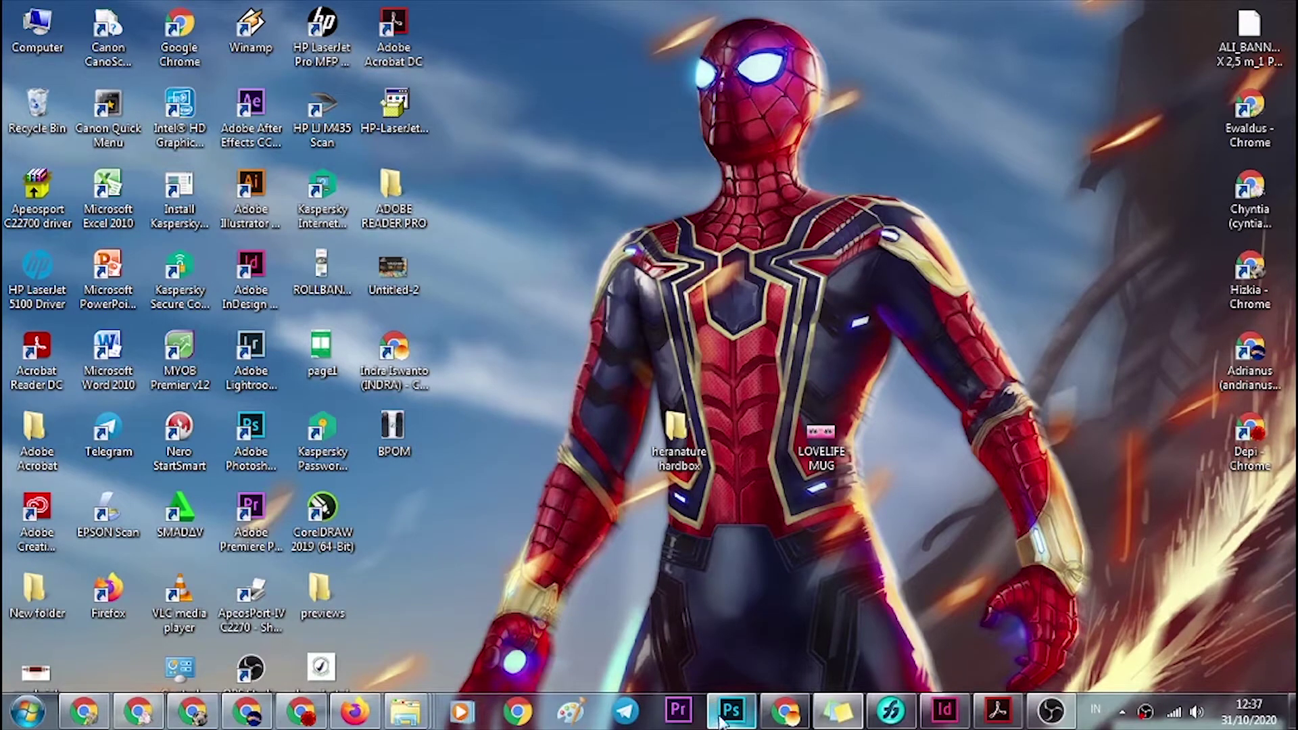
Bring up Photoshop and create a new 5.5 × 9 cm, 300 ppi CMYK document.
{"action": "left_click", "coordinate": [730, 710]}
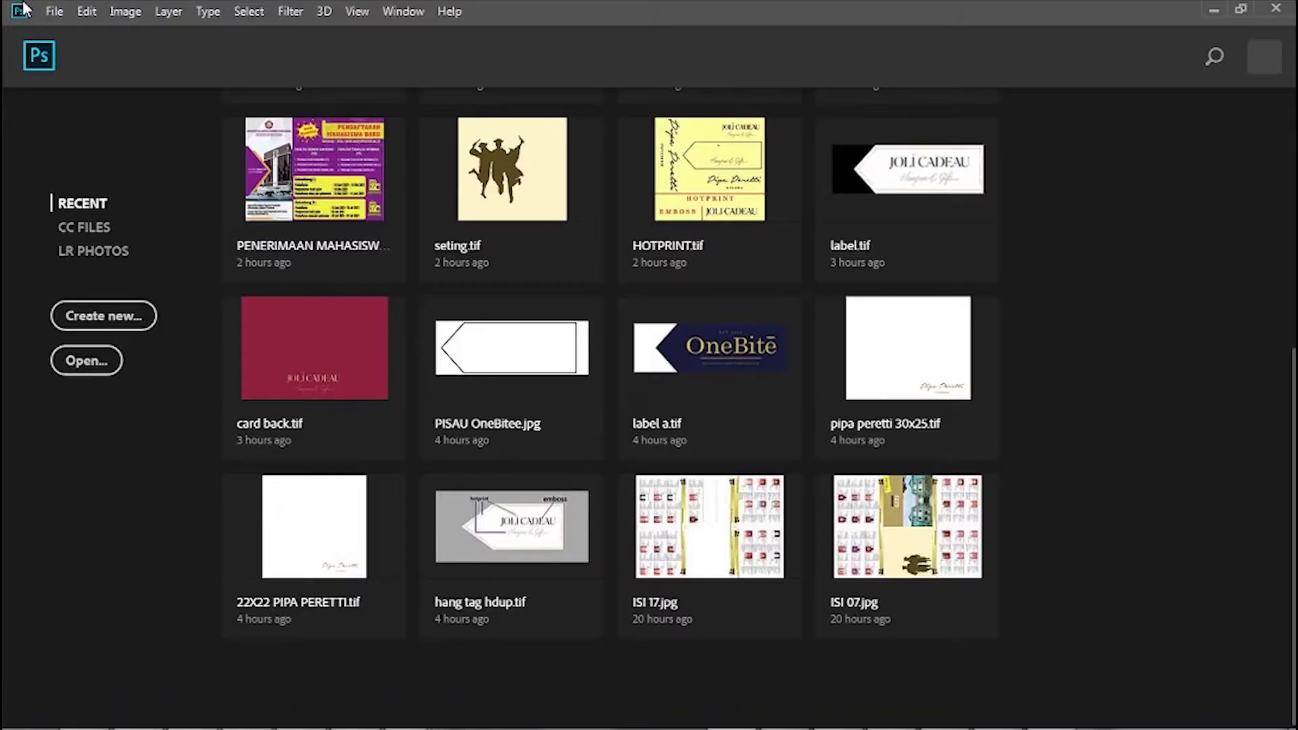
{"action": "left_click", "coordinate": [56, 14]}
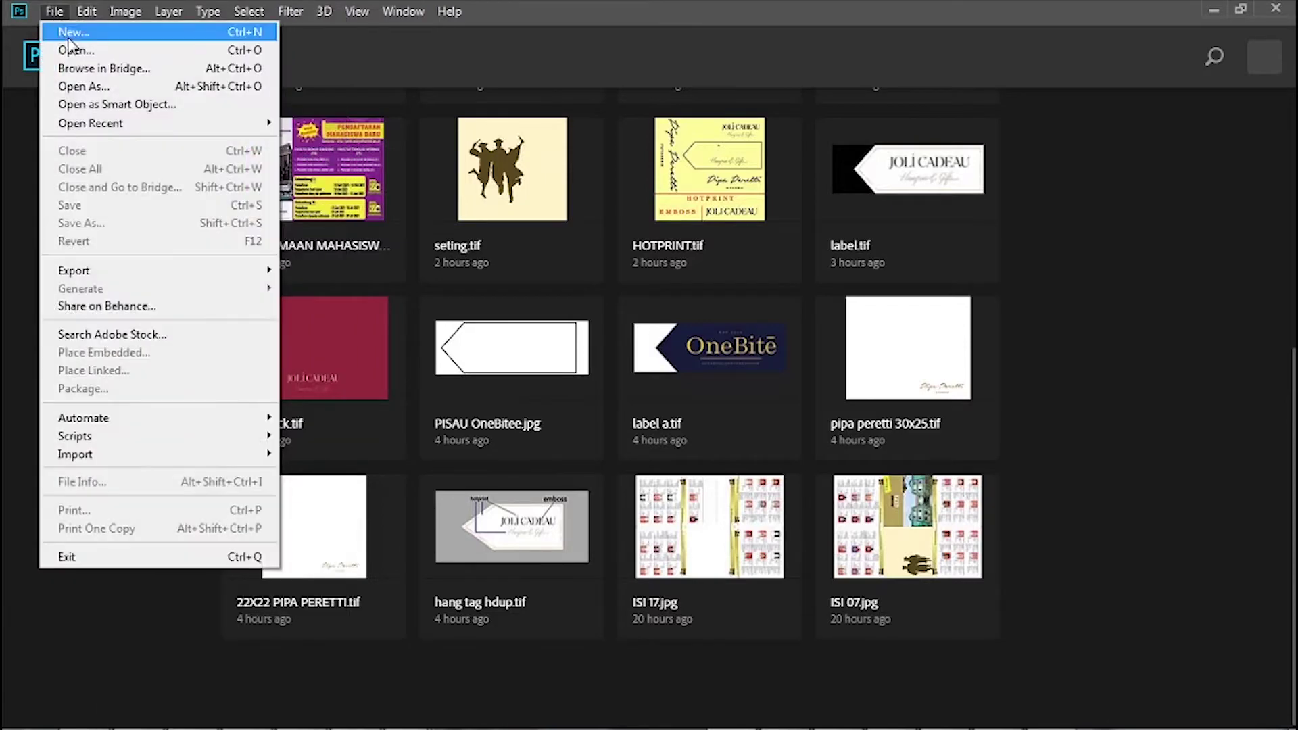
{"action": "key", "text": "Escape"}
{"action": "key", "text": "ctrl+n"}
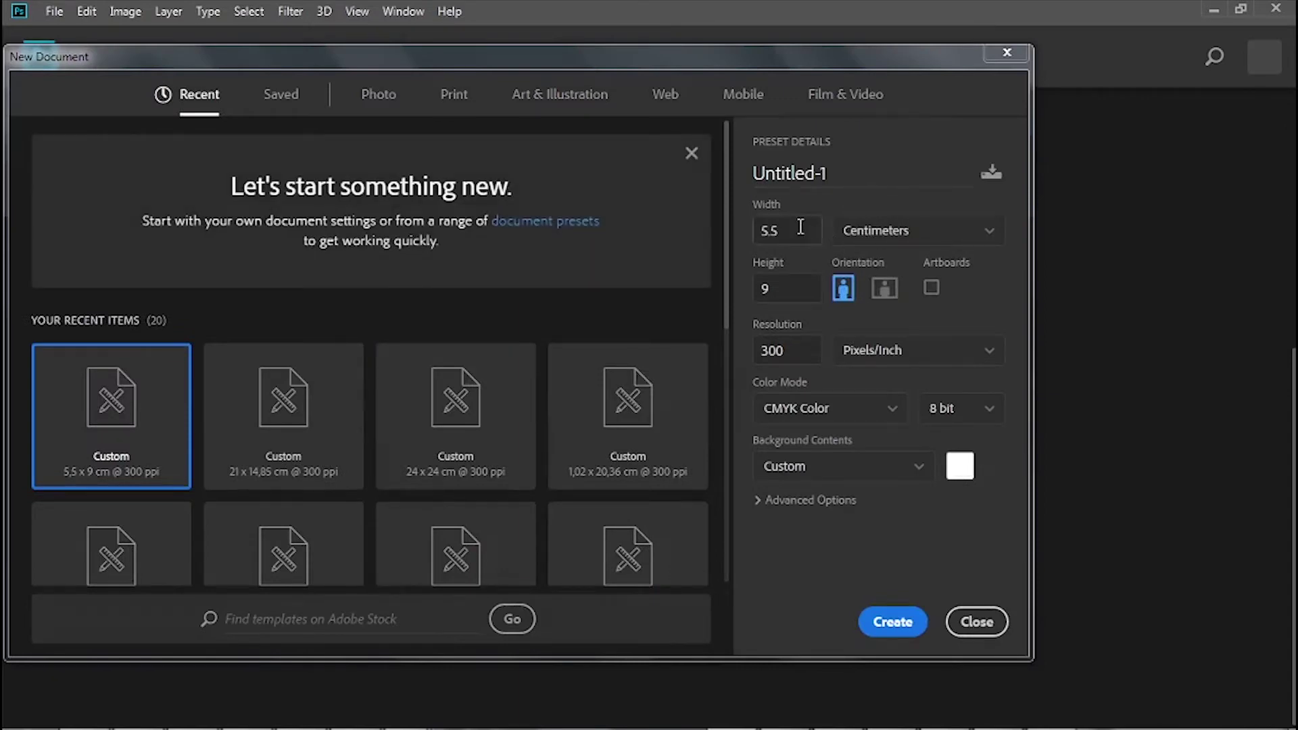
{"action": "double_click", "coordinate": [799, 232]}
{"action": "double_click", "coordinate": [795, 289]}
{"action": "left_click", "coordinate": [859, 408]}
{"action": "left_click", "coordinate": [903, 622]}
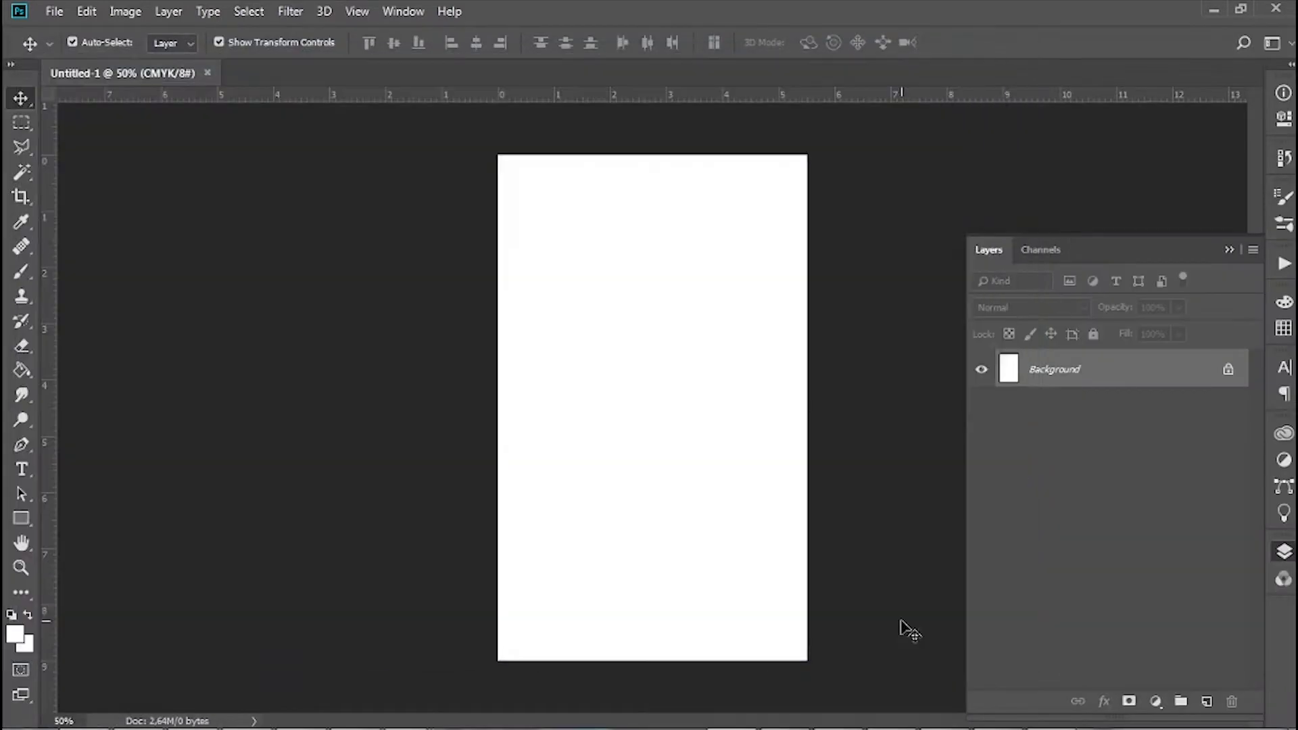
Rotate the canvas 90° clockwise into a landscape 9 × 5.5 cm card.
{"action": "left_click", "coordinate": [125, 11]}
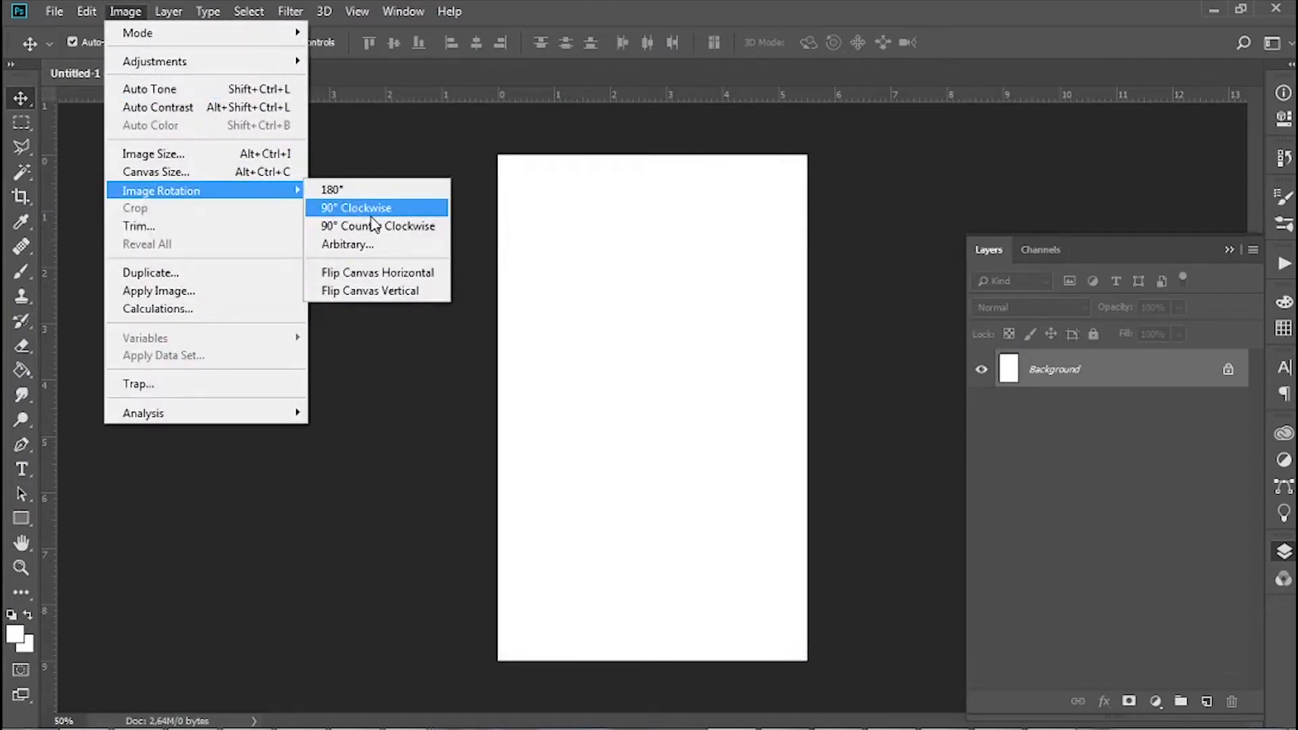
{"action": "left_click", "coordinate": [365, 207]}
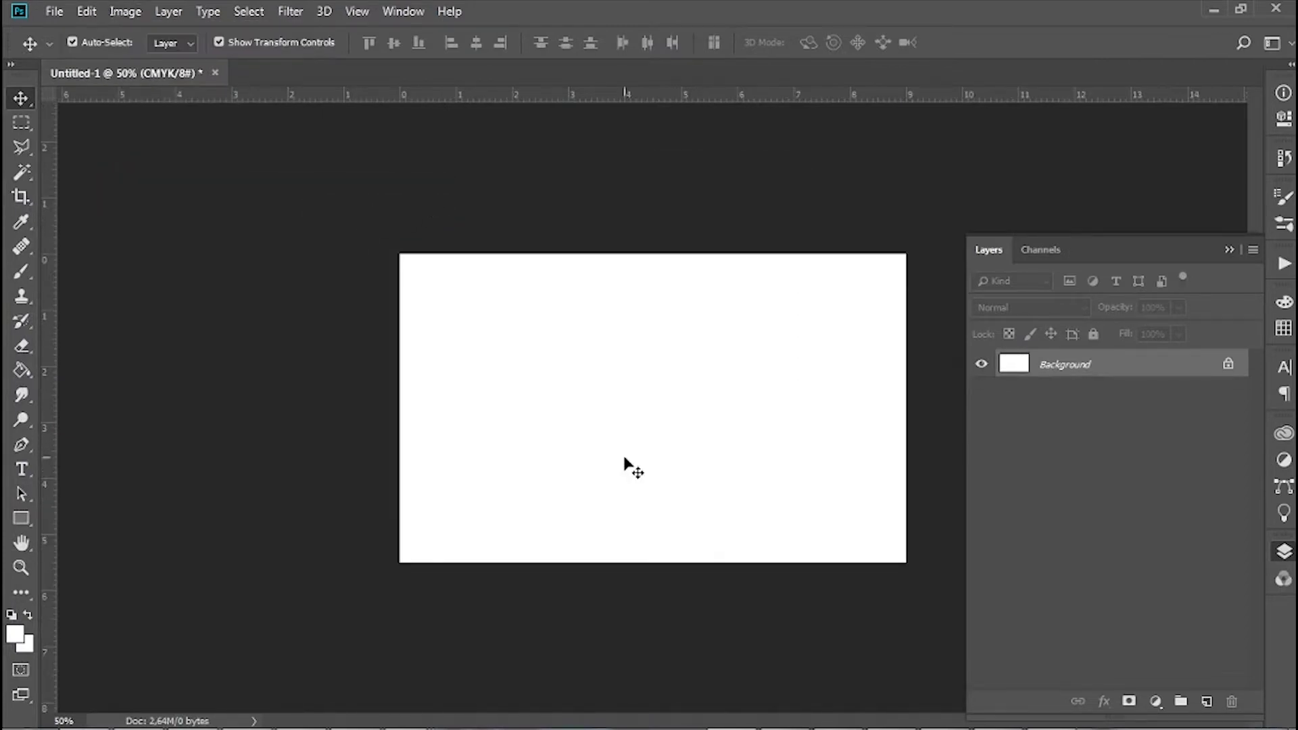
{"action": "left_click", "coordinate": [21, 122]}
{"action": "scroll", "coordinate": [510, 336], "scroll_direction": "up", "scroll_amount": 2, "text": "alt"}
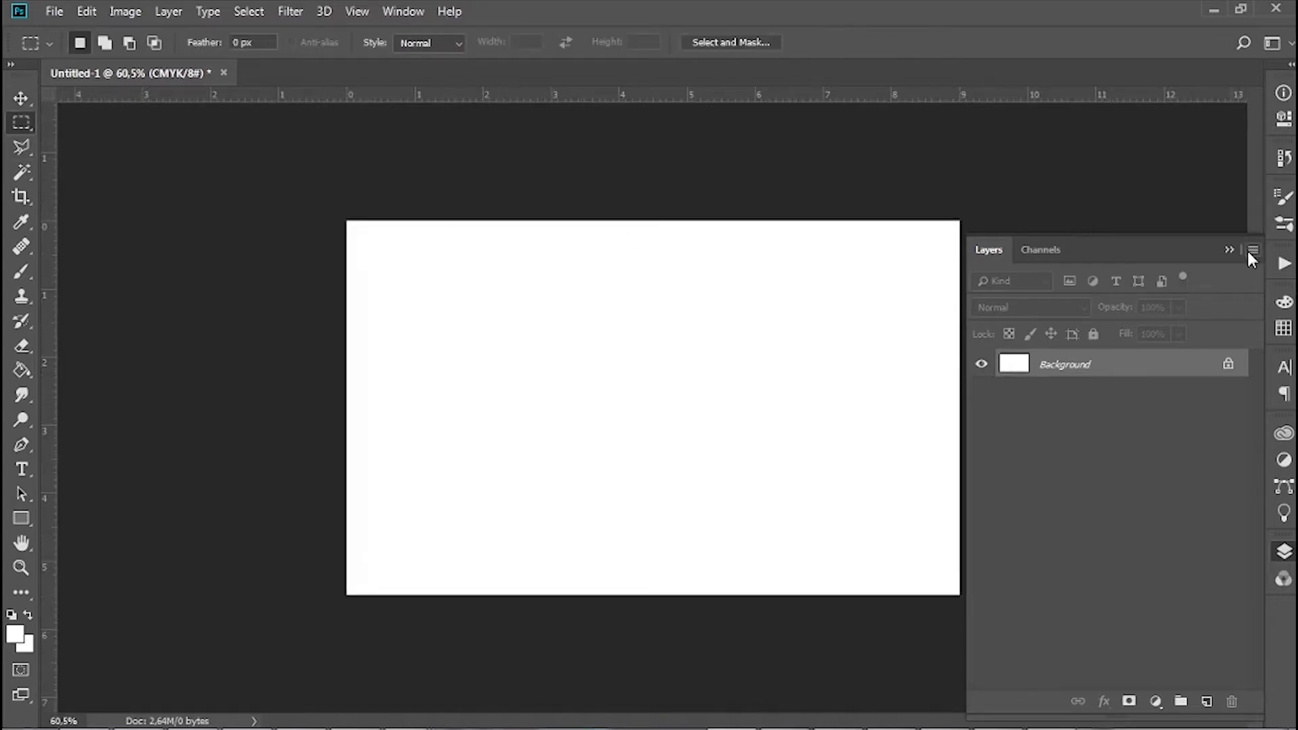
Collapse the Layers panel and zoom in on the card.
{"action": "left_click", "coordinate": [1229, 249]}
{"action": "scroll", "coordinate": [623, 173], "scroll_direction": "up", "scroll_amount": 1, "text": "alt"}
{"action": "scroll", "coordinate": [425, 168], "scroll_direction": "up", "scroll_amount": 2, "text": "alt"}
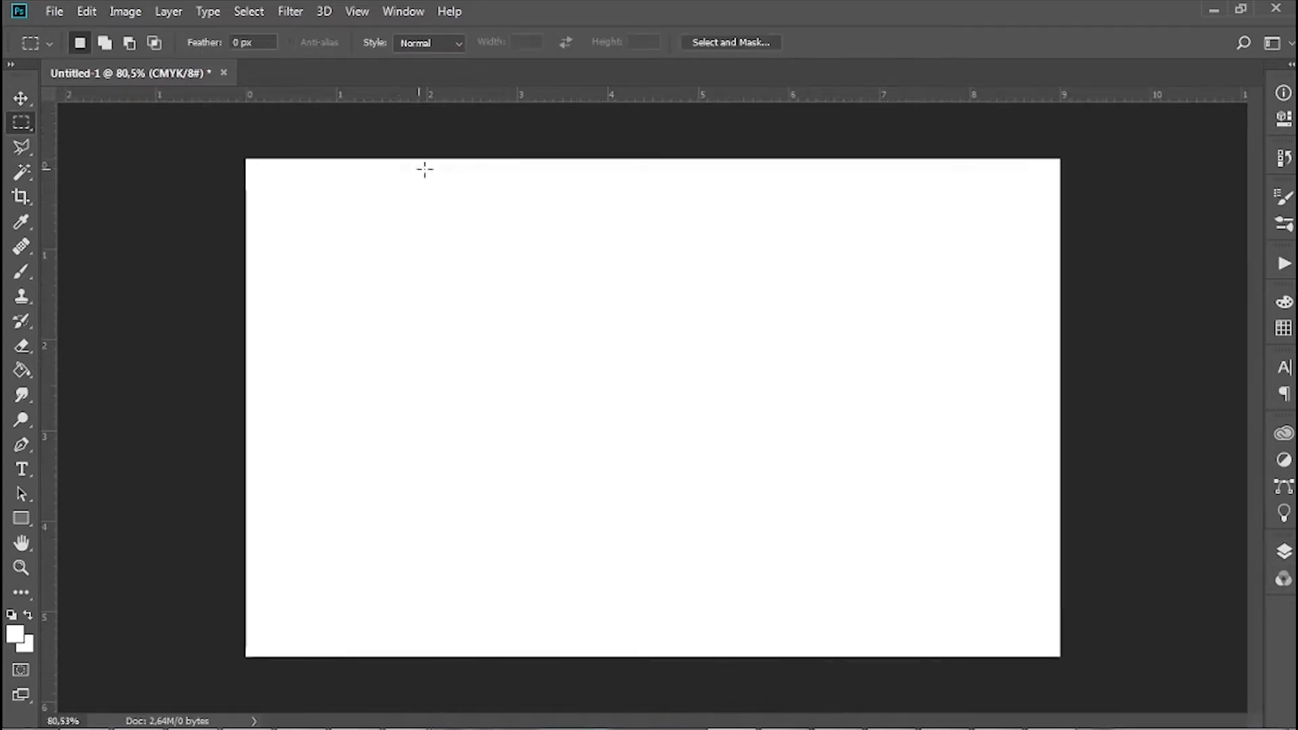
{"action": "scroll", "coordinate": [268, 161], "scroll_direction": "up", "scroll_amount": 1, "text": "alt"}
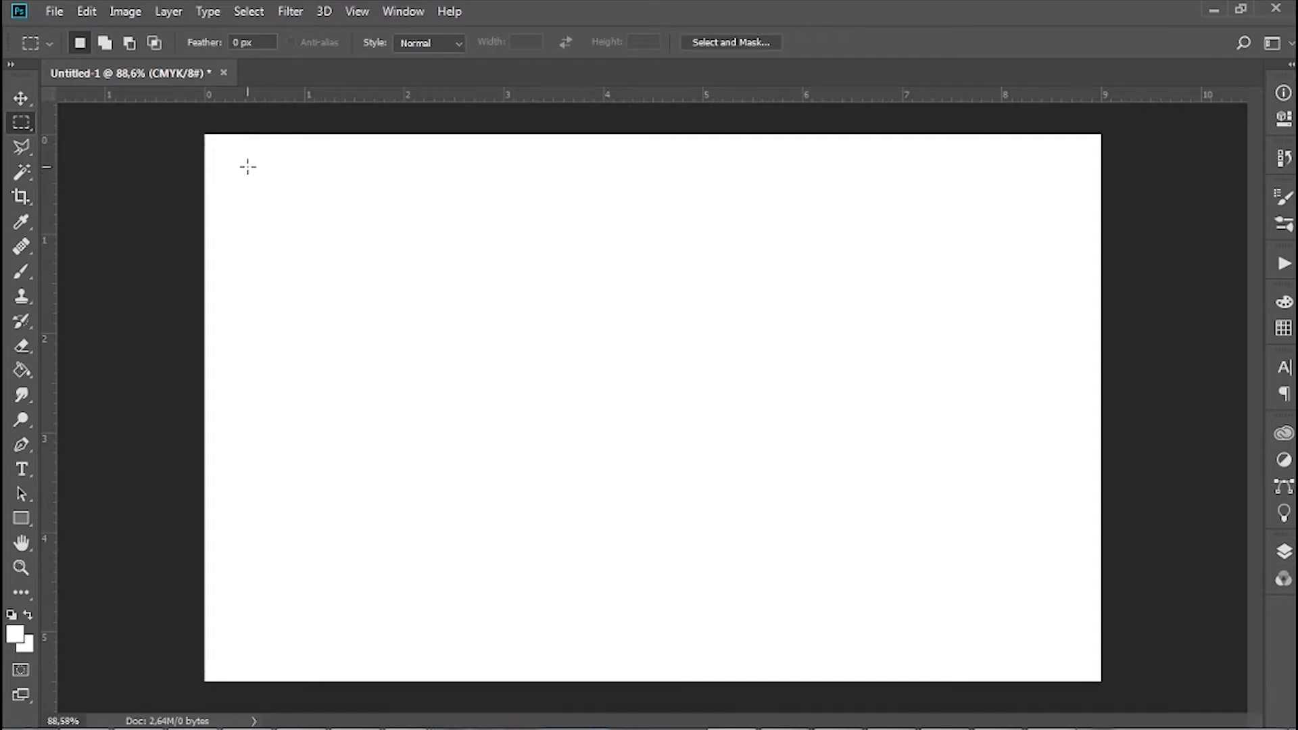
Draw a 0.5 cm corner square and add guides 0.5 cm from the top and left edges.
{"action": "mouse_move", "coordinate": [204, 134]}
{"action": "left_mouse_down"}
{"action": "mouse_move", "coordinate": [261, 191]}
{"action": "mouse_move", "coordinate": [261, 179]}
{"action": "left_mouse_up"}
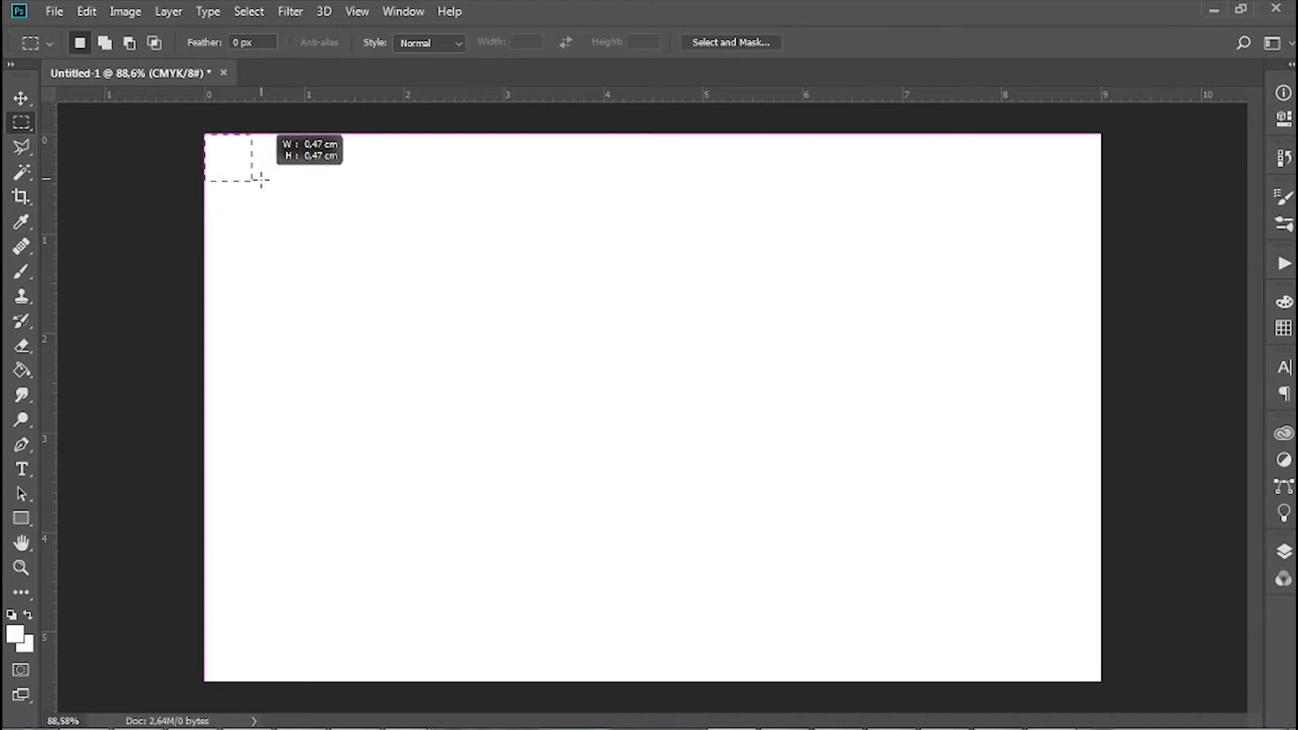
{"action": "left_click_drag", "start_coordinate": [261, 180], "coordinate": [254, 183]}
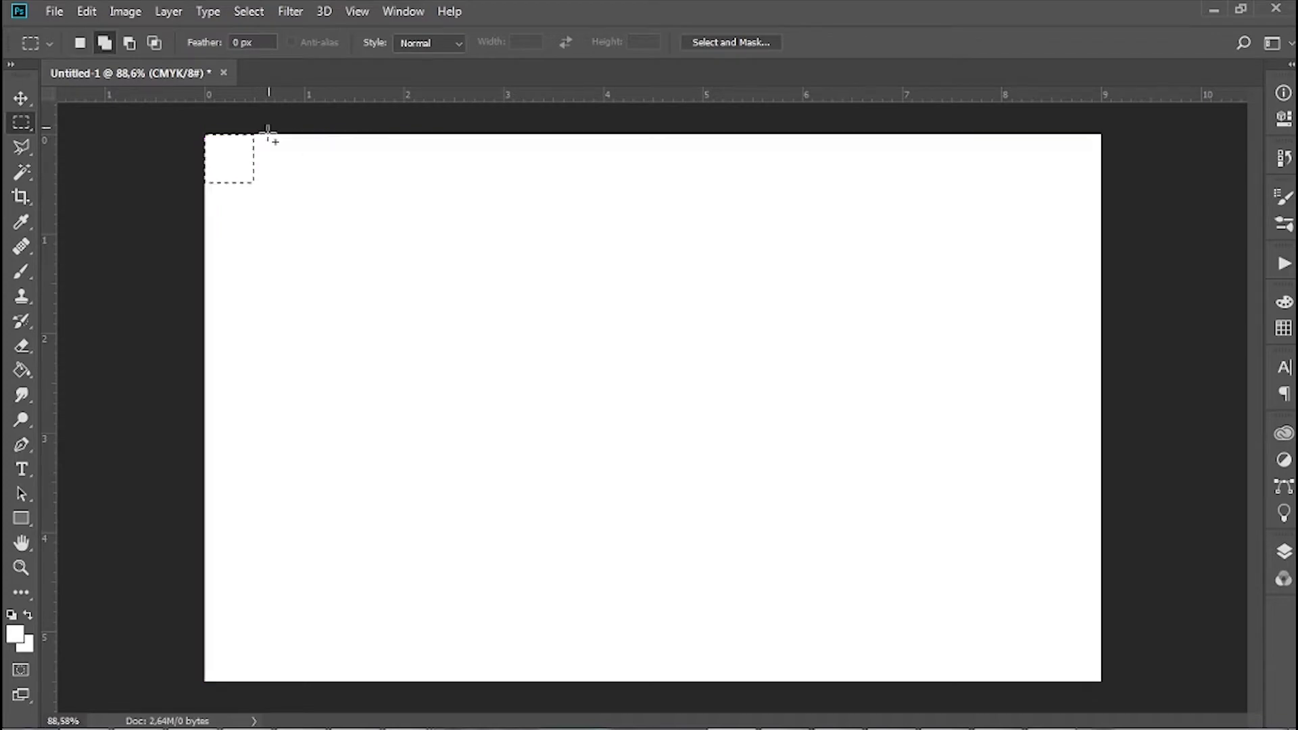
{"action": "left_click_drag", "start_coordinate": [282, 99], "coordinate": [331, 183]}
{"action": "left_click_drag", "start_coordinate": [47, 170], "coordinate": [257, 179]}
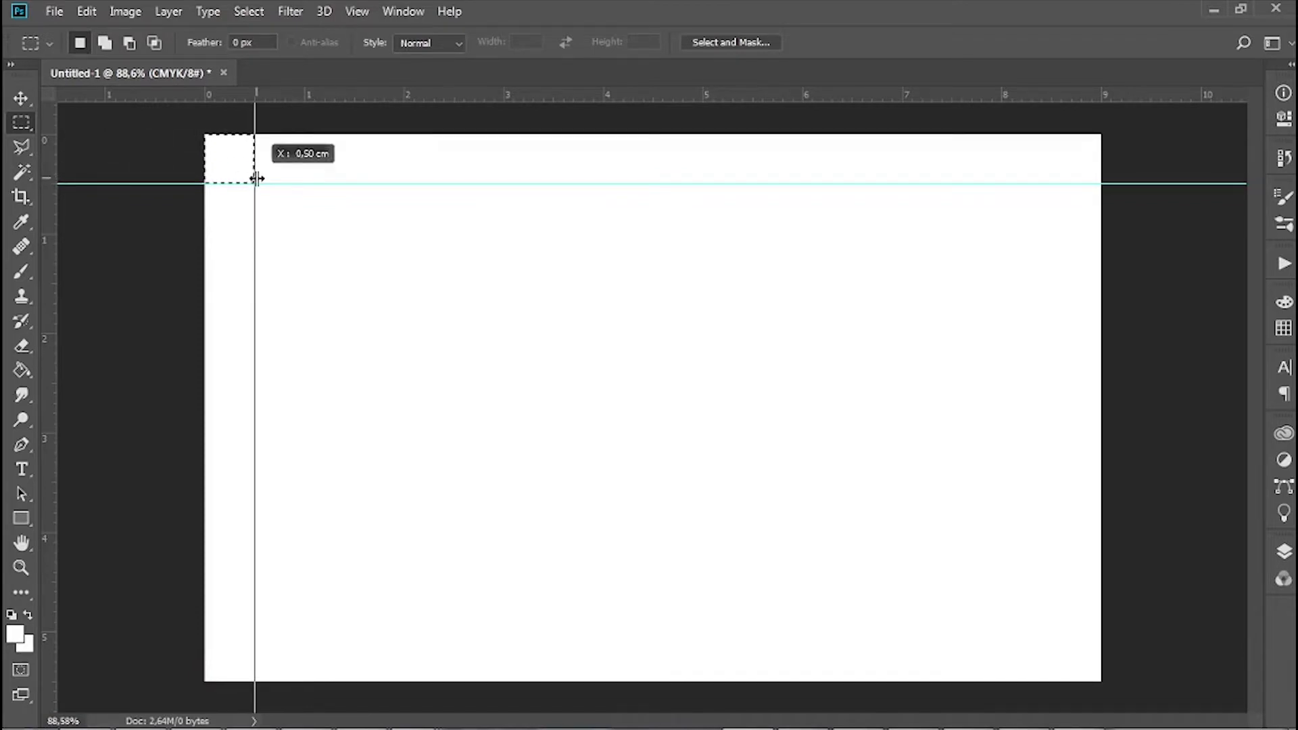
Move the square to the bottom-right and add guides 0.5 cm from the bottom and right edges.
{"action": "scroll", "coordinate": [266, 179], "scroll_direction": "down", "scroll_amount": 2}
{"action": "mouse_move", "coordinate": [257, 178]}
{"action": "left_mouse_down"}
{"action": "mouse_move", "coordinate": [1009, 611]}
{"action": "mouse_move", "coordinate": [991, 620]}
{"action": "left_mouse_up"}
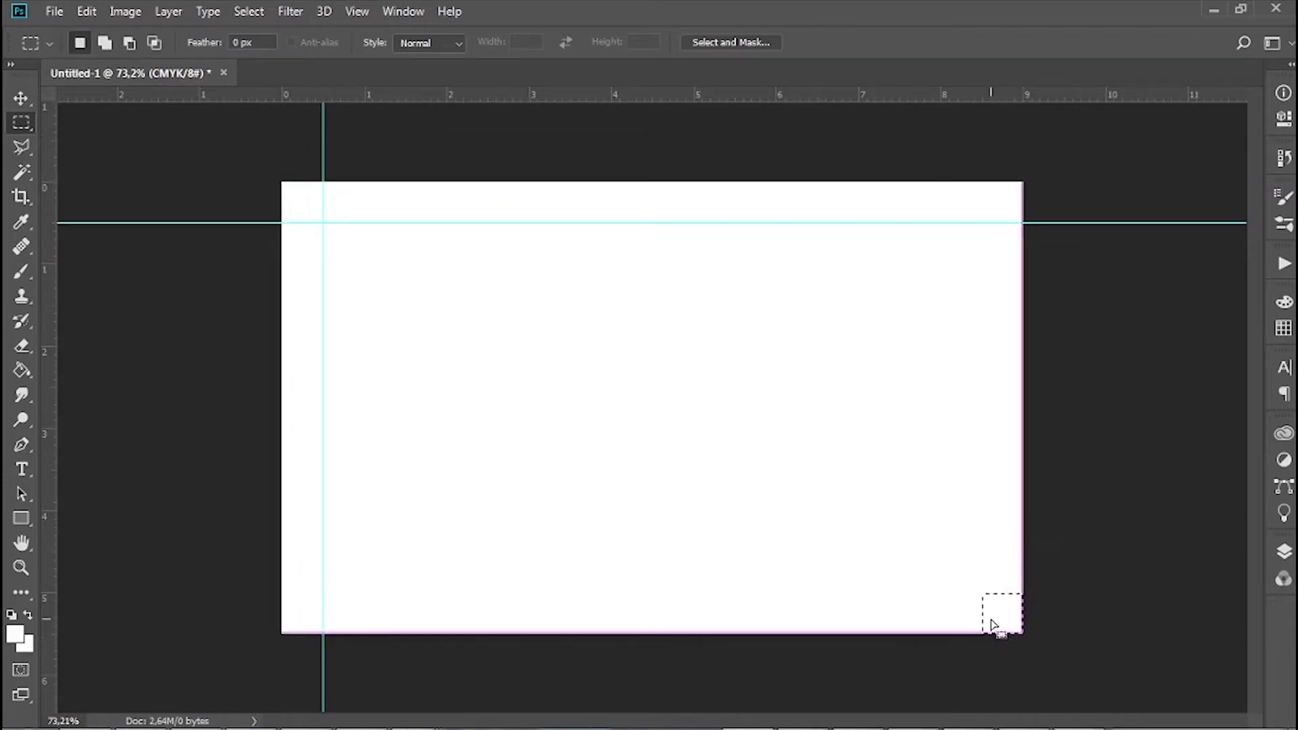
{"action": "left_click_drag", "start_coordinate": [1014, 98], "coordinate": [1080, 593]}
{"action": "left_click_drag", "start_coordinate": [49, 332], "coordinate": [981, 514]}
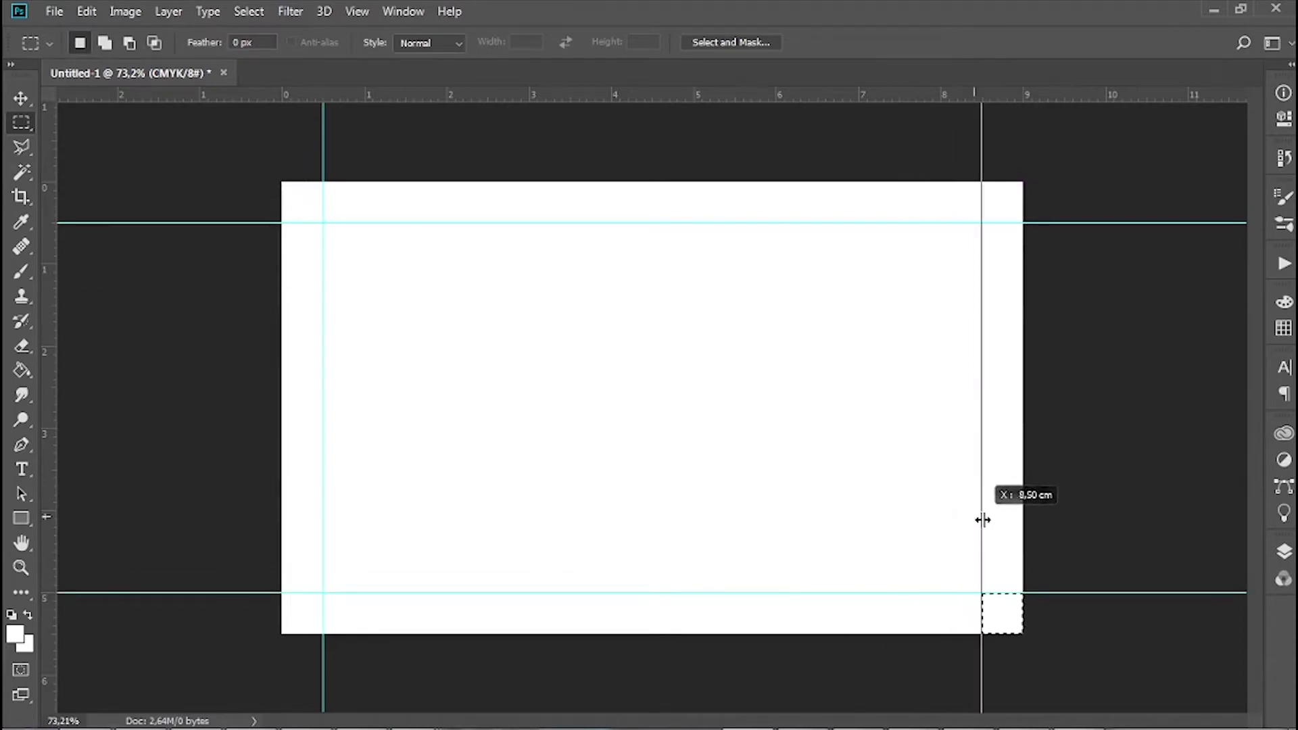
{"action": "left_click", "coordinate": [23, 101]}
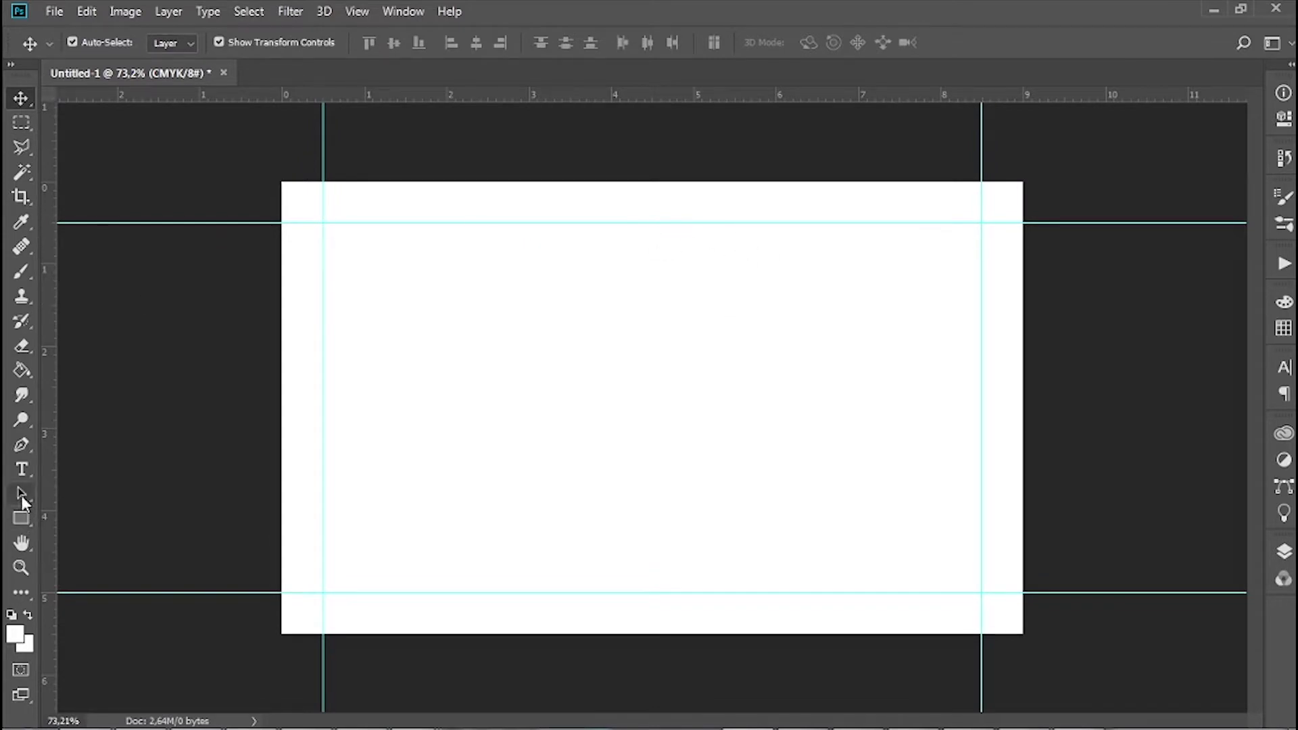
Type 'RR Travel' near the top centre and colour it black.
{"action": "left_click", "coordinate": [20, 472]}
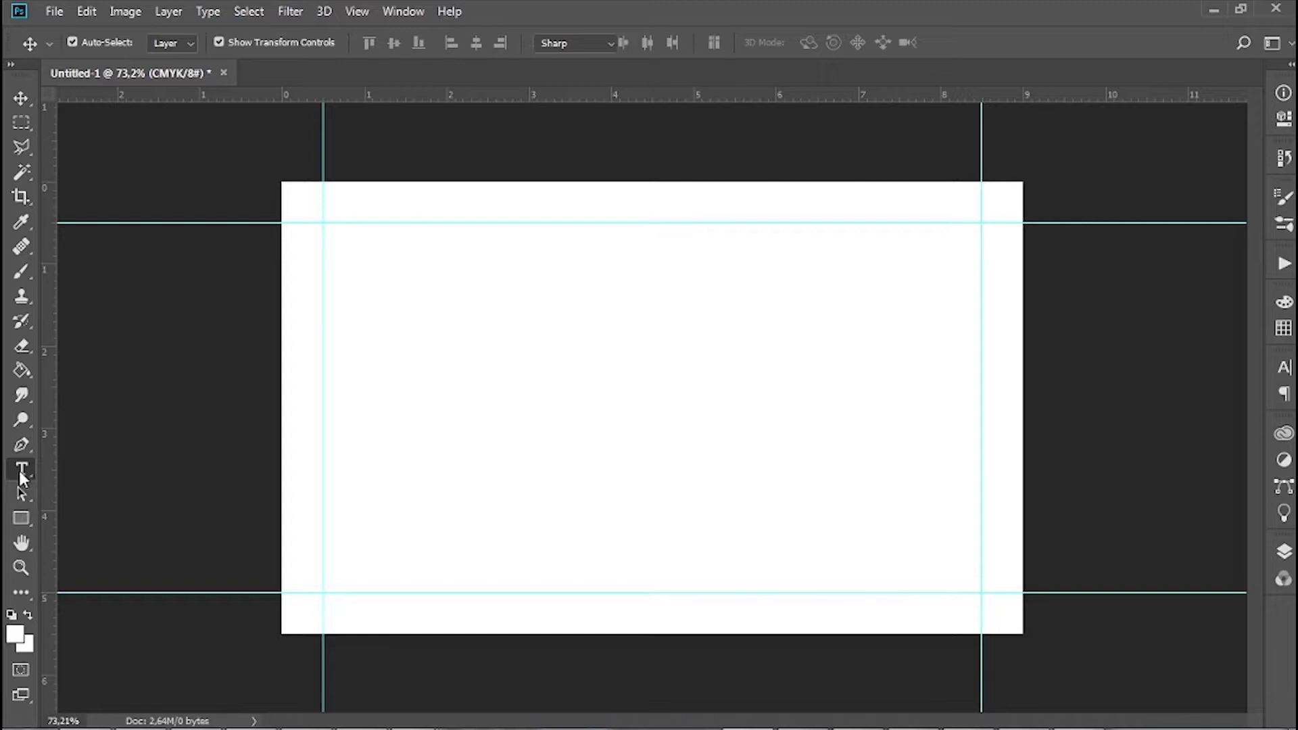
{"action": "left_click", "coordinate": [618, 265]}
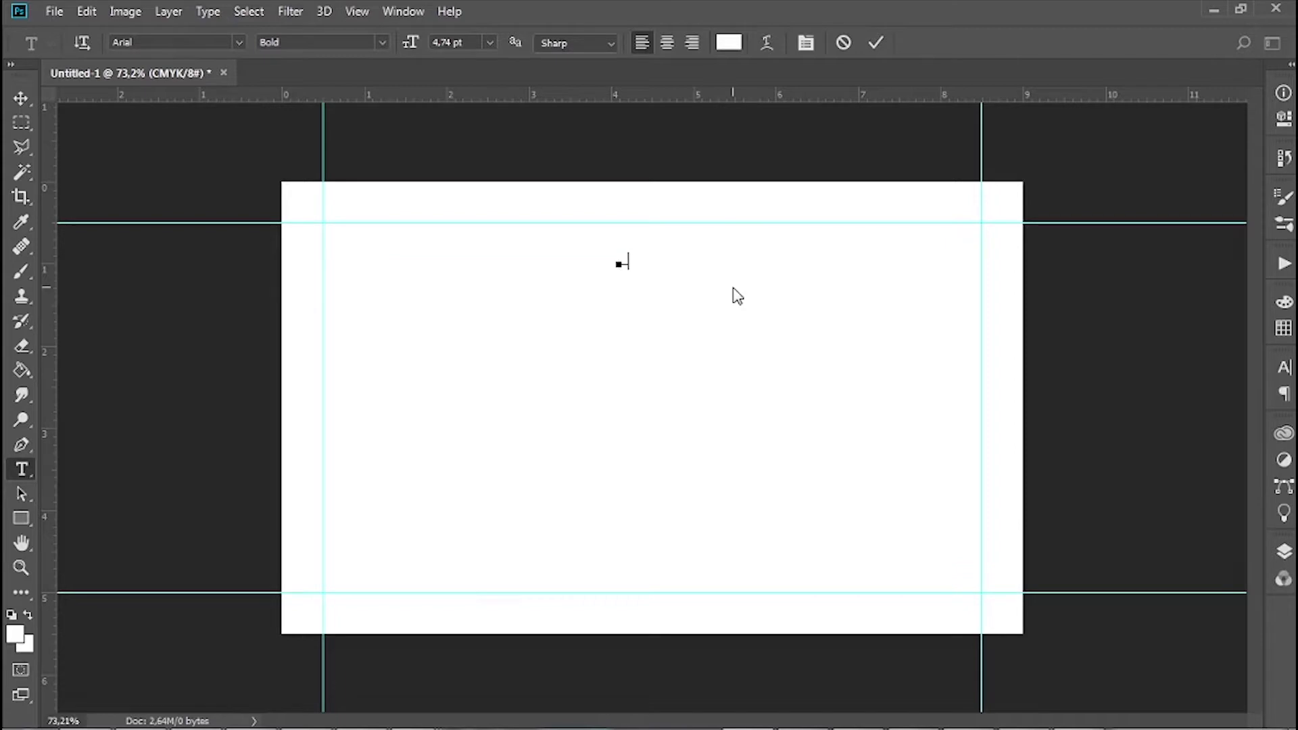
{"action": "type", "text": "abc"}
{"action": "key", "text": "ctrl+a"}
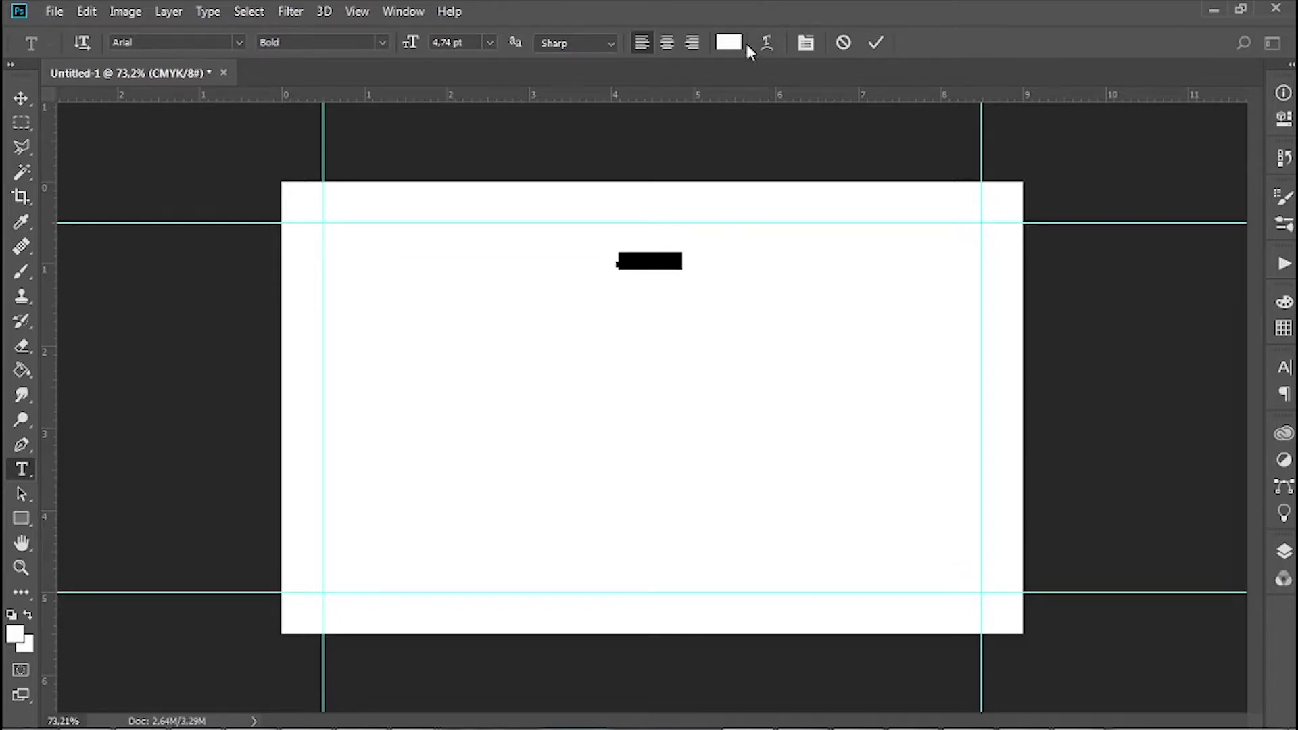
{"action": "left_click", "coordinate": [733, 42]}
{"action": "left_click_drag", "start_coordinate": [927, 460], "coordinate": [756, 608]}
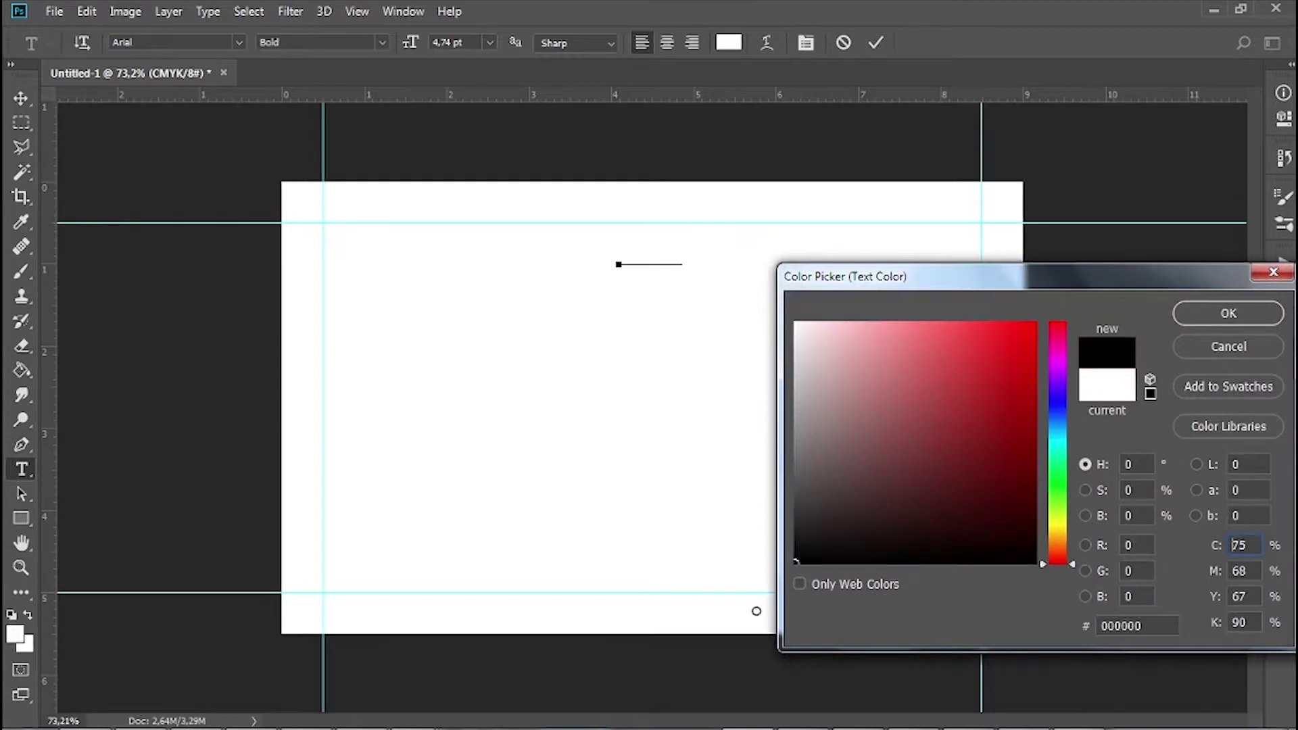
{"action": "left_click", "coordinate": [1243, 314]}
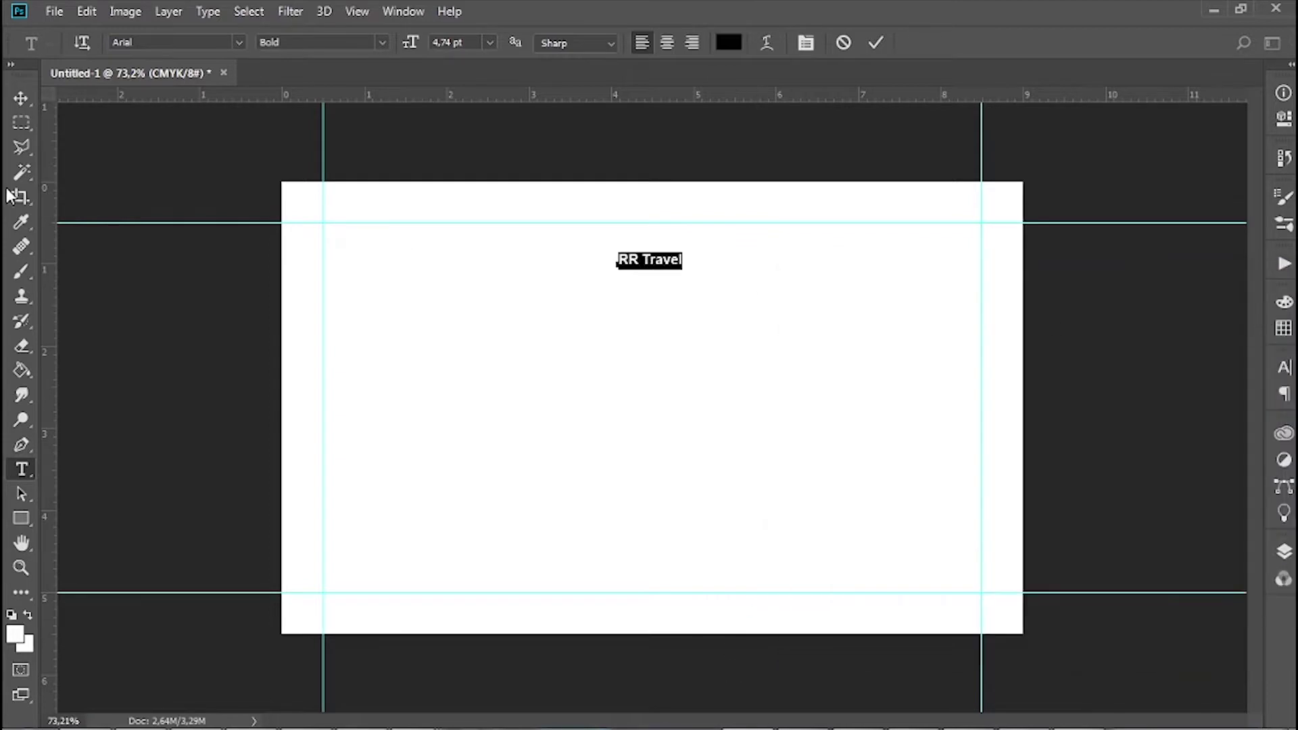
Enlarge 'RR Travel' to about 375% and place a copy below it.
{"action": "left_click", "coordinate": [21, 98]}
{"action": "left_click_drag", "start_coordinate": [617, 266], "coordinate": [480, 321]}
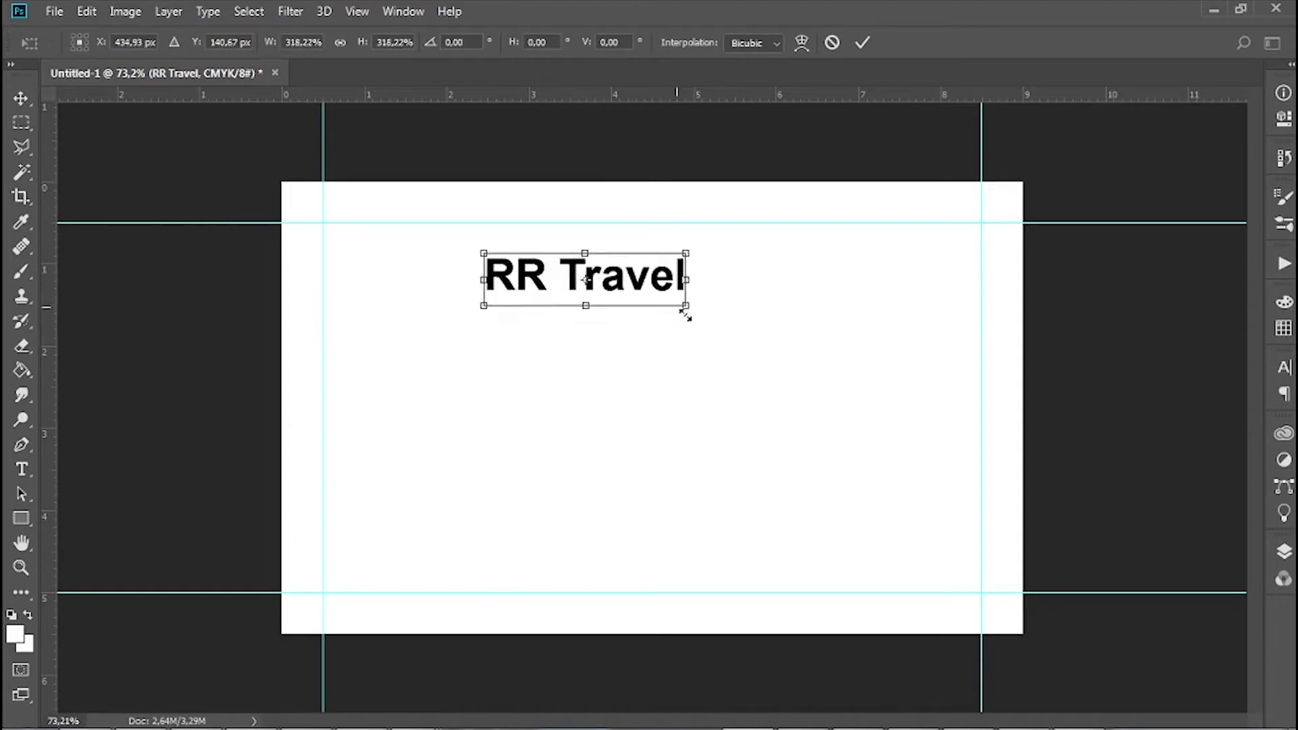
{"action": "left_click_drag", "start_coordinate": [684, 313], "coordinate": [722, 316]}
{"action": "left_click", "coordinate": [21, 98]}
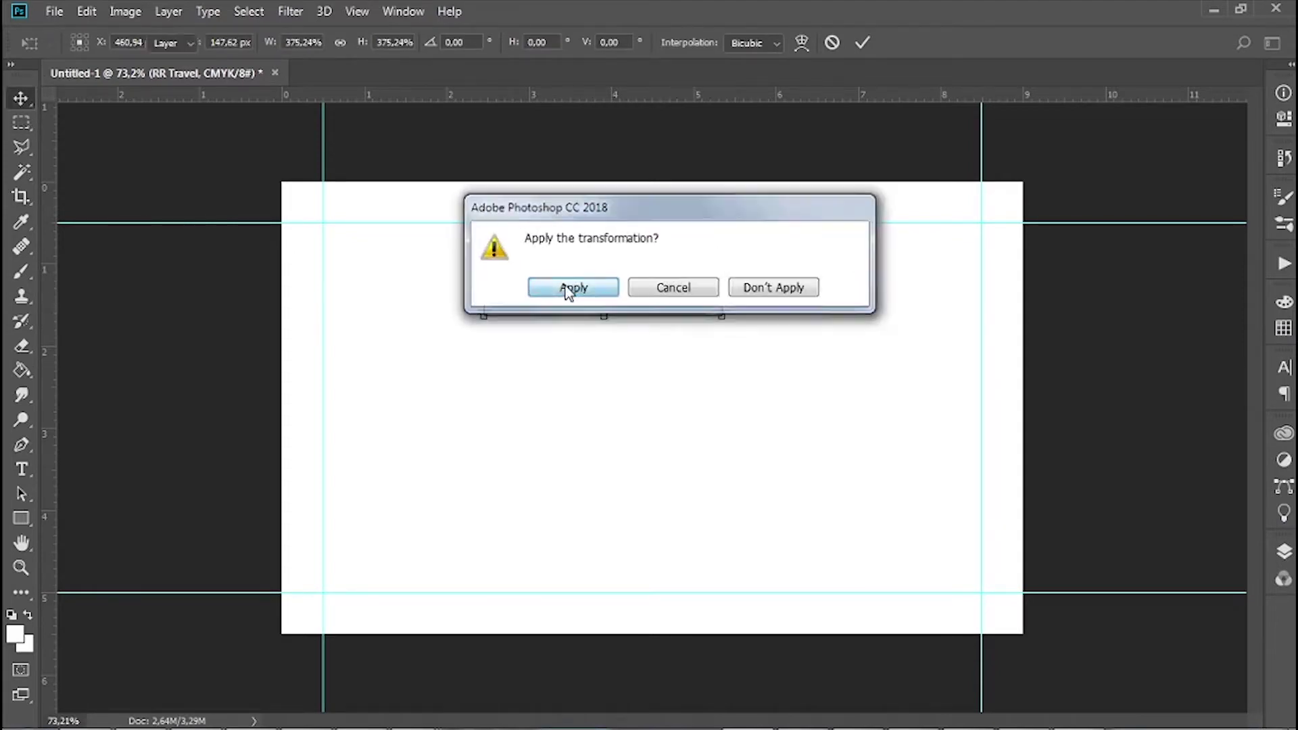
{"action": "left_click", "coordinate": [571, 368]}
{"action": "mouse_move", "coordinate": [672, 290]}
{"action": "left_mouse_down"}
{"action": "mouse_move", "coordinate": [722, 257]}
{"action": "mouse_move", "coordinate": [711, 362]}
{"action": "mouse_move", "coordinate": [711, 351]}
{"action": "left_mouse_up"}
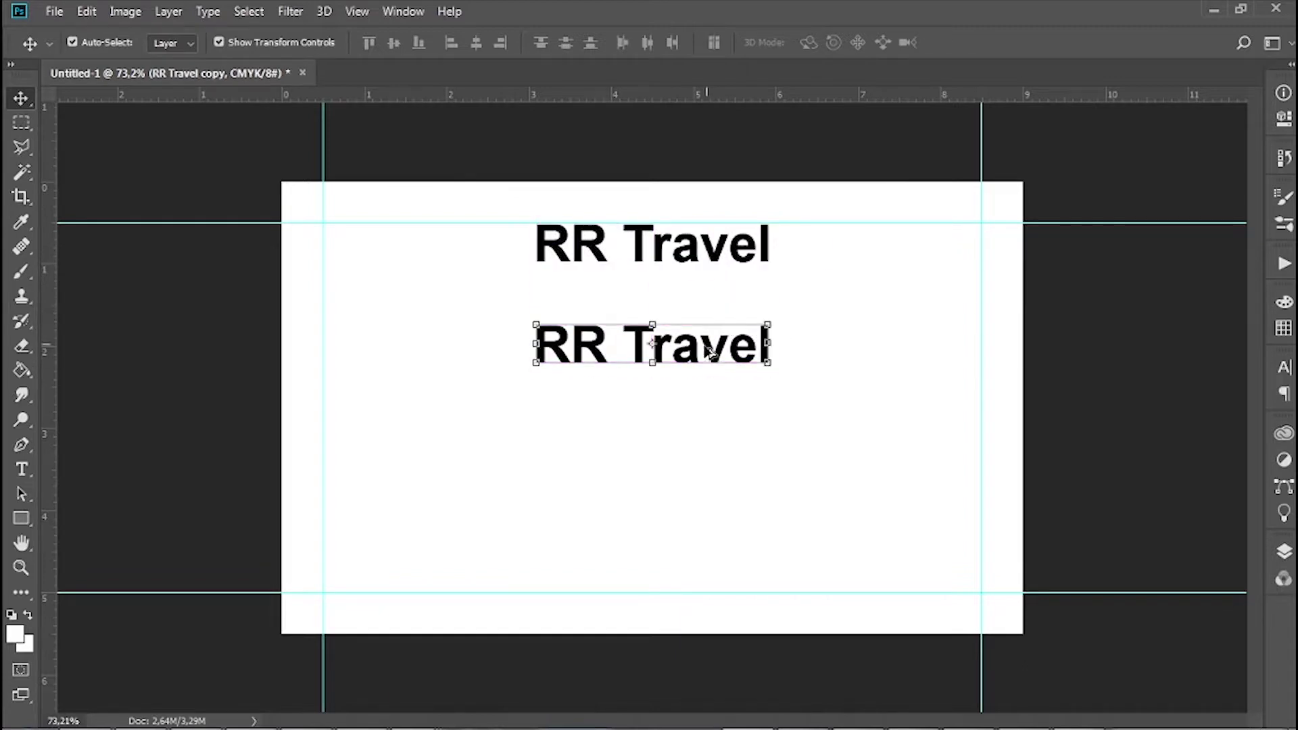
Retype the lower RR Travel copy as the service line beginning 'Melayani antar jemp dan kot'.
{"action": "left_click", "coordinate": [22, 470]}
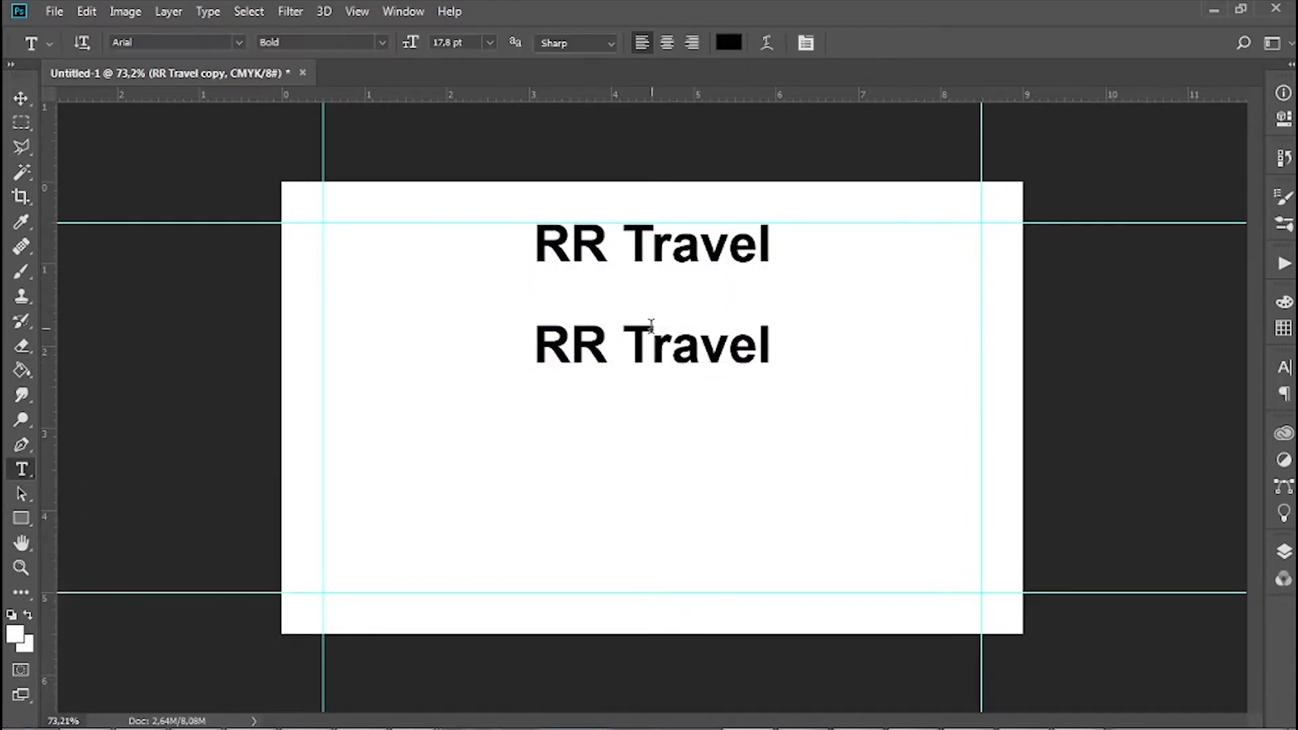
{"action": "left_click", "coordinate": [652, 341]}
{"action": "key", "text": "ctrl+a"}
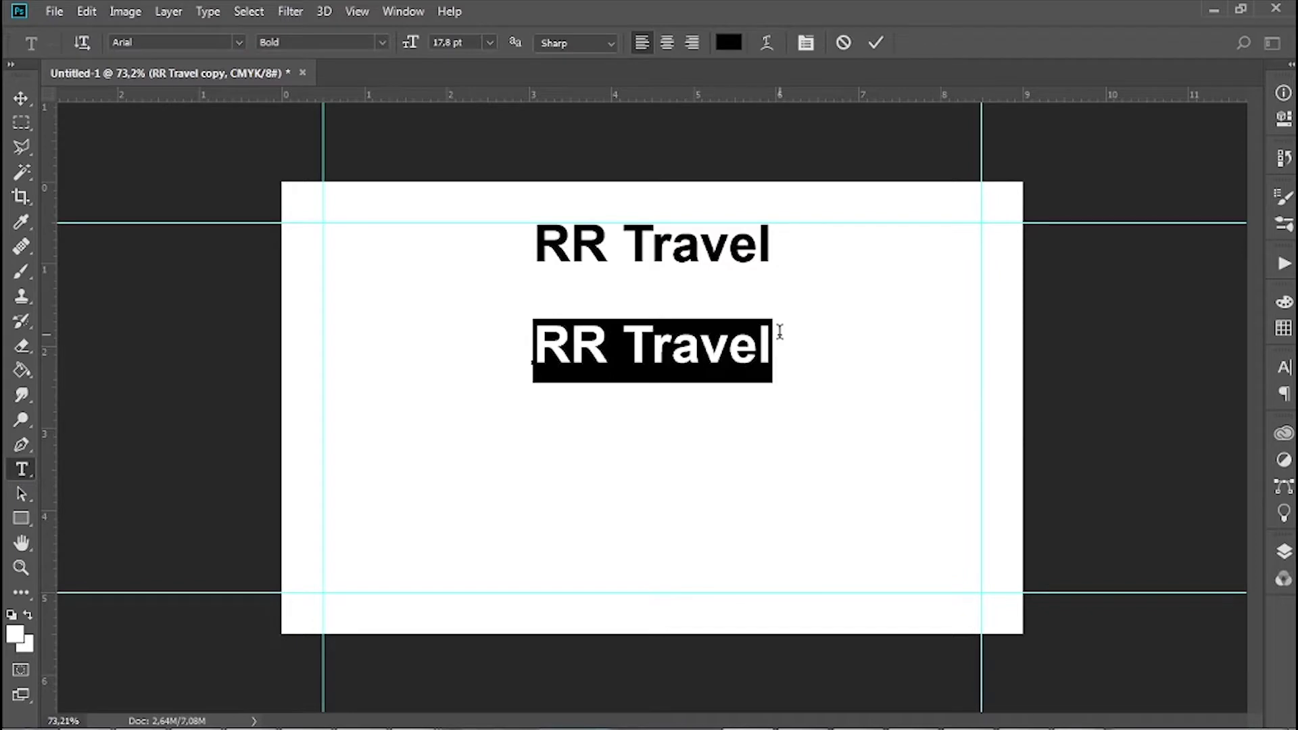
{"action": "type", "text": "Me"}
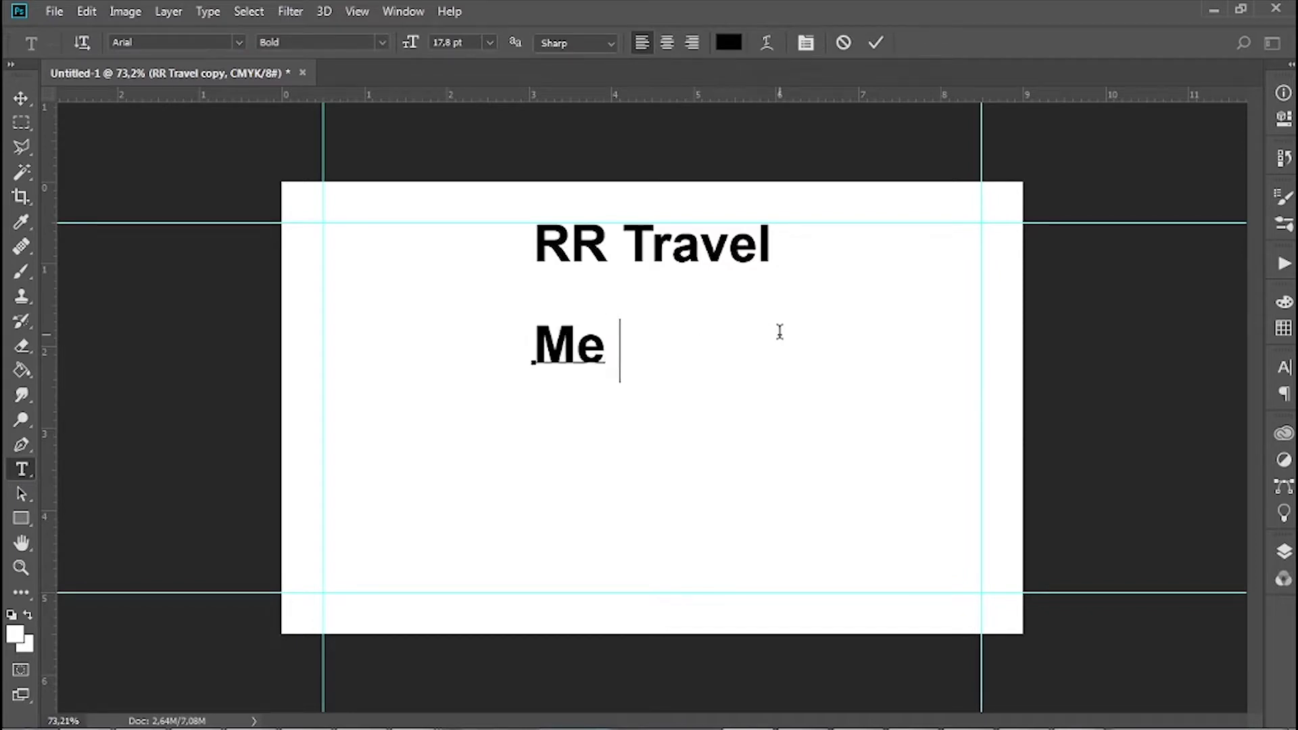
{"action": "type", "text": "layani an"}
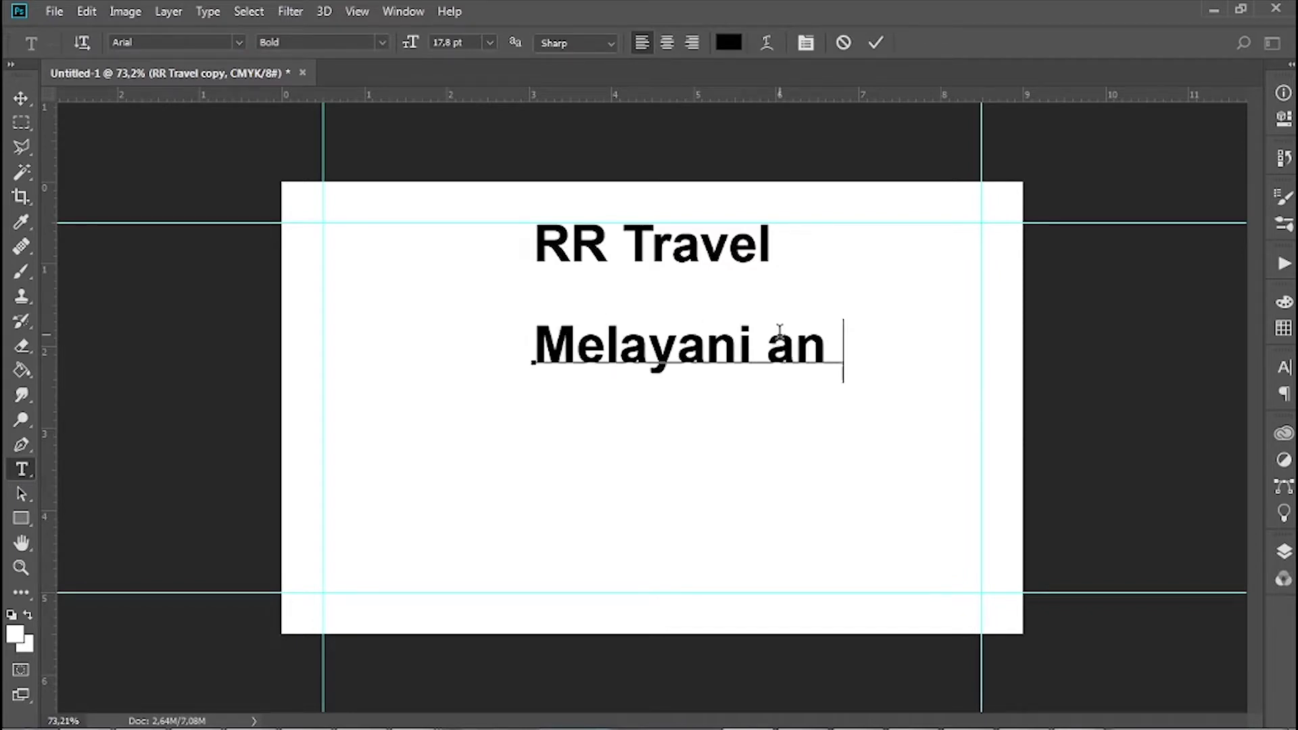
{"action": "type", "text": "tar jemp"}
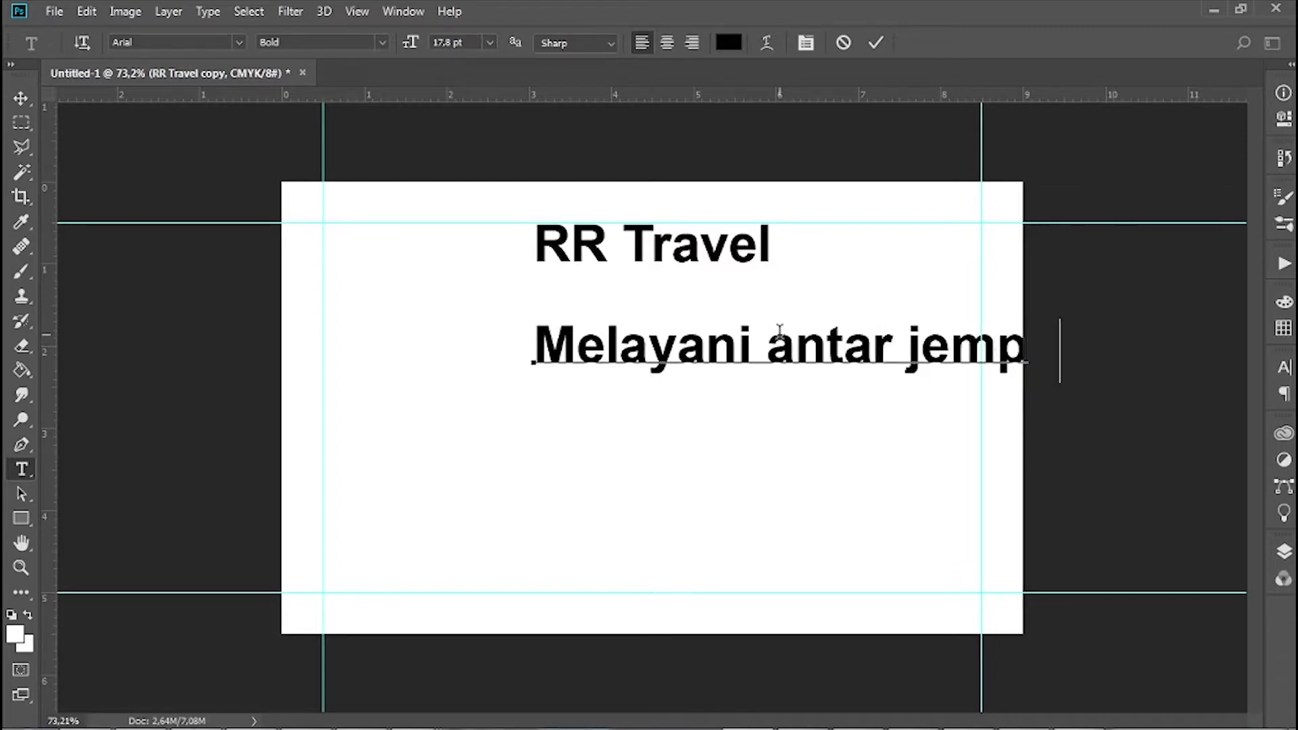
{"action": "type", "text": " d"}
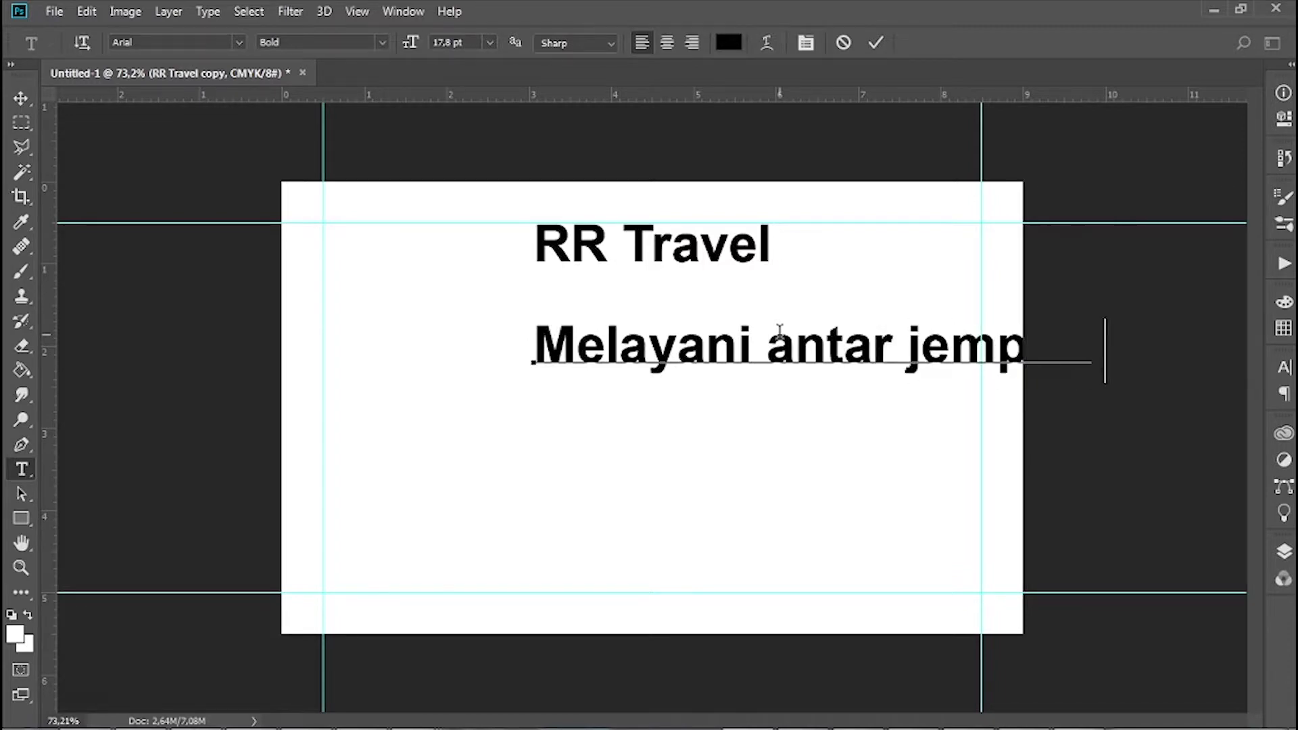
{"action": "type", "text": "an kot"}
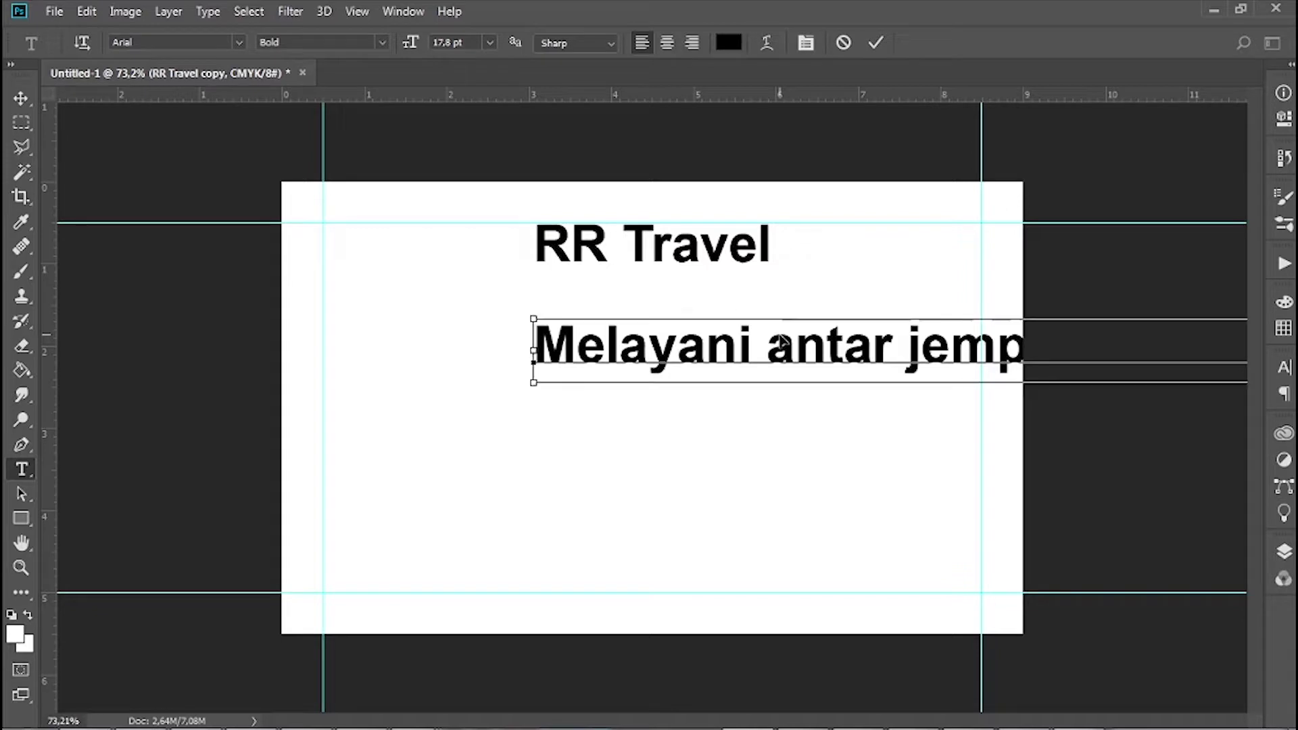
{"action": "key", "text": "ctrl+a"}
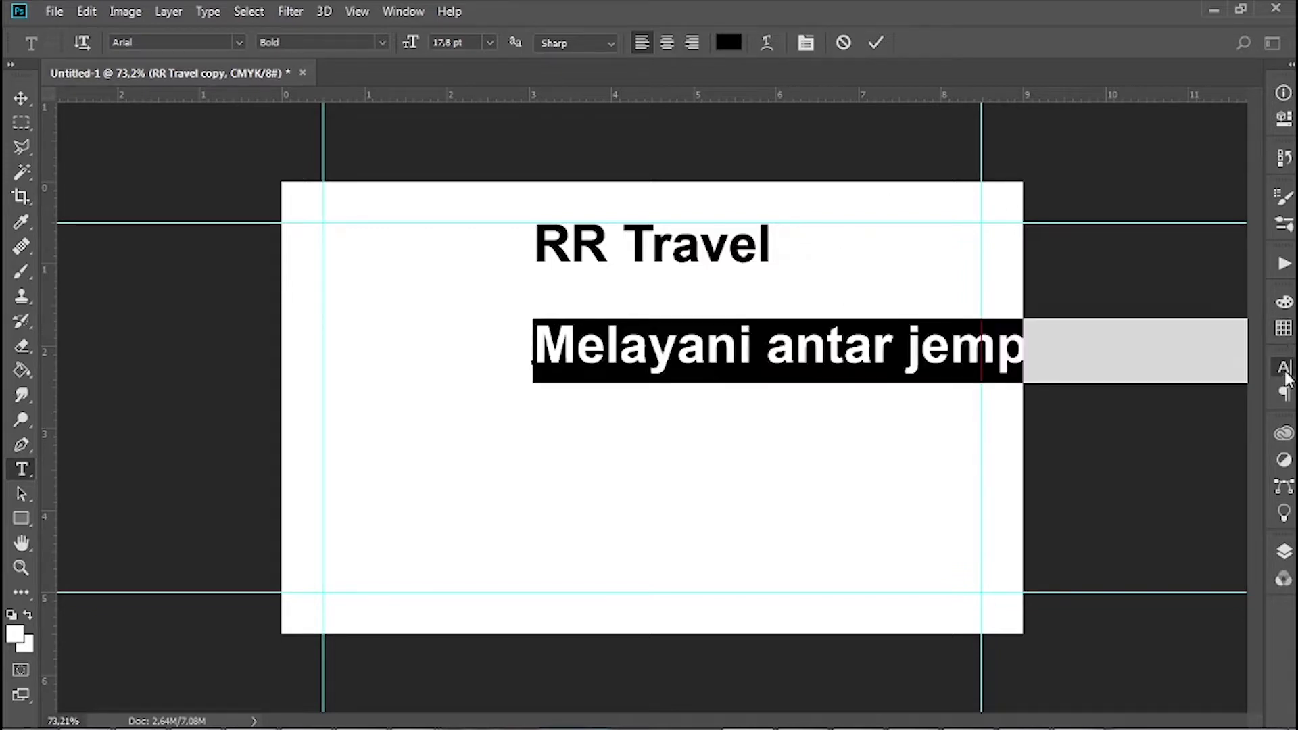
Set the service text size to 10 pt, then down to 8 pt.
{"action": "left_click", "coordinate": [1283, 367]}
{"action": "left_click", "coordinate": [1094, 417]}
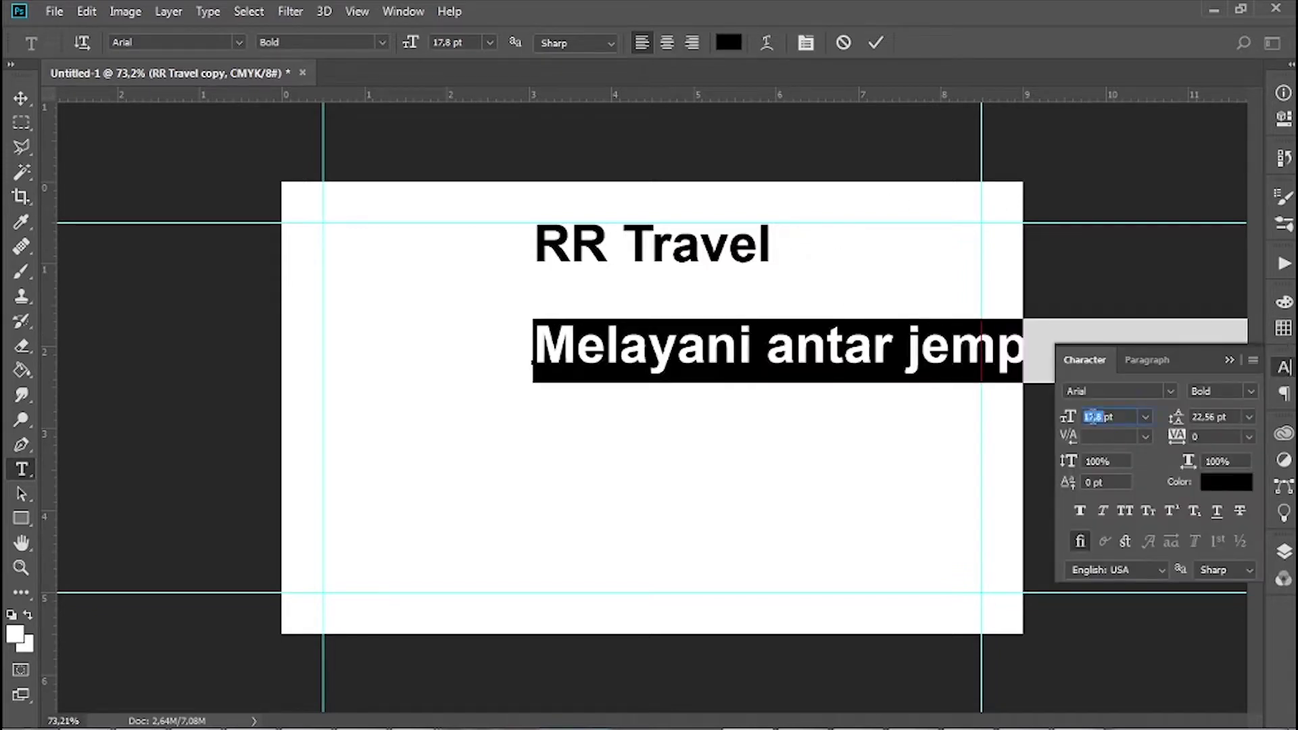
{"action": "type", "text": "10"}
{"action": "key", "text": "Return"}
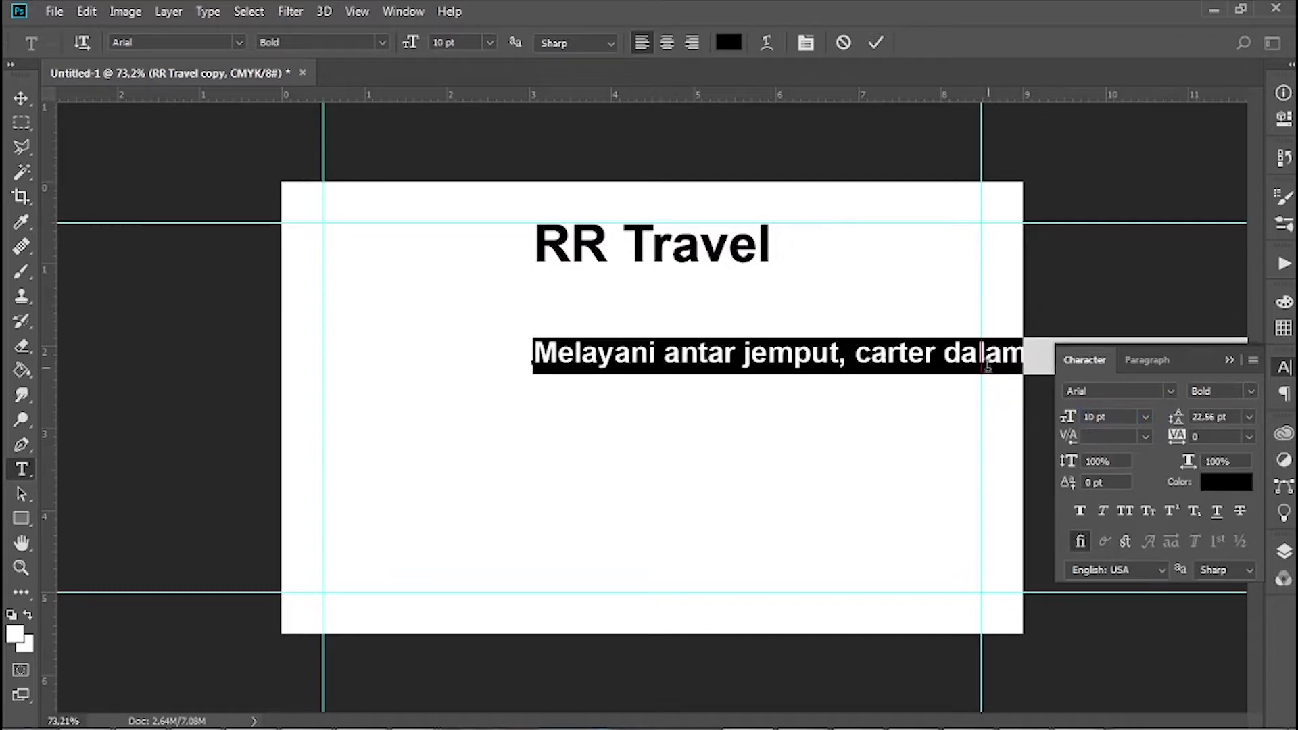
{"action": "left_click", "coordinate": [947, 347]}
{"action": "key", "text": "ctrl+a"}
{"action": "left_click", "coordinate": [1092, 418]}
{"action": "type", "text": "8"}
{"action": "key", "text": "Return"}
Align the service text to the left guide and break it before 'titipan barang dan dokumen'.
{"action": "left_click", "coordinate": [21, 99]}
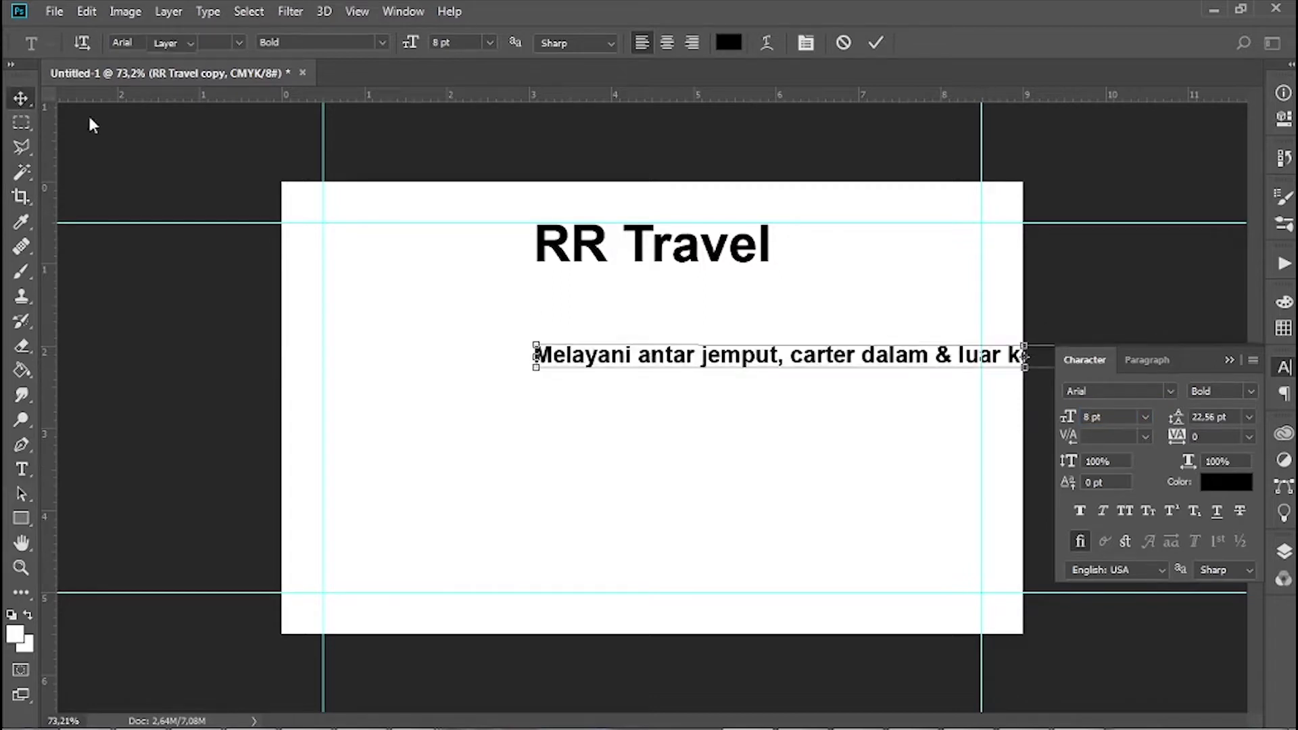
{"action": "left_click_drag", "start_coordinate": [741, 369], "coordinate": [536, 314]}
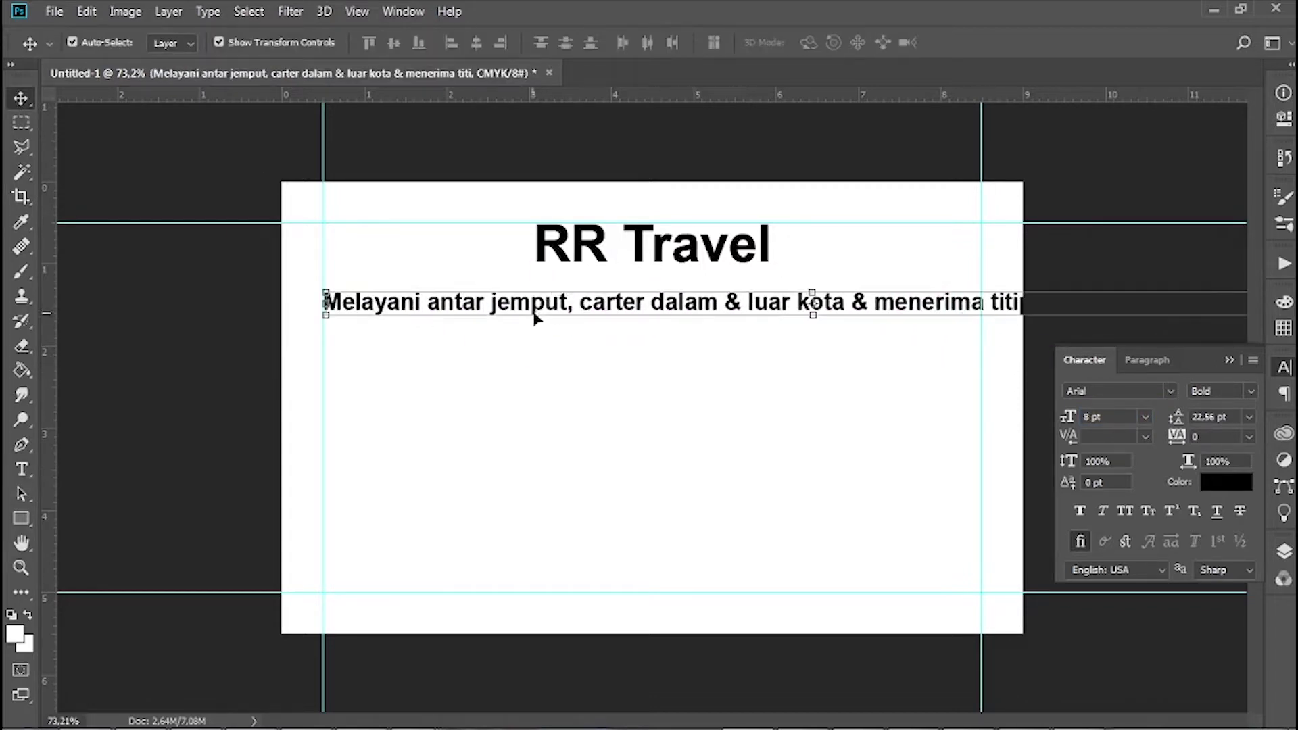
{"action": "left_click", "coordinate": [22, 471]}
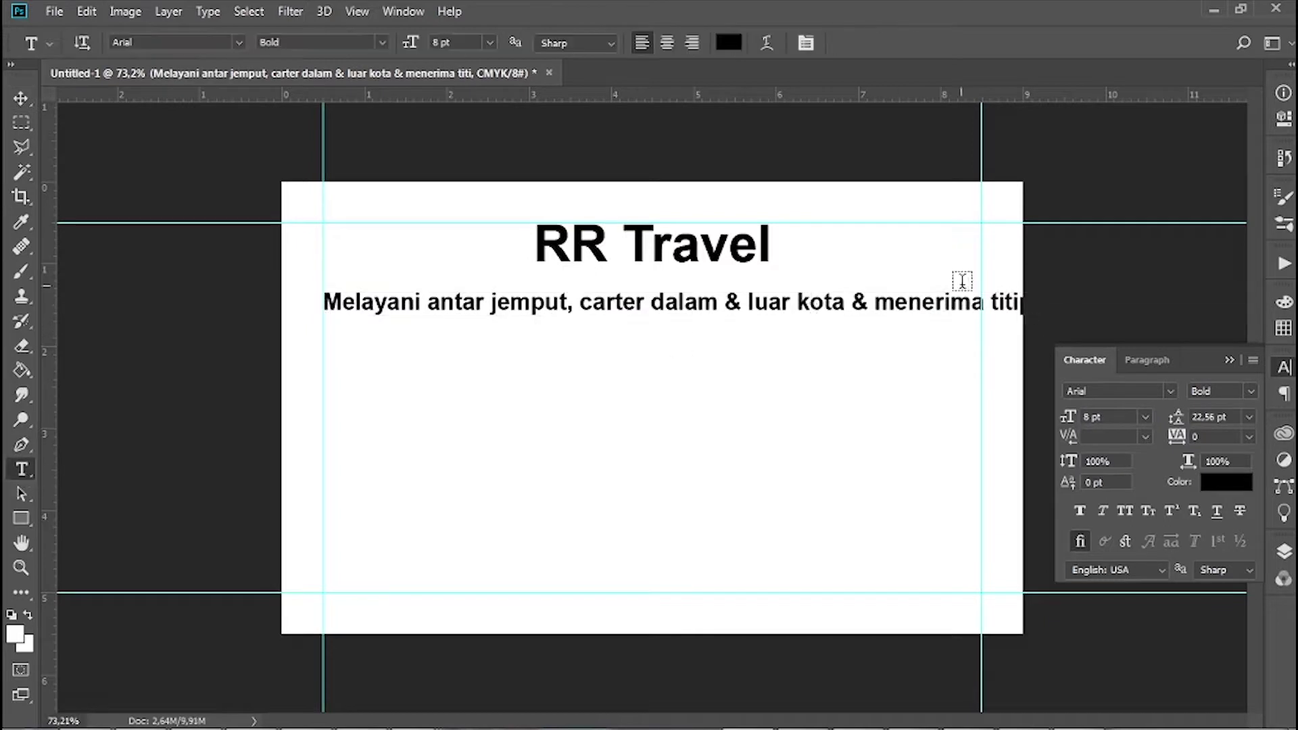
{"action": "left_click", "coordinate": [992, 300]}
{"action": "key", "text": "Return"}
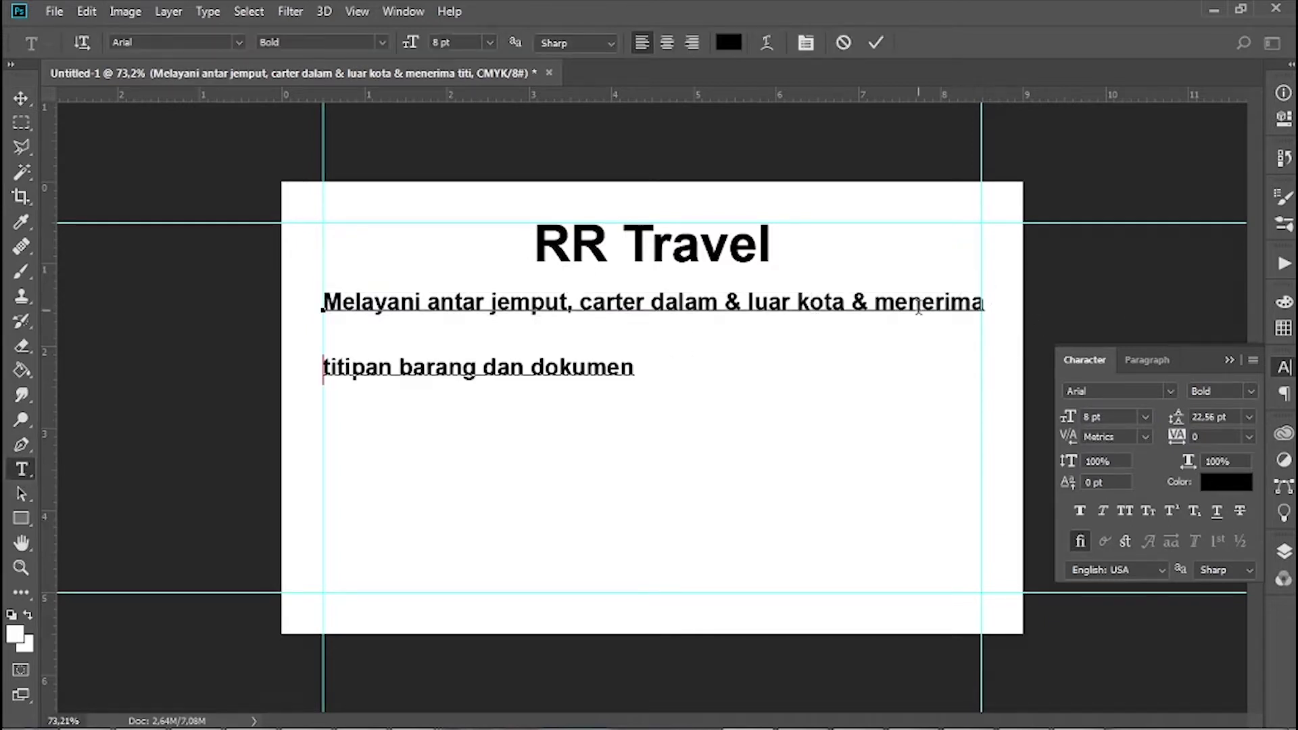
Set the service paragraph's leading to Auto.
{"action": "key", "text": "ctrl+a"}
{"action": "left_click", "coordinate": [1153, 358]}
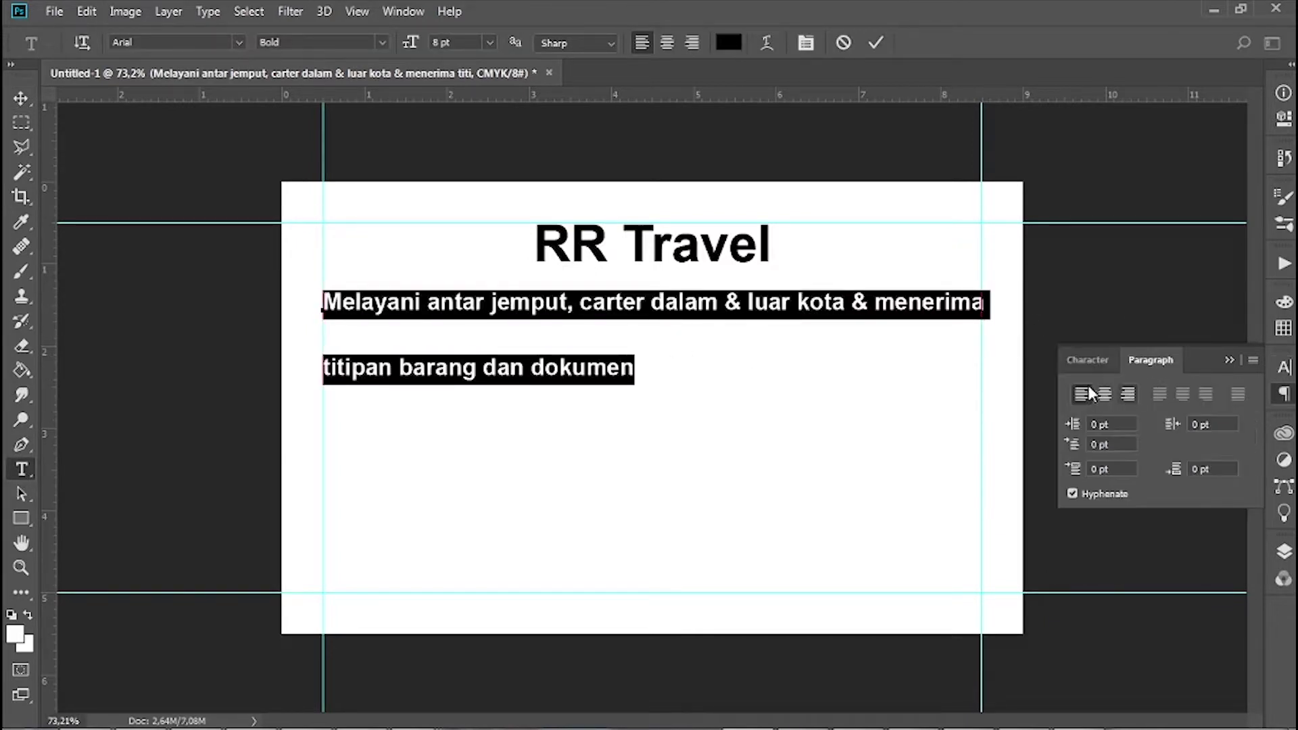
{"action": "left_click", "coordinate": [1086, 359]}
{"action": "left_click", "coordinate": [1249, 417]}
{"action": "left_click", "coordinate": [1221, 434]}
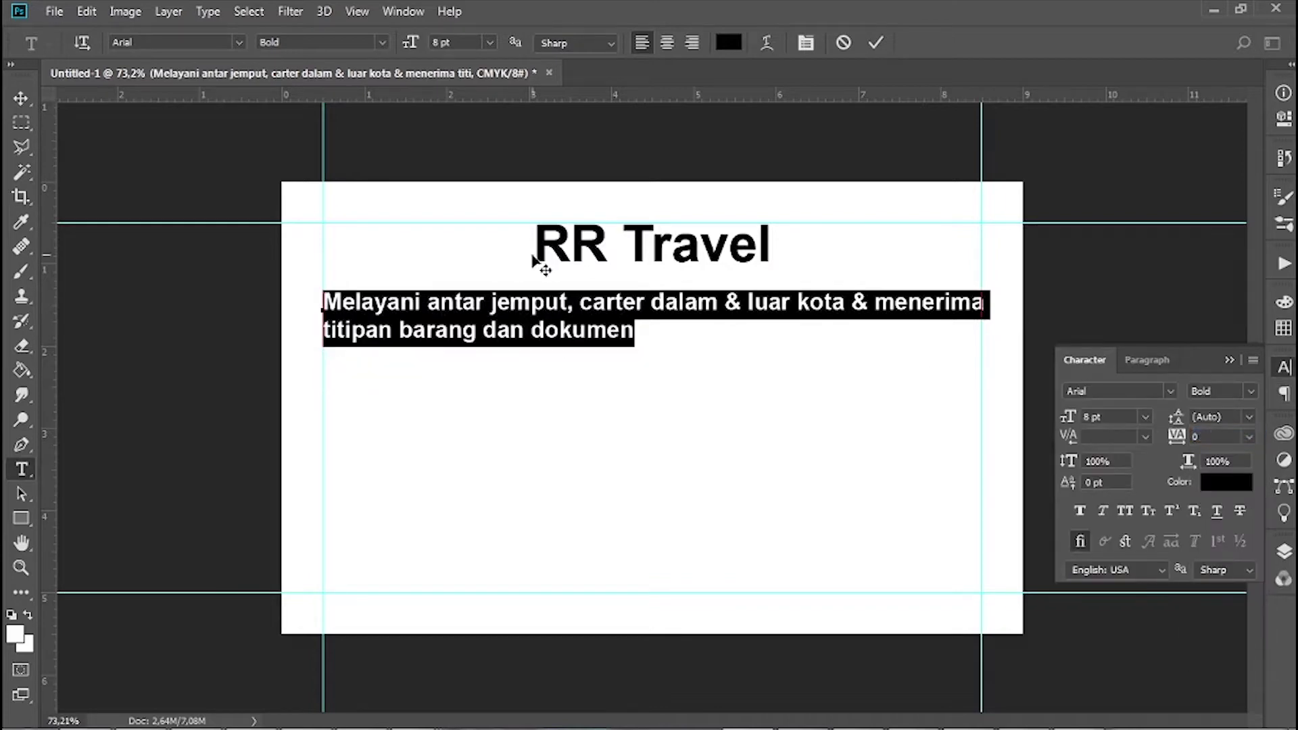
{"action": "left_click", "coordinate": [21, 99]}
{"action": "scroll", "coordinate": [927, 346], "scroll_direction": "up", "scroll_amount": 1}
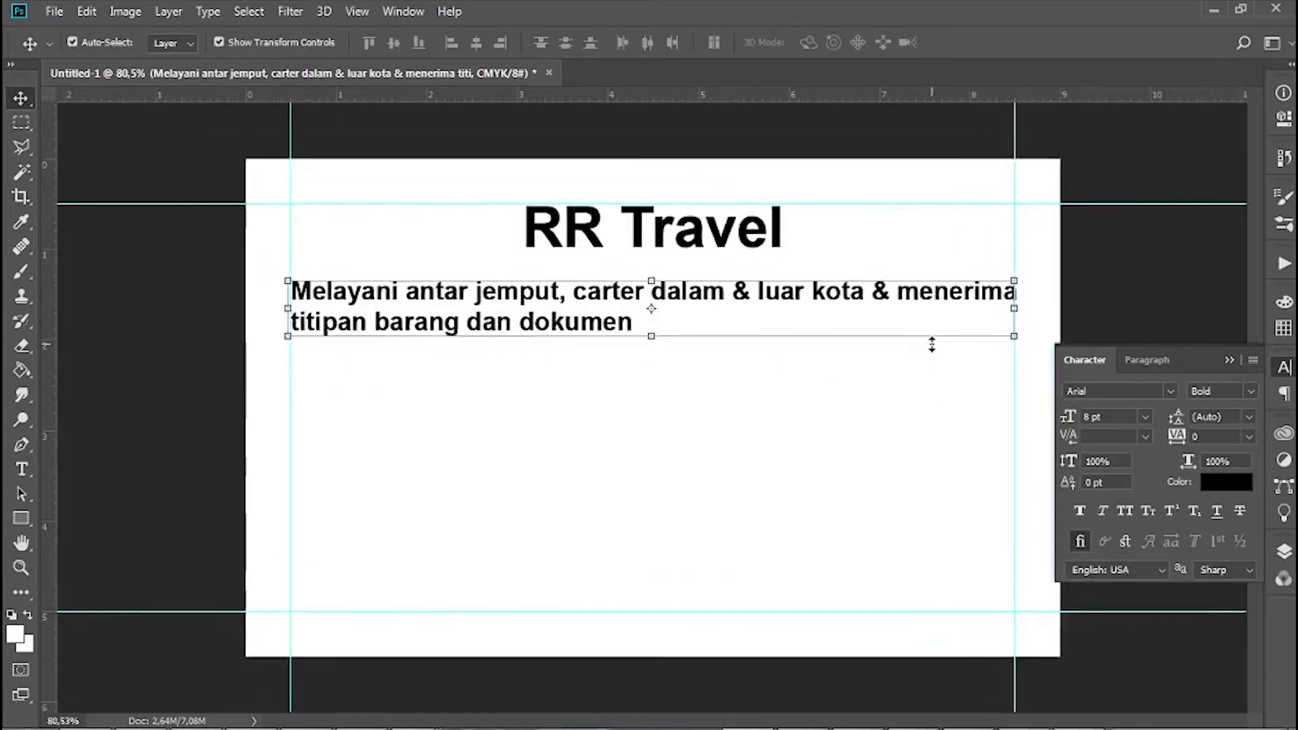
Alt-drag a copy of the two-line service paragraph below the original.
{"action": "scroll", "coordinate": [926, 346], "scroll_direction": "up", "scroll_amount": 1}
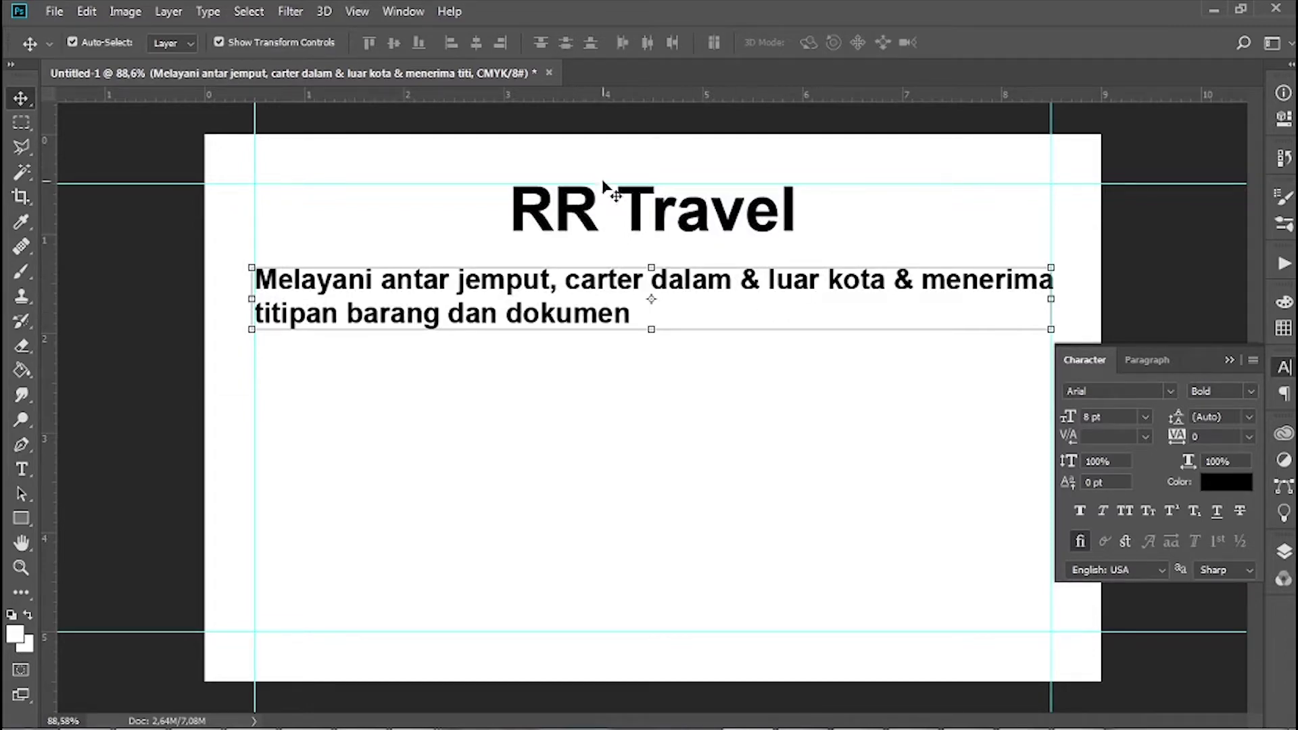
{"action": "scroll", "coordinate": [802, 379], "scroll_direction": "down", "scroll_amount": 2}
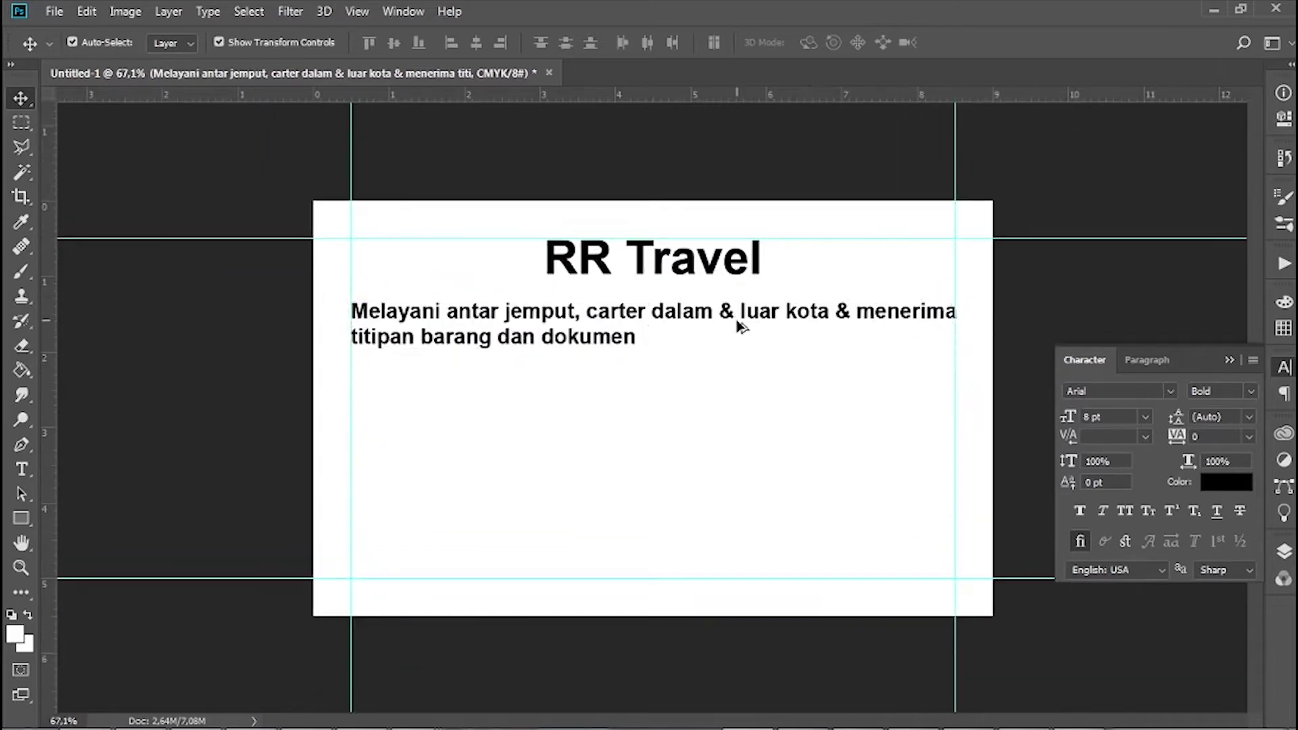
{"action": "left_click_drag", "start_coordinate": [739, 327], "coordinate": [739, 417]}
Retype the copied paragraph as 'Tujuan PP :'.
{"action": "left_click", "coordinate": [16, 473]}
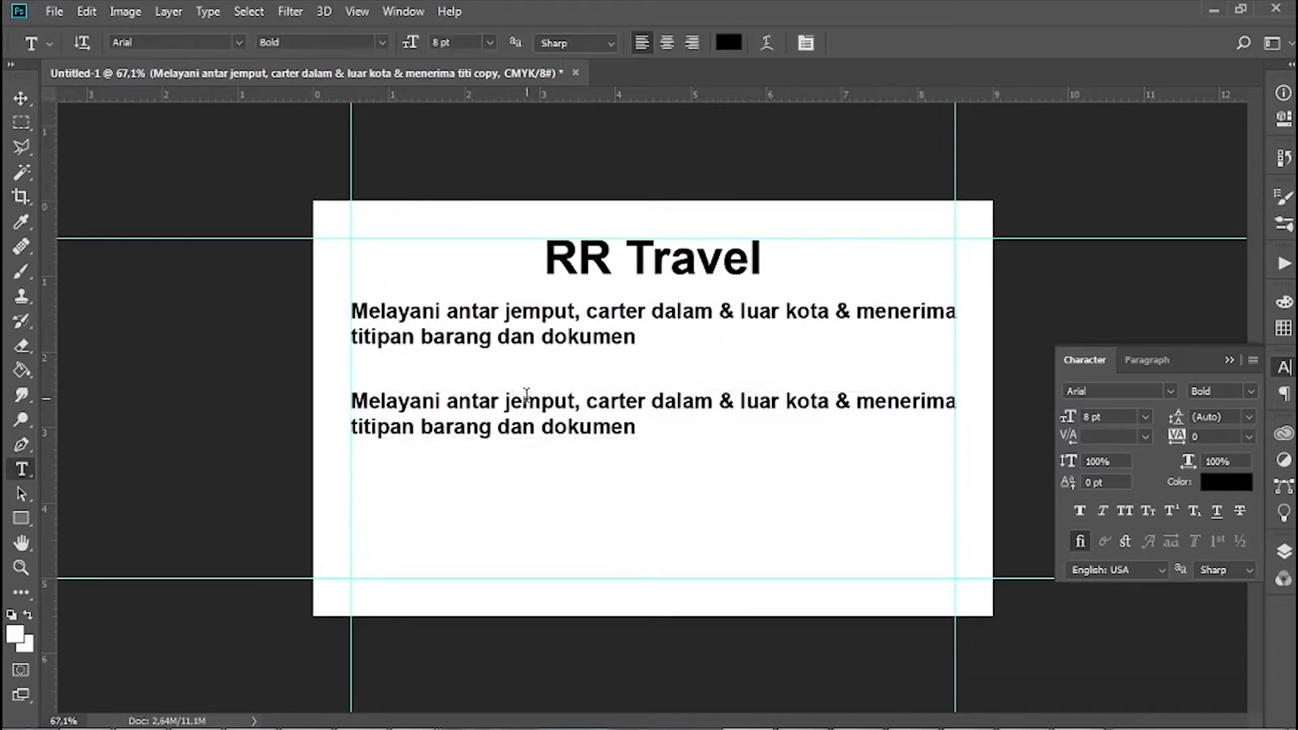
{"action": "left_click", "coordinate": [579, 407]}
{"action": "key", "text": "ctrl+a"}
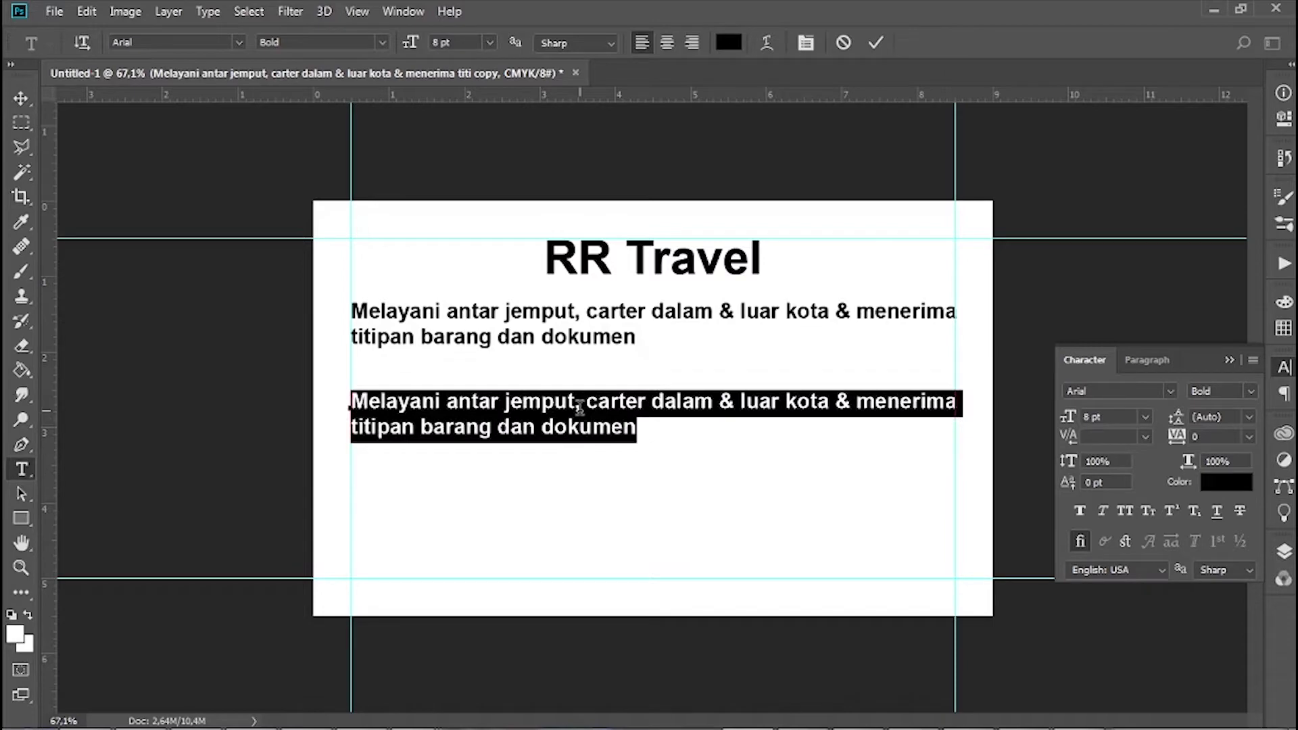
{"action": "type", "text": "Tu"}
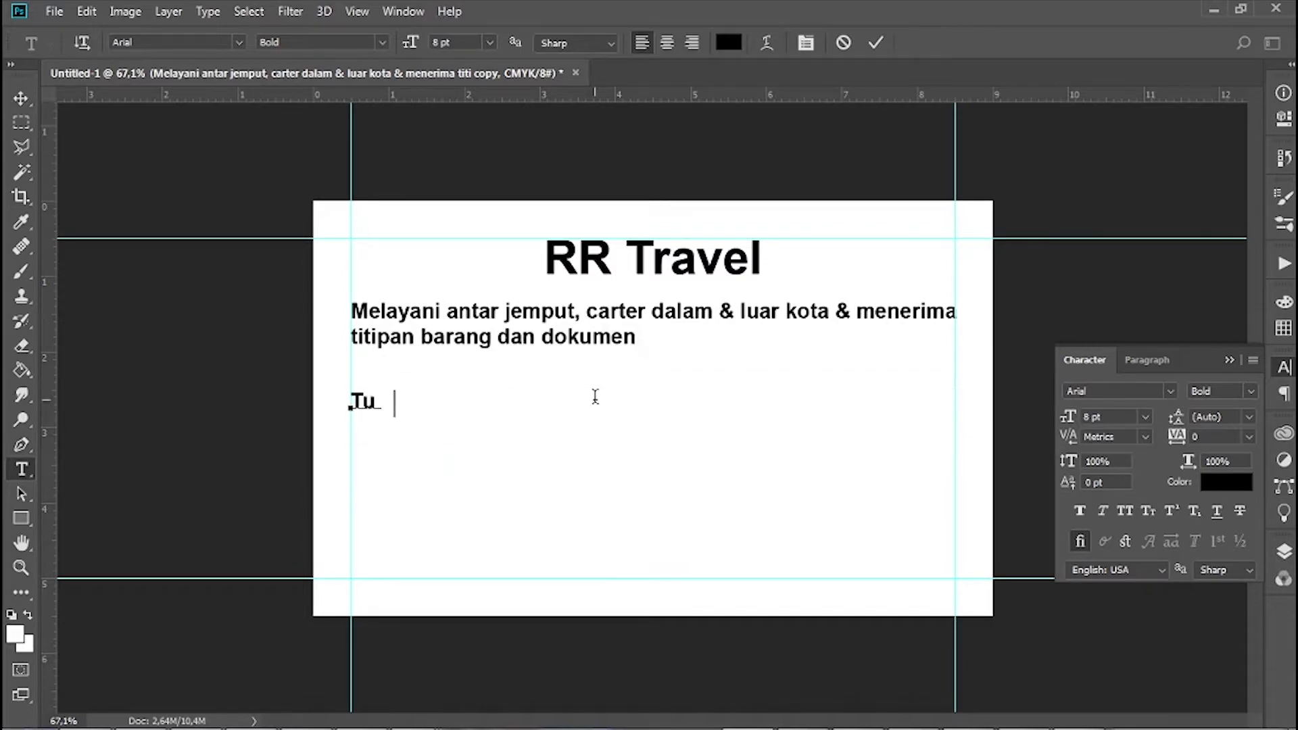
{"action": "type", "text": "juan P"}
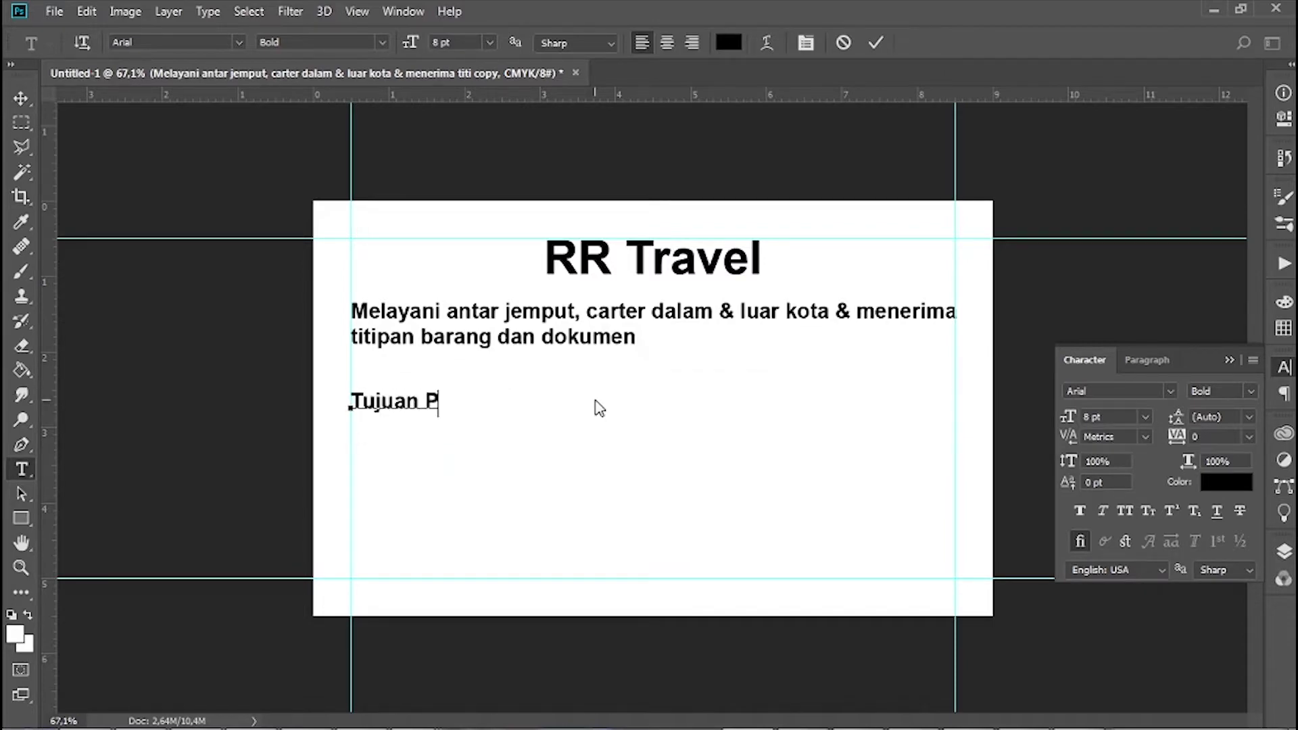
{"action": "type", "text": "P :"}
Duplicate the 'Tujuan PP :' line just beneath itself.
{"action": "left_click", "coordinate": [21, 98]}
{"action": "scroll", "coordinate": [318, 476], "scroll_direction": "up", "scroll_amount": 2}
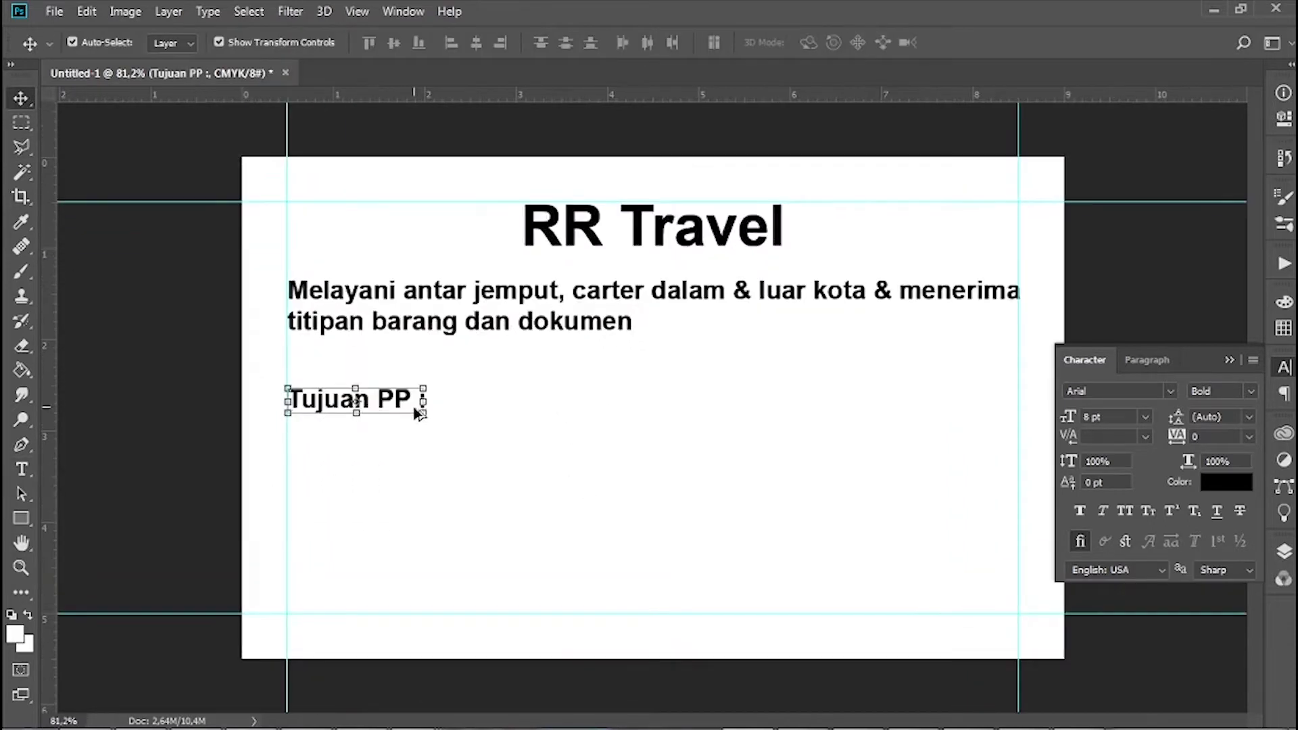
{"action": "left_click_drag", "start_coordinate": [405, 401], "coordinate": [402, 447]}
Replace the second line with the Pontianak destination list, breaking before 'Tumbang Titi, Marau, Ketapang & KALTENG'.
{"action": "key", "text": "t"}
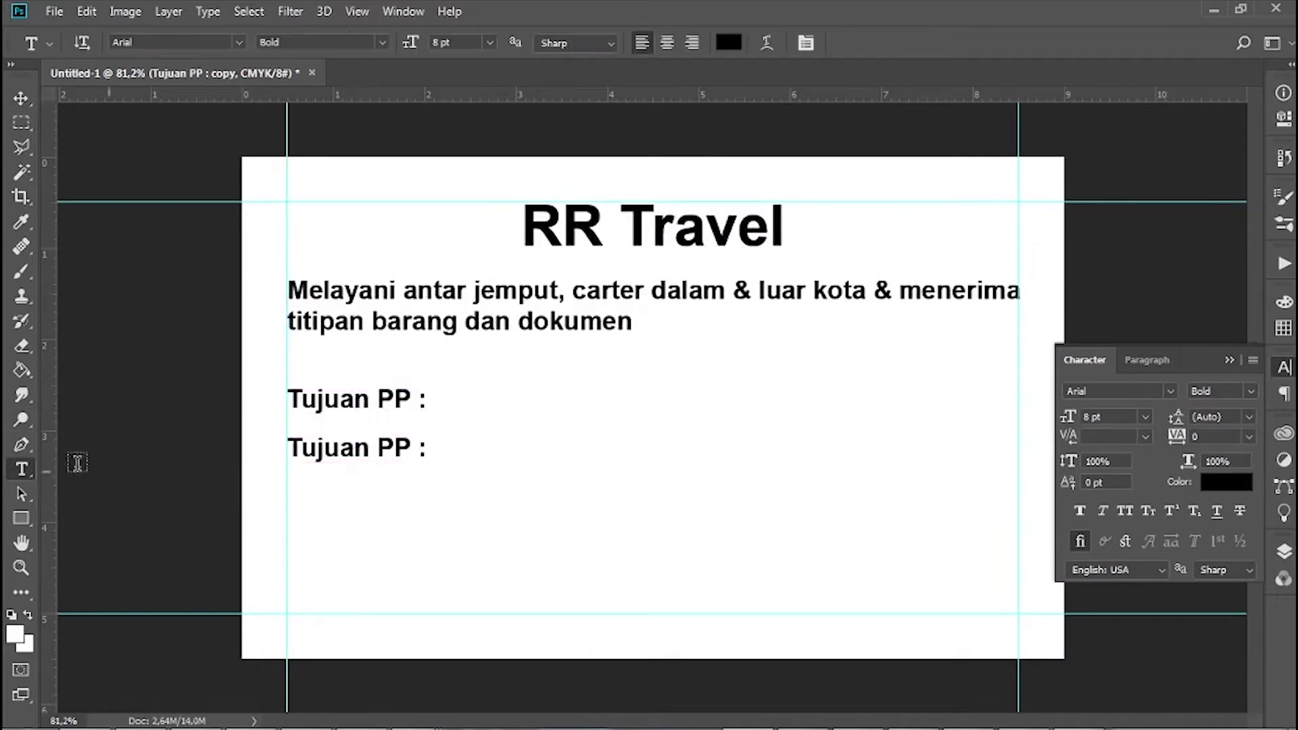
{"action": "triple_click", "coordinate": [402, 448]}
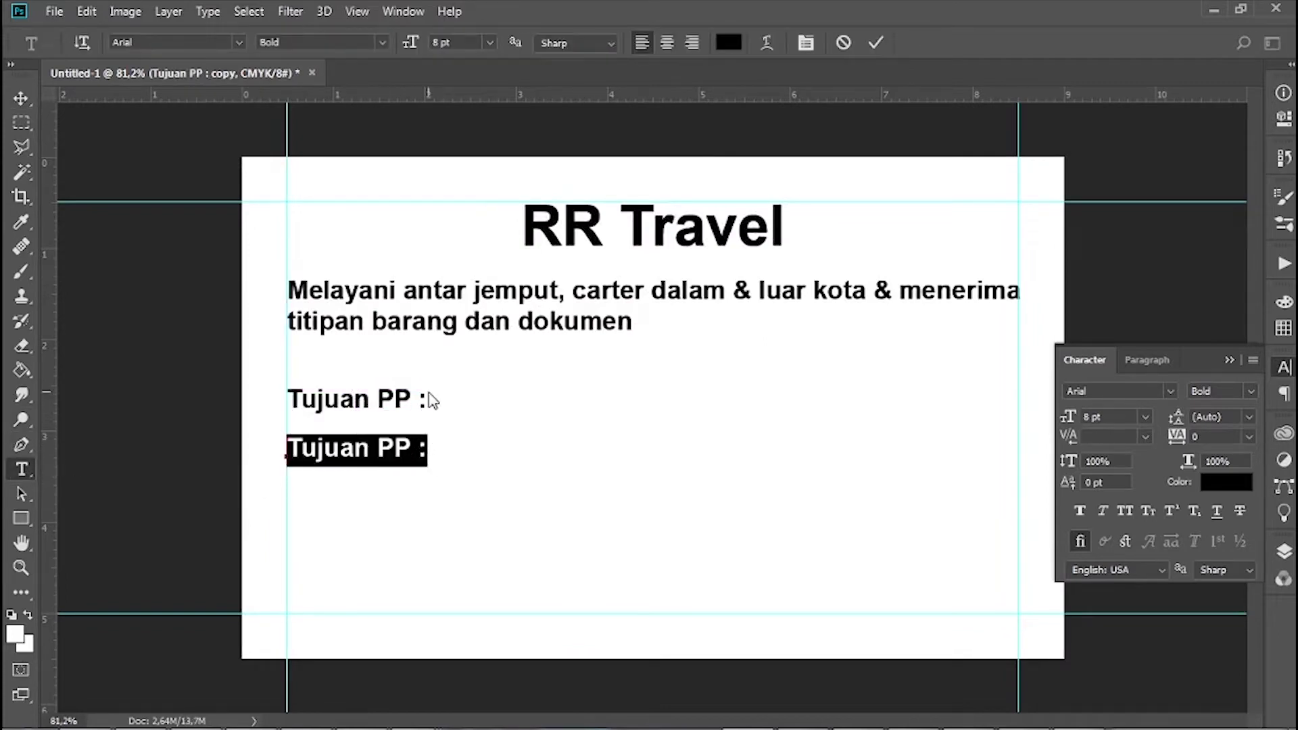
{"action": "type", "text": "Pontia"}
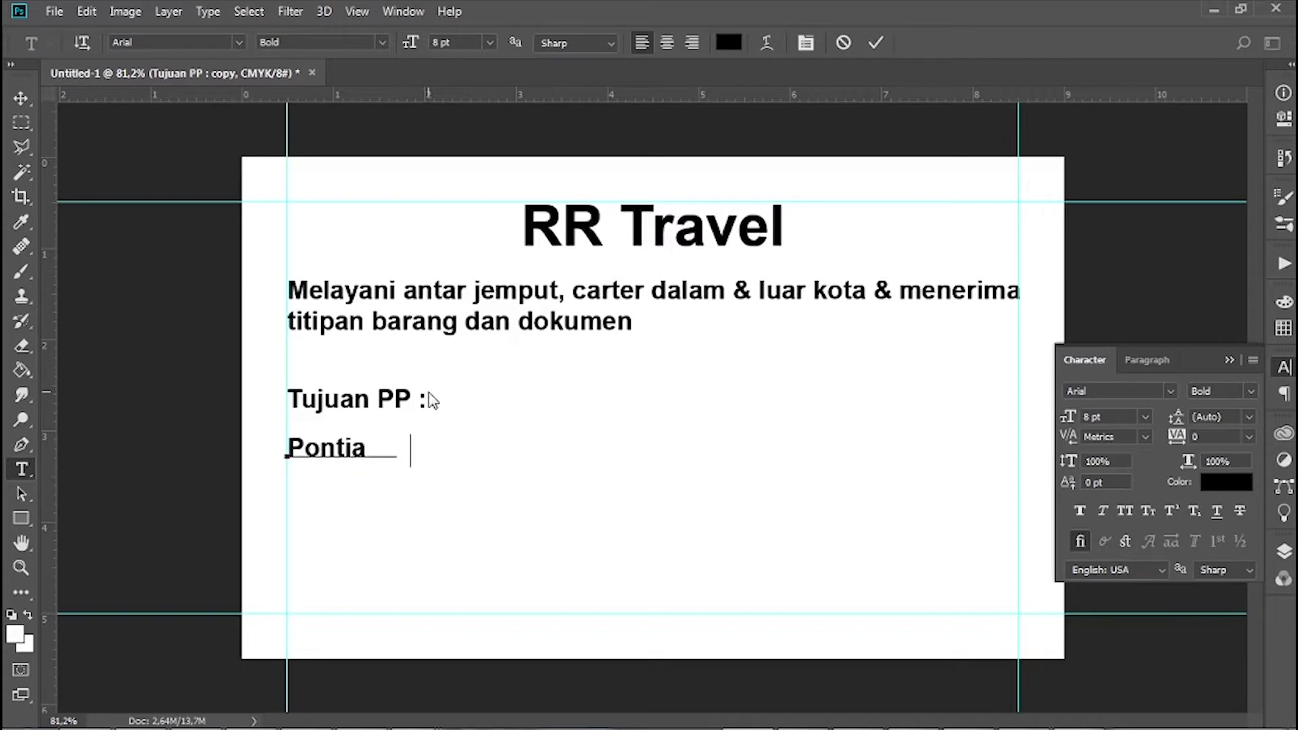
{"action": "type", "text": "nak - "}
{"action": "type", "text": "Balai"}
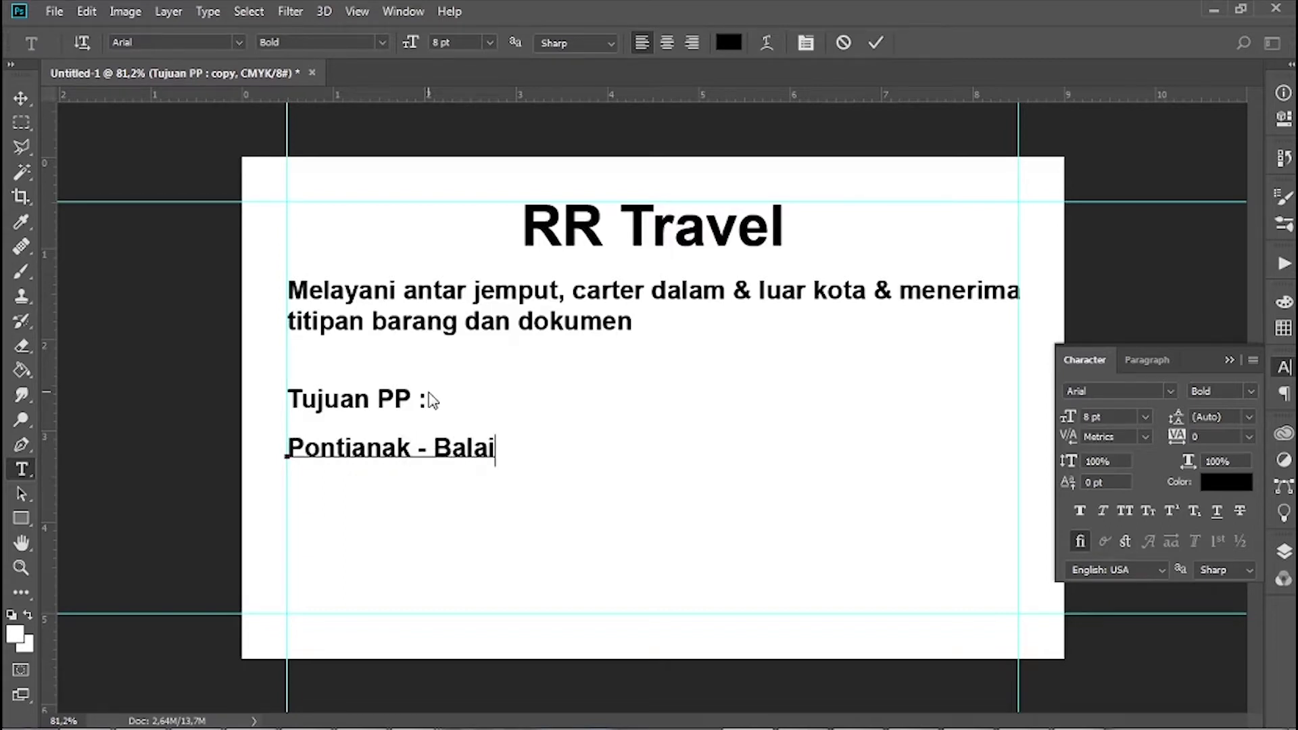
{"action": "type", "text": ", Sandai "}
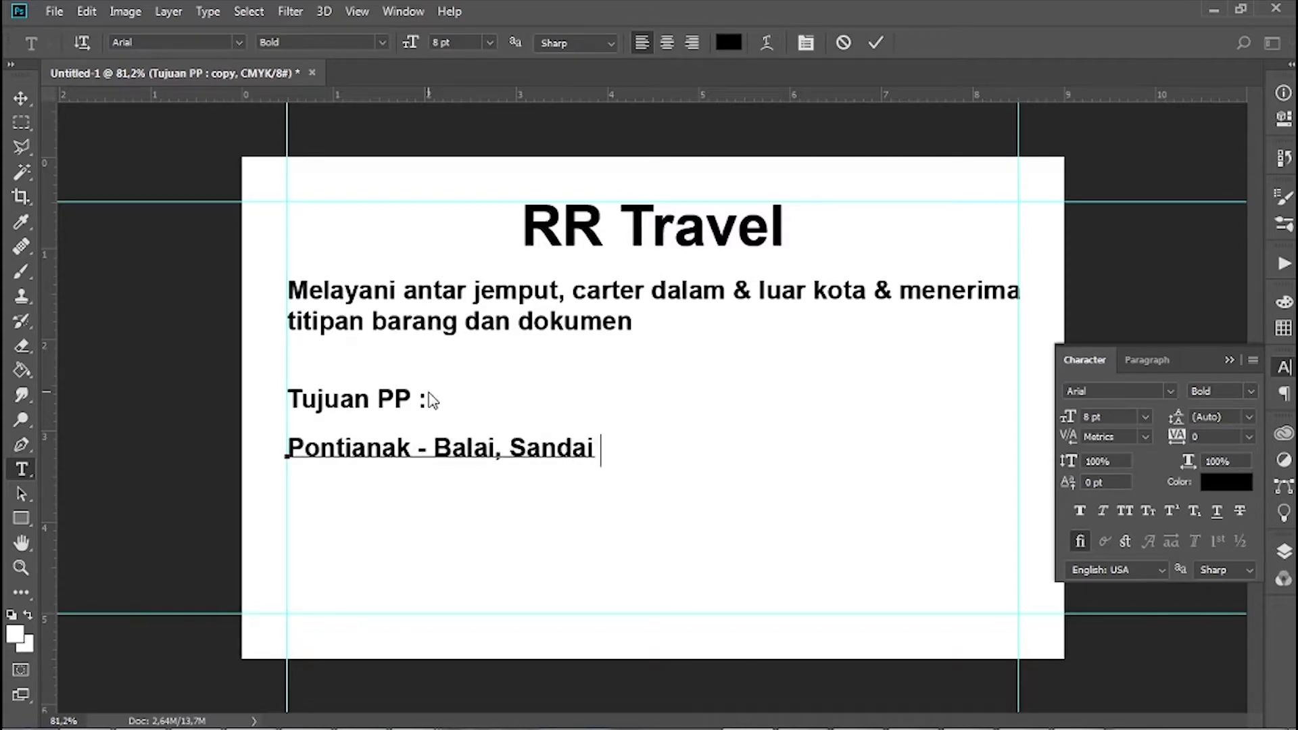
{"action": "type", "text": "Tayap"}
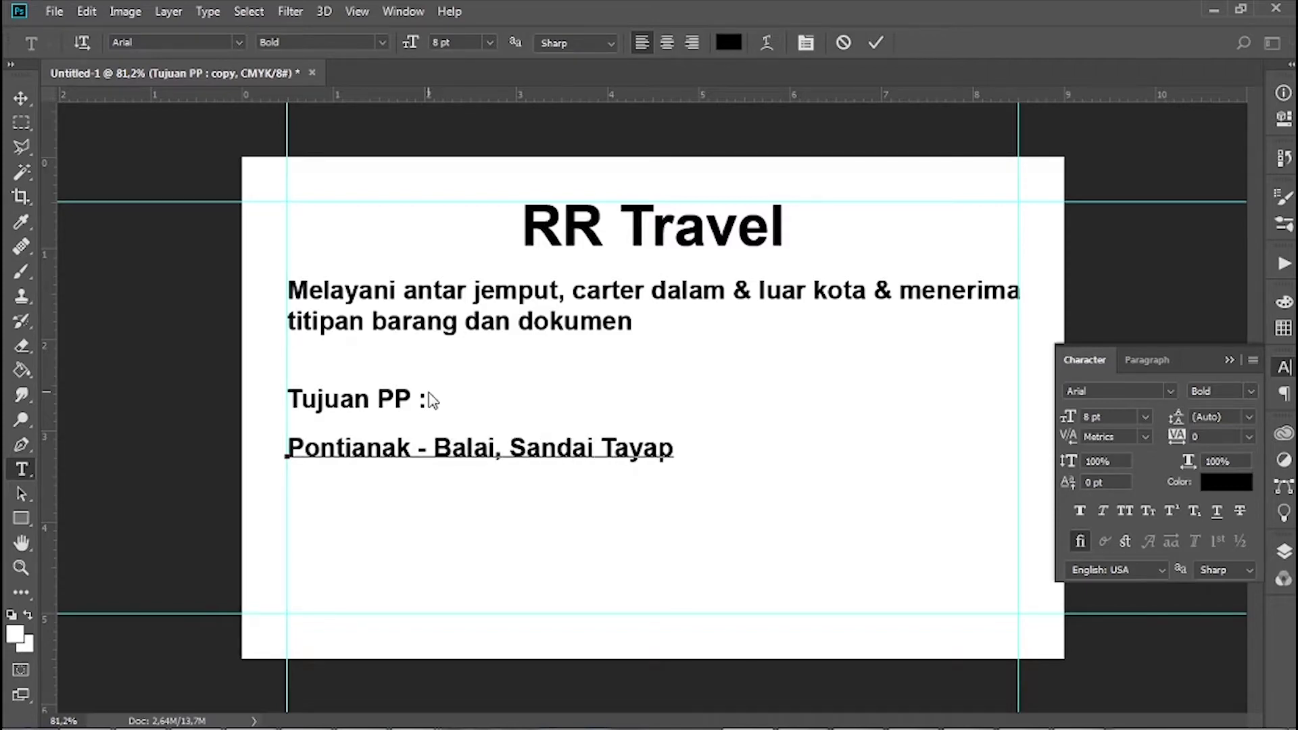
{"action": "type", "text": ", Sun"}
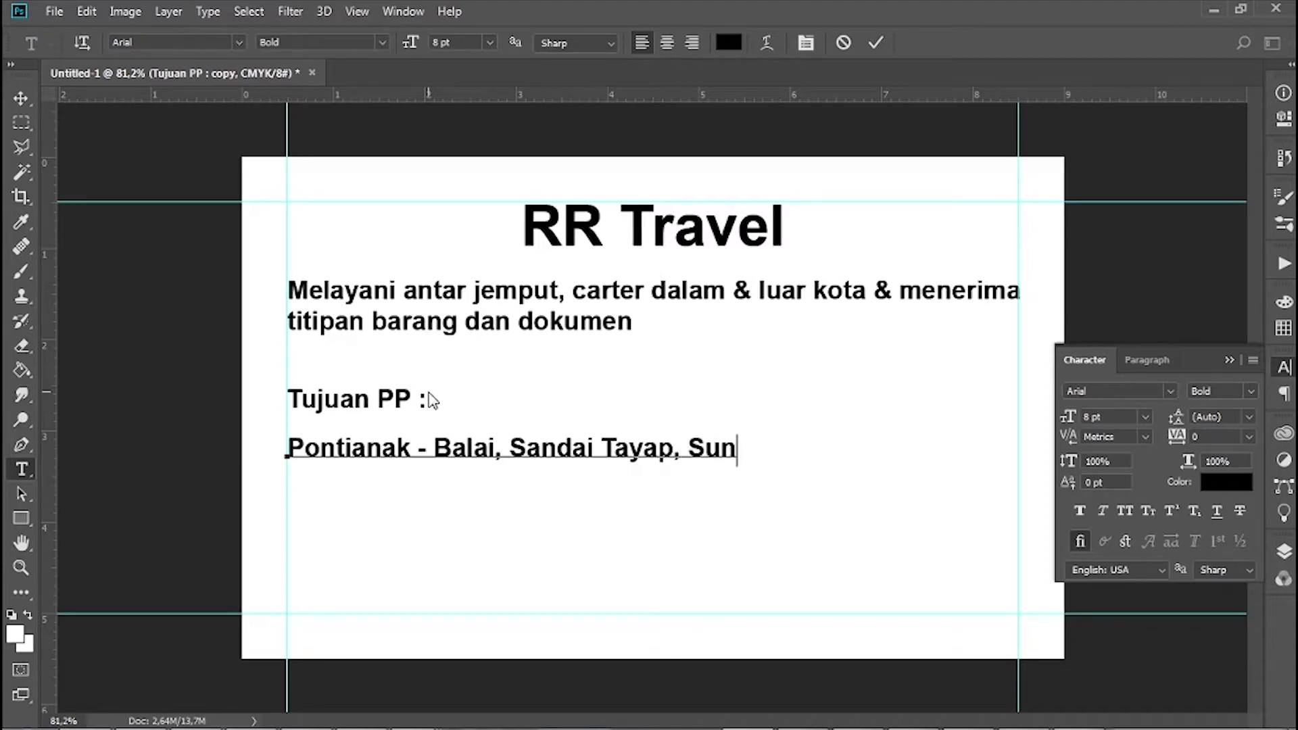
{"action": "type", "text": "gai"}
{"action": "type", "text": " Melayu"}
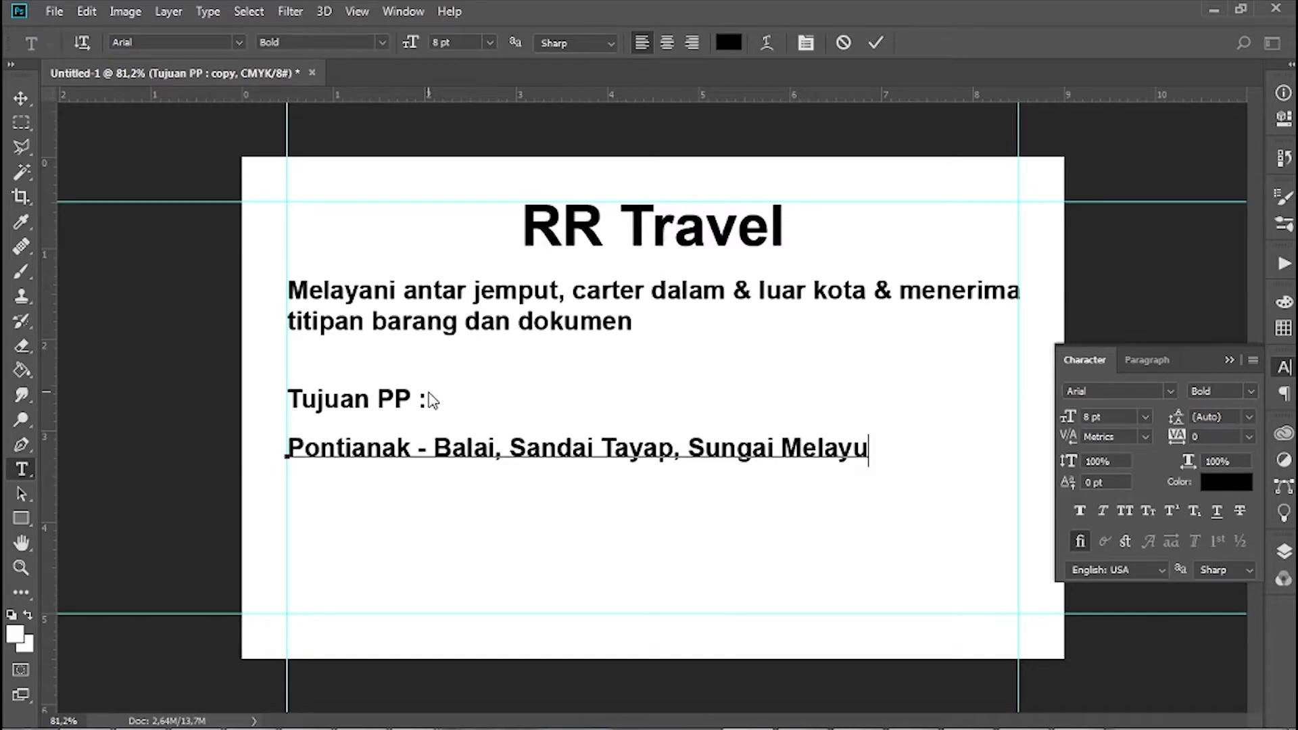
{"action": "type", "text": ", Tum"}
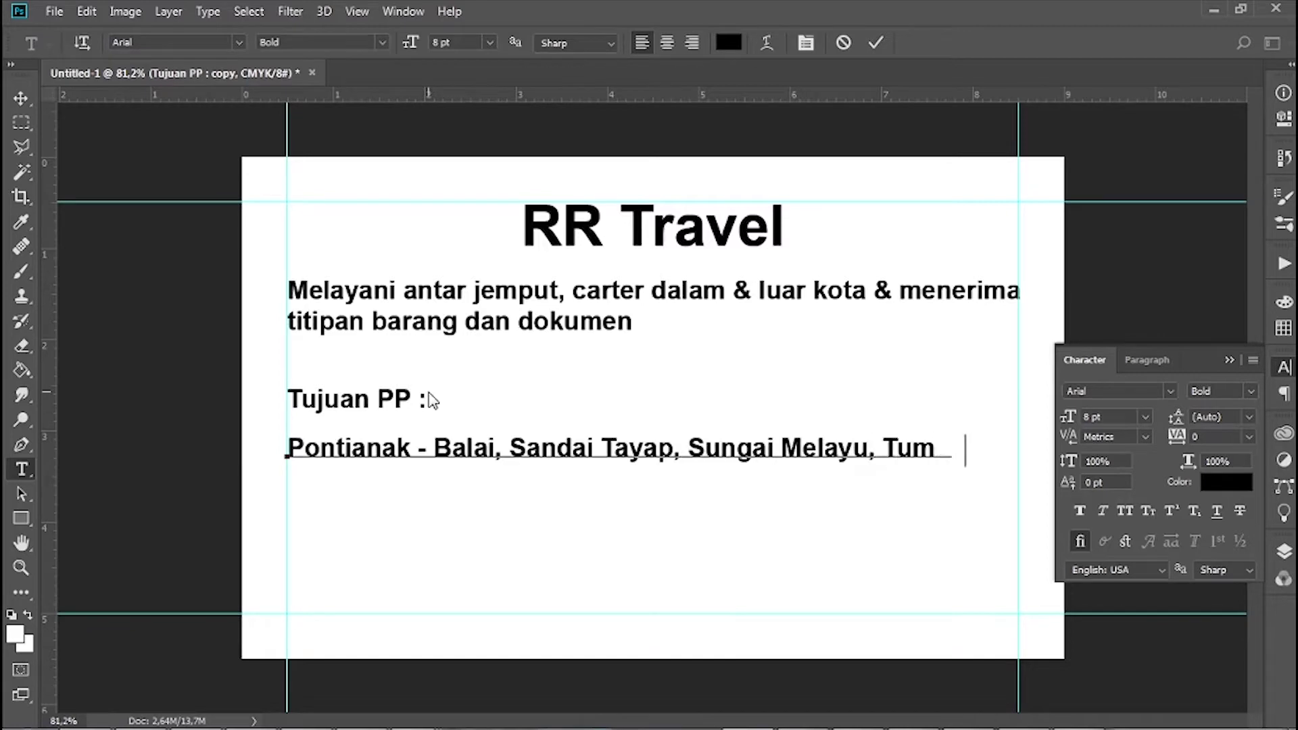
{"action": "type", "text": "bang"}
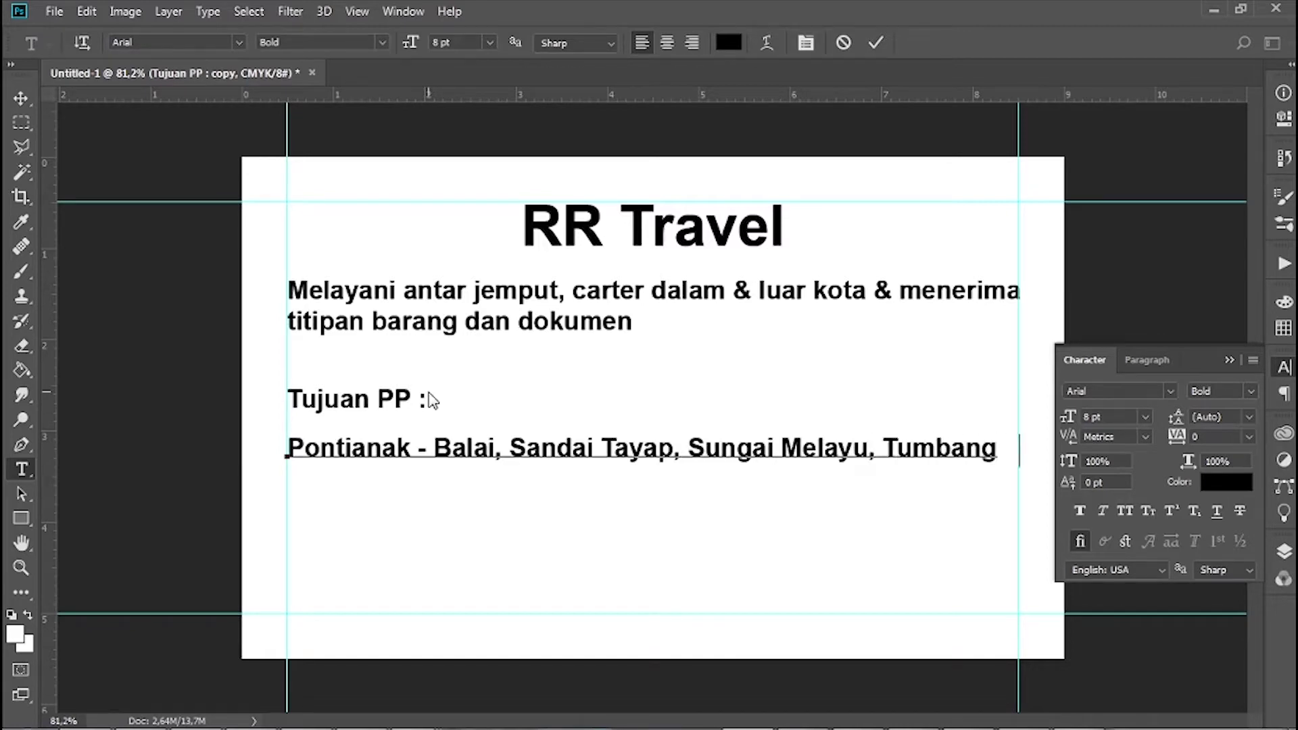
{"action": "type", "text": " Titi,"}
{"action": "left_click", "coordinate": [880, 456]}
{"action": "key", "text": "Return"}
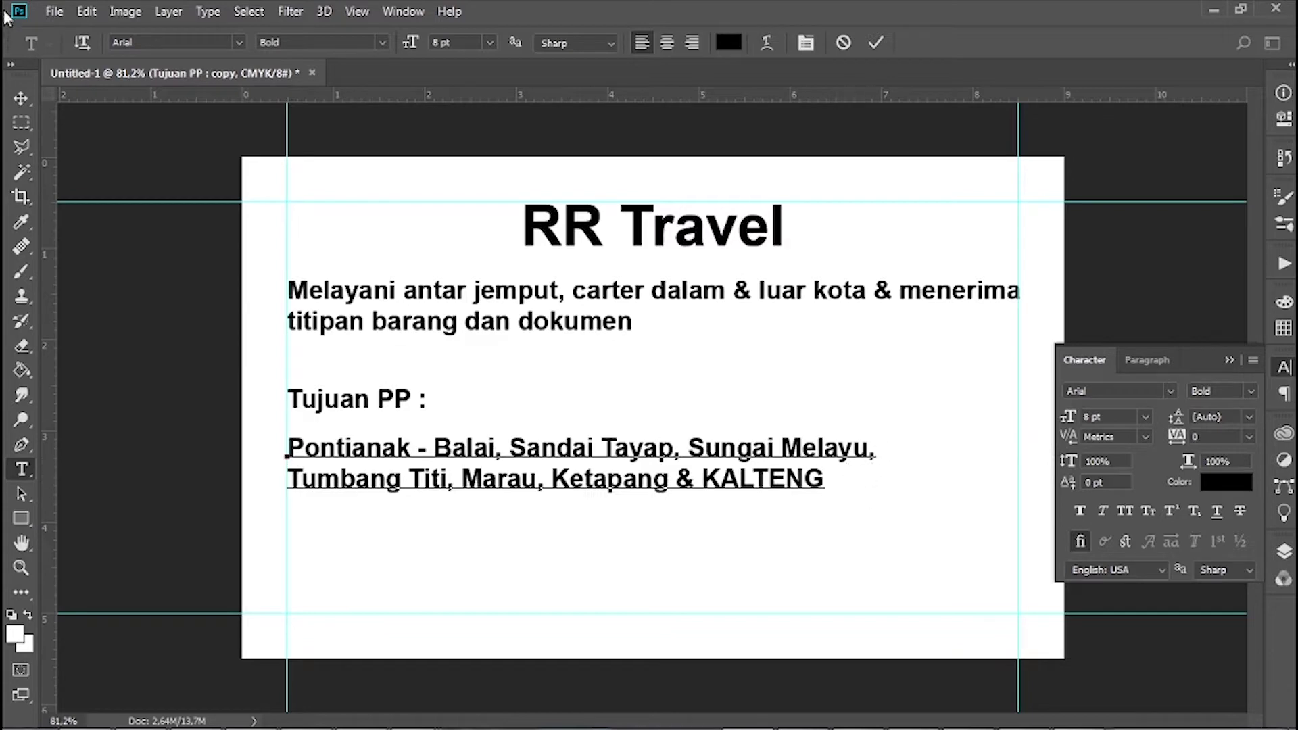
Nudge the destination list and select the text of its copy below.
{"action": "left_click", "coordinate": [21, 98]}
{"action": "left_click_drag", "start_coordinate": [519, 466], "coordinate": [520, 549]}
{"action": "left_click", "coordinate": [25, 473]}
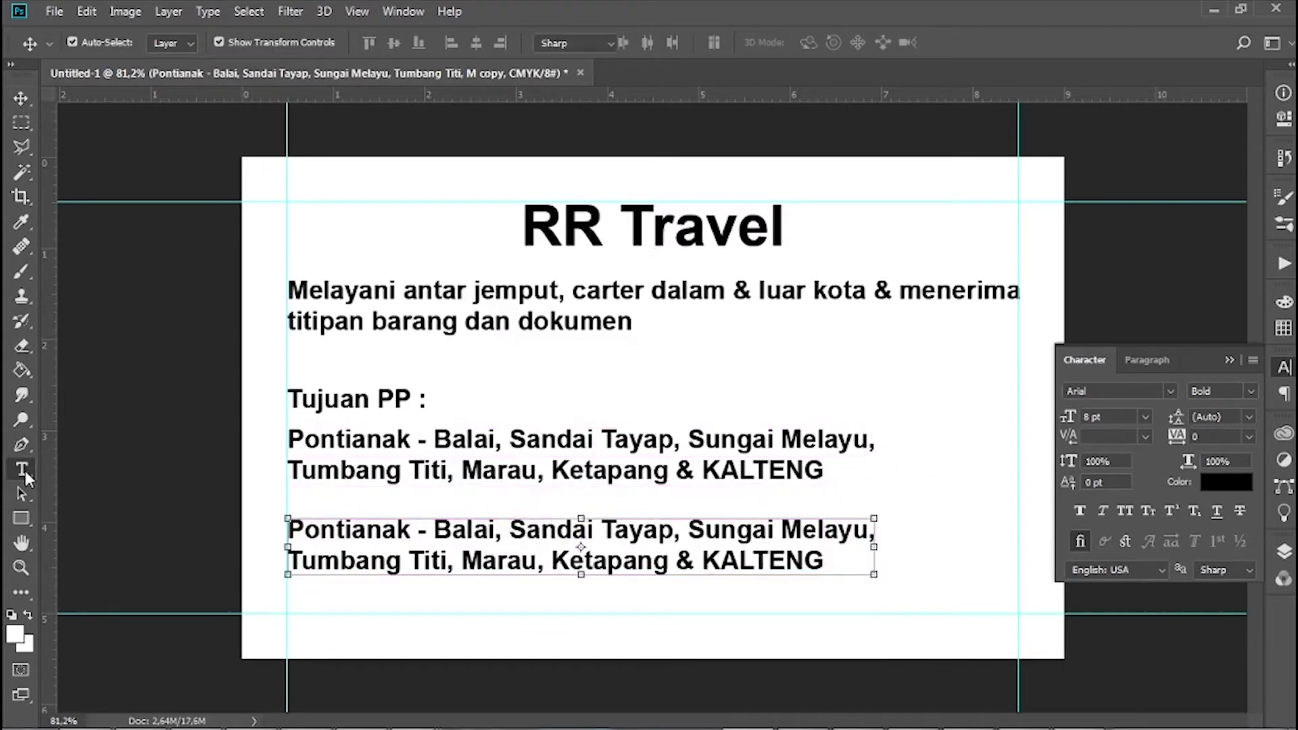
{"action": "left_click", "coordinate": [399, 534]}
{"action": "key", "text": "ctrl+a"}
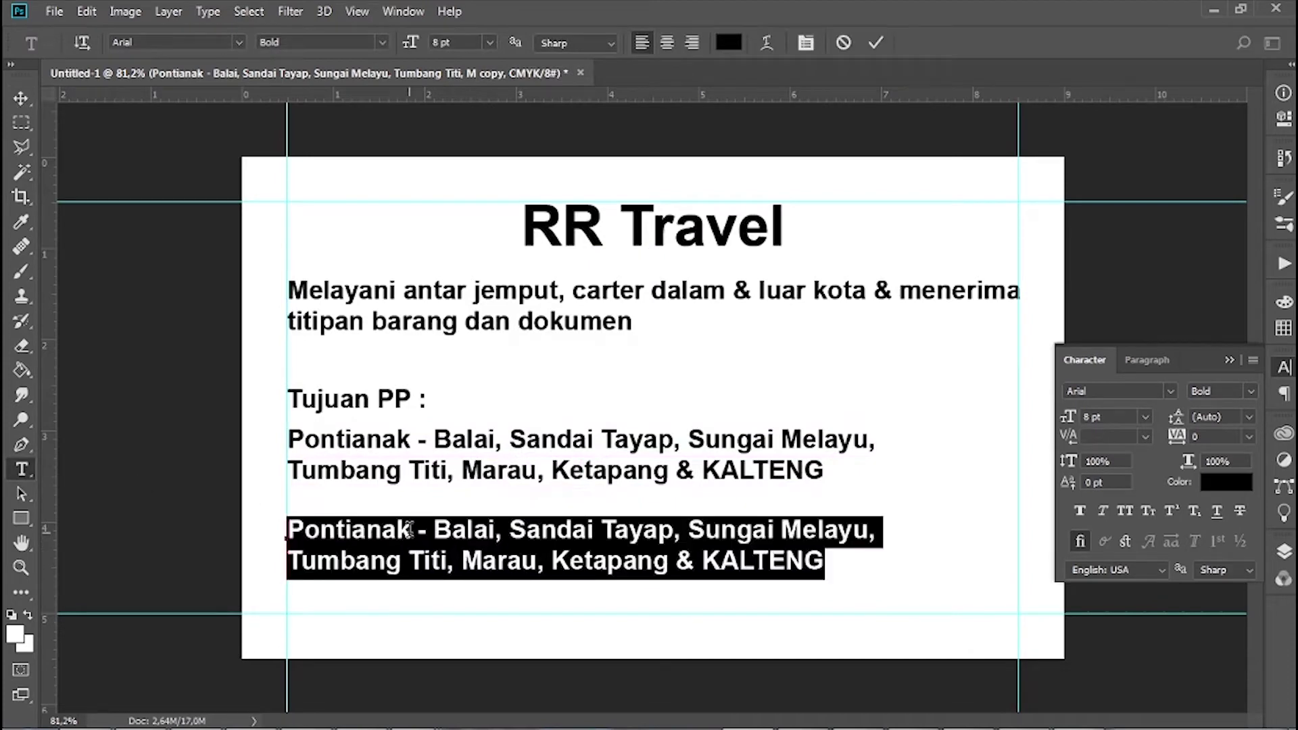
Retype the copy as 'Hubungi :' followed by three contact phone numbers.
{"action": "type", "text": "Hu"}
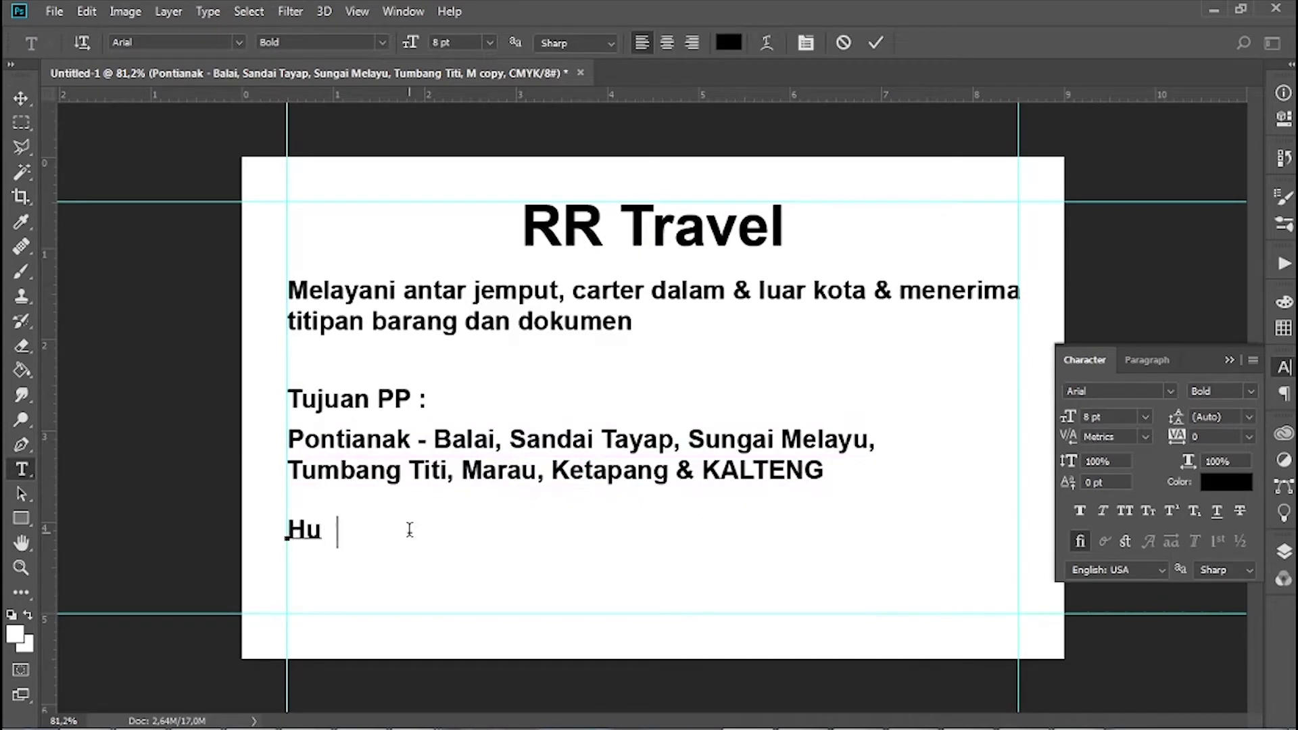
{"action": "type", "text": "g"}
{"action": "key", "text": "BackSpace"}
{"action": "type", "text": "bu"}
{"action": "type", "text": "ngi"}
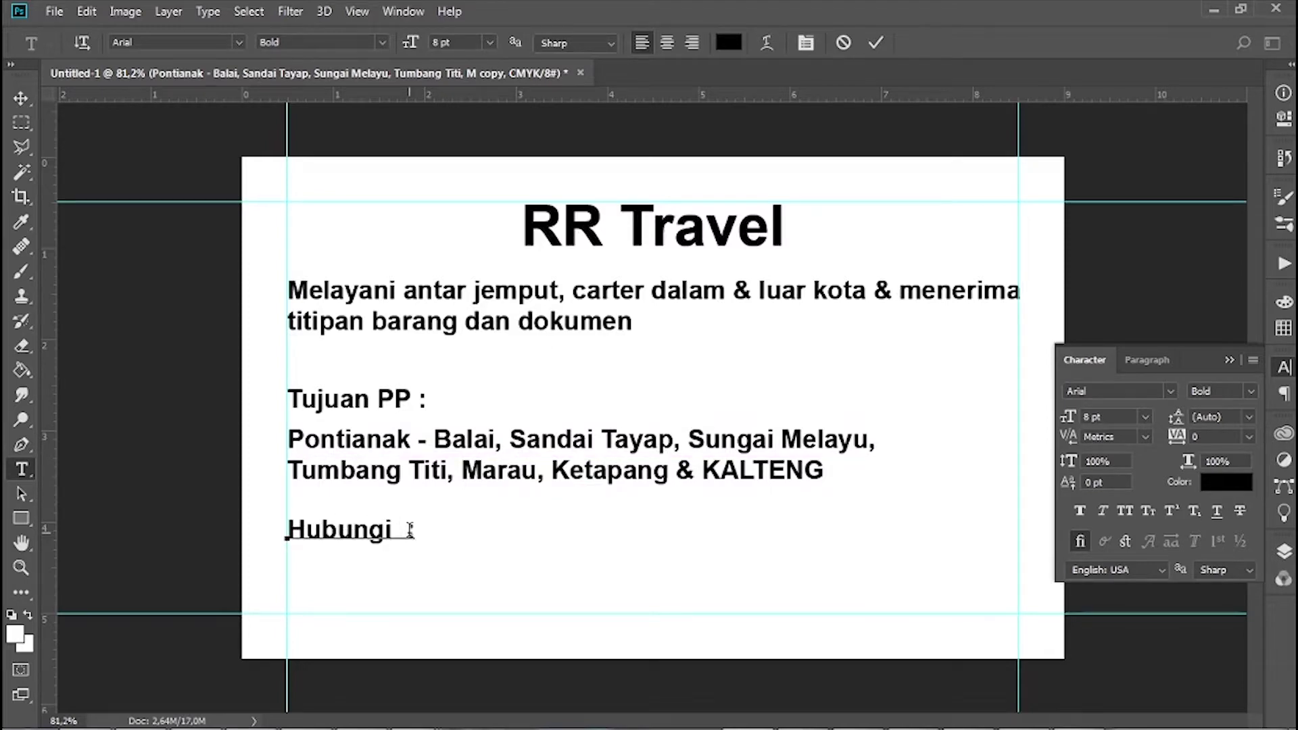
{"action": "key", "text": "BackSpace"}
{"action": "key", "text": "BackSpace"}
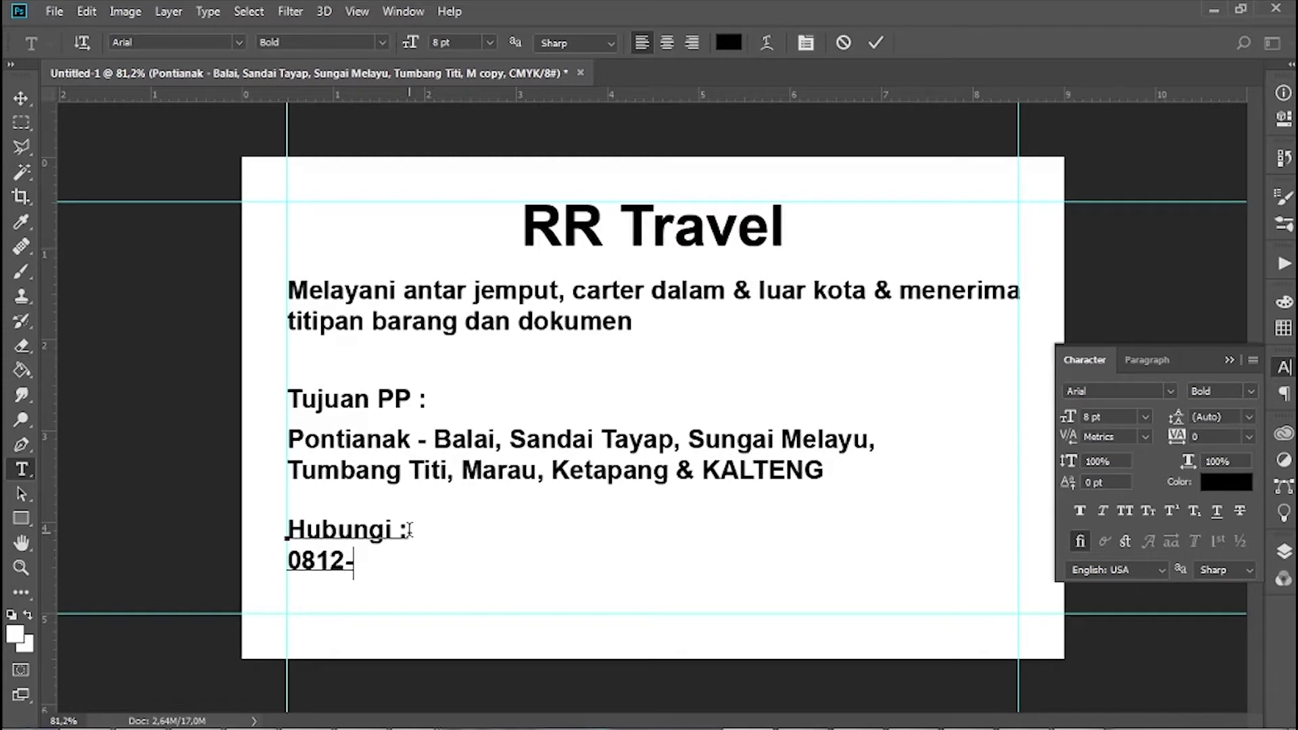
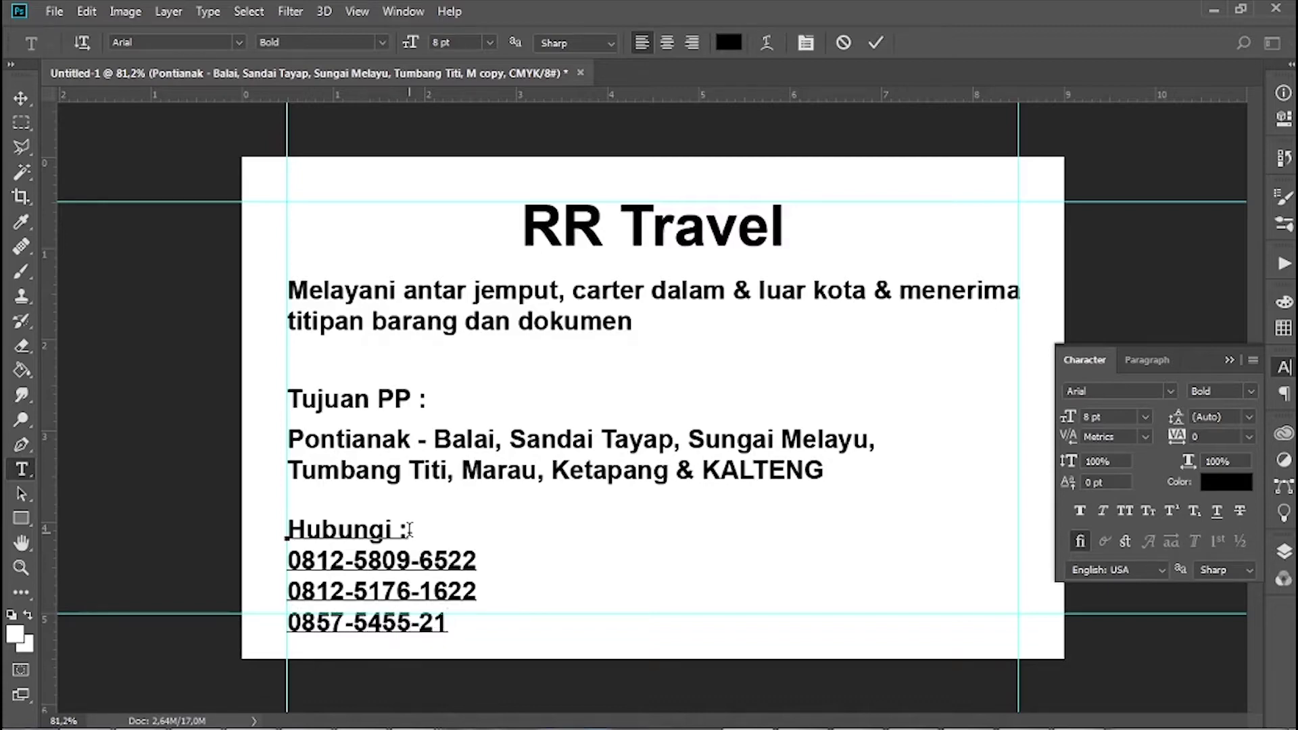
{"action": "key", "text": "ctrl+a"}
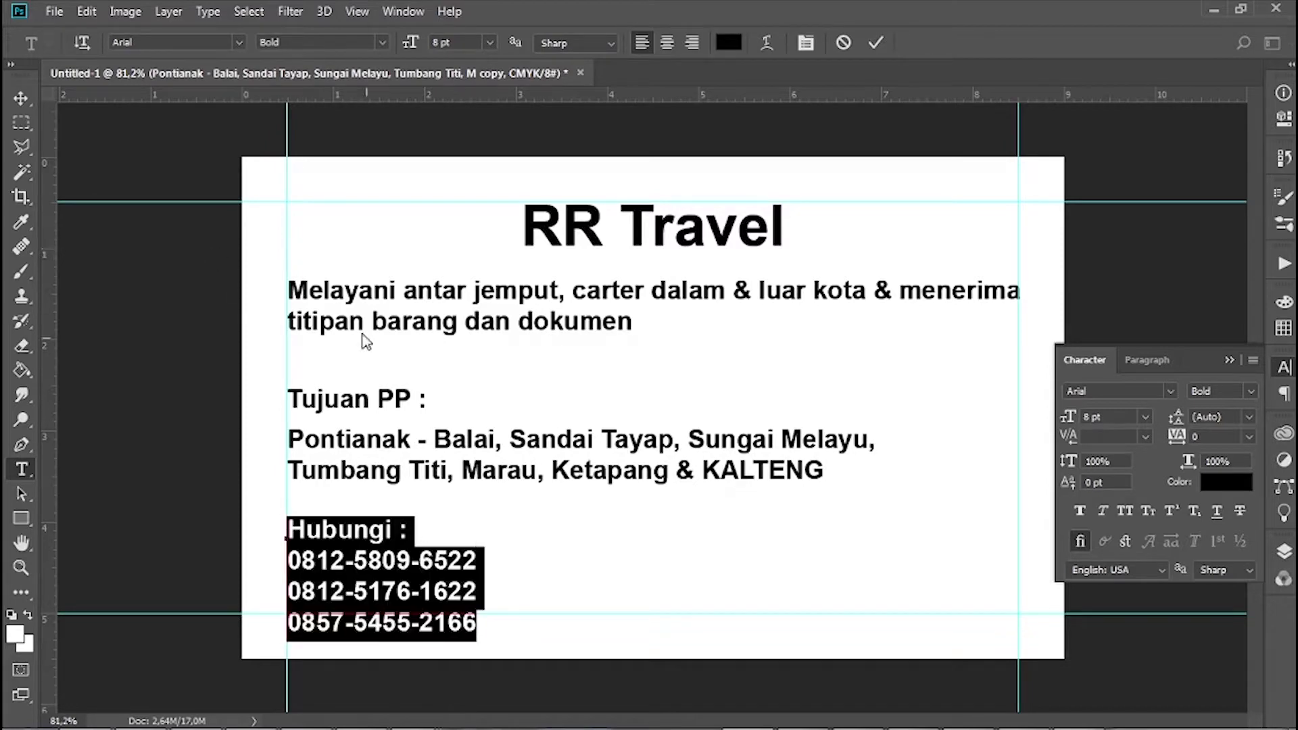
{"action": "left_click", "coordinate": [425, 532]}
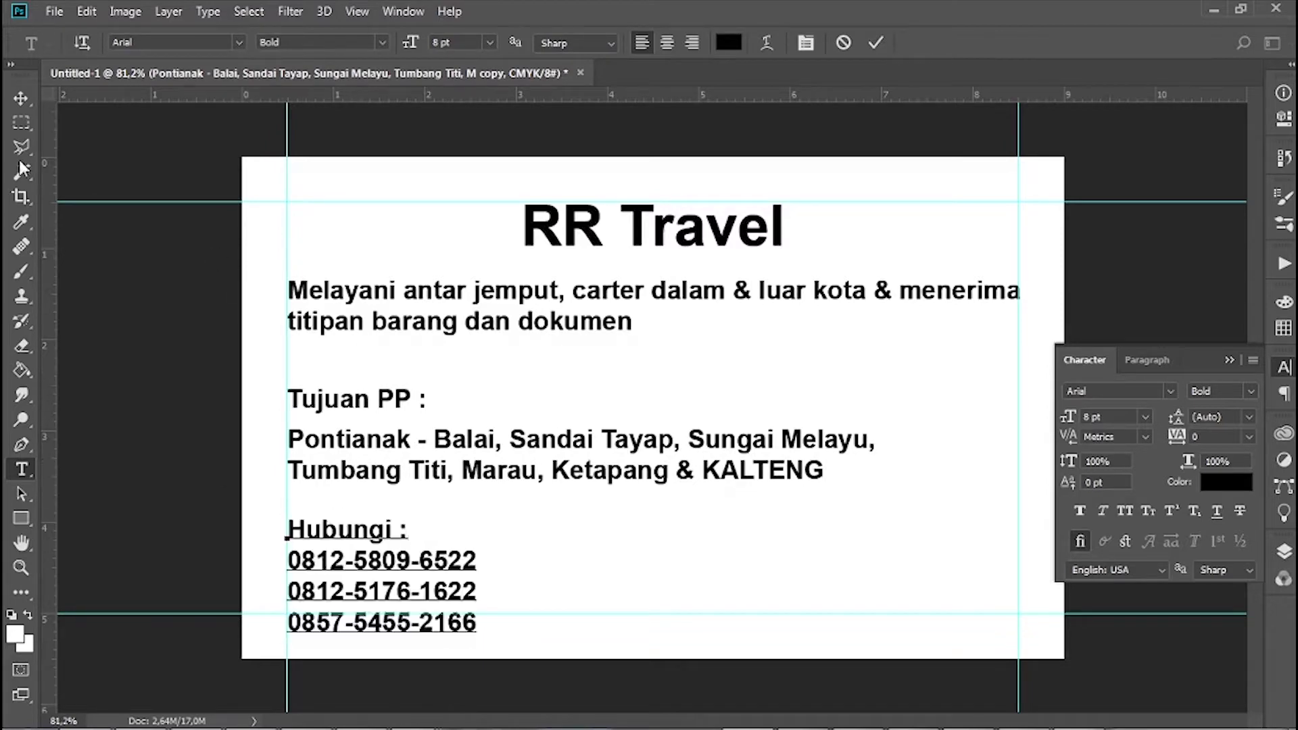
Move the Hubungi block to the lower right and raise the Tujuan PP block.
{"action": "left_click", "coordinate": [20, 99]}
{"action": "left_click_drag", "start_coordinate": [430, 597], "coordinate": [977, 578]}
{"action": "left_click", "coordinate": [666, 470]}
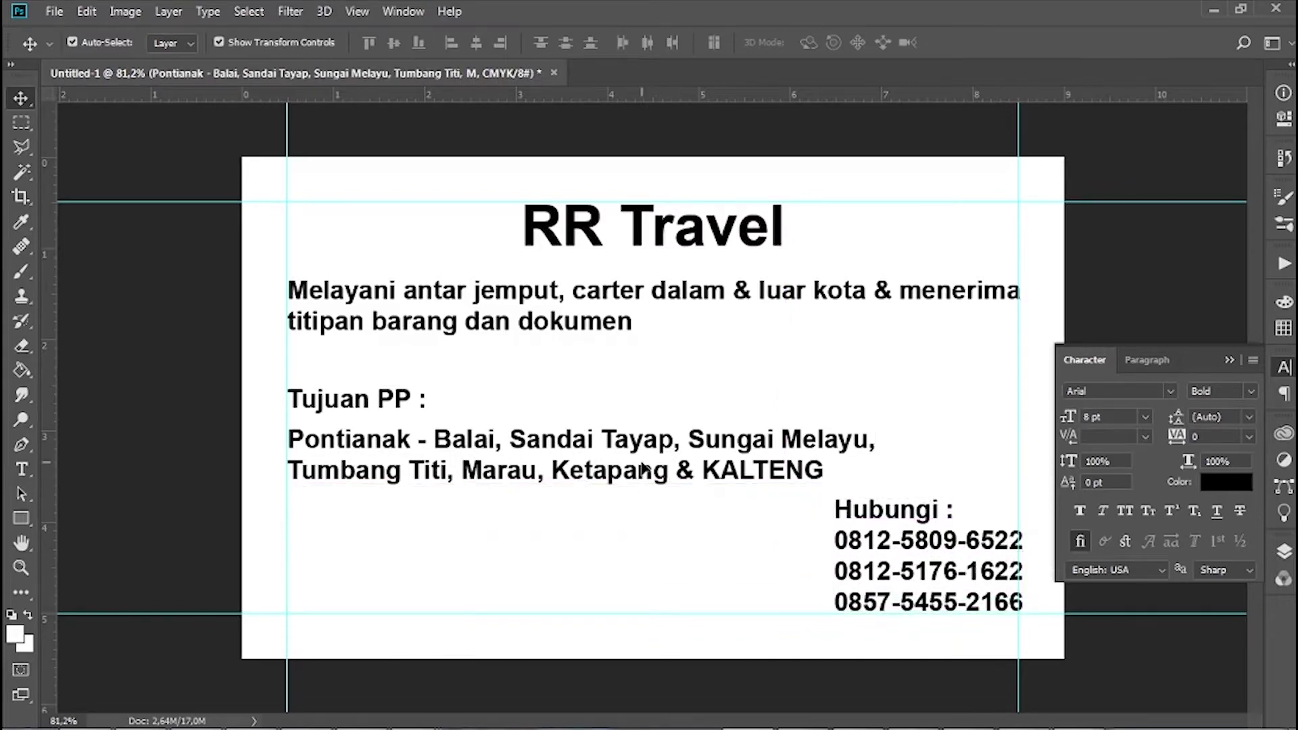
{"action": "left_click", "coordinate": [365, 403], "text": "shift"}
{"action": "left_click_drag", "start_coordinate": [365, 404], "coordinate": [365, 383]}
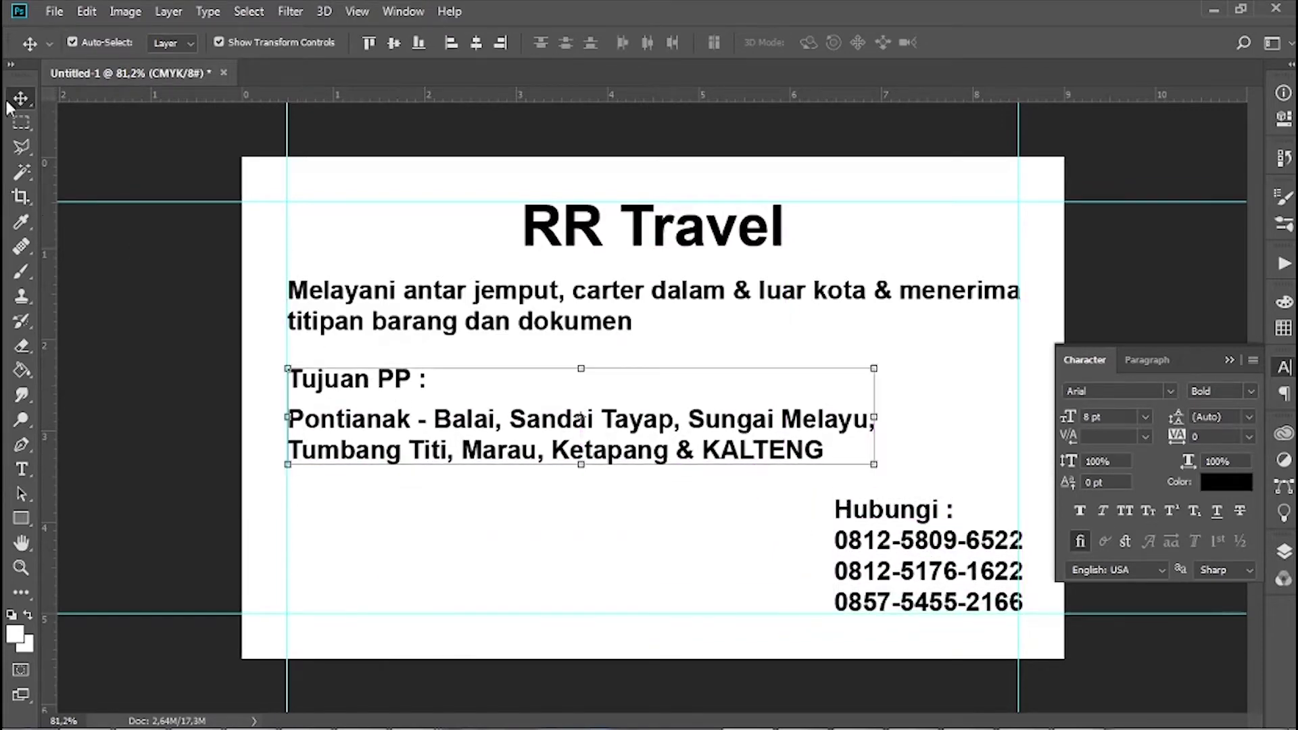
Save the card as RR TRAVEL.tif in DATA PROJECT > 2020 > KARTU NAMA, accepting TIFF options.
{"action": "key", "text": "ctrl+shift+s"}
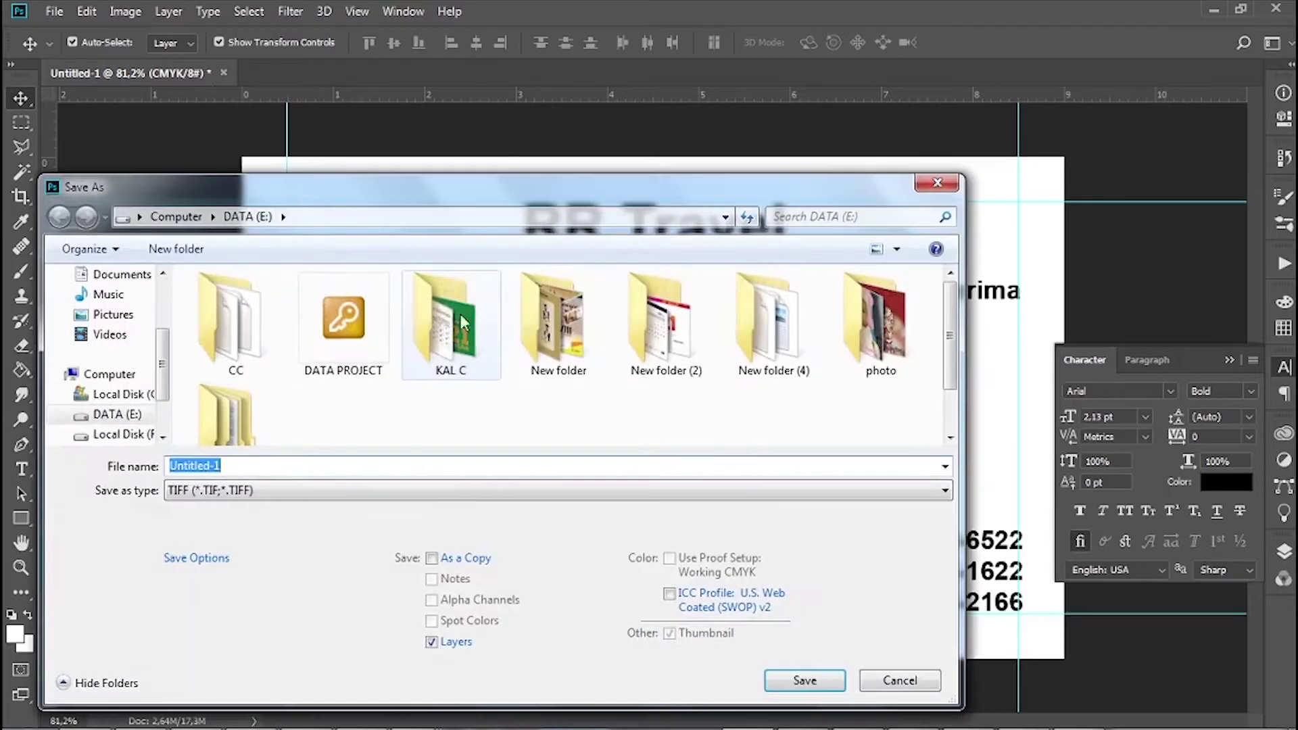
{"action": "double_click", "coordinate": [343, 321]}
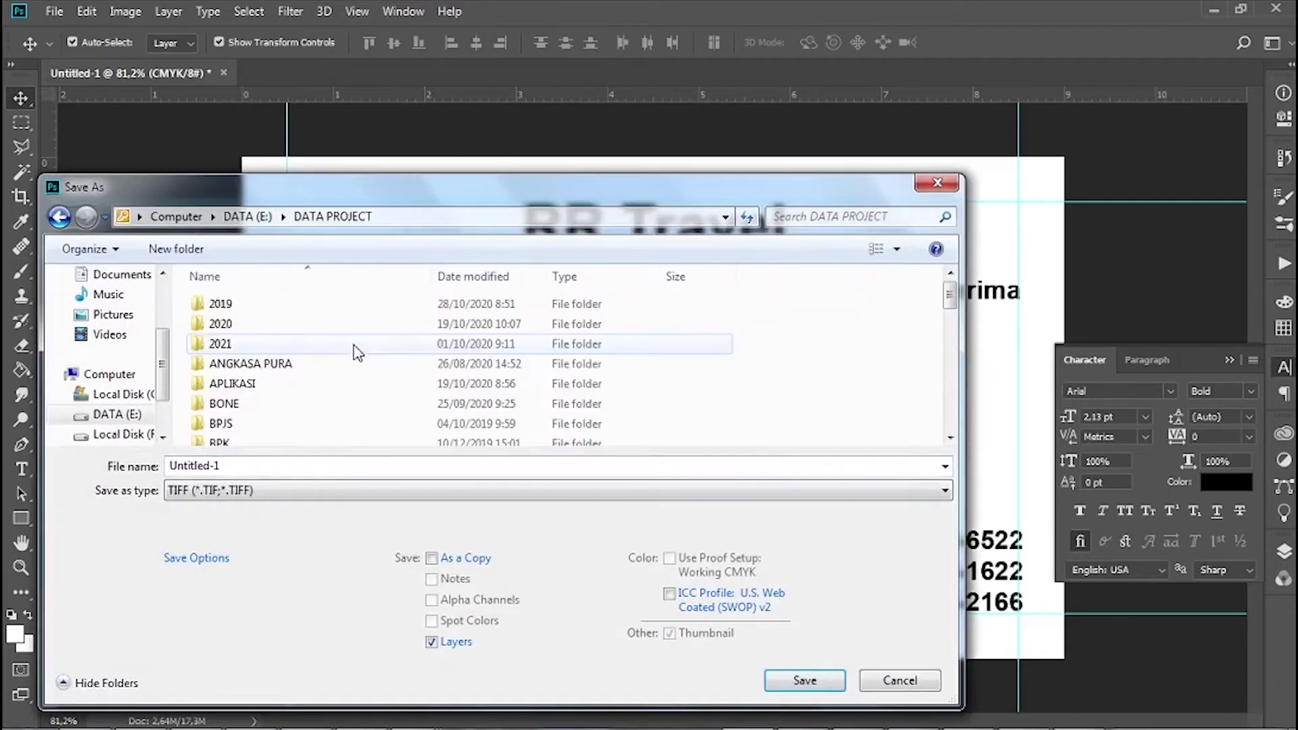
{"action": "left_click", "coordinate": [242, 328]}
{"action": "double_click", "coordinate": [242, 327]}
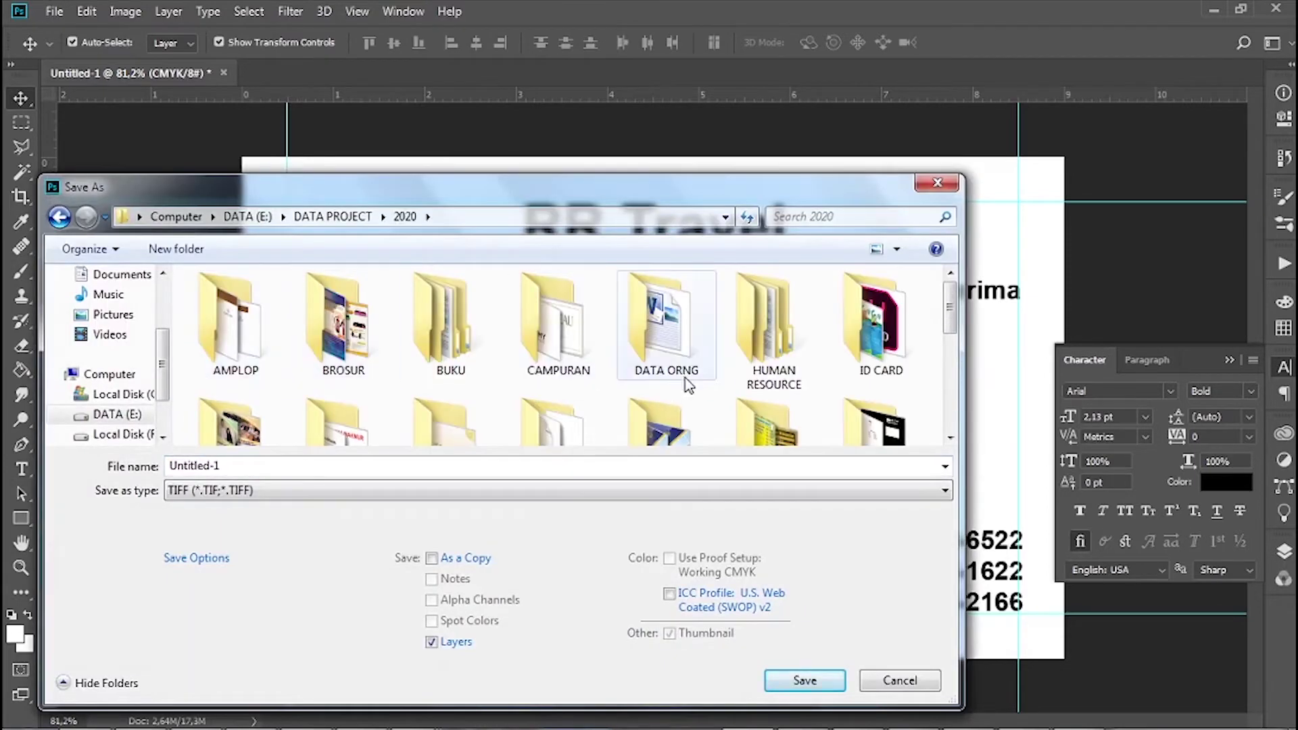
{"action": "scroll", "coordinate": [692, 395], "scroll_direction": "down", "scroll_amount": 1}
{"action": "scroll", "coordinate": [693, 395], "scroll_direction": "down", "scroll_amount": 2}
{"action": "double_click", "coordinate": [343, 304]}
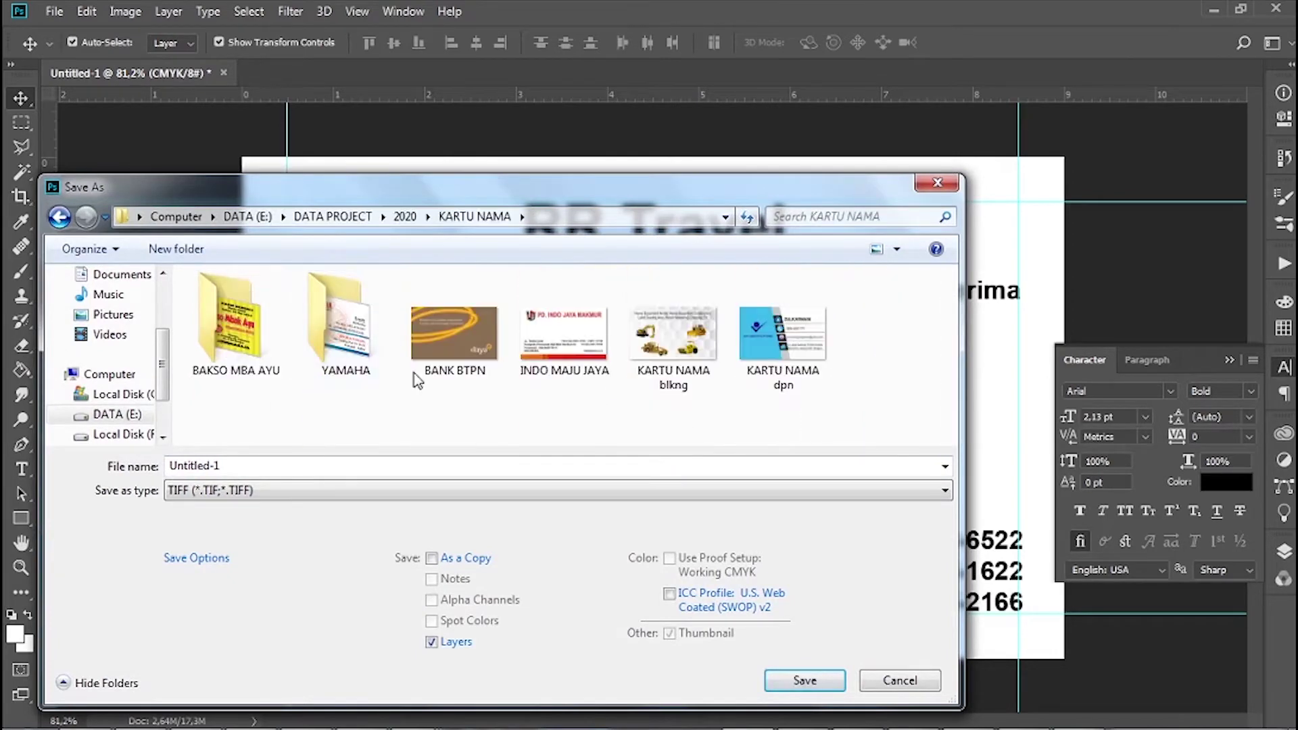
{"action": "double_click", "coordinate": [360, 465]}
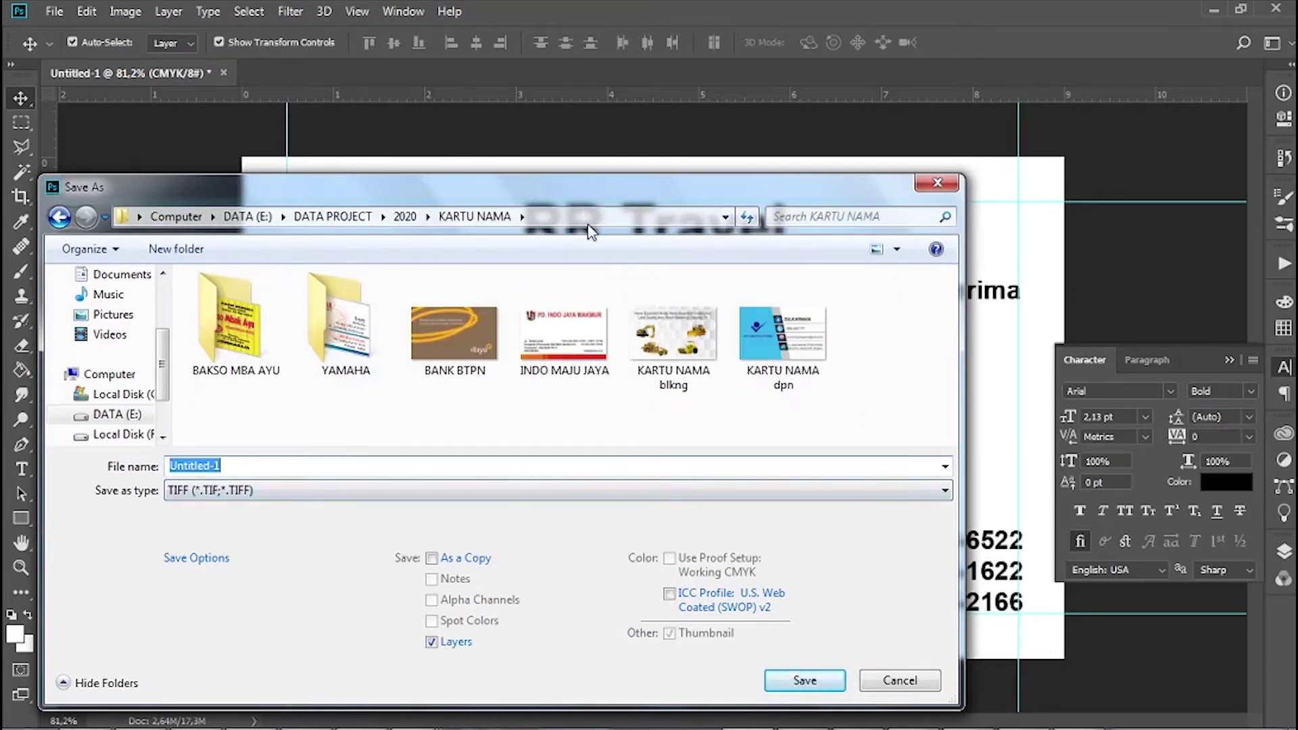
{"action": "type", "text": "RR TRAVEL"}
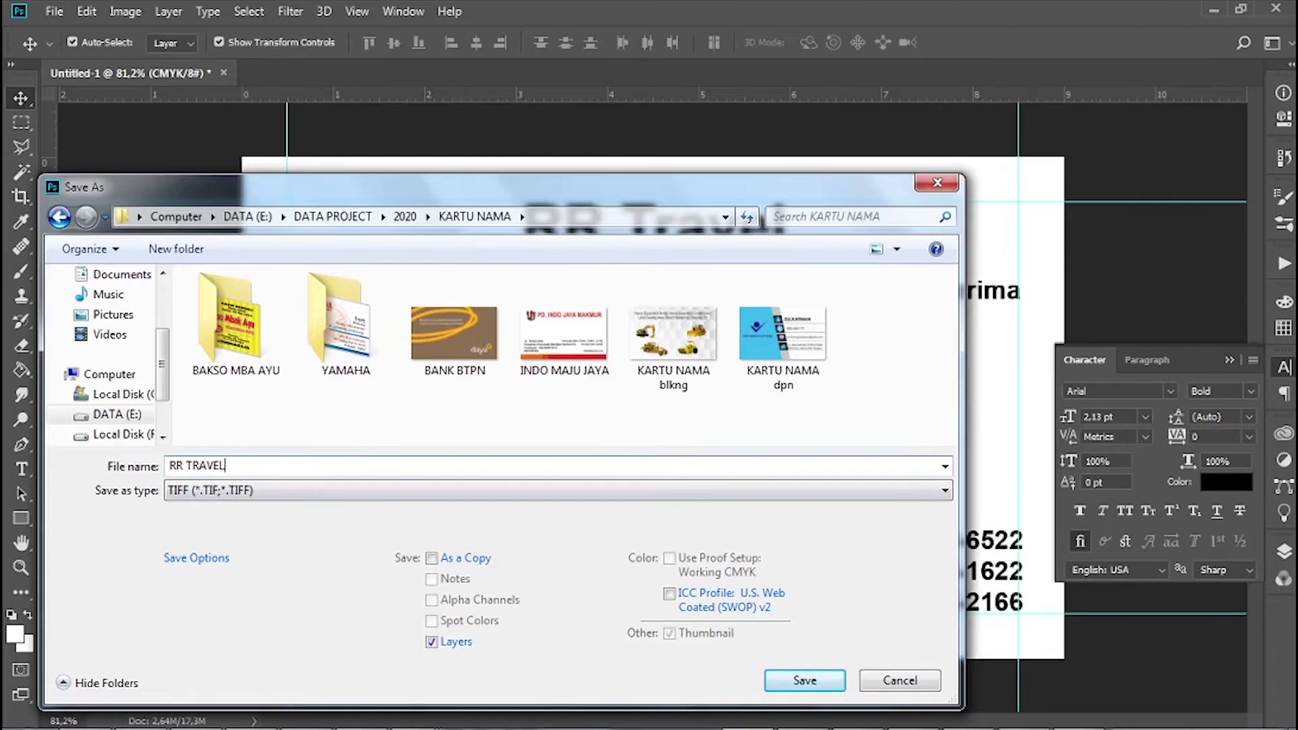
{"action": "key", "text": "Return"}
{"action": "key", "text": "Return"}
{"action": "key", "text": "Return"}
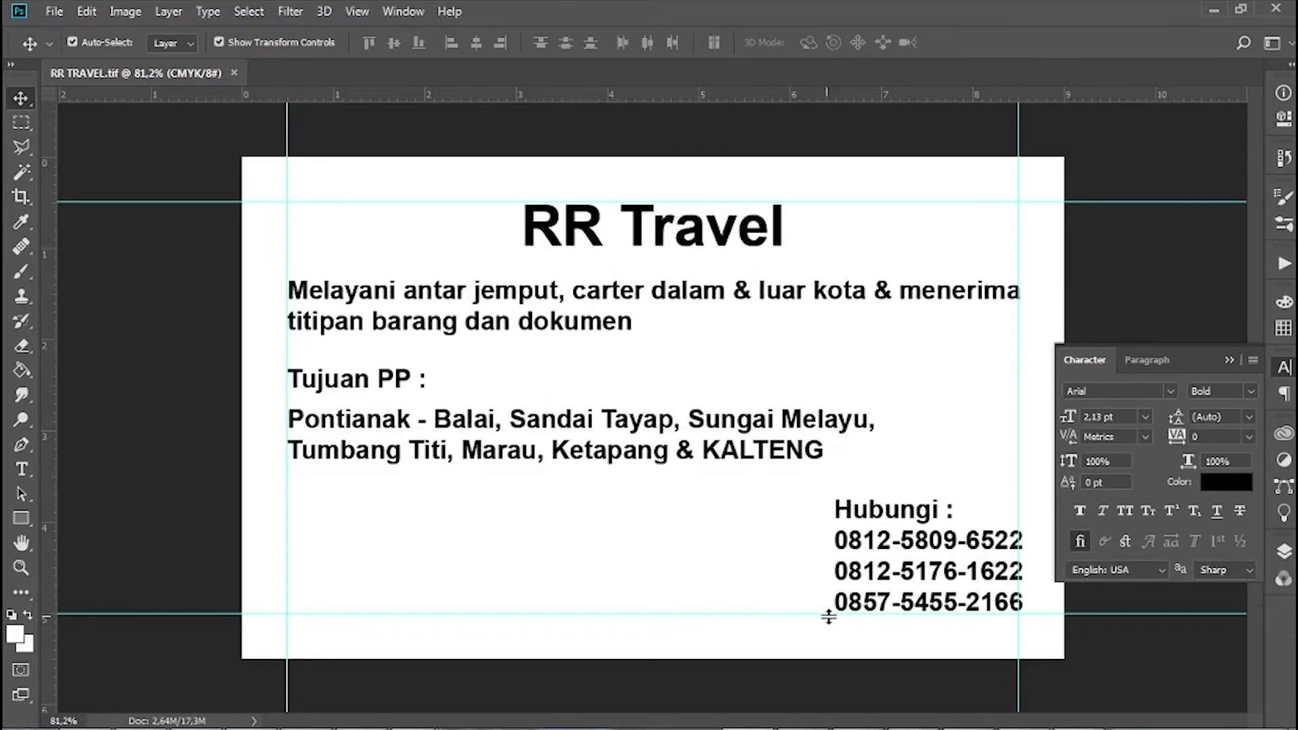
Briefly bring up and cancel the Open dialog, then switch to the Explorer windows.
{"action": "left_click", "coordinate": [54, 11]}
{"action": "left_click", "coordinate": [101, 50]}
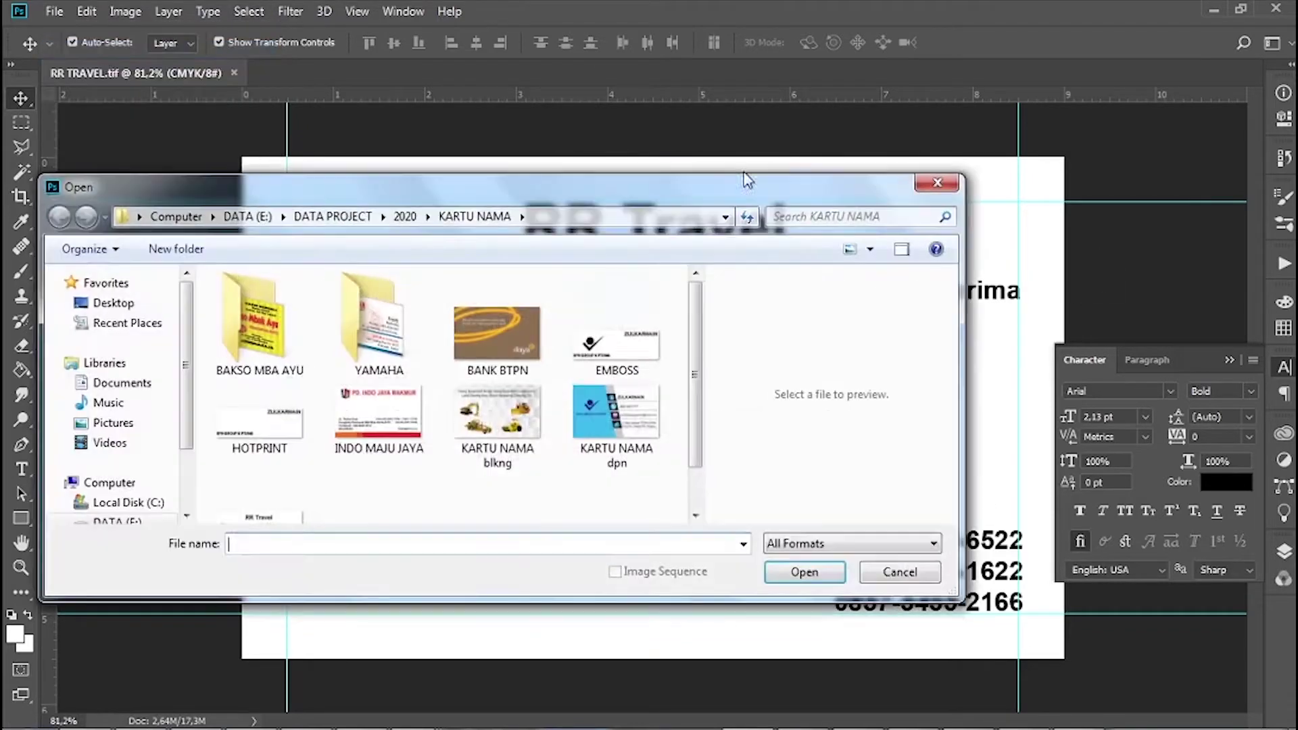
{"action": "left_click", "coordinate": [937, 183]}
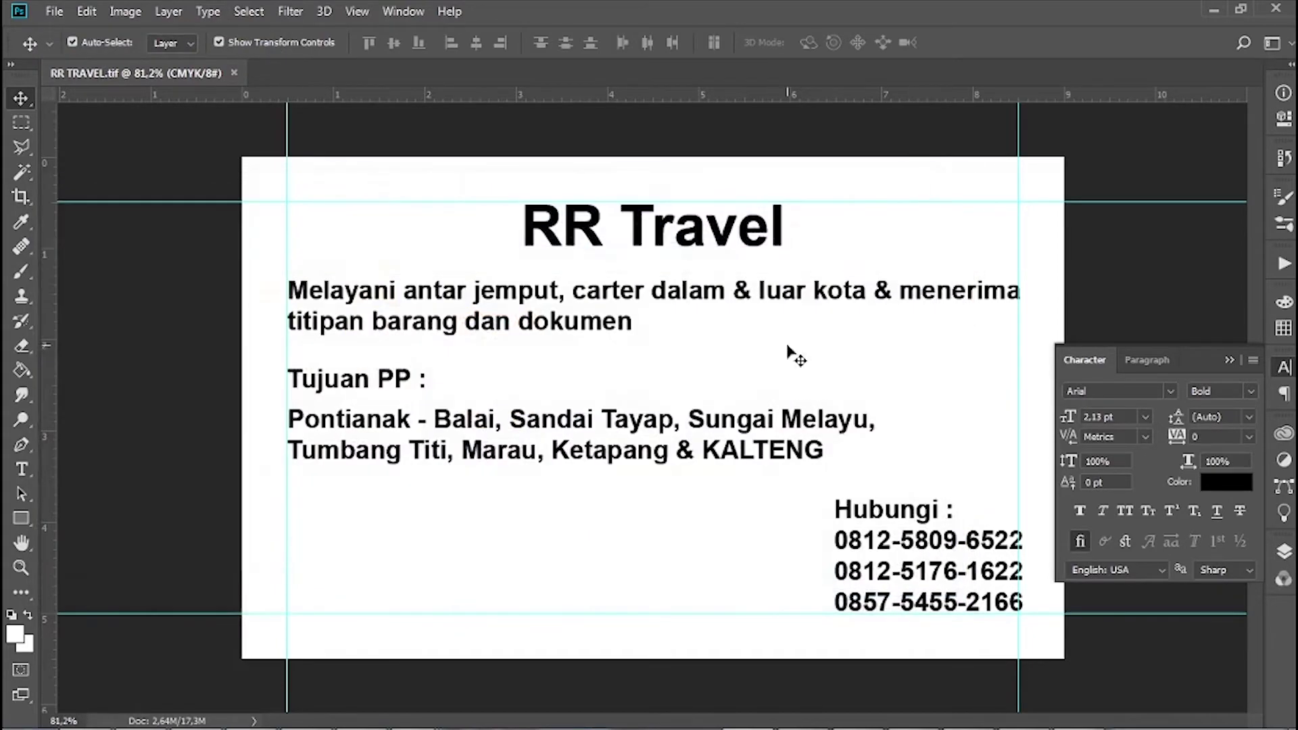
{"action": "left_click", "coordinate": [413, 710]}
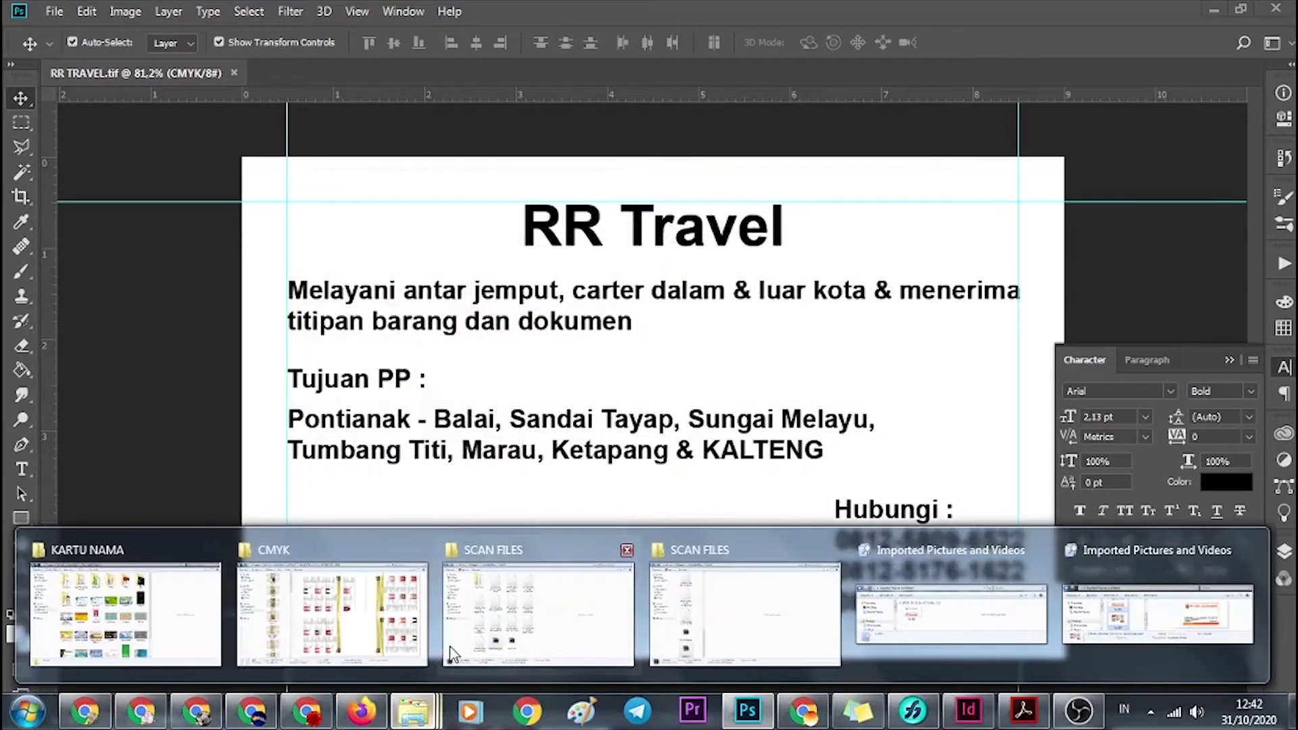
{"action": "mouse_move", "coordinate": [951, 603]}
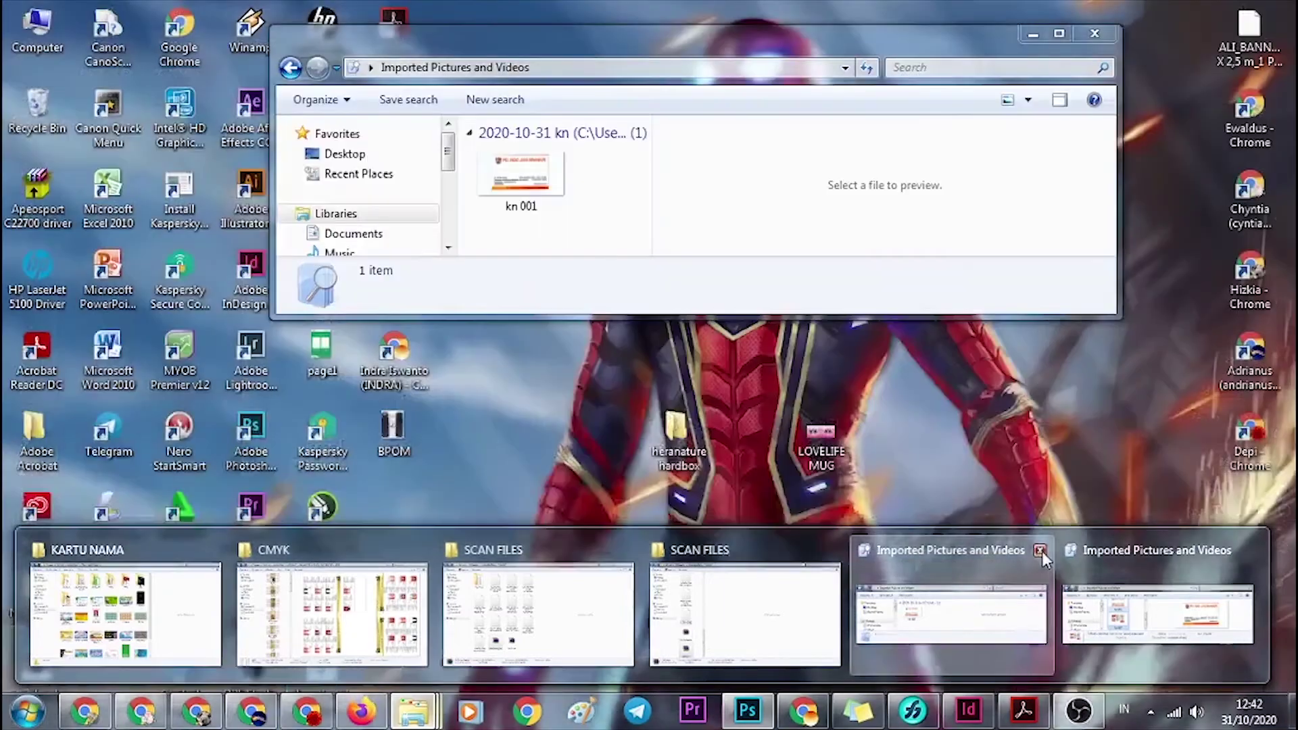
Close Imported Pictures and Videos and browse to DATA (E:) > DATA PROJECT > 2019 > KARTU NAMA.
{"action": "left_click", "coordinate": [1041, 550]}
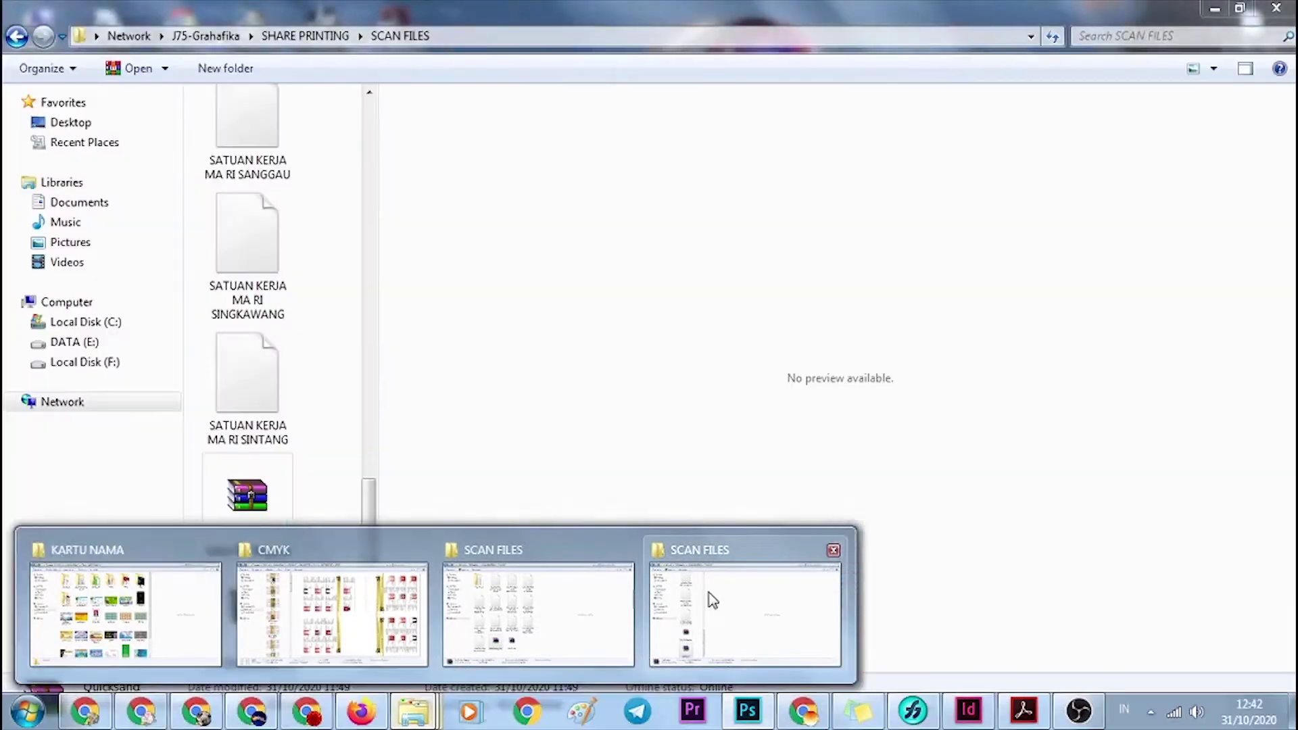
{"action": "left_click", "coordinate": [707, 600]}
{"action": "left_click", "coordinate": [73, 343]}
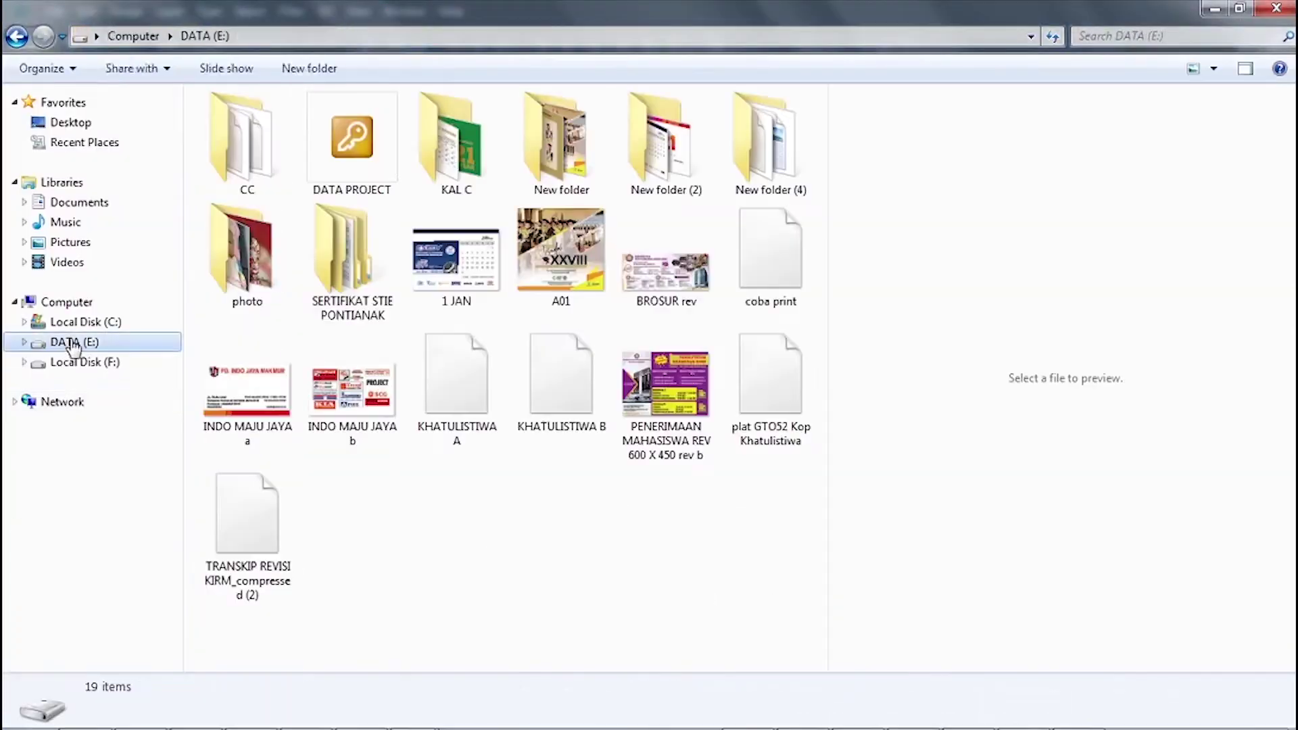
{"action": "double_click", "coordinate": [359, 164]}
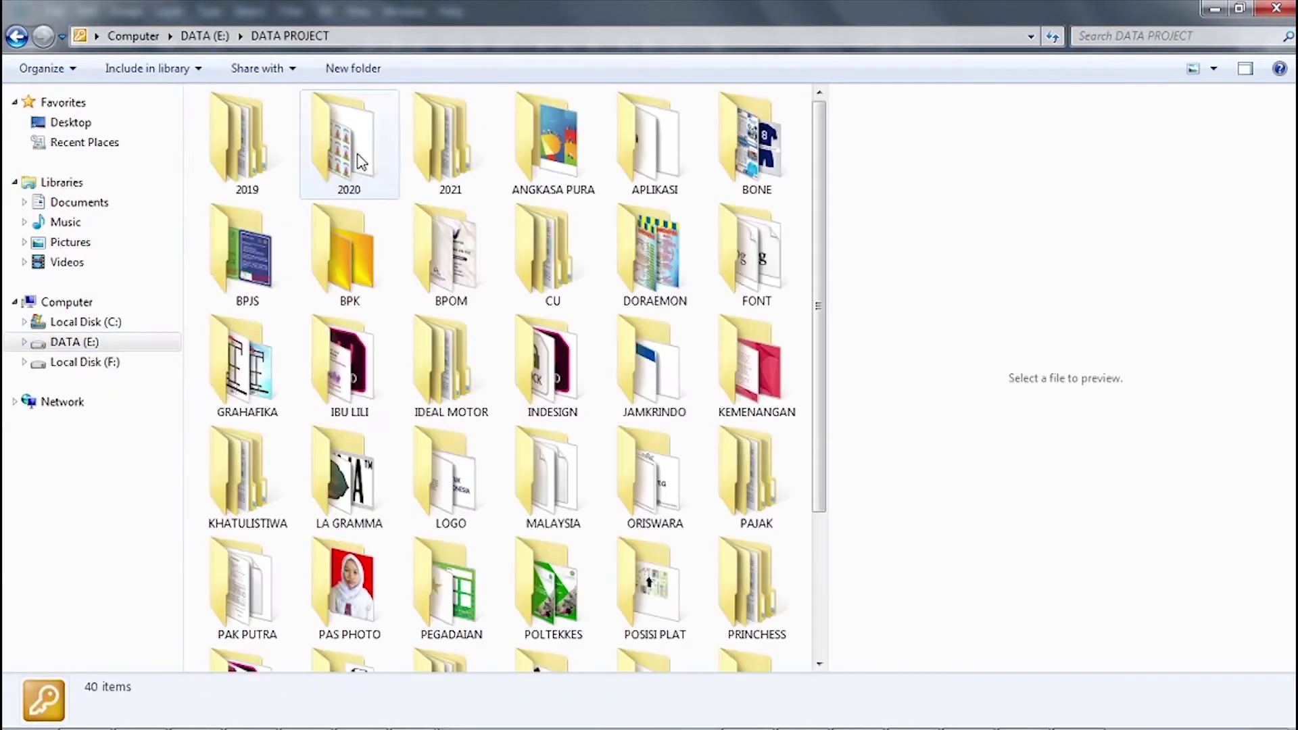
{"action": "left_click", "coordinate": [347, 189]}
{"action": "double_click", "coordinate": [255, 169]}
{"action": "left_click", "coordinate": [371, 196]}
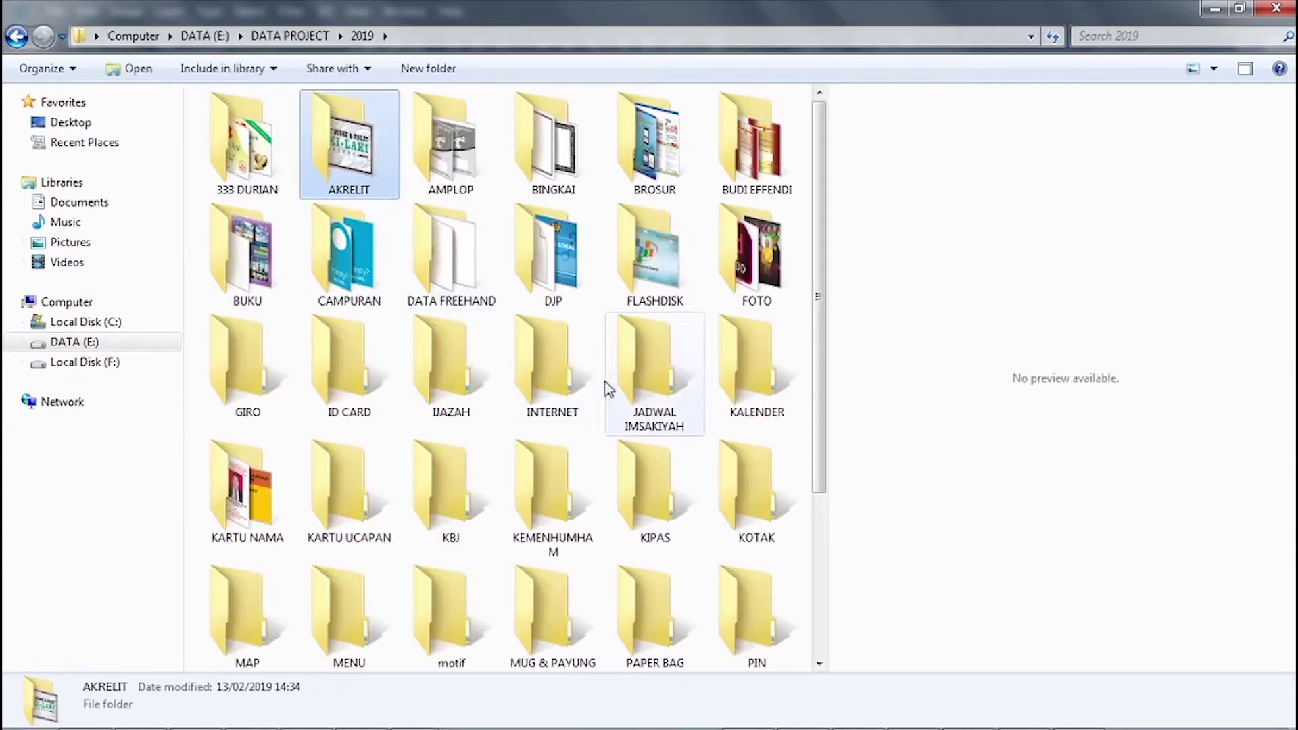
{"action": "double_click", "coordinate": [238, 504]}
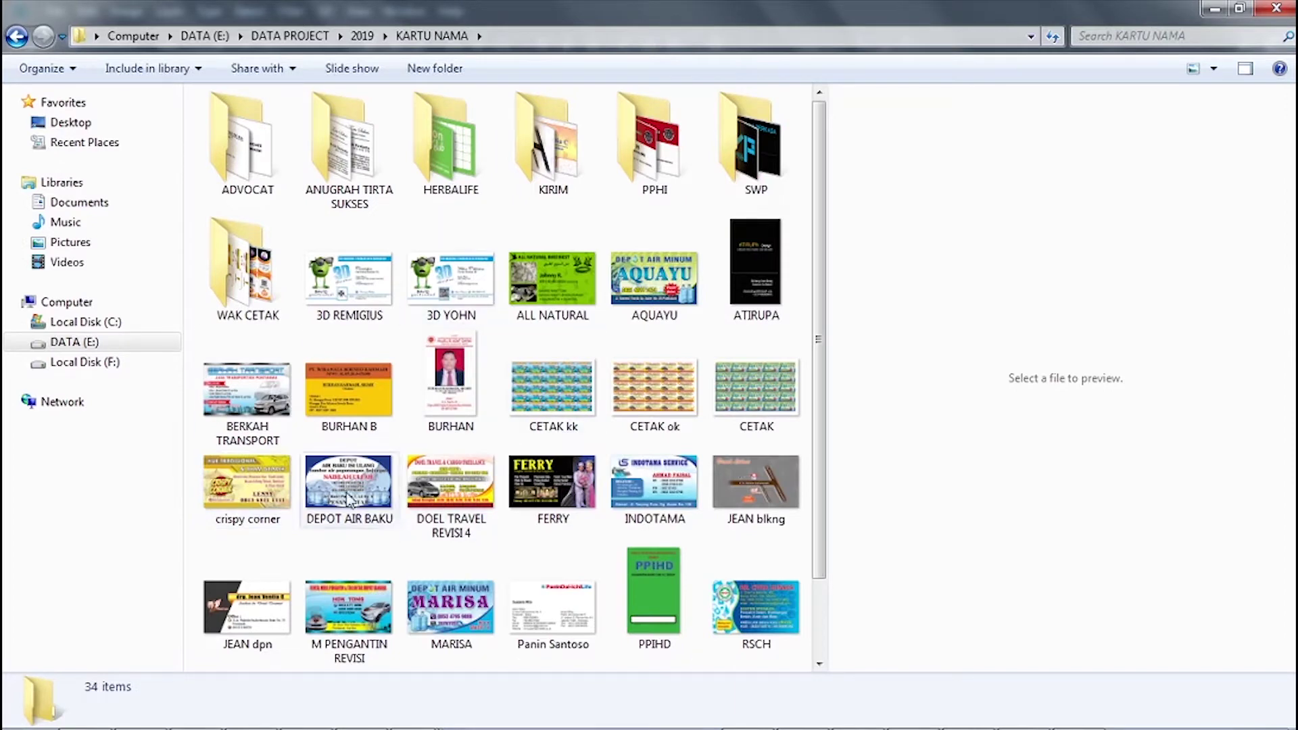
Preview the BERKAH TRANSPORT and crispy corner designs, then drag BERKAH TRANSPORT toward Photoshop.
{"action": "left_click", "coordinate": [230, 386]}
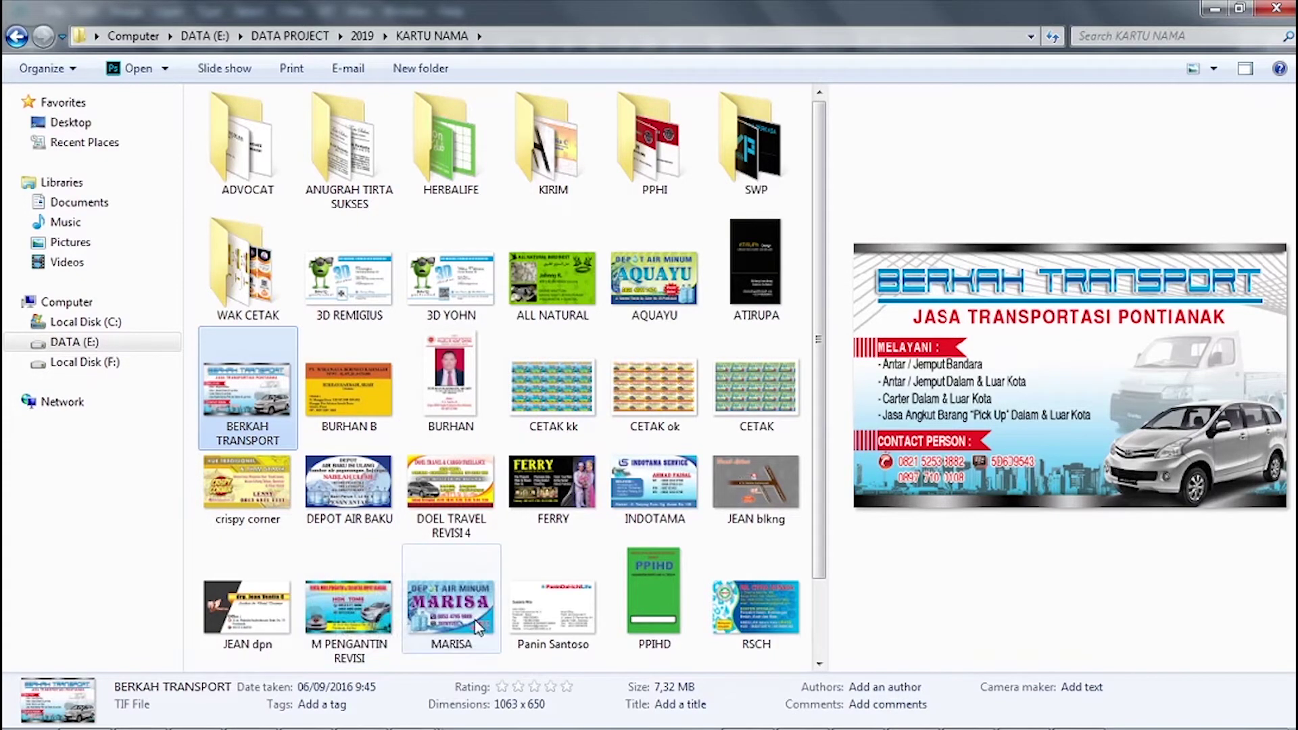
{"action": "scroll", "coordinate": [480, 629], "scroll_direction": "down", "scroll_amount": 2}
{"action": "left_click", "coordinate": [260, 388]}
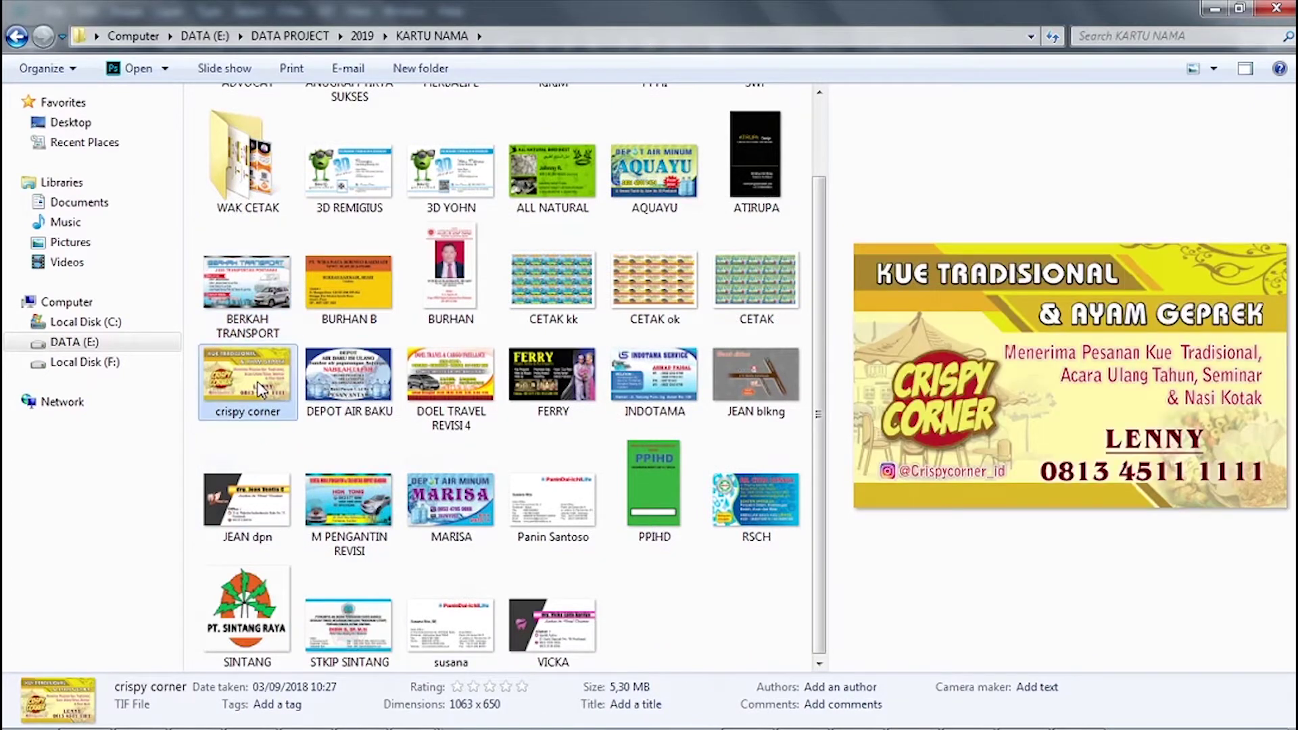
{"action": "left_click", "coordinate": [248, 284]}
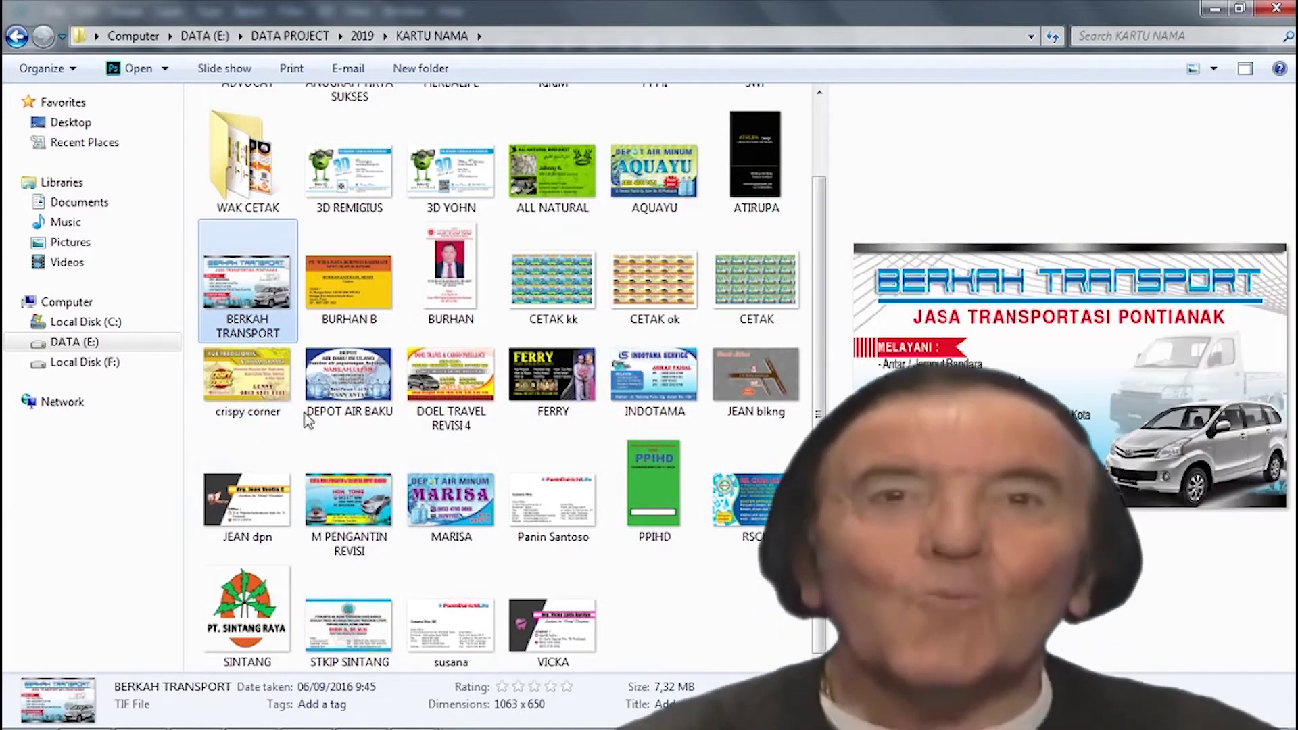
{"action": "left_click", "coordinate": [747, 711]}
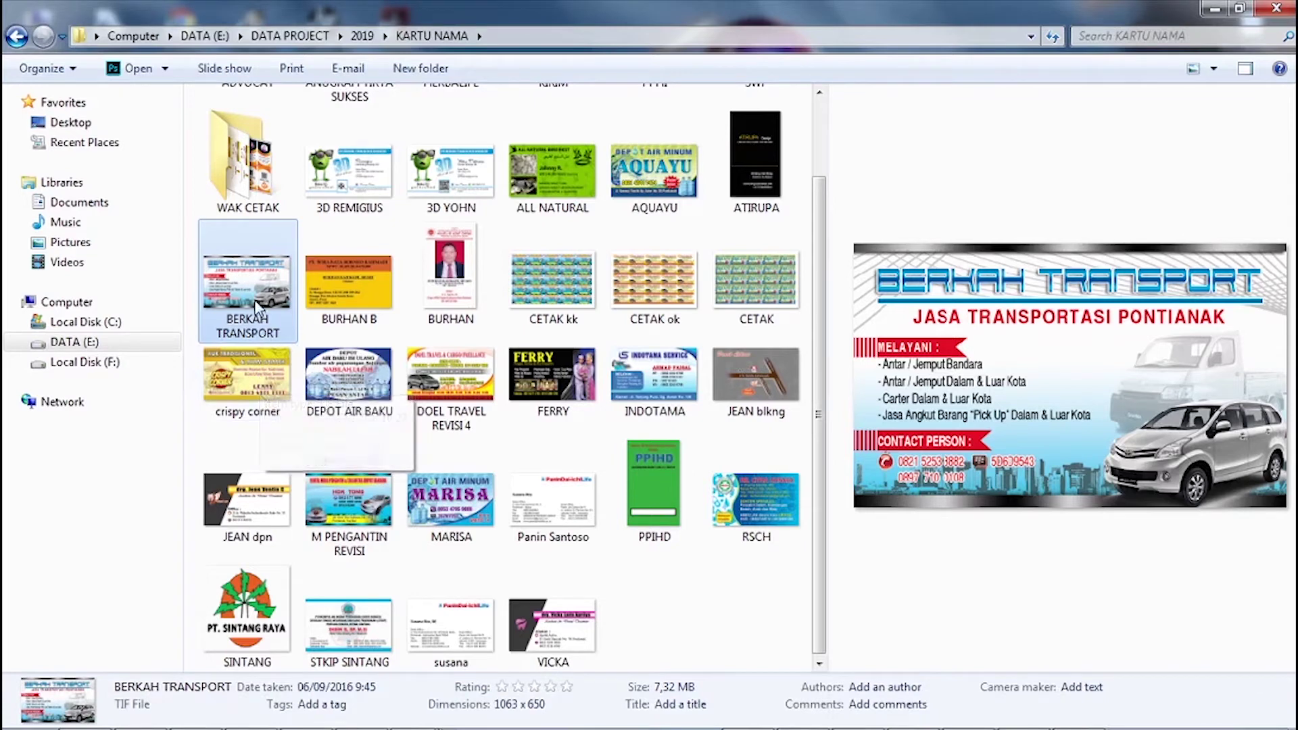
{"action": "mouse_move", "coordinate": [260, 284]}
{"action": "left_mouse_down"}
{"action": "mouse_move", "coordinate": [706, 702]}
{"action": "mouse_move", "coordinate": [758, 717]}
{"action": "left_mouse_up"}
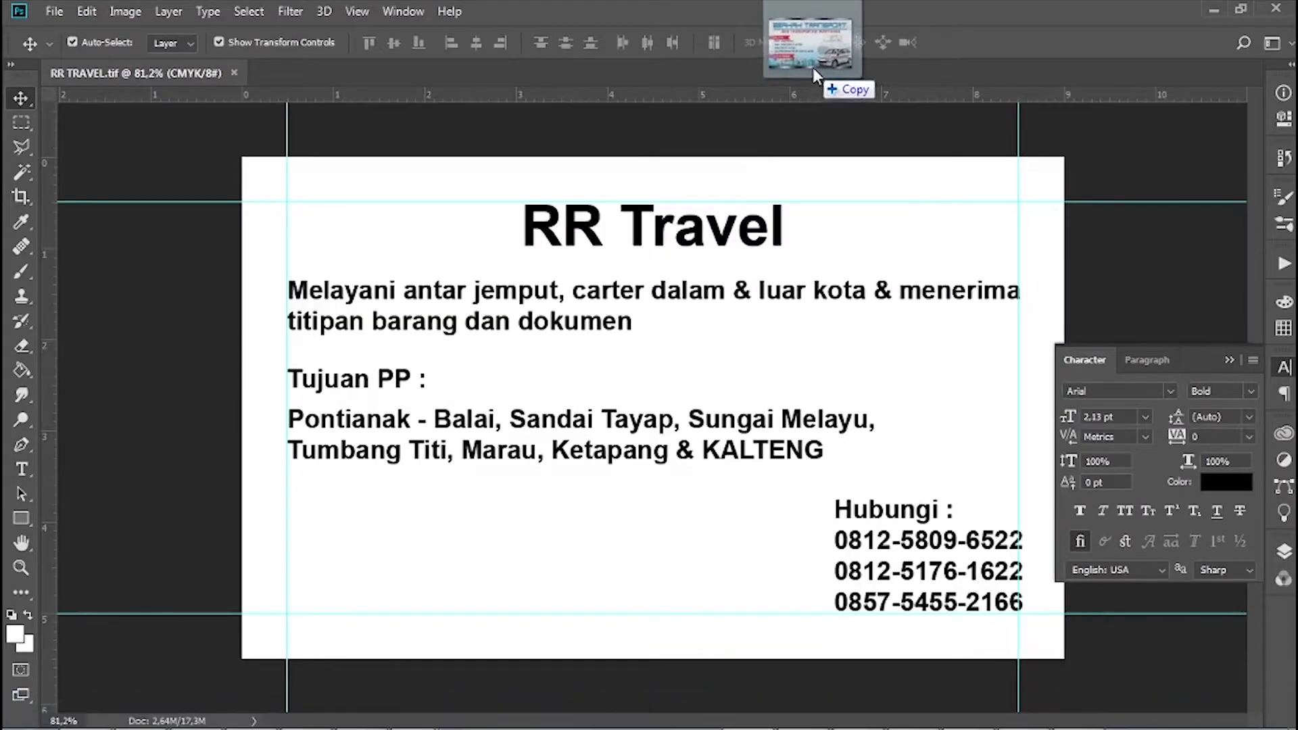
Open BERKAH TRANSPORT and DOEL TRAVEL REVISI 4 in Photoshop, dismissing the missing fonts warning.
{"action": "left_click_drag", "start_coordinate": [759, 716], "coordinate": [791, 73]}
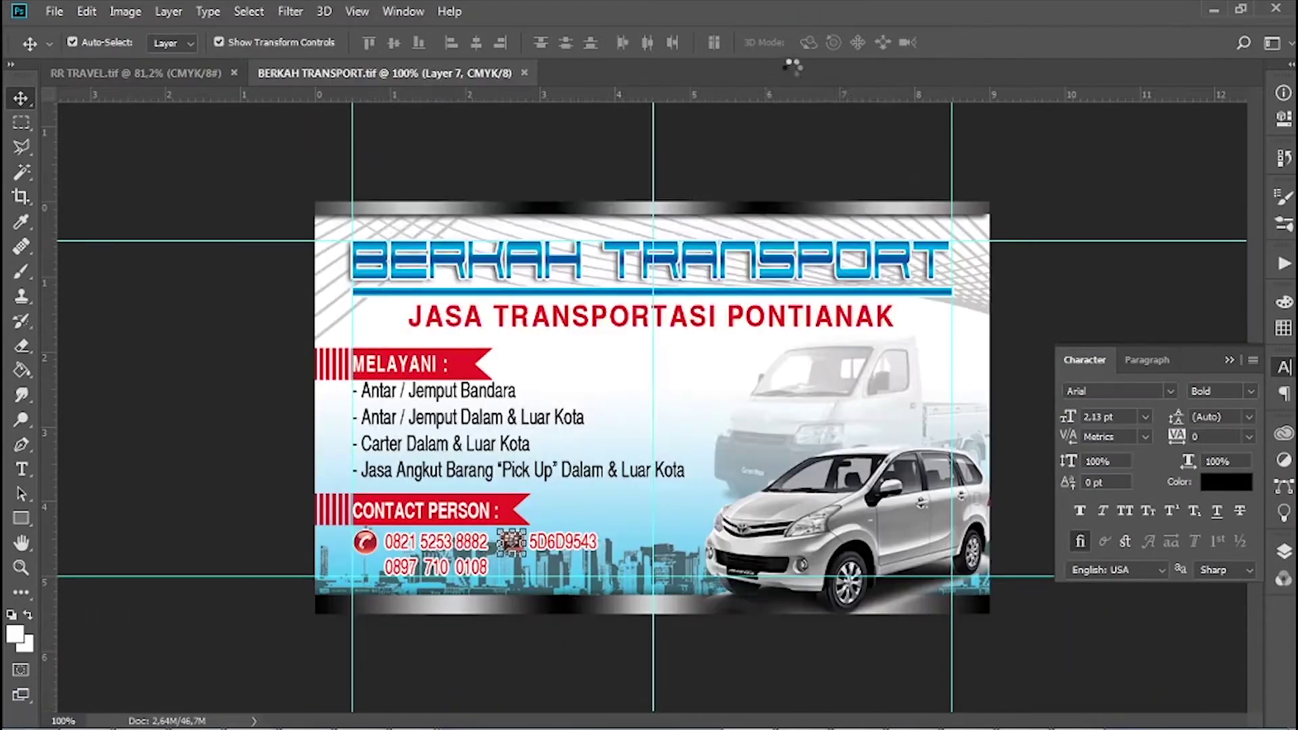
{"action": "left_click", "coordinate": [837, 430]}
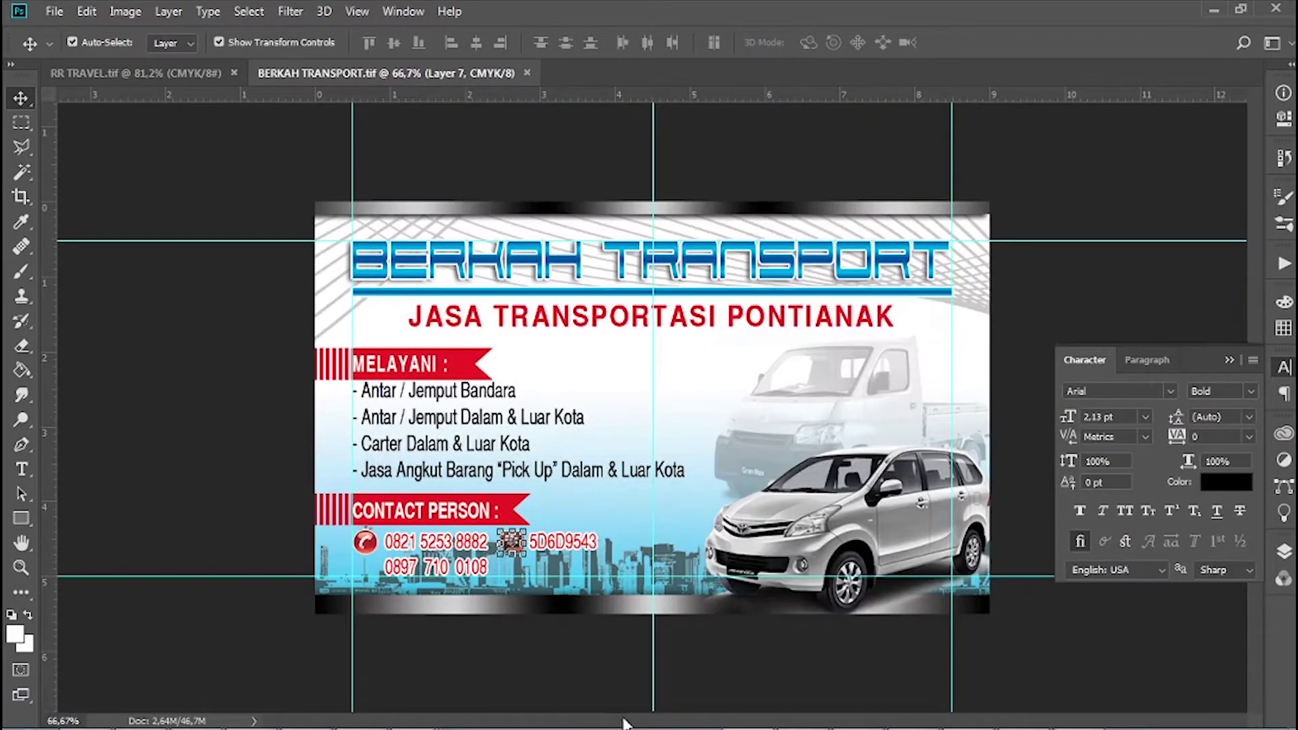
{"action": "mouse_move", "coordinate": [412, 712]}
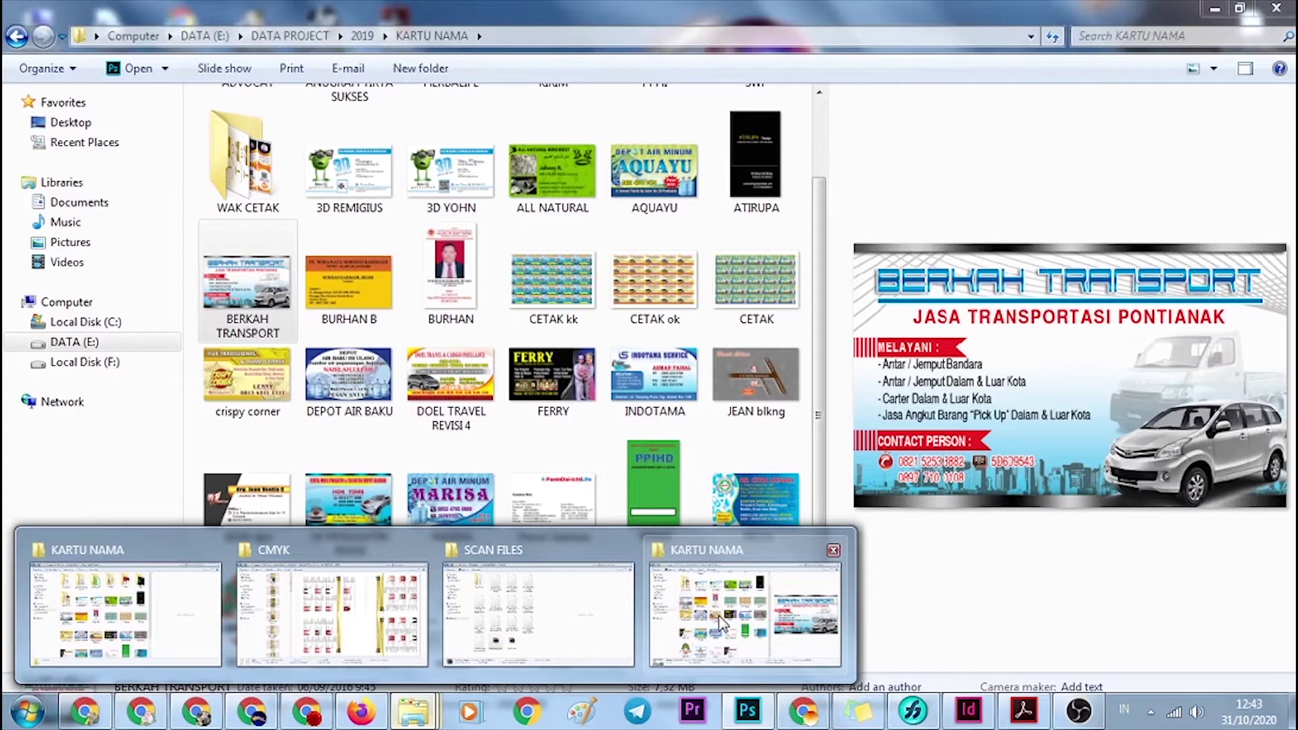
{"action": "left_click", "coordinate": [722, 621]}
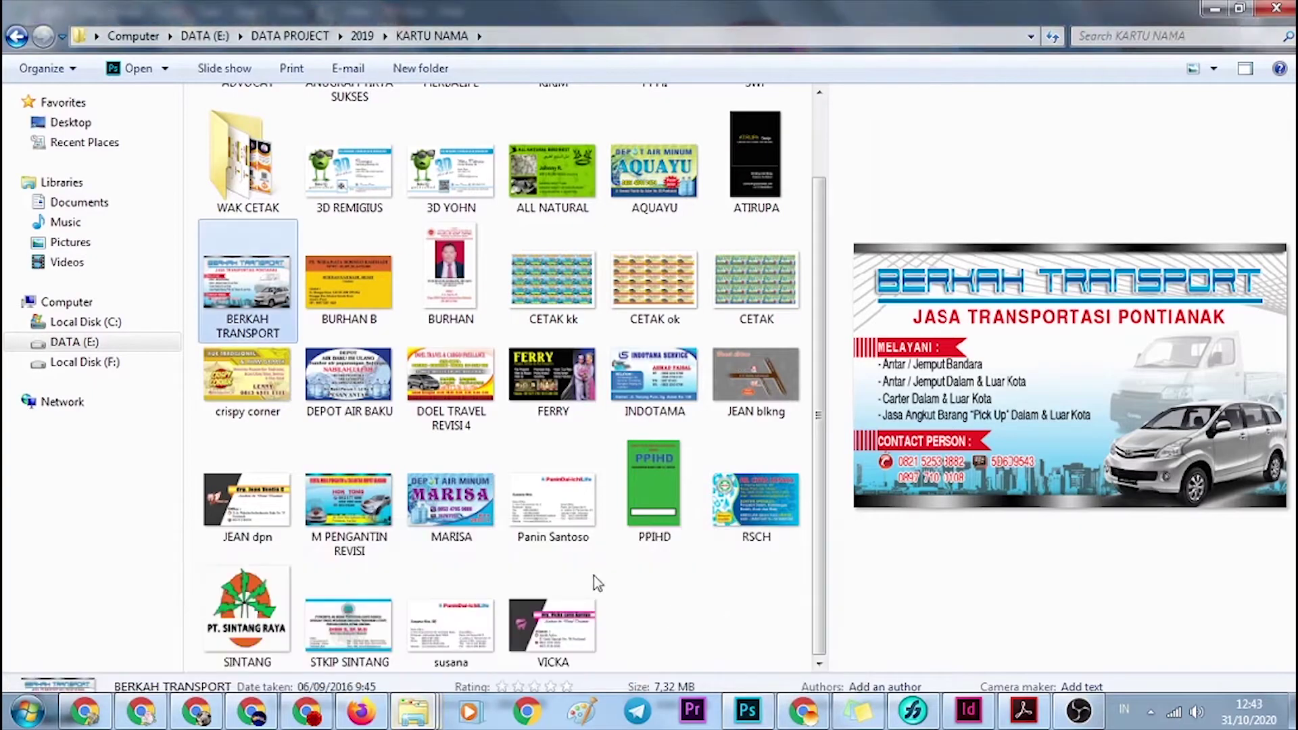
{"action": "left_click", "coordinate": [460, 433]}
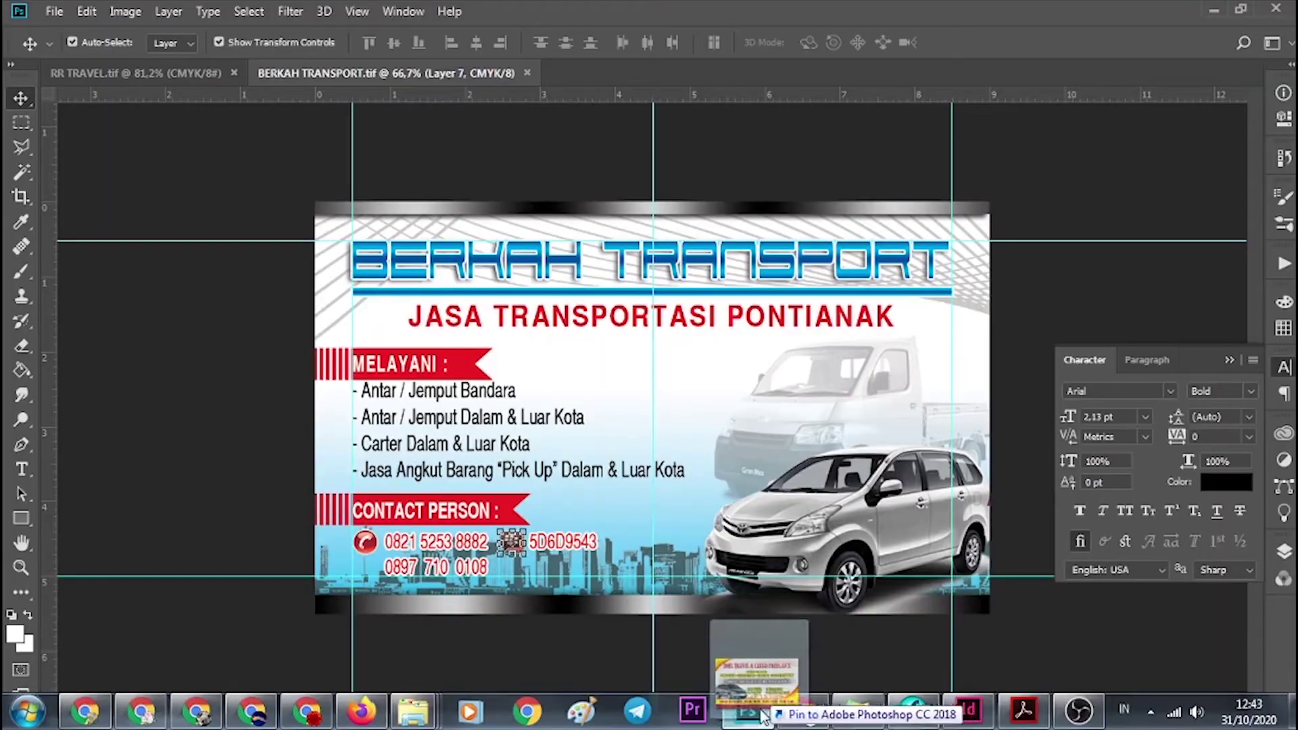
{"action": "left_click_drag", "start_coordinate": [772, 720], "coordinate": [907, 66]}
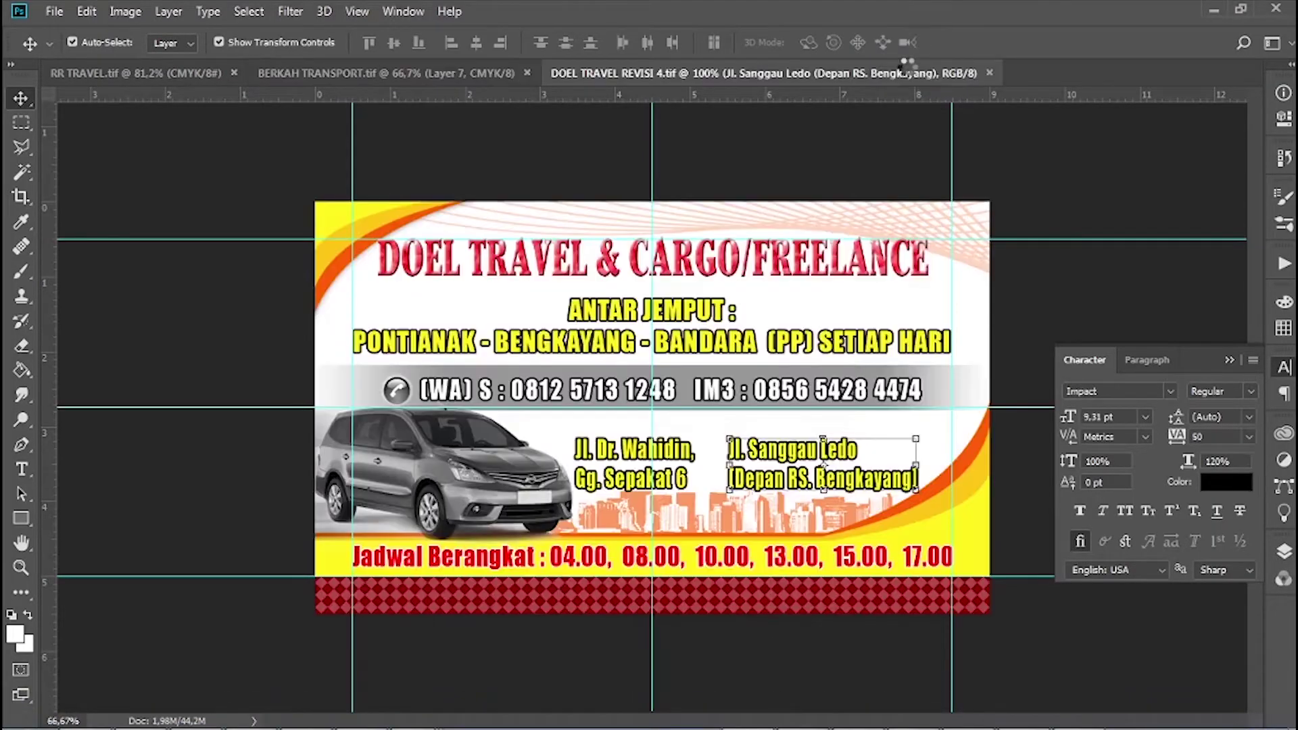
Return to the BERKAH TRANSPORT document and select its Background copy layer.
{"action": "scroll", "coordinate": [869, 529], "scroll_direction": "down", "scroll_amount": 1}
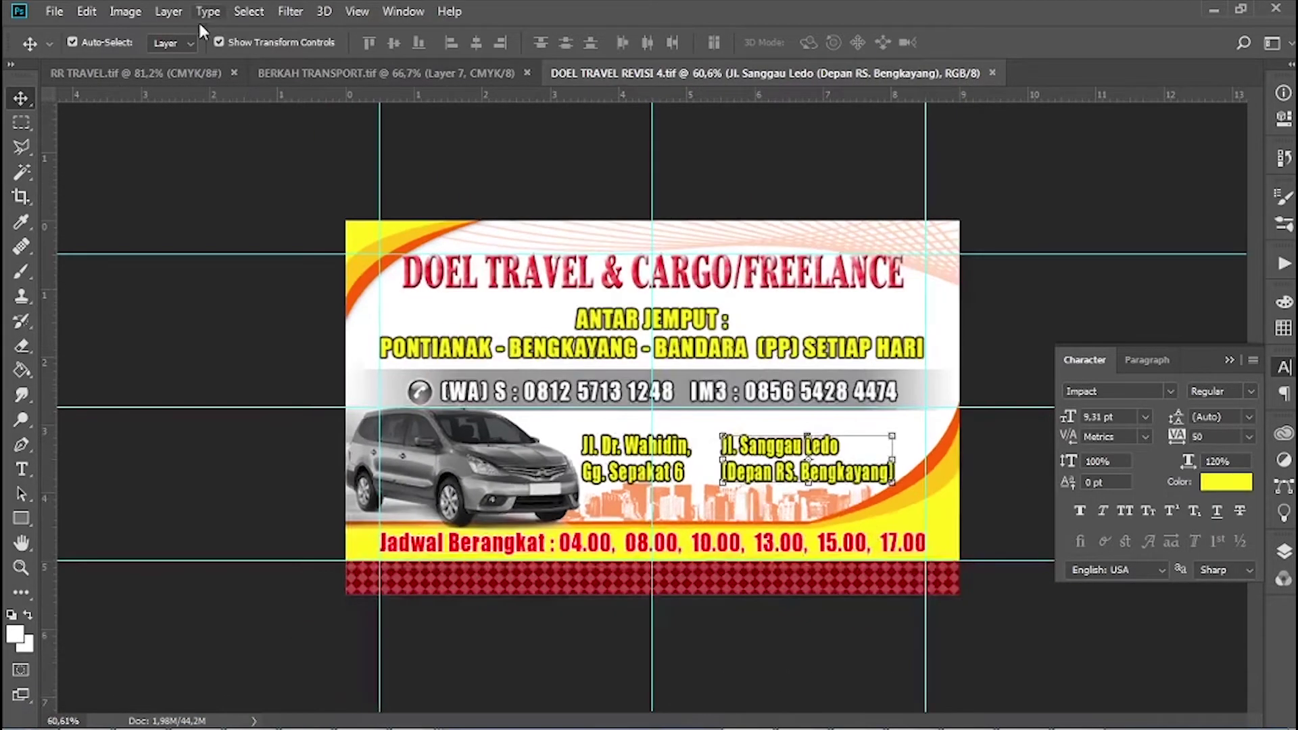
{"action": "left_click", "coordinate": [331, 76]}
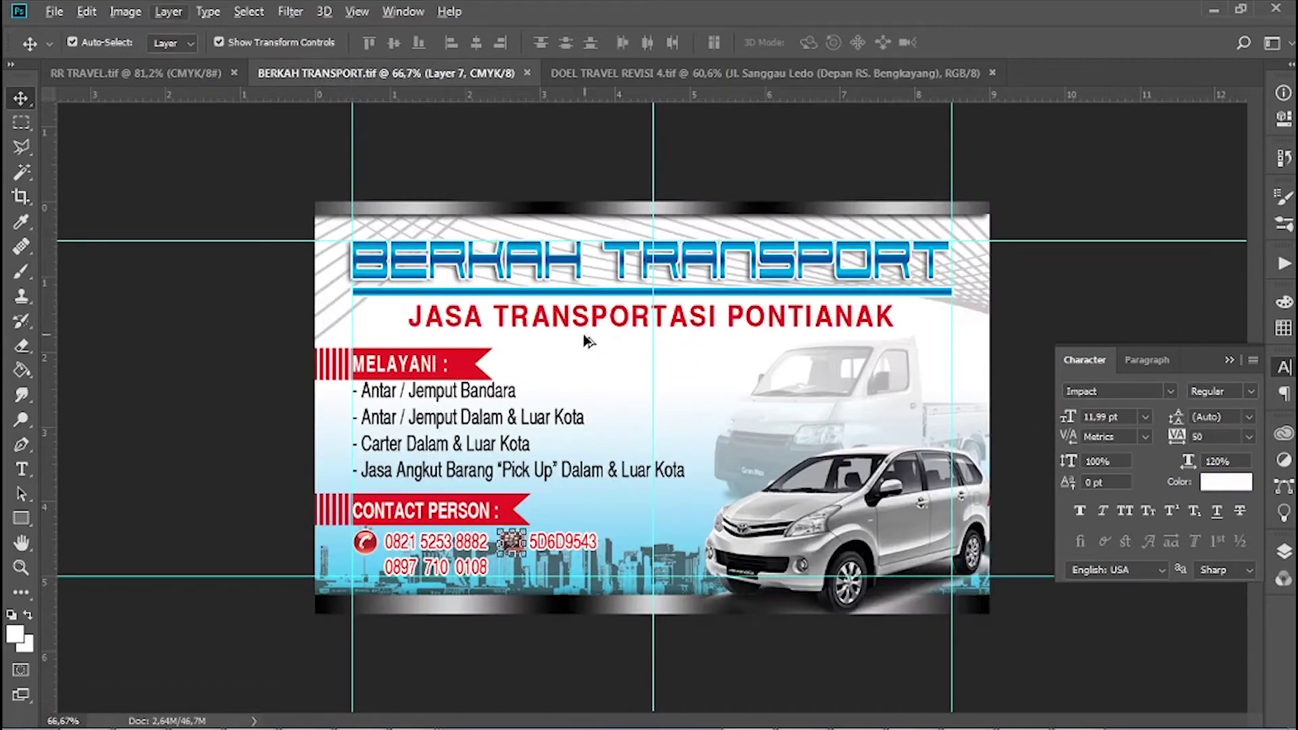
{"action": "scroll", "coordinate": [585, 339], "scroll_direction": "up", "scroll_amount": 2}
{"action": "scroll", "coordinate": [670, 318], "scroll_direction": "down", "scroll_amount": 1}
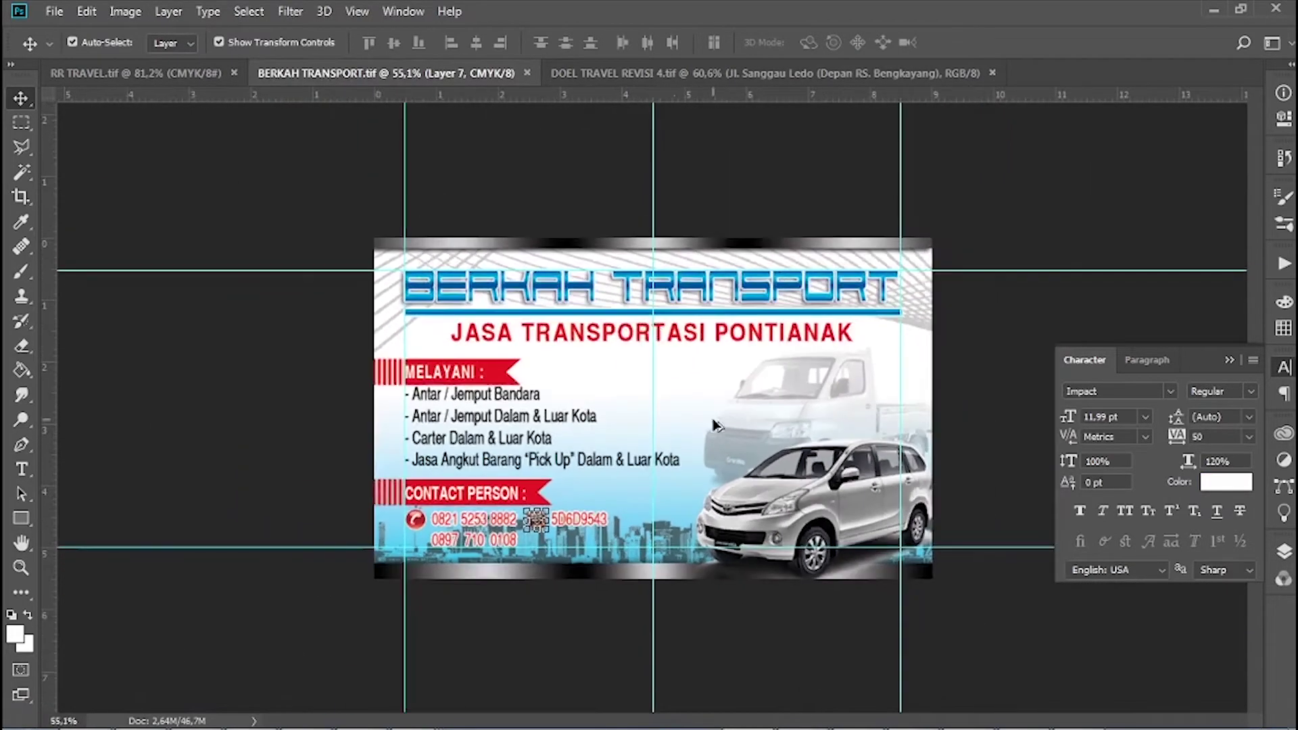
{"action": "scroll", "coordinate": [730, 365], "scroll_direction": "down", "scroll_amount": 1}
{"action": "scroll", "coordinate": [771, 377], "scroll_direction": "up", "scroll_amount": 1}
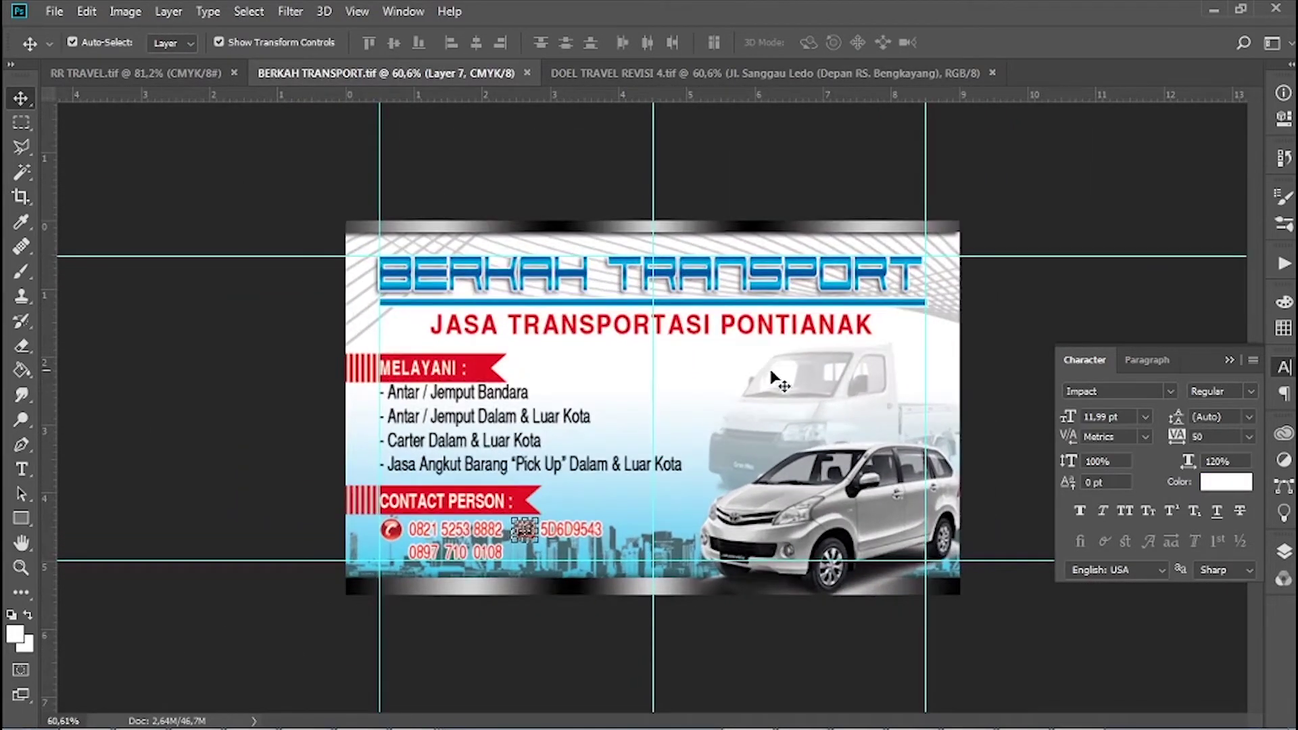
{"action": "left_click", "coordinate": [948, 313]}
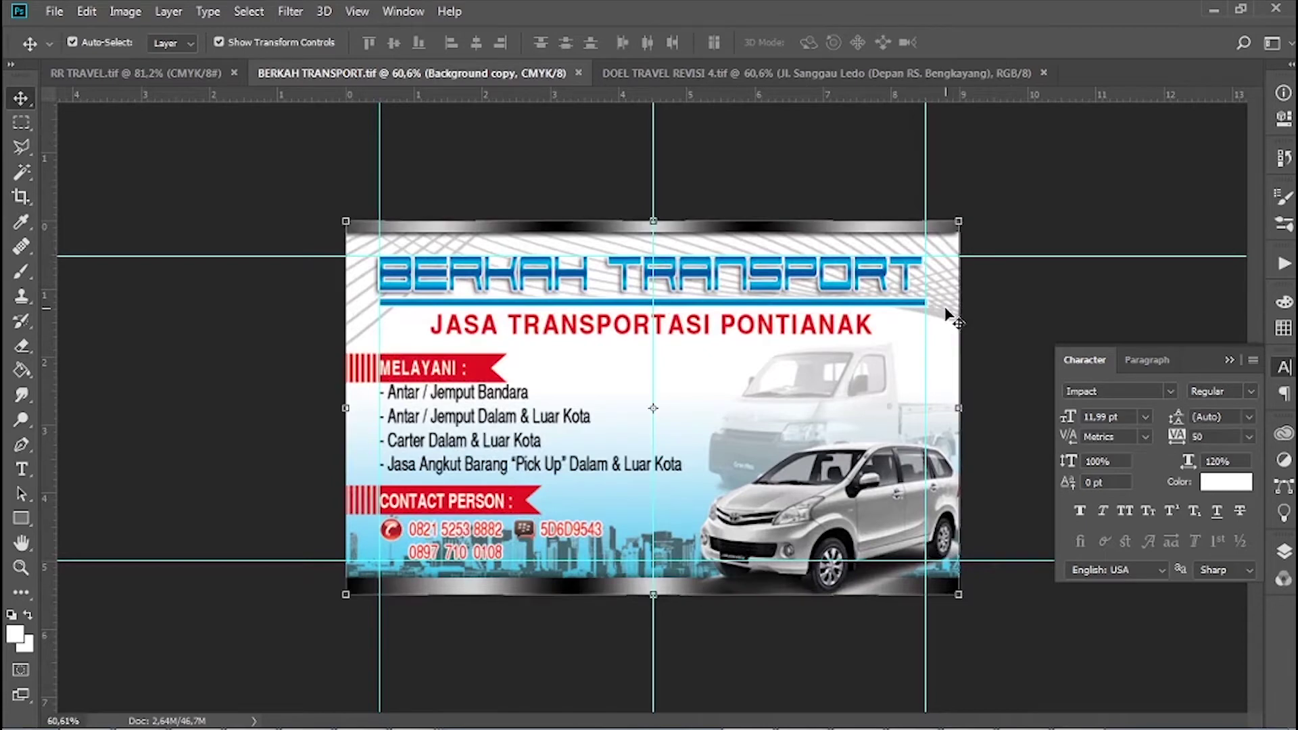
In the Layers panel, toggle and lock Background copy, then select the diagonal stripe Layer 5.
{"action": "left_click", "coordinate": [1284, 553]}
{"action": "scroll", "coordinate": [1120, 500], "scroll_direction": "down", "scroll_amount": 3}
{"action": "scroll", "coordinate": [1119, 513], "scroll_direction": "down", "scroll_amount": 3}
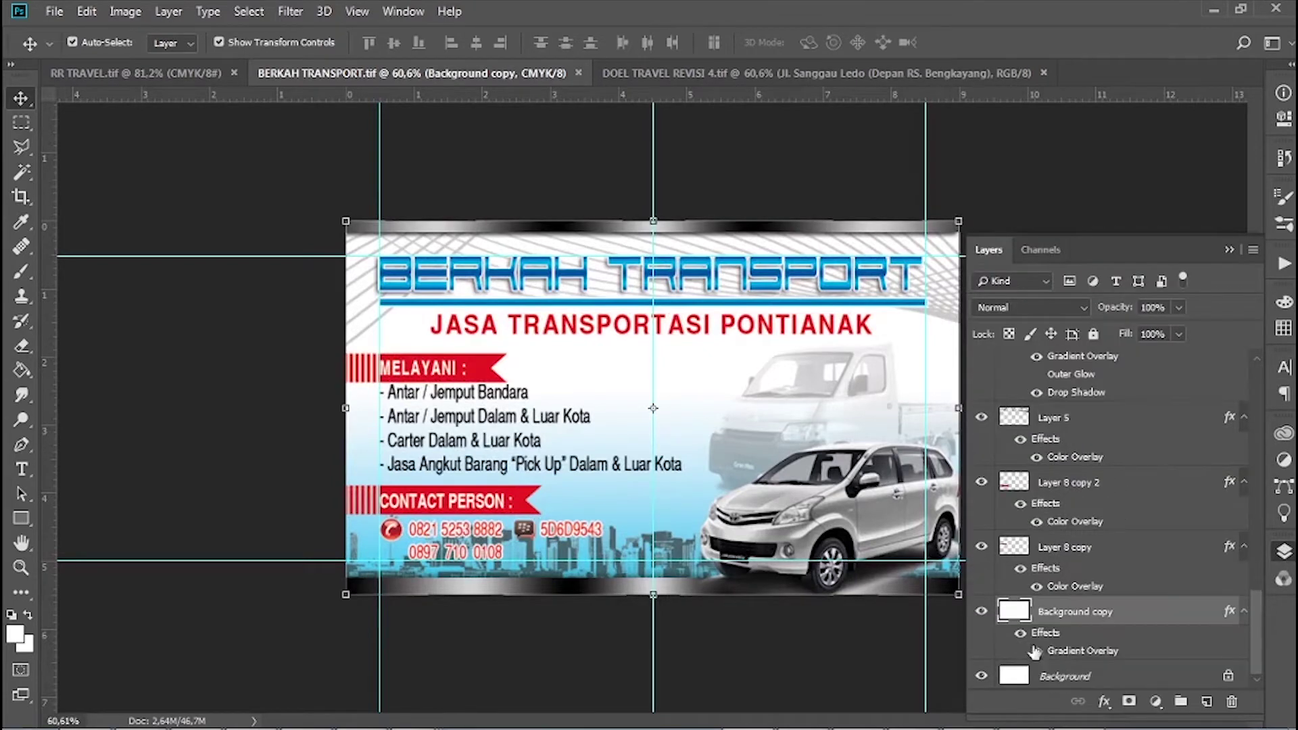
{"action": "left_click", "coordinate": [983, 614]}
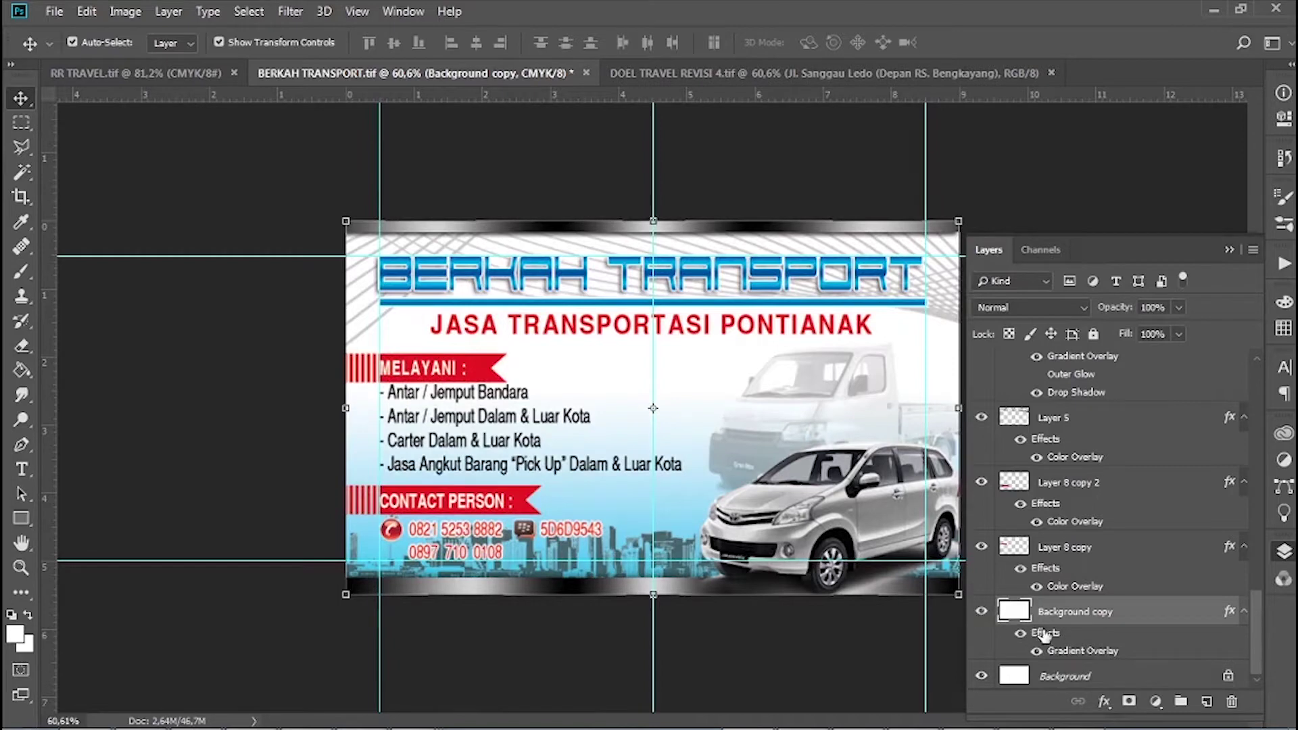
{"action": "left_click", "coordinate": [1092, 334]}
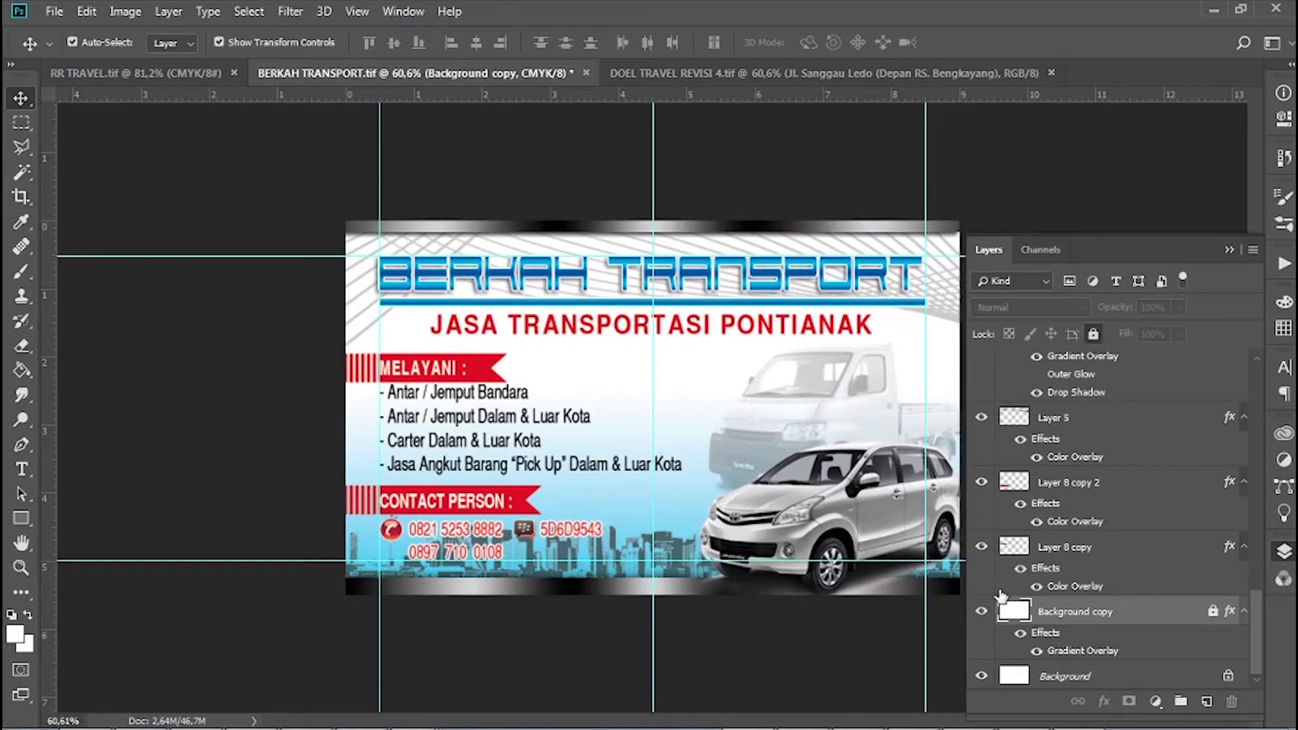
{"action": "left_click", "coordinate": [784, 398]}
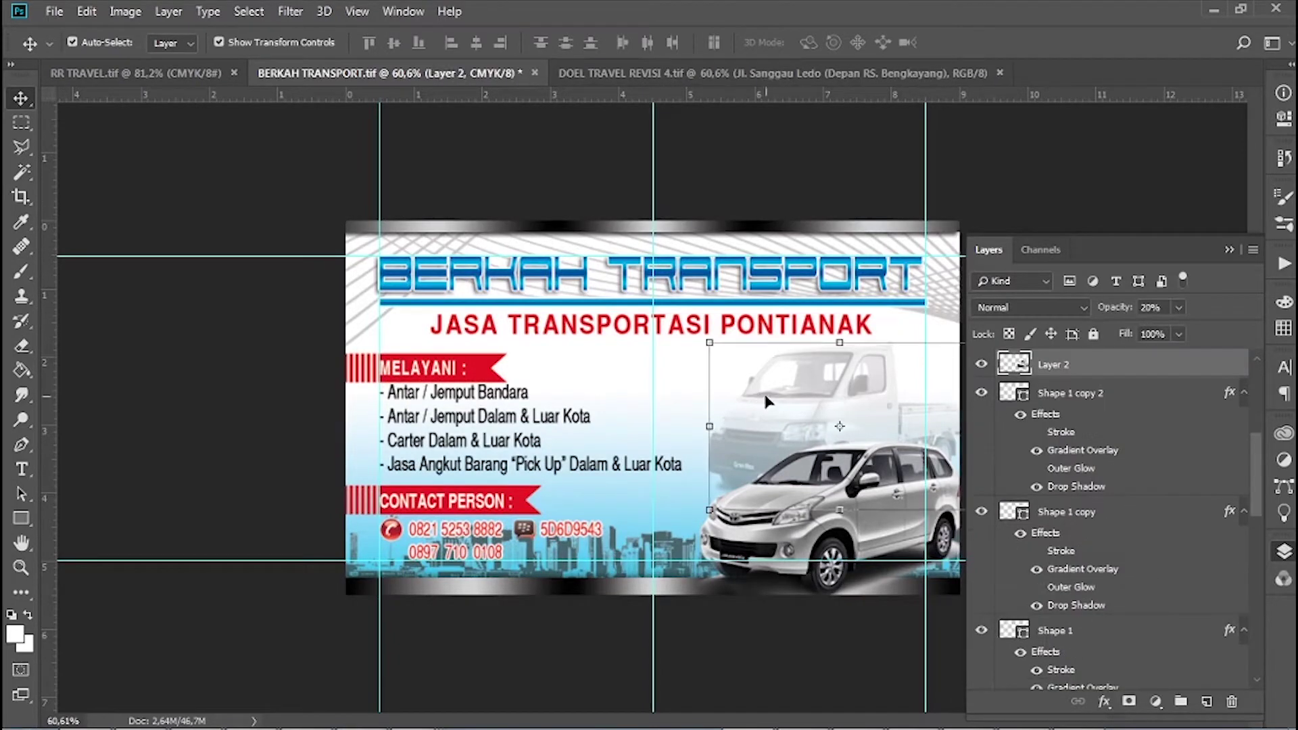
{"action": "left_click", "coordinate": [937, 315]}
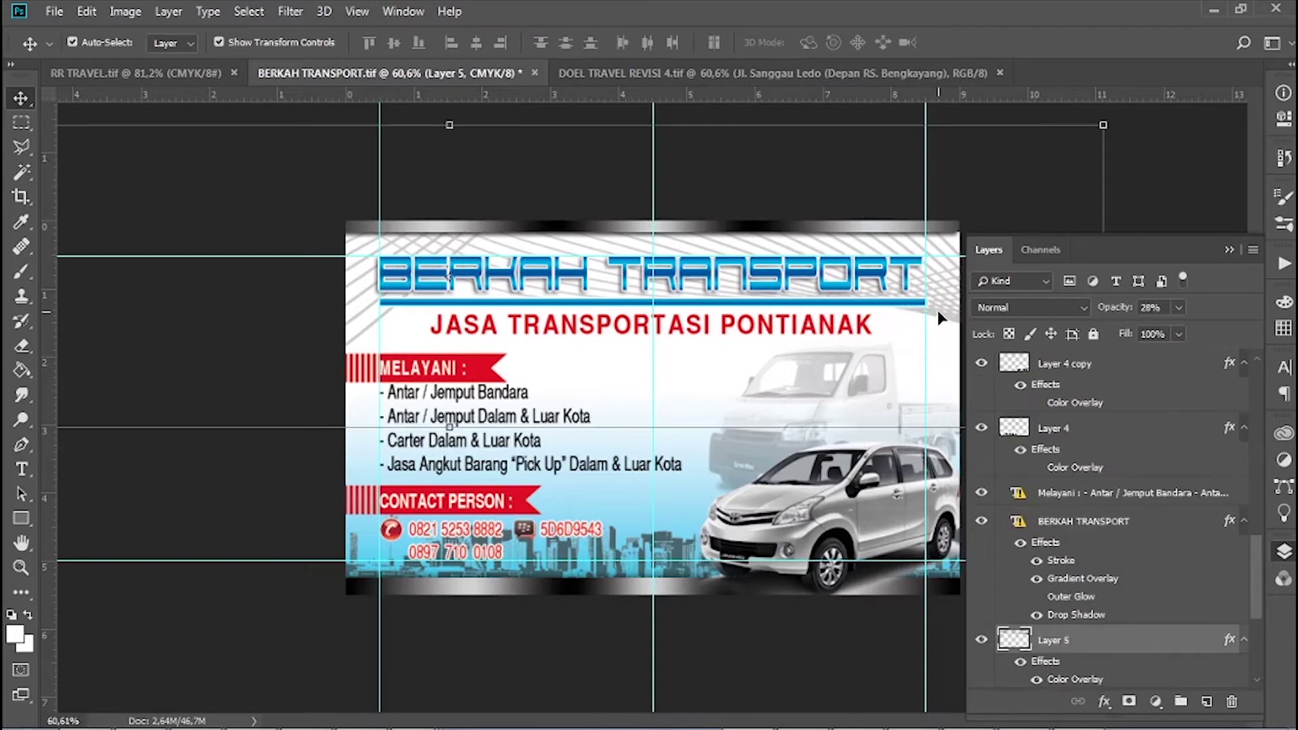
{"action": "key", "text": "ctrl"}
Copy the diagonal stripe Layer 5 into RR TRAVEL and rotate it about 7° along the top edge.
{"action": "mouse_move", "coordinate": [942, 314]}
{"action": "left_mouse_down"}
{"action": "mouse_move", "coordinate": [179, 45]}
{"action": "mouse_move", "coordinate": [857, 365]}
{"action": "left_mouse_up"}
{"action": "scroll", "coordinate": [750, 258], "scroll_direction": "down", "scroll_amount": 2}
{"action": "scroll", "coordinate": [750, 257], "scroll_direction": "up", "scroll_amount": 2}
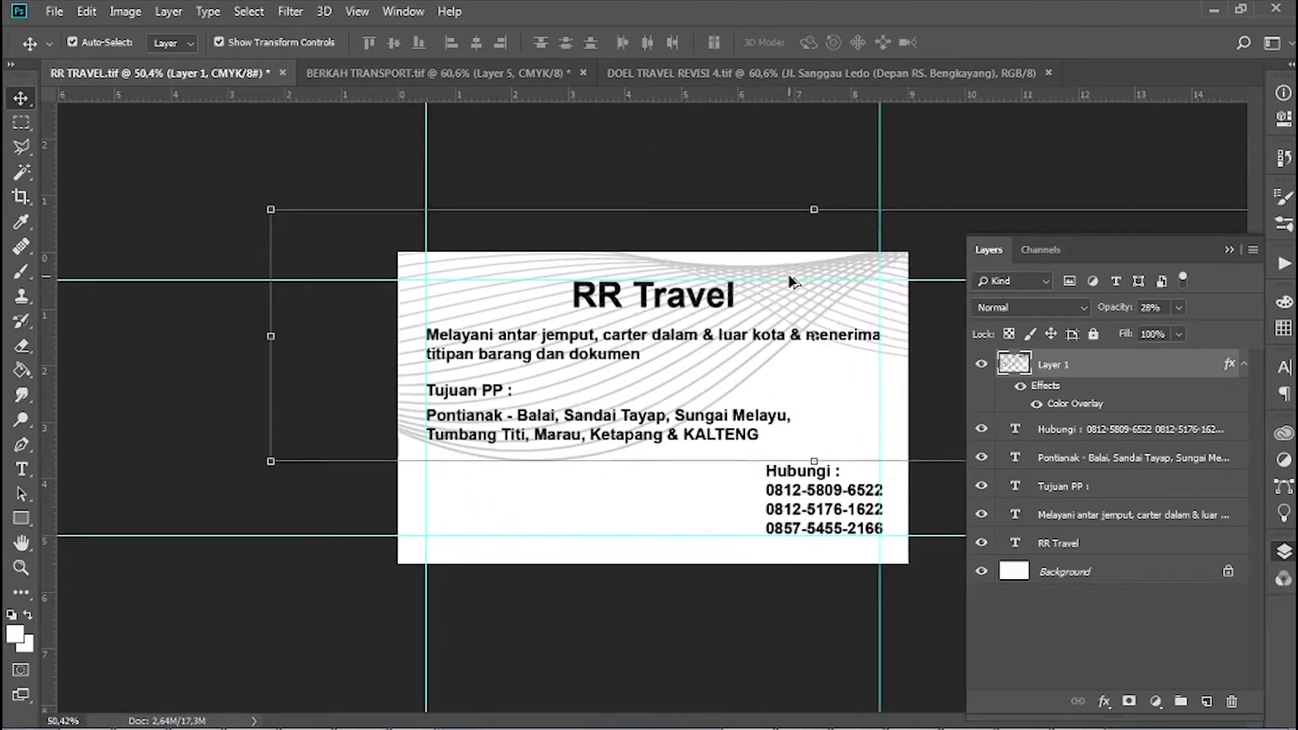
{"action": "left_click", "coordinate": [1237, 249]}
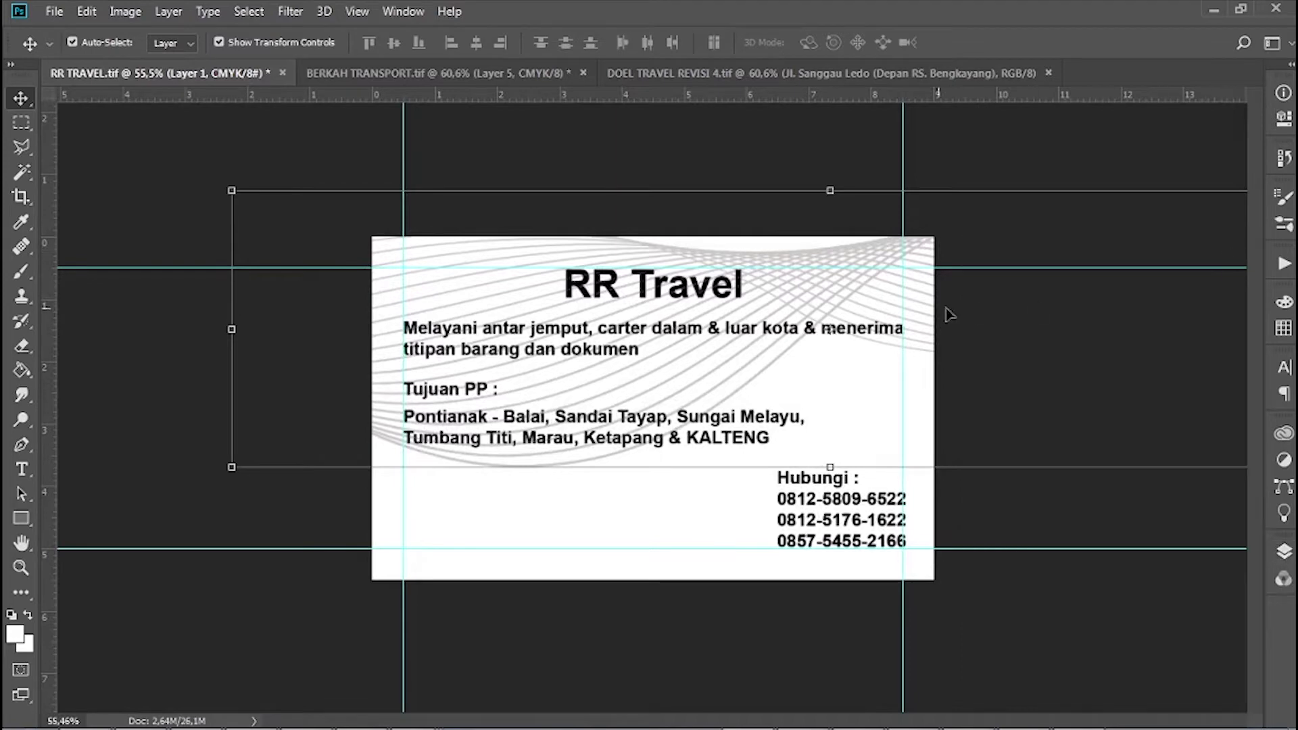
{"action": "mouse_move", "coordinate": [821, 292]}
{"action": "left_mouse_down"}
{"action": "mouse_move", "coordinate": [604, 217]}
{"action": "mouse_move", "coordinate": [942, 217]}
{"action": "left_mouse_up"}
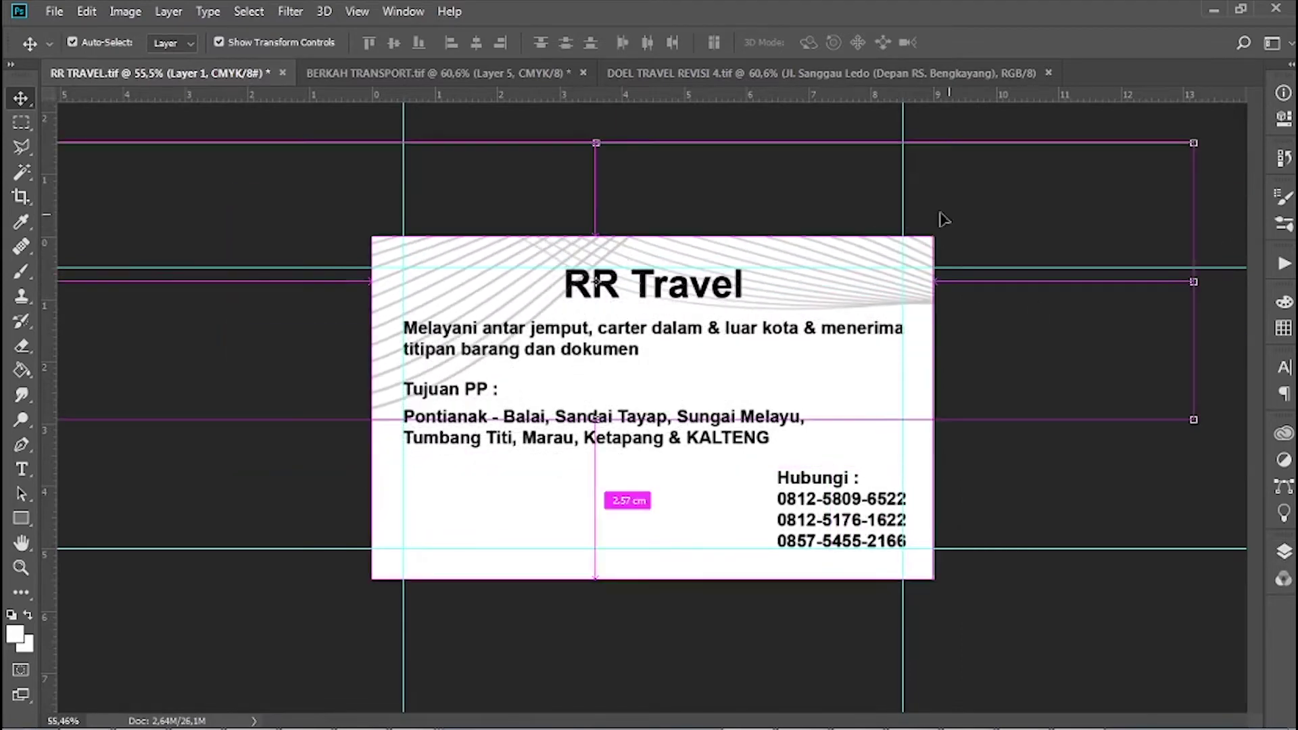
{"action": "left_click_drag", "start_coordinate": [1210, 289], "coordinate": [1207, 361]}
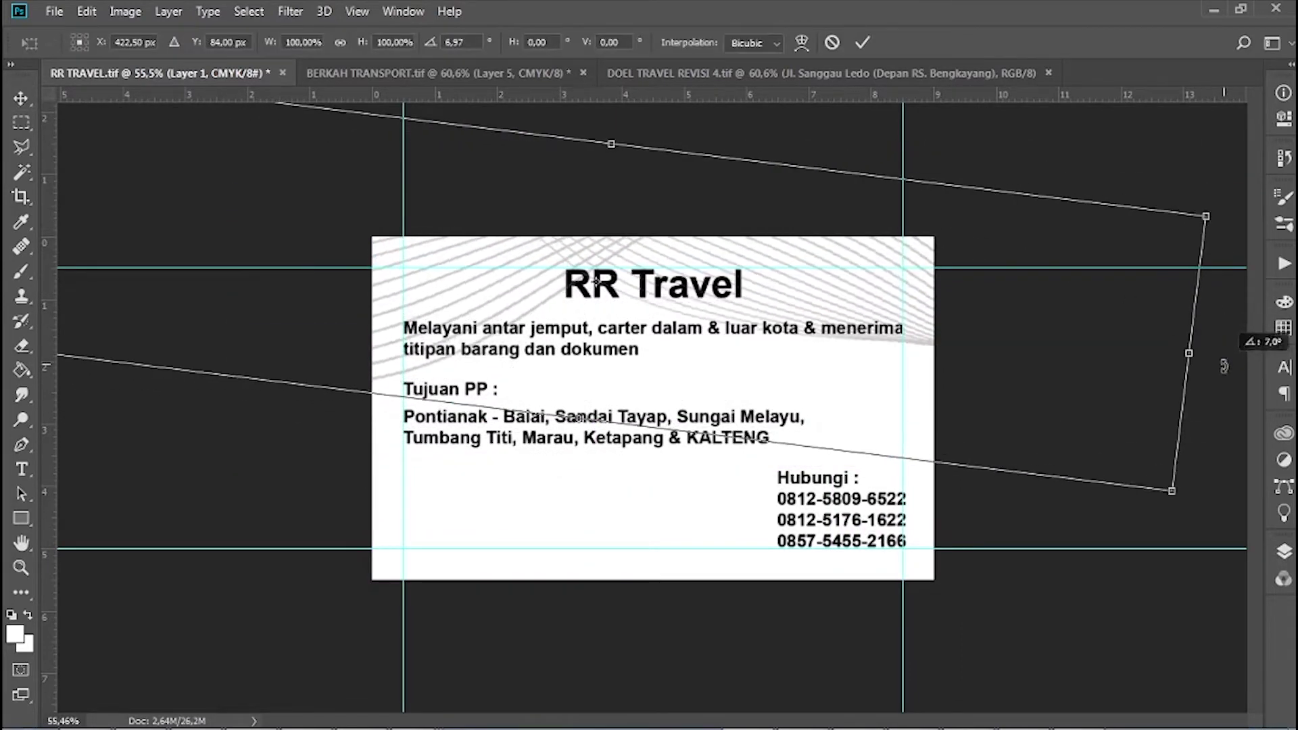
{"action": "mouse_move", "coordinate": [915, 324]}
{"action": "left_mouse_down"}
{"action": "mouse_move", "coordinate": [920, 338]}
{"action": "mouse_move", "coordinate": [927, 322]}
{"action": "left_mouse_up"}
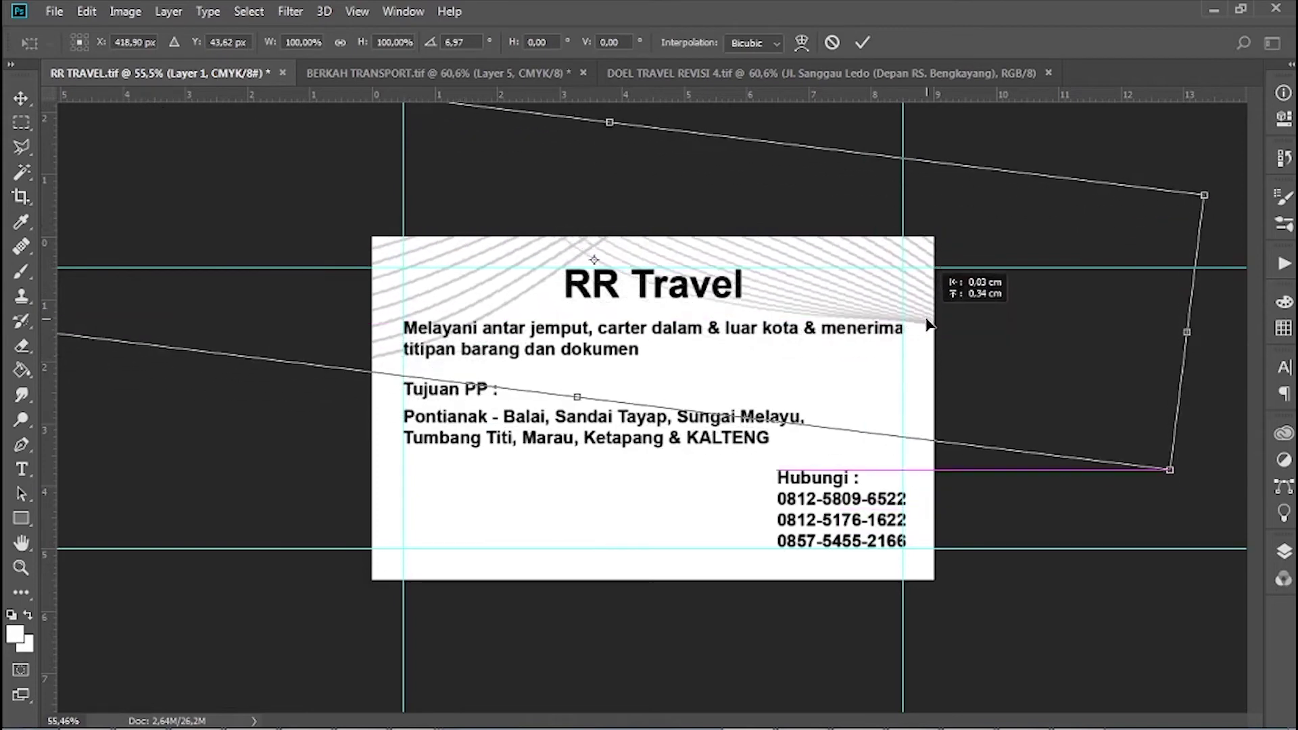
{"action": "left_click", "coordinate": [21, 98]}
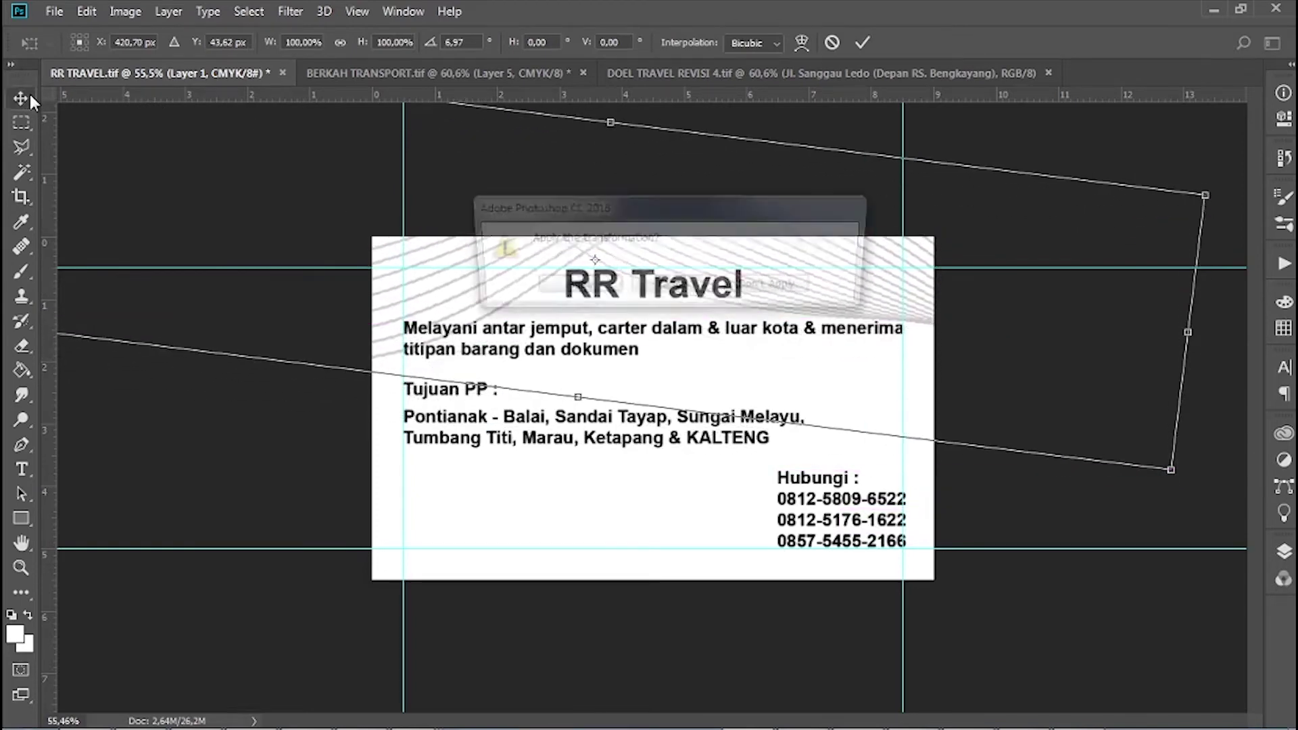
{"action": "left_click", "coordinate": [570, 296]}
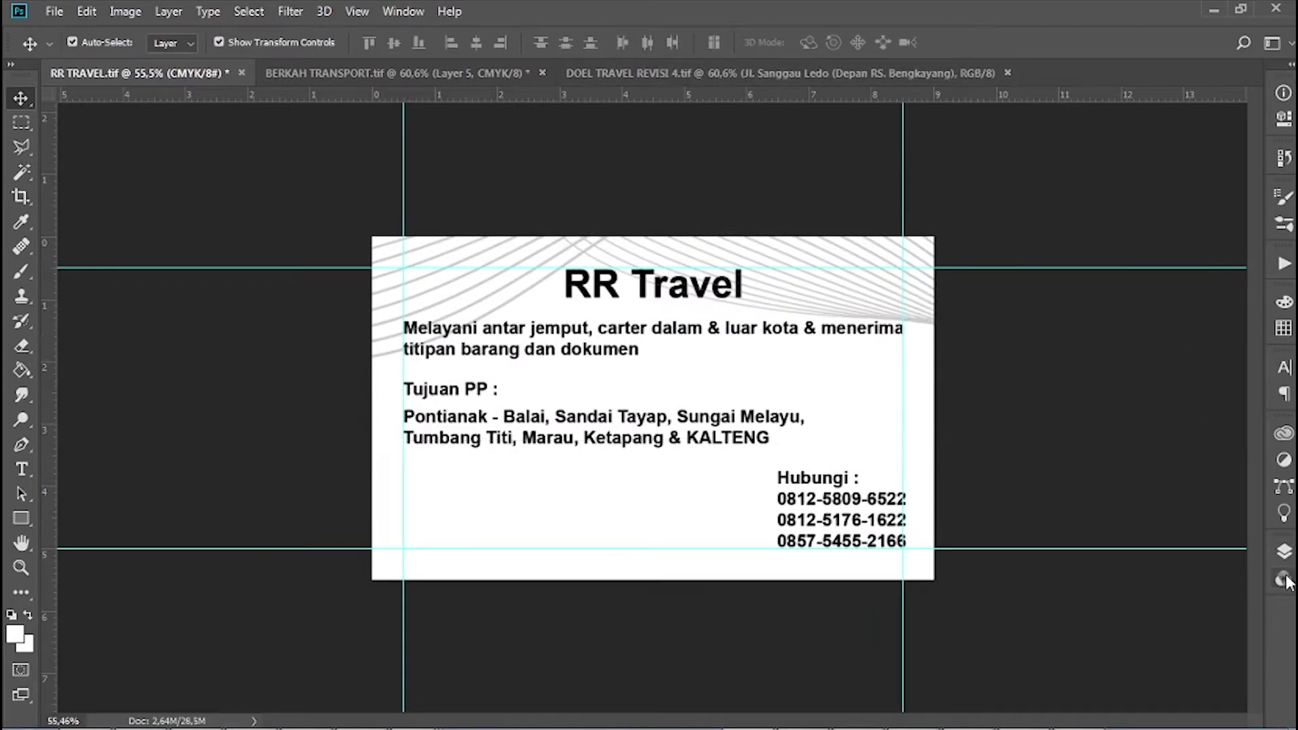
Hide the grey curved-line pattern layer and switch to DOEL TRAVEL REVISI 4.
{"action": "left_click", "coordinate": [1282, 551]}
{"action": "left_click", "coordinate": [981, 364]}
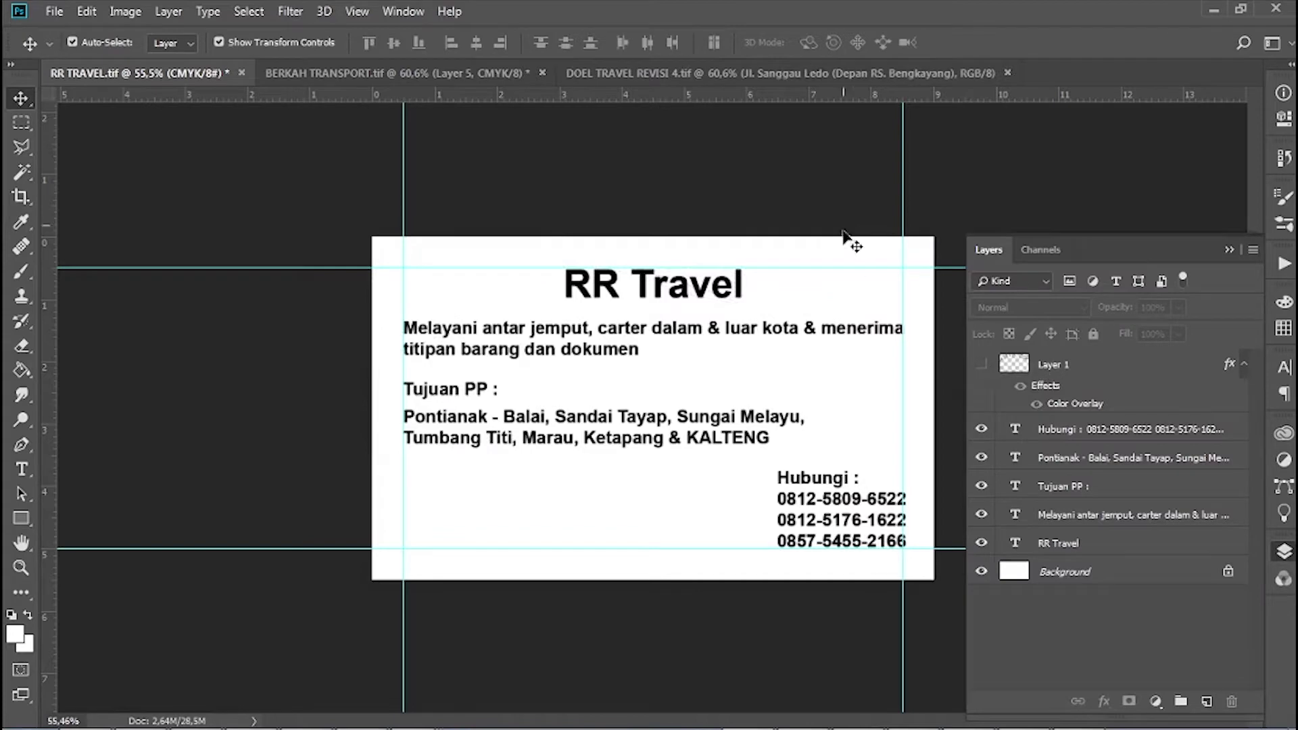
{"action": "left_click", "coordinate": [724, 72]}
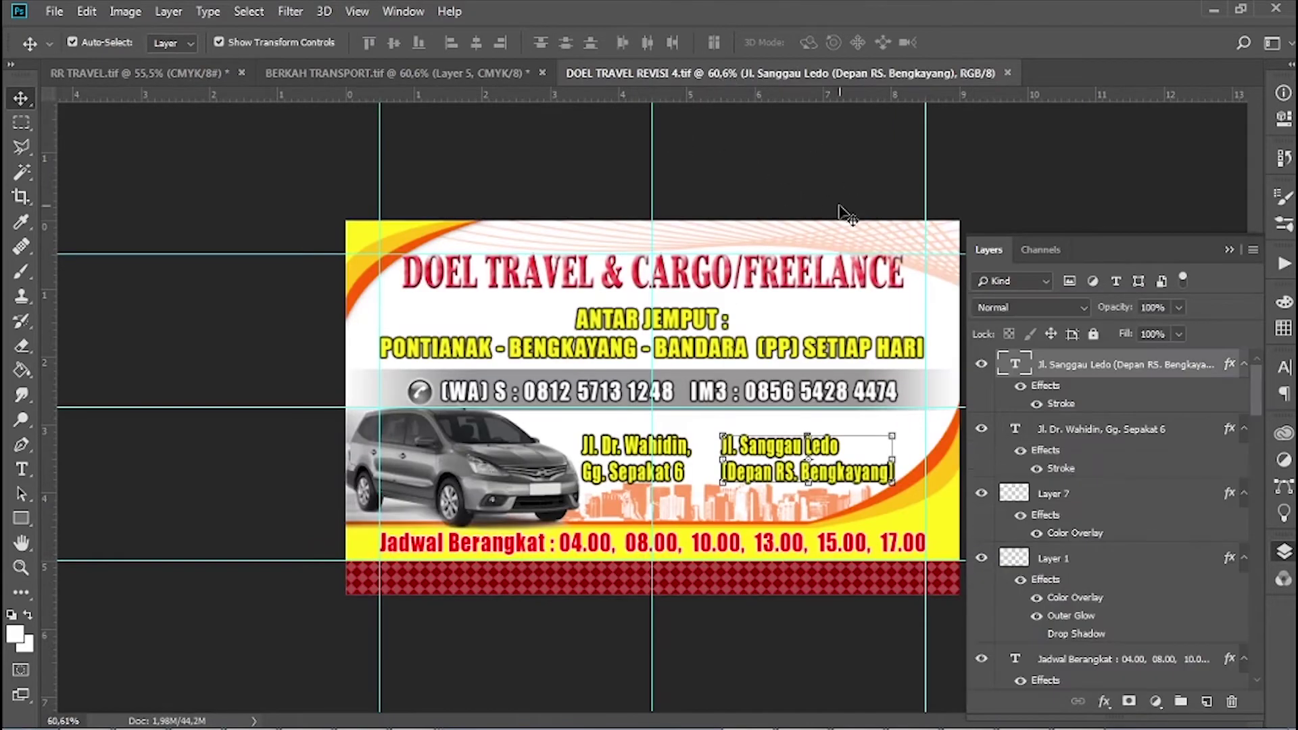
Copy the orange-yellow swoosh into the RR Travel card and make Layer 1 visible again.
{"action": "mouse_move", "coordinate": [399, 240]}
{"action": "left_mouse_down"}
{"action": "mouse_move", "coordinate": [172, 75]}
{"action": "mouse_move", "coordinate": [414, 269]}
{"action": "mouse_move", "coordinate": [471, 270]}
{"action": "mouse_move", "coordinate": [442, 255]}
{"action": "left_mouse_up"}
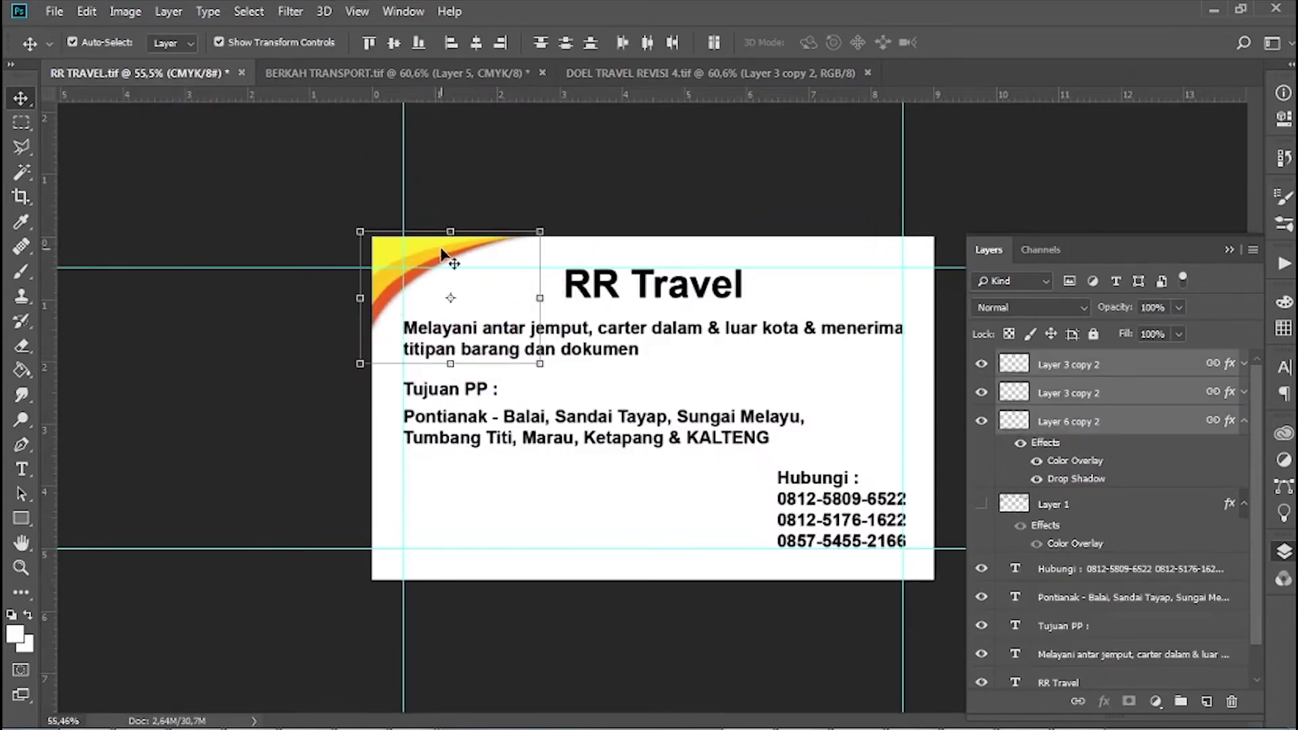
{"action": "left_click", "coordinate": [1077, 502]}
{"action": "left_click", "coordinate": [982, 506]}
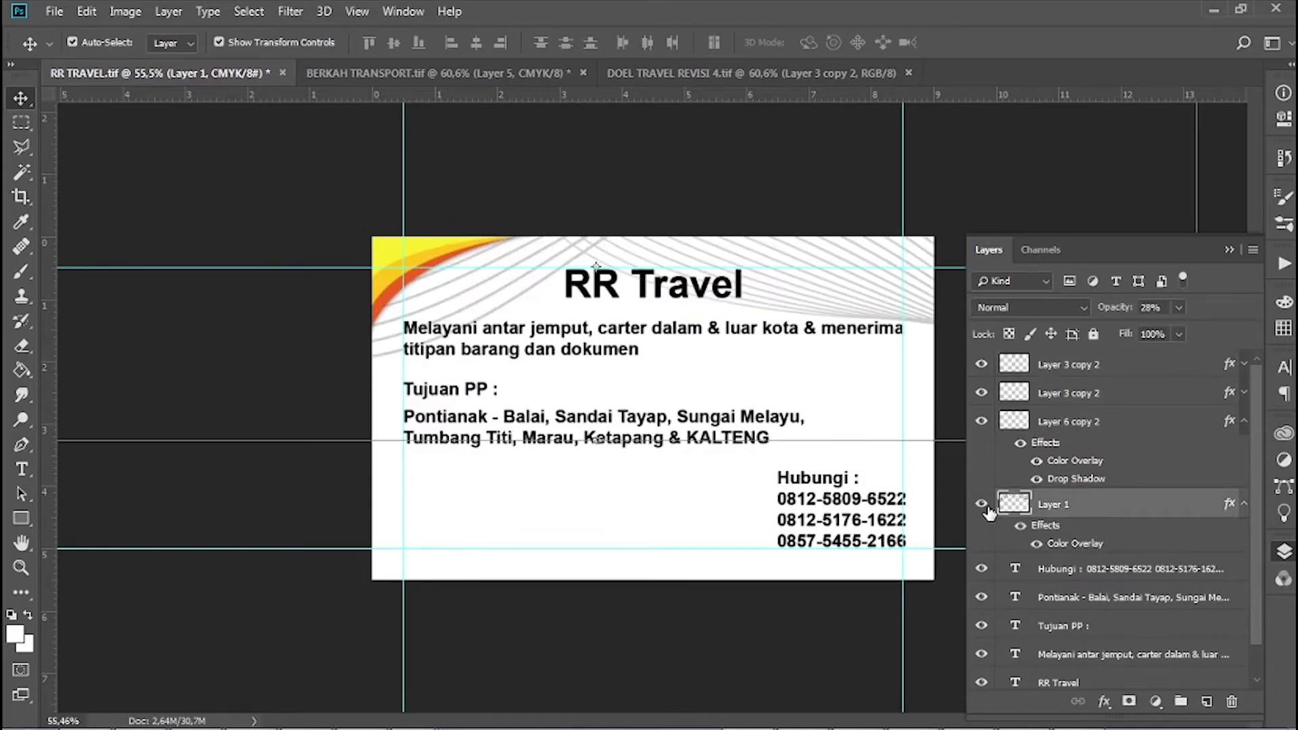
Move the grey wave pattern right and down, rotating it about 5° across the card.
{"action": "left_click_drag", "start_coordinate": [924, 327], "coordinate": [984, 336]}
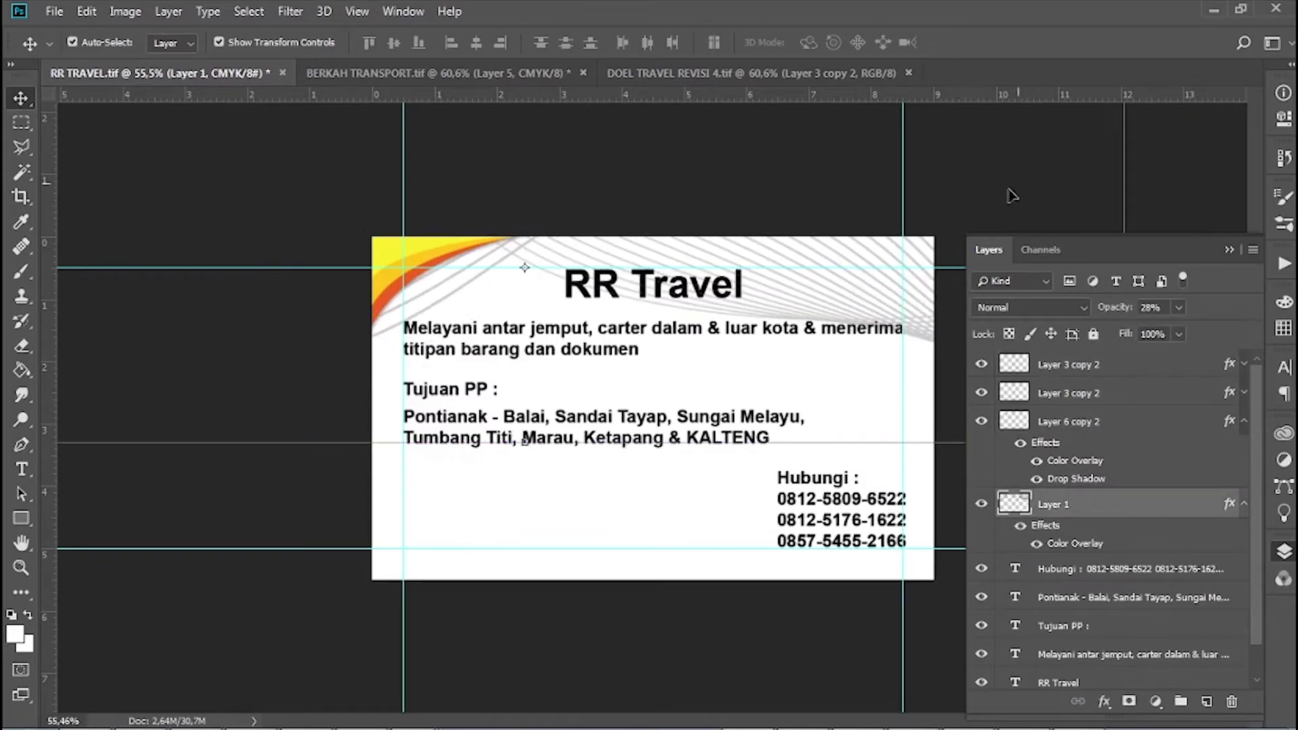
{"action": "key", "text": "ctrl+t"}
{"action": "left_click_drag", "start_coordinate": [1161, 173], "coordinate": [1149, 223]}
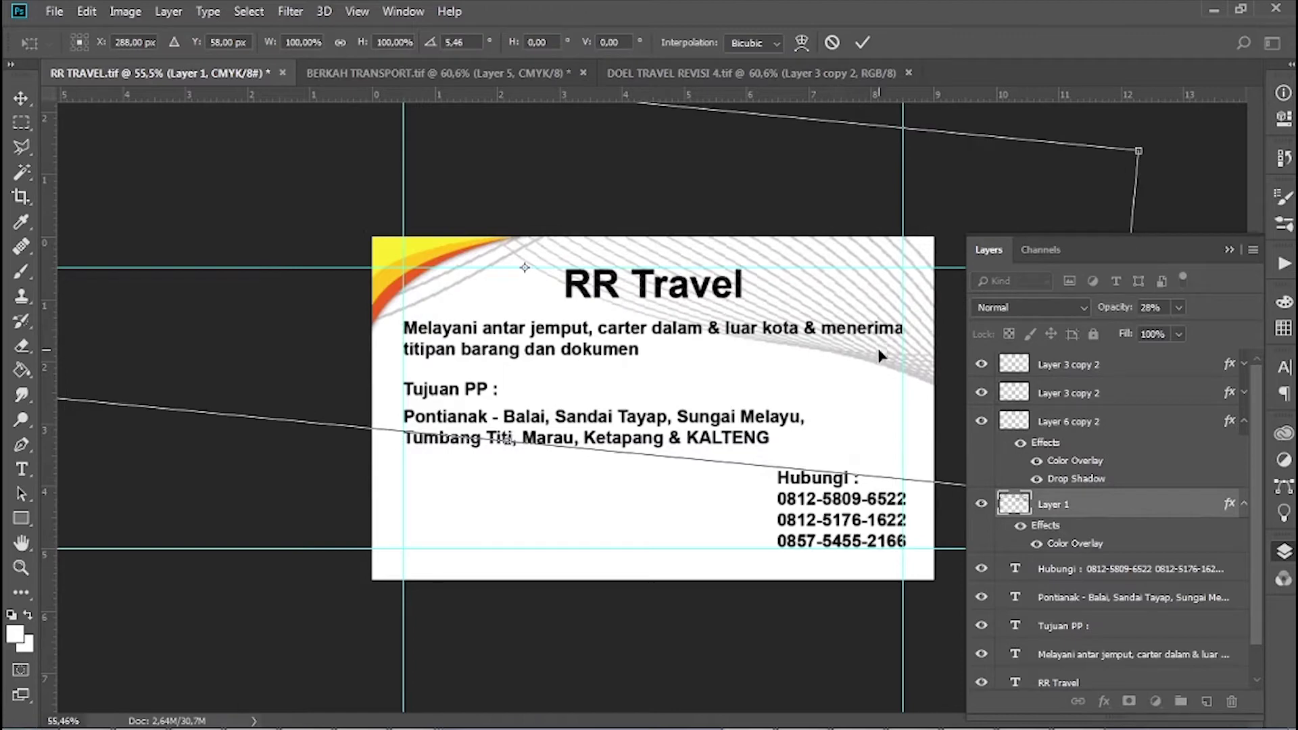
{"action": "mouse_move", "coordinate": [880, 324]}
{"action": "left_mouse_down"}
{"action": "mouse_move", "coordinate": [966, 337]}
{"action": "mouse_move", "coordinate": [990, 359]}
{"action": "left_mouse_up"}
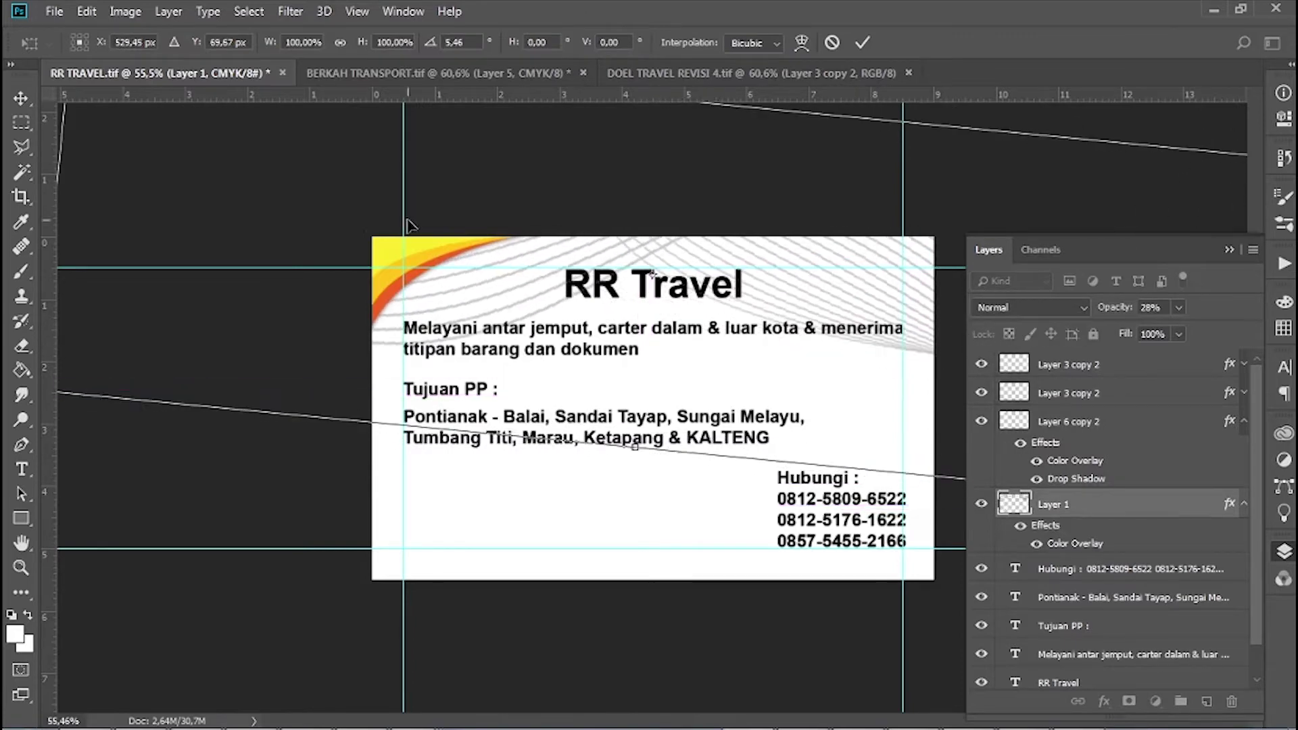
{"action": "left_click", "coordinate": [22, 100]}
{"action": "left_click", "coordinate": [572, 286]}
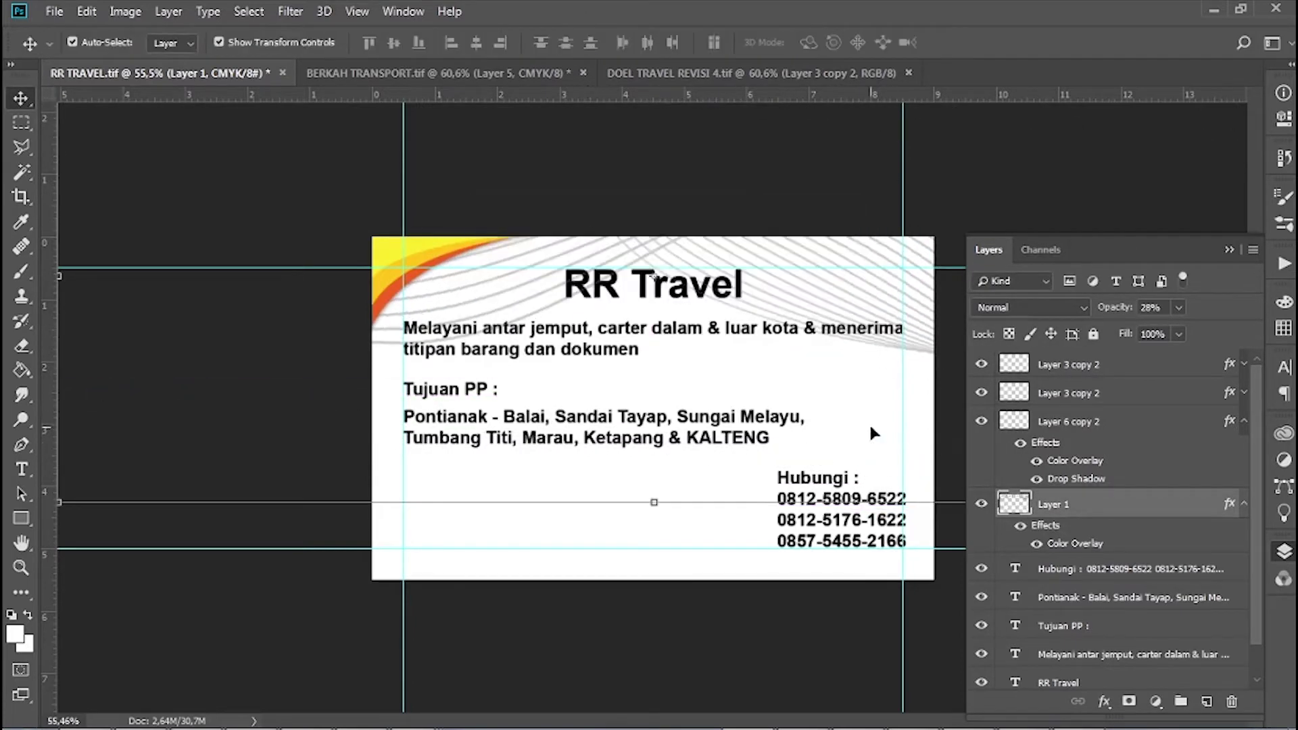
Check the swoosh placement by selecting it, deselecting, and zooming out and back in.
{"action": "left_click", "coordinate": [425, 247]}
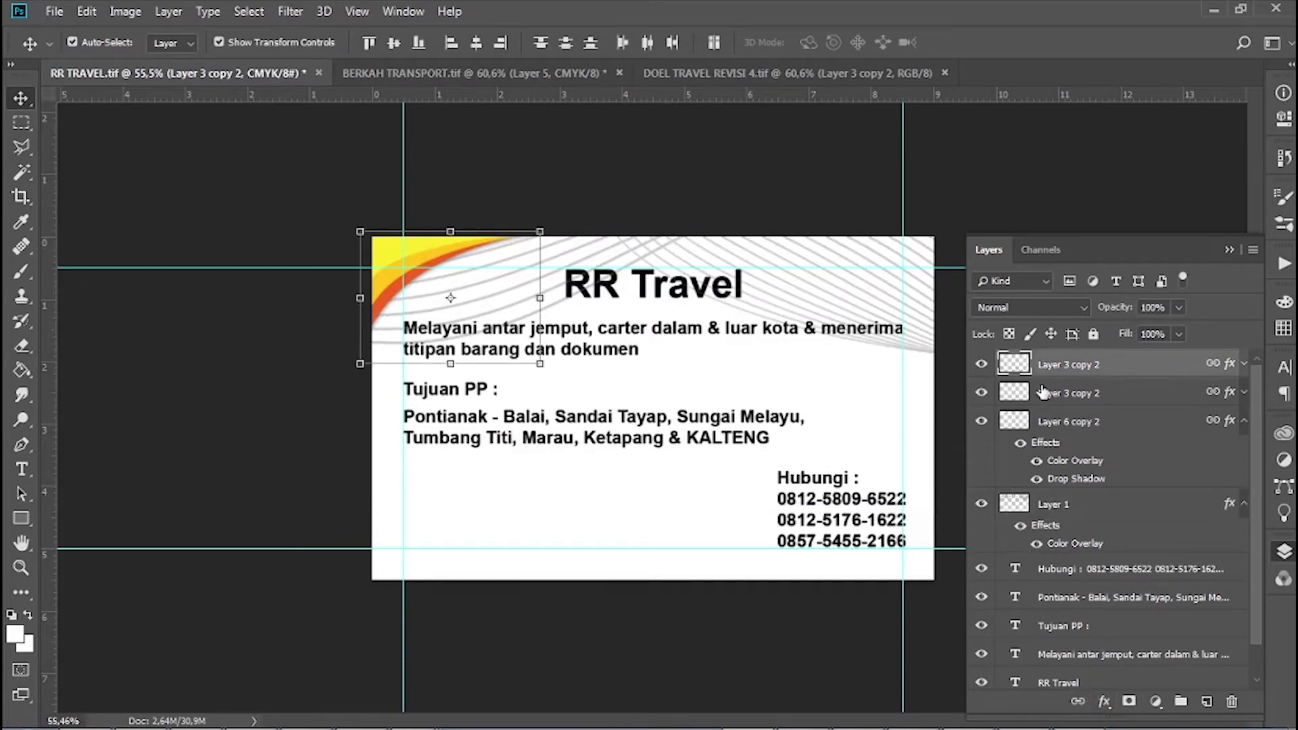
{"action": "left_click", "coordinate": [980, 364]}
{"action": "left_click", "coordinate": [826, 203]}
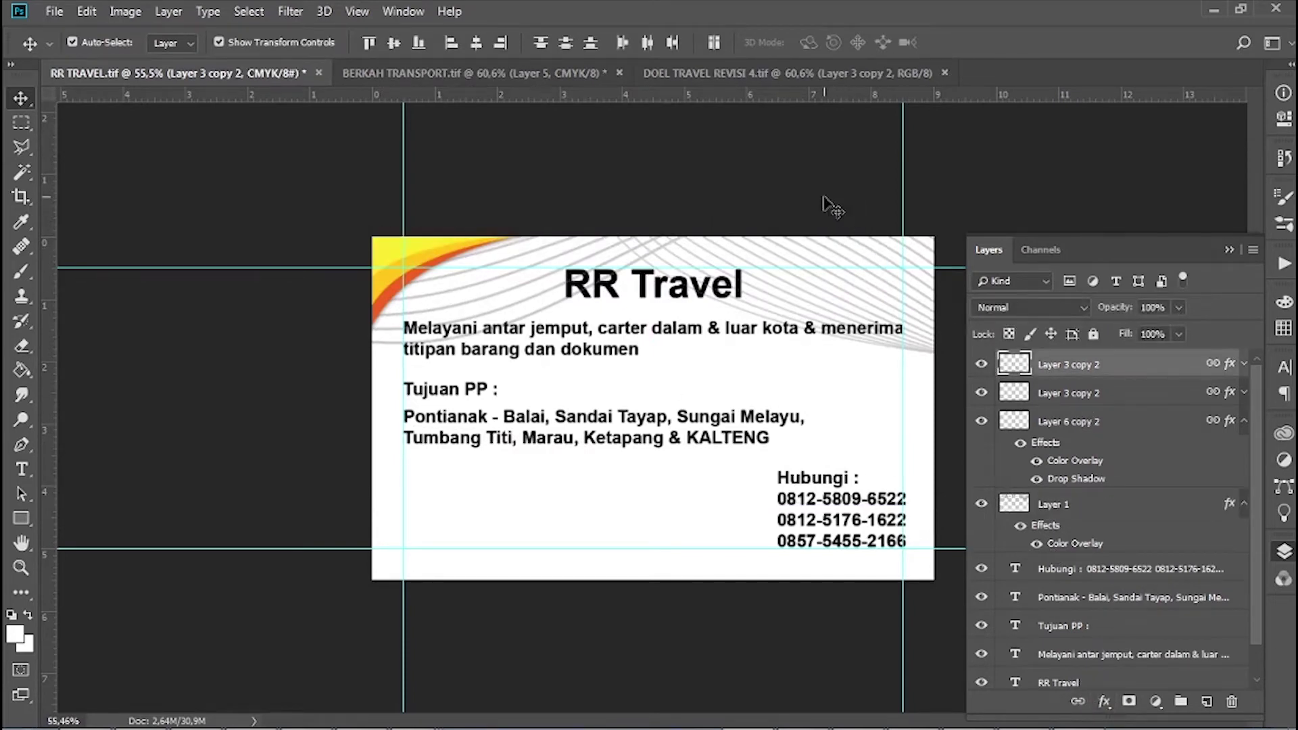
{"action": "key", "text": "ctrl+minus"}
{"action": "key", "text": "ctrl+plus"}
Set the RR Travel heading's font to Benguiat in the Character panel.
{"action": "left_click", "coordinate": [710, 299], "text": "ctrl"}
{"action": "left_click", "coordinate": [1283, 366]}
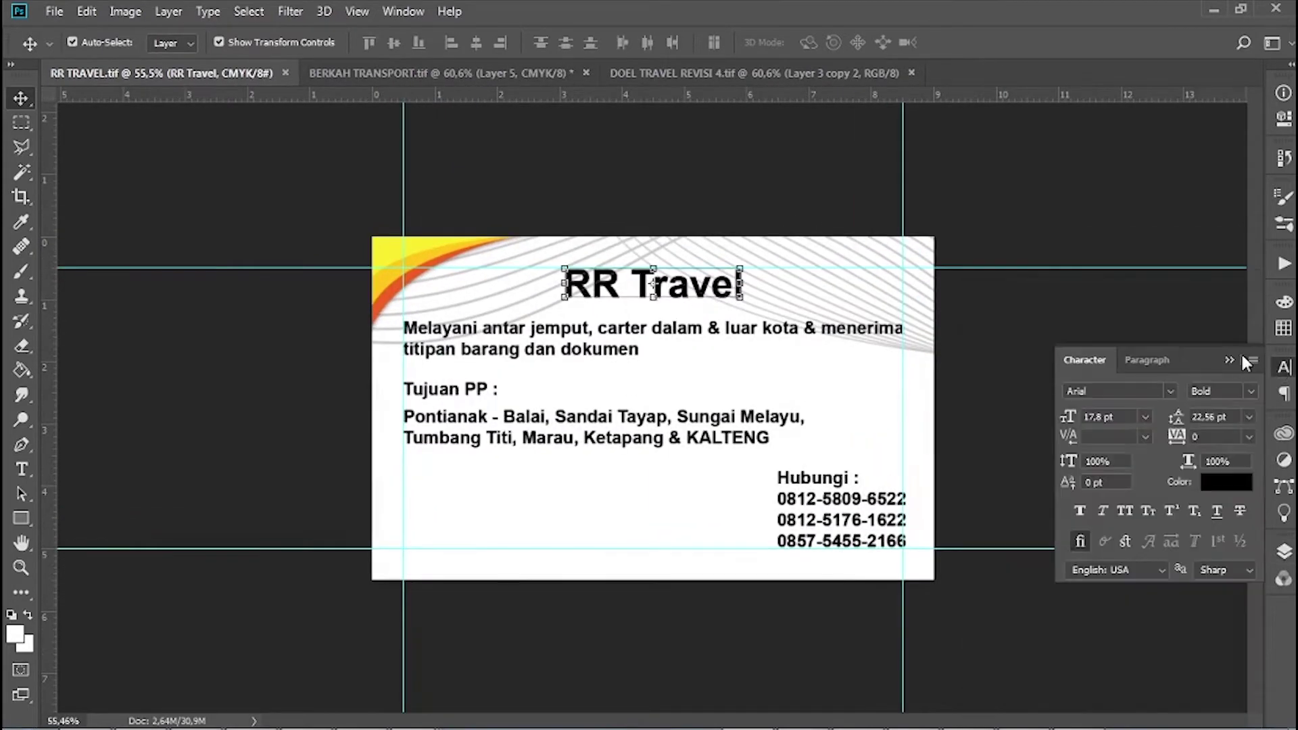
{"action": "left_click", "coordinate": [1177, 393]}
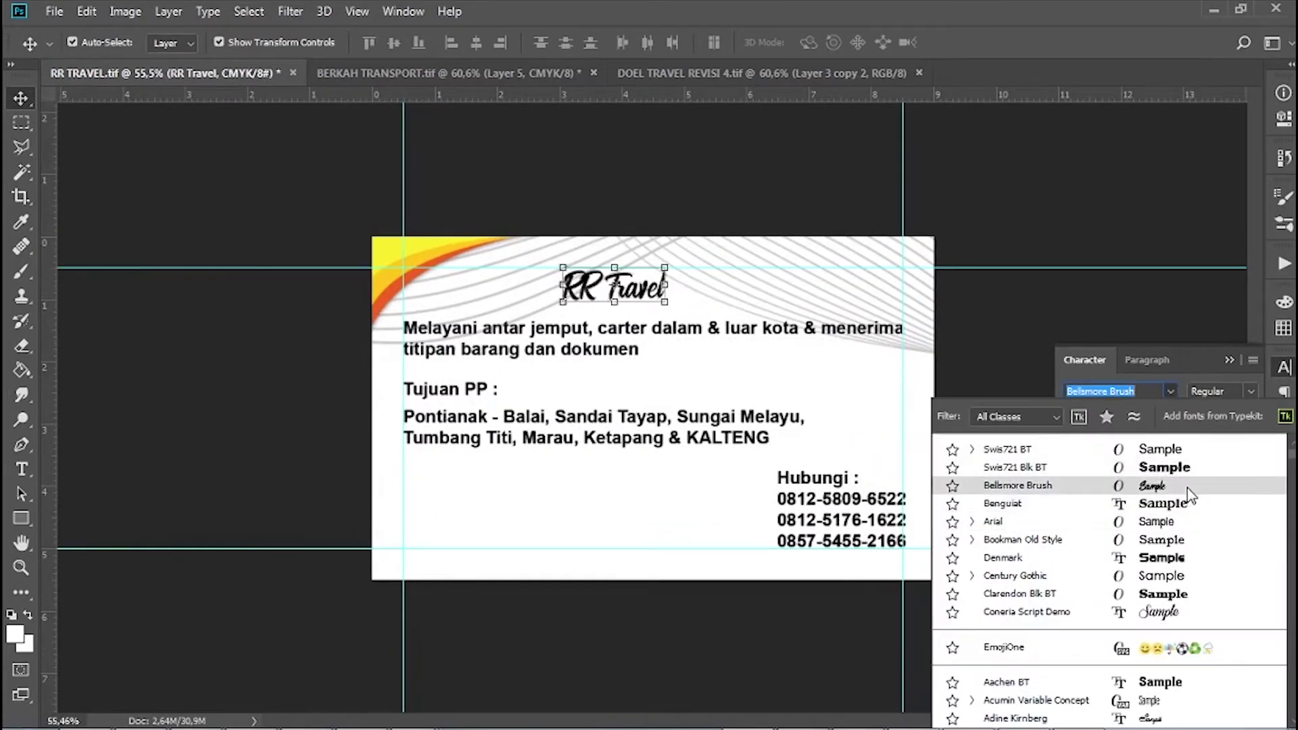
{"action": "scroll", "coordinate": [1170, 635], "scroll_direction": "down", "scroll_amount": 1}
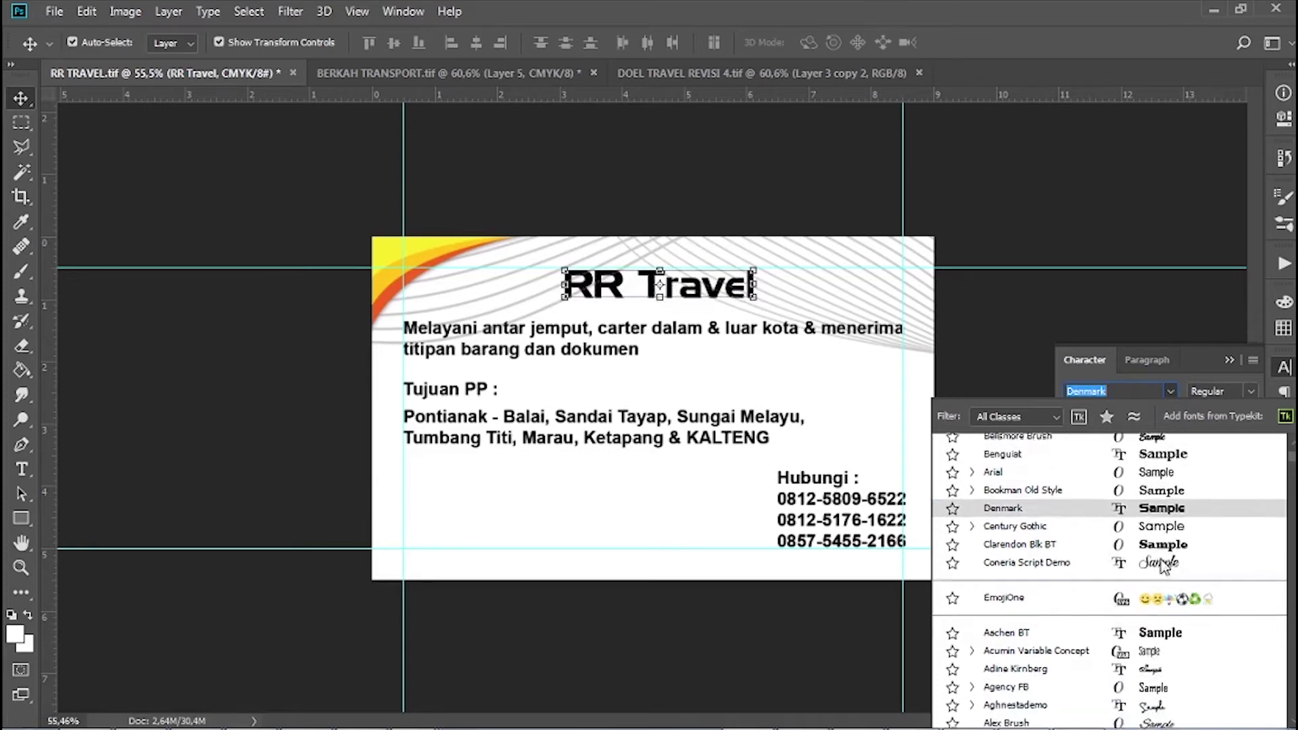
{"action": "scroll", "coordinate": [1167, 630], "scroll_direction": "down", "scroll_amount": 3}
{"action": "scroll", "coordinate": [1168, 622], "scroll_direction": "down", "scroll_amount": 2}
{"action": "scroll", "coordinate": [1168, 609], "scroll_direction": "down", "scroll_amount": 1}
{"action": "scroll", "coordinate": [1169, 581], "scroll_direction": "down", "scroll_amount": 3}
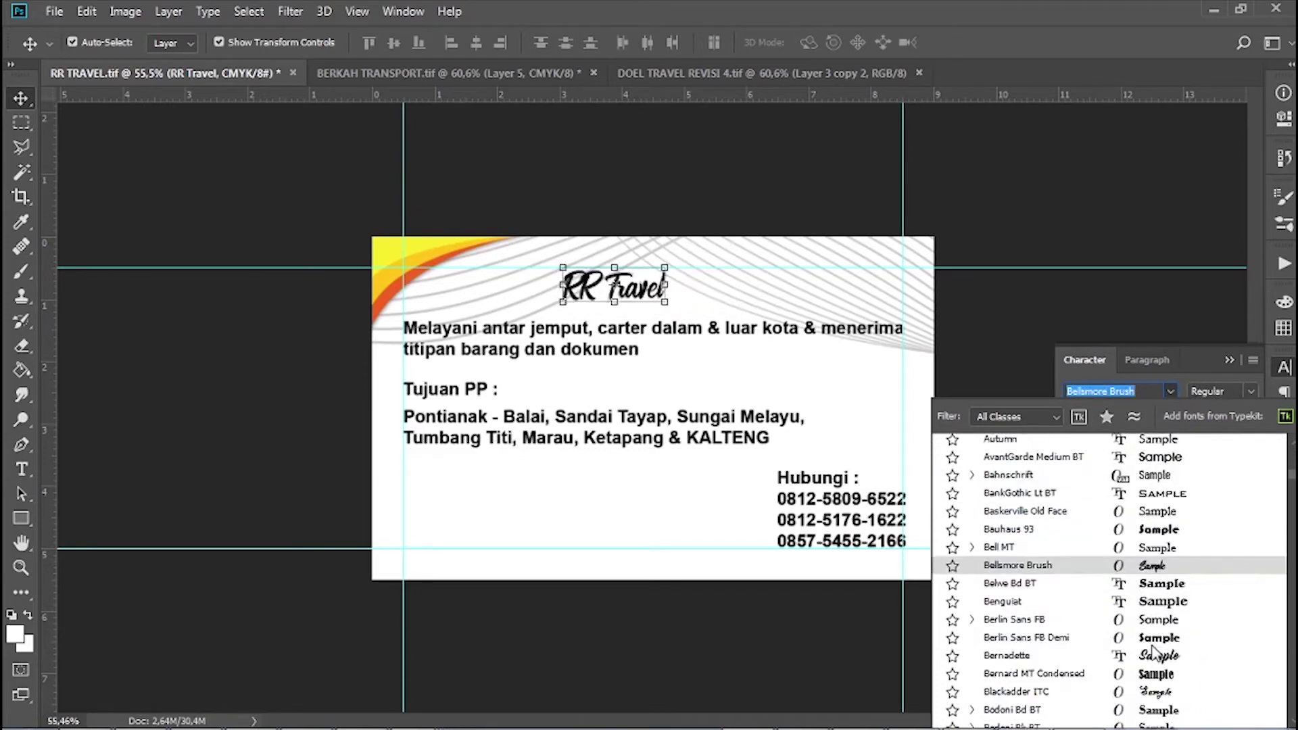
{"action": "scroll", "coordinate": [1171, 547], "scroll_direction": "down", "scroll_amount": 2}
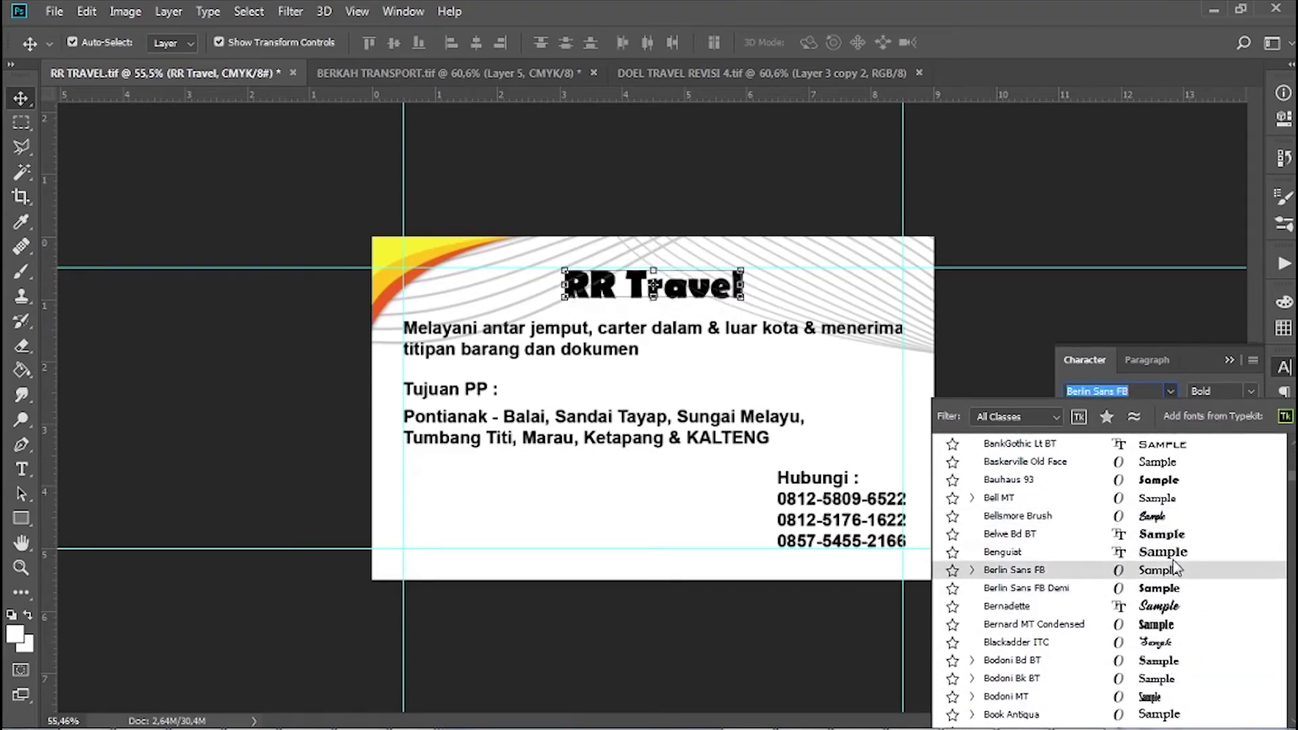
{"action": "left_click", "coordinate": [1176, 558]}
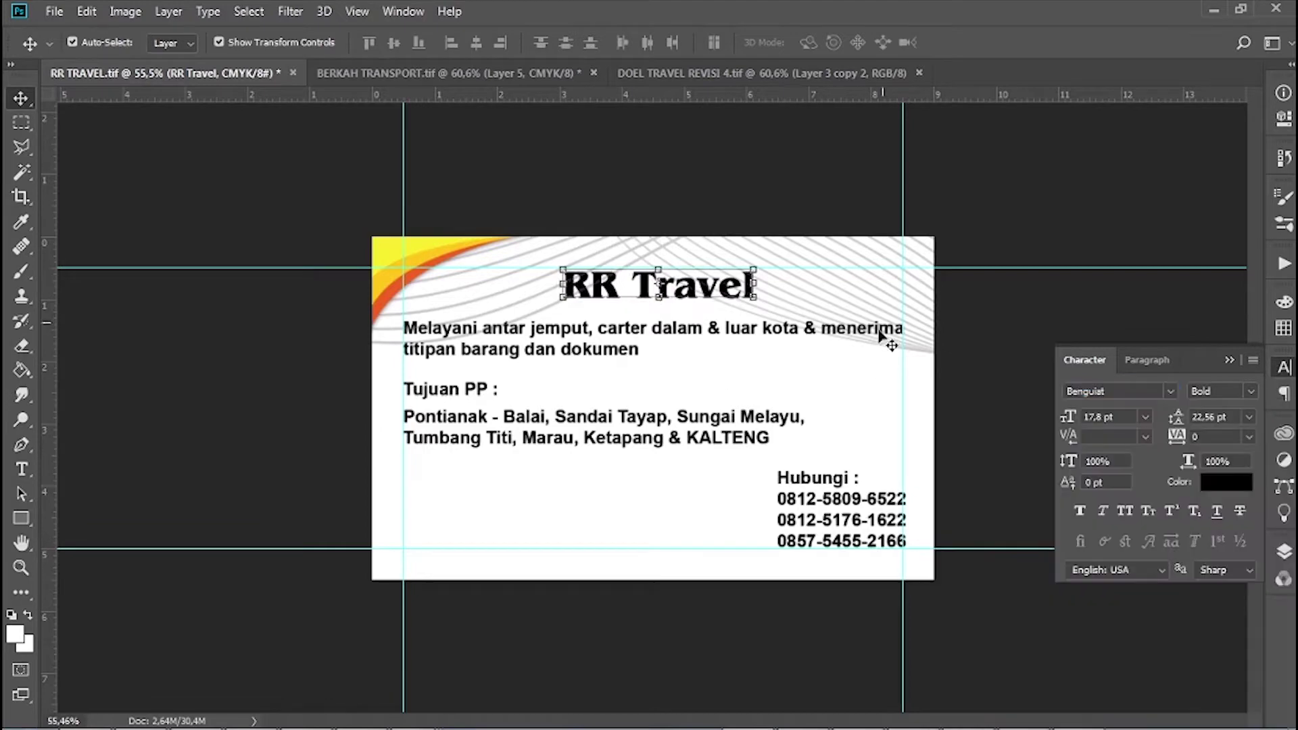
Scale the heading to about 117% and recentre it near the card's top.
{"action": "left_click_drag", "start_coordinate": [754, 298], "coordinate": [784, 340]}
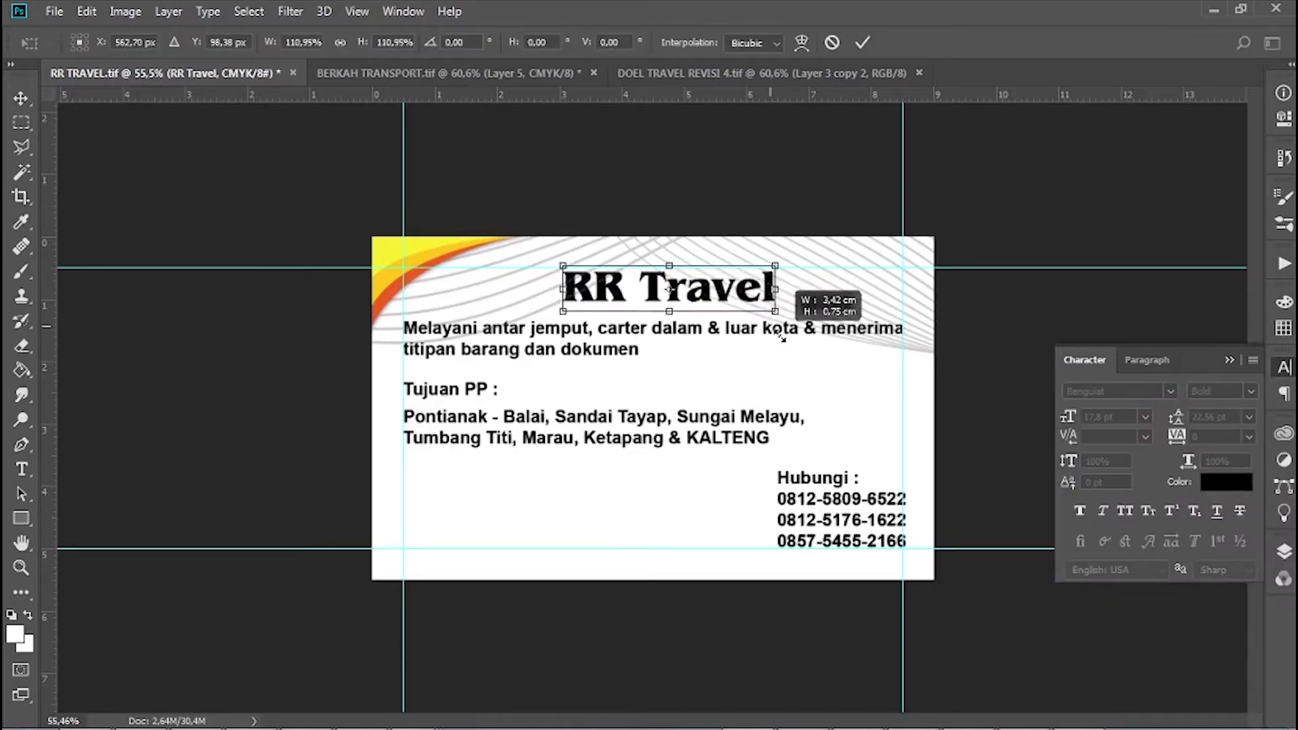
{"action": "left_click", "coordinate": [21, 98]}
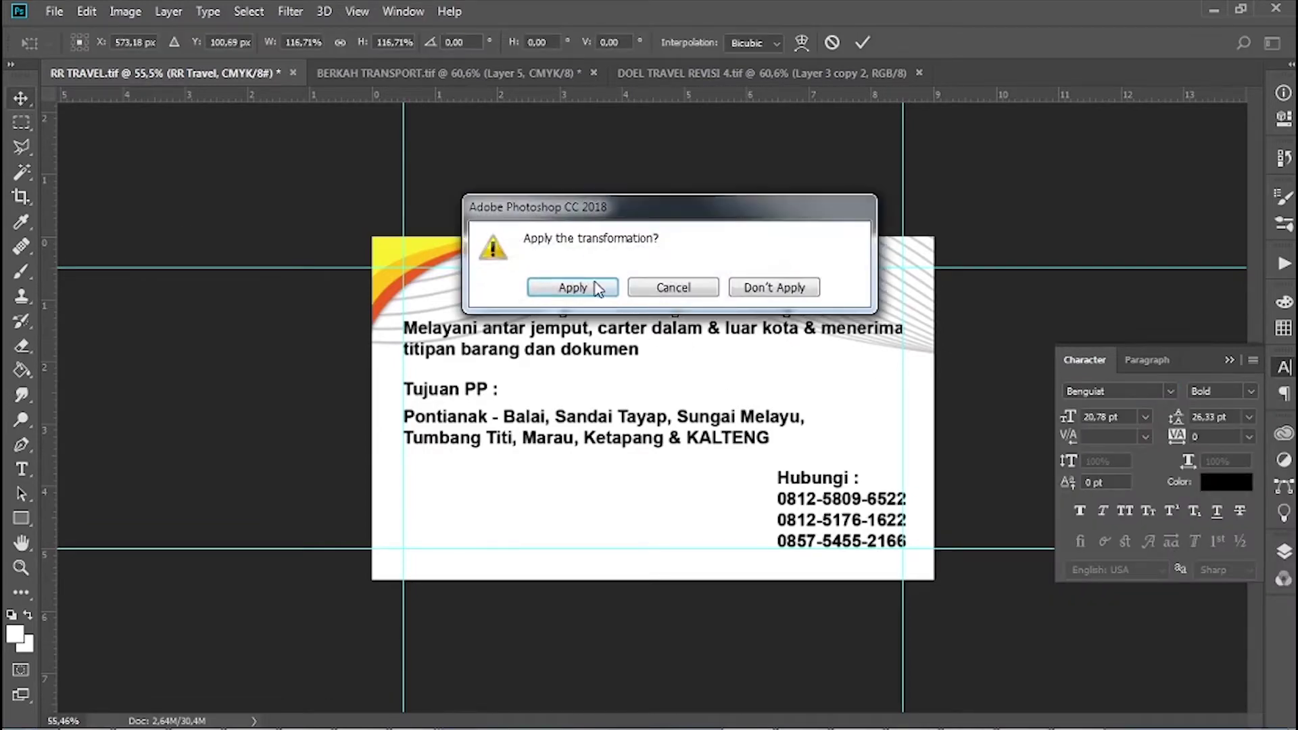
{"action": "left_click", "coordinate": [576, 287]}
{"action": "left_click_drag", "start_coordinate": [674, 287], "coordinate": [697, 302]}
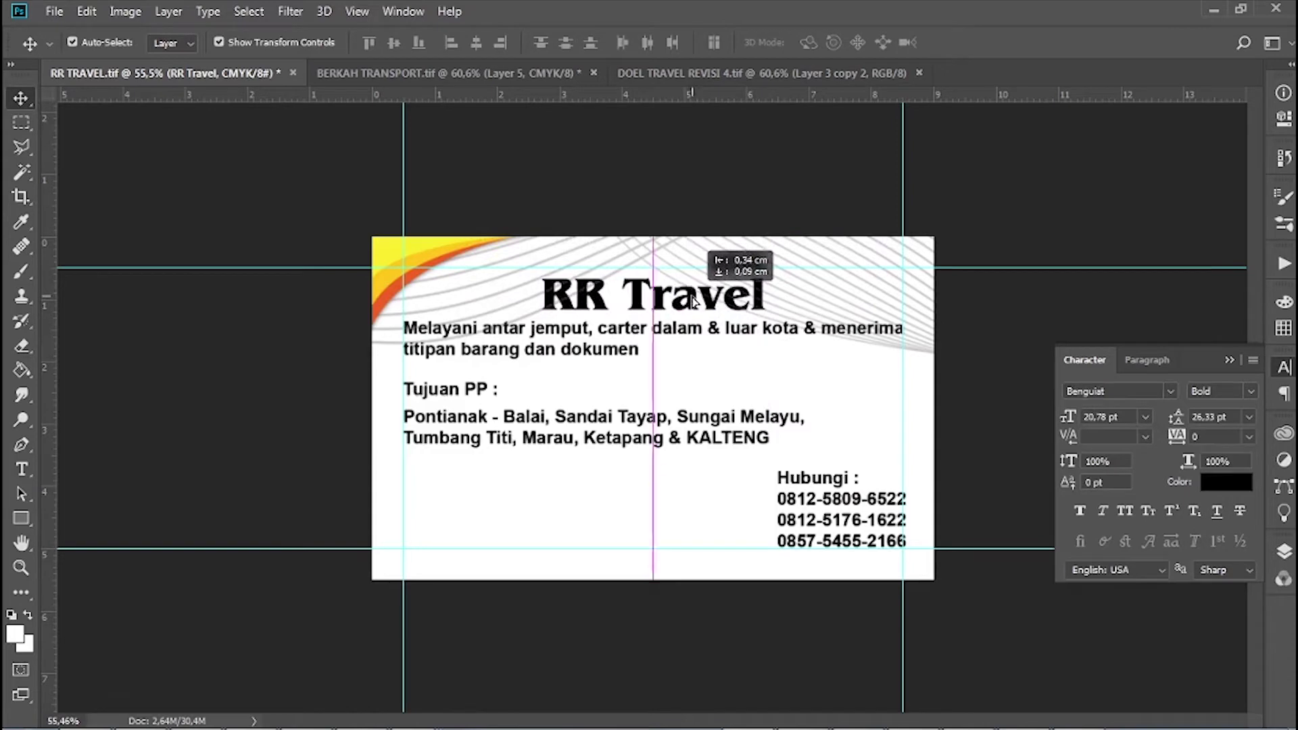
{"action": "left_click_drag", "start_coordinate": [697, 302], "coordinate": [693, 304]}
{"action": "key", "text": "Up"}
{"action": "key", "text": "Up"}
{"action": "key", "text": "Up"}
{"action": "key", "text": "Up"}
{"action": "key", "text": "Up"}
{"action": "key", "text": "Up"}
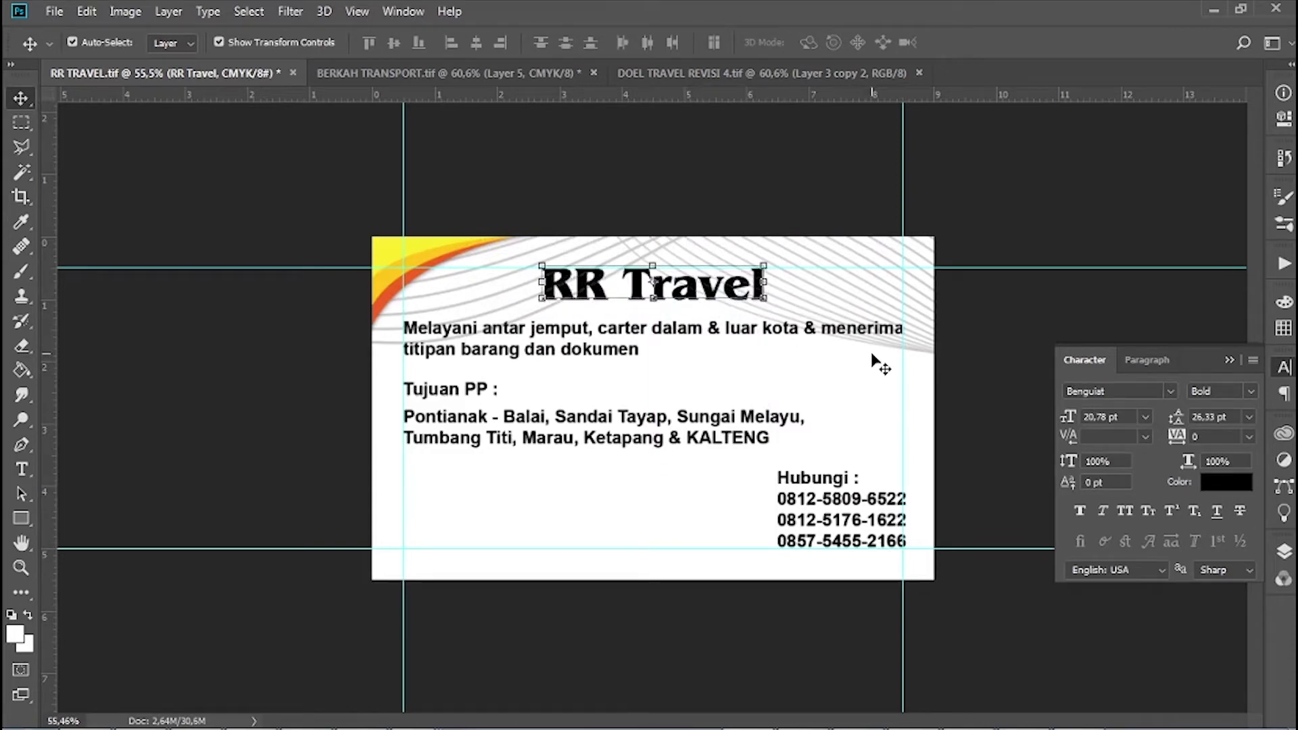
{"action": "key", "text": "Up"}
{"action": "key", "text": "Up"}
{"action": "key", "text": "Up"}
{"action": "key", "text": "Up"}
{"action": "key", "text": "Up"}
{"action": "key", "text": "Up"}
Colour the RR Travel heading pure red (FF0000), then select Layer 1 in the Layers panel.
{"action": "left_click", "coordinate": [1037, 323]}
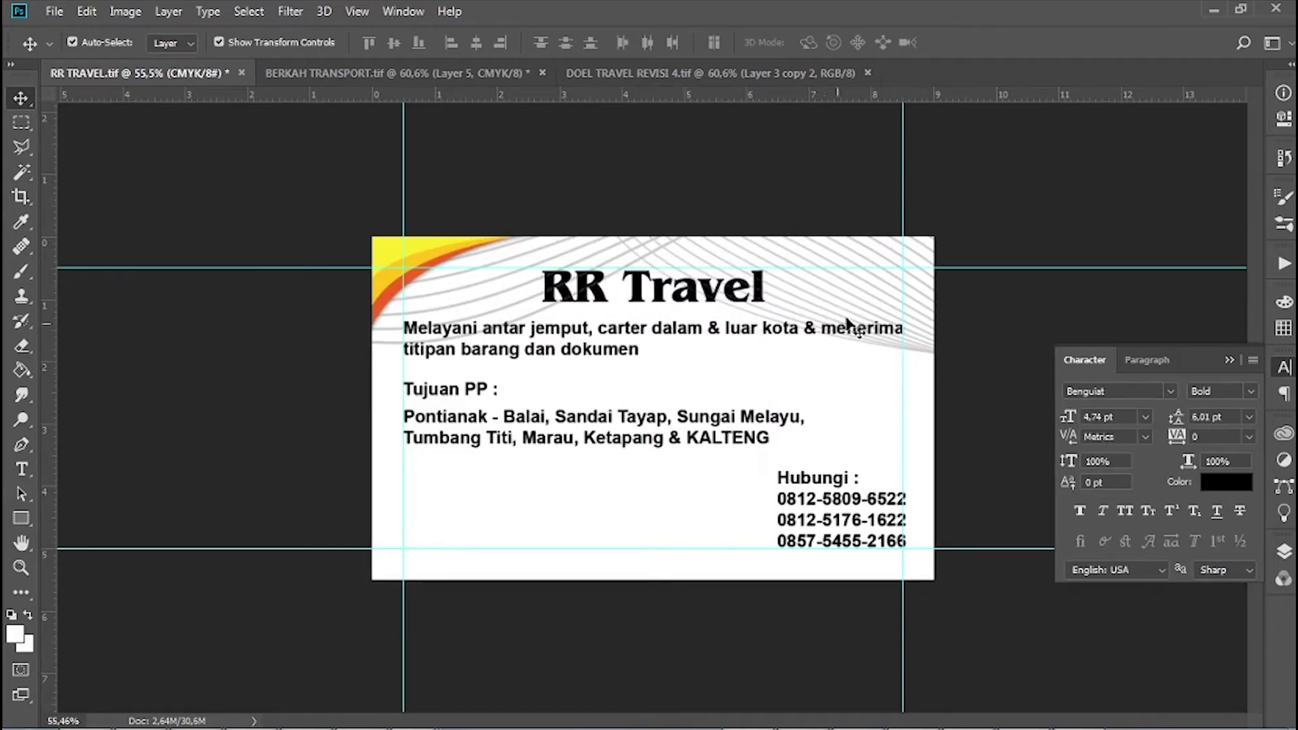
{"action": "left_click", "coordinate": [726, 294]}
{"action": "left_click", "coordinate": [1225, 481]}
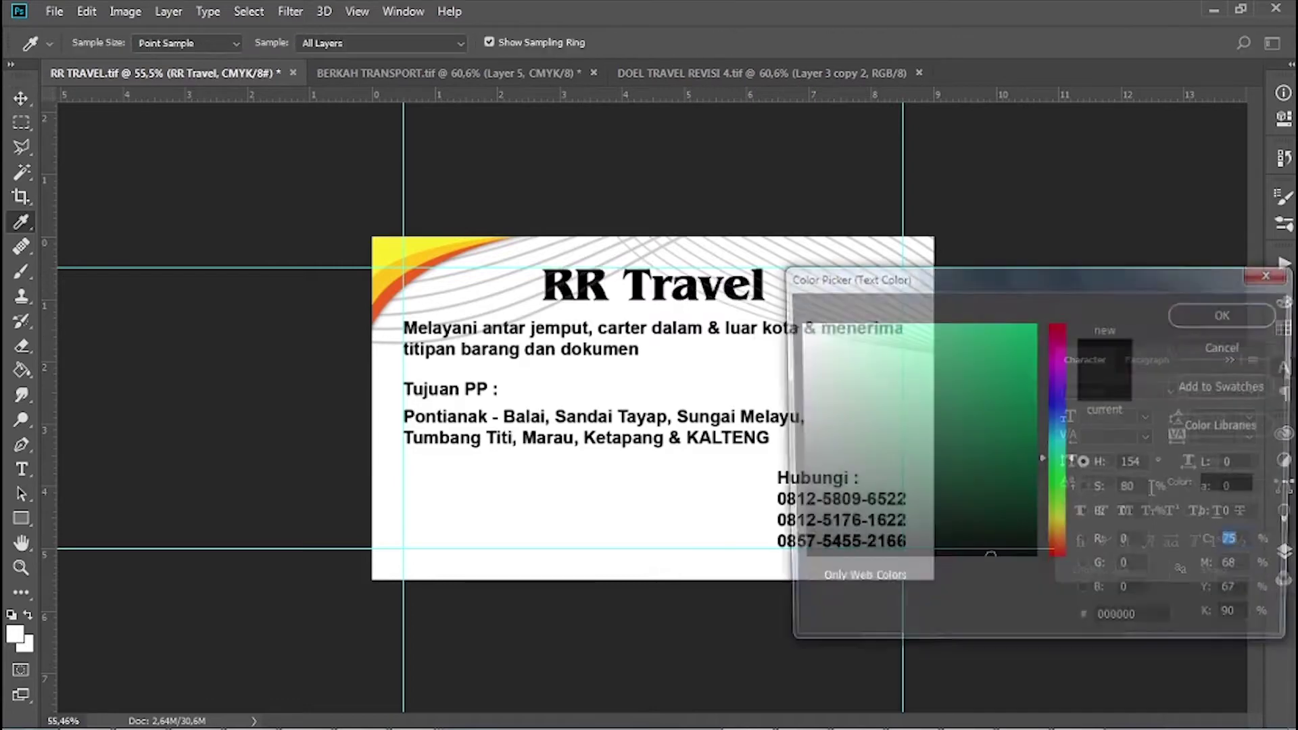
{"action": "left_click_drag", "start_coordinate": [1058, 460], "coordinate": [1058, 324]}
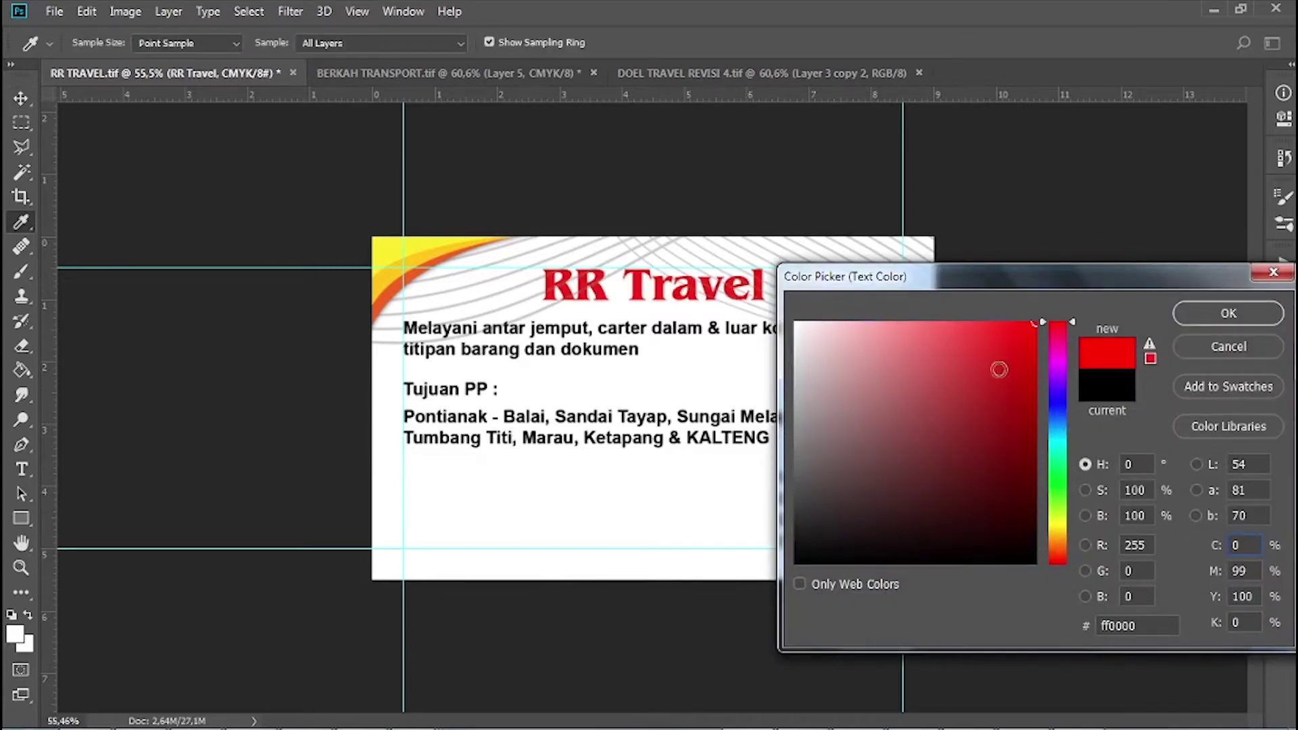
{"action": "left_click", "coordinate": [1229, 313]}
{"action": "left_click", "coordinate": [1284, 553]}
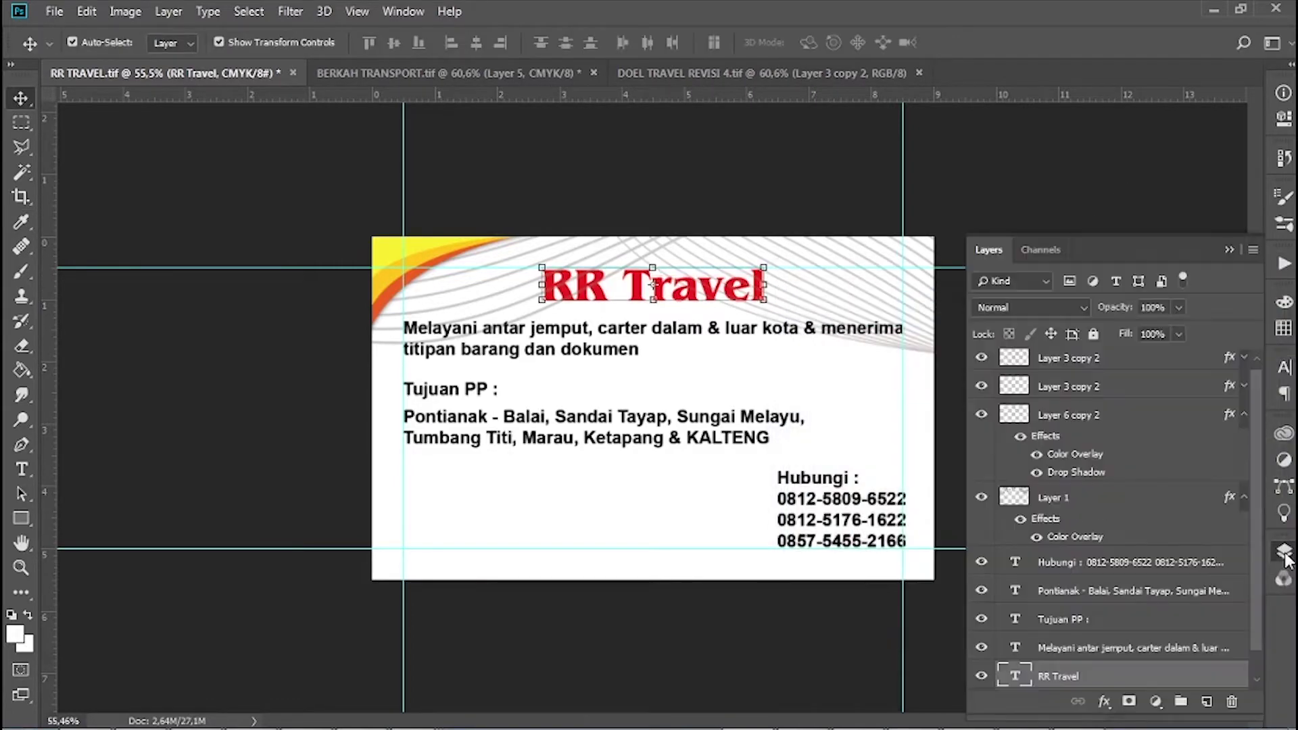
{"action": "left_click", "coordinate": [930, 357]}
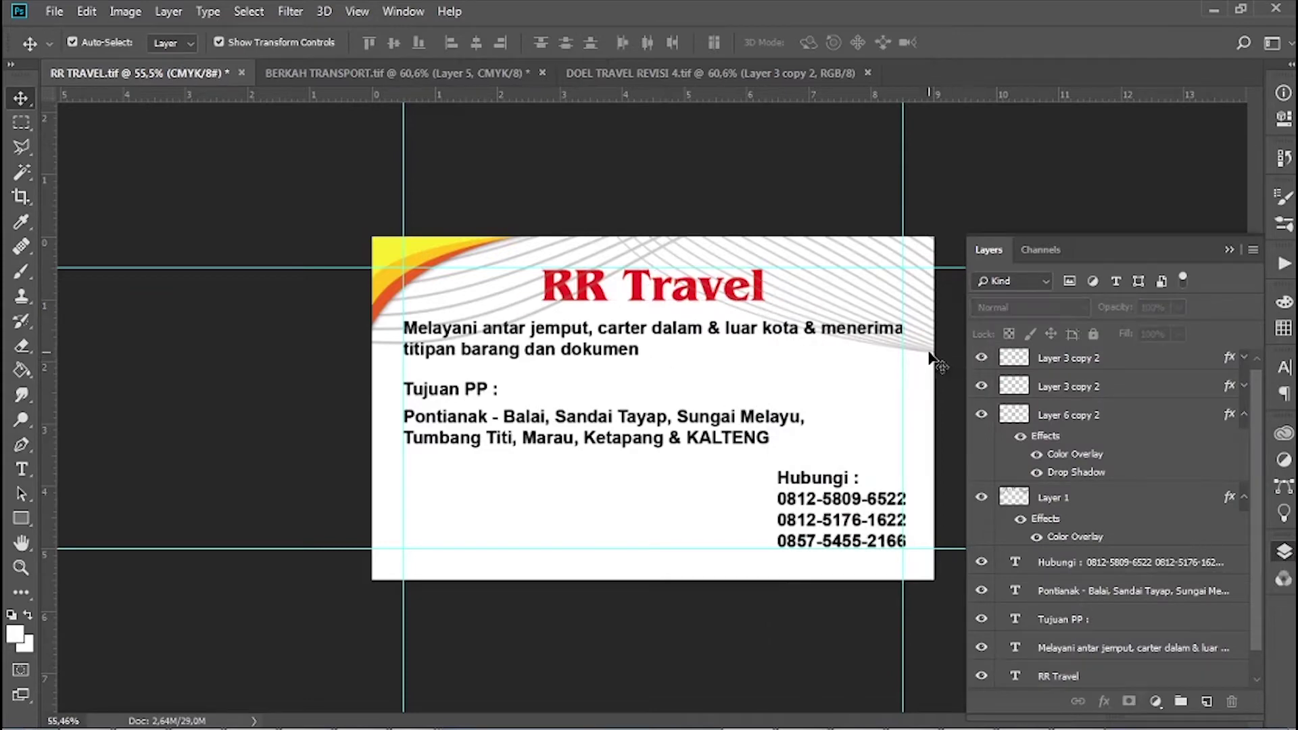
Move the swoosh layers beneath the text layers.
{"action": "left_click", "coordinate": [411, 255]}
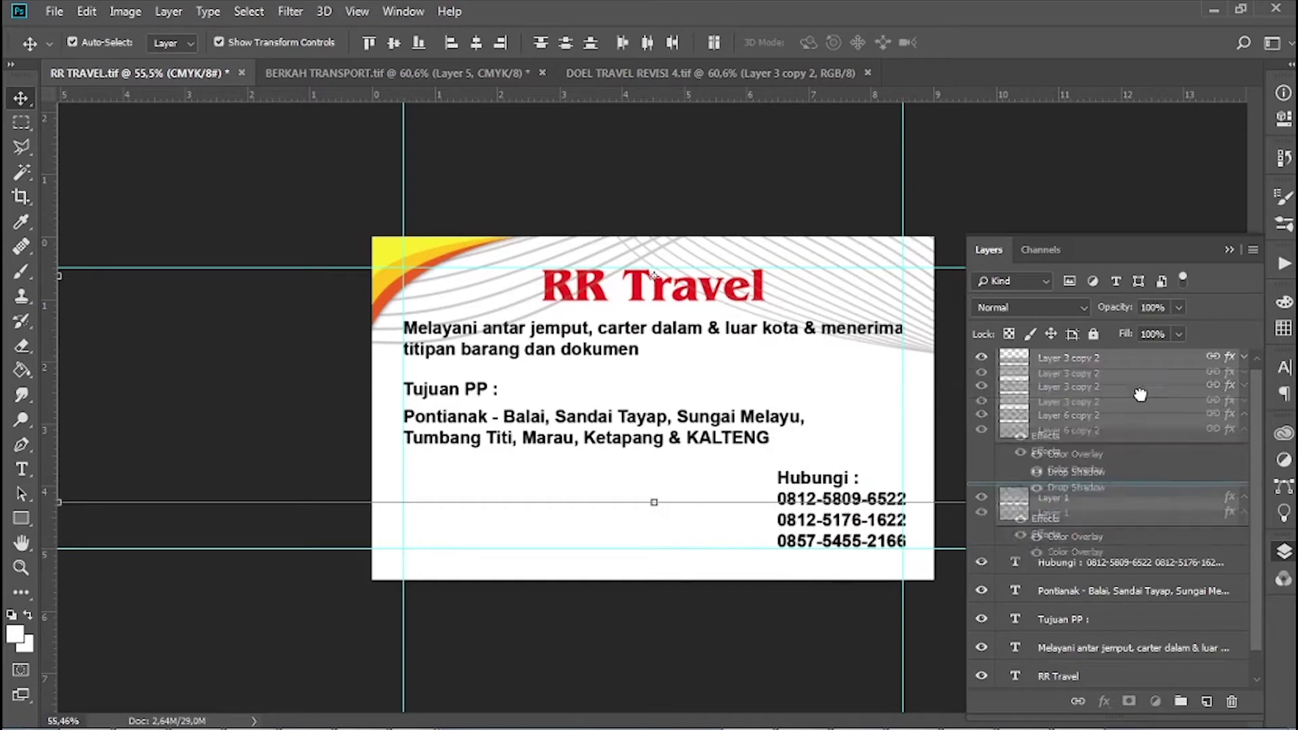
{"action": "mouse_move", "coordinate": [1097, 385]}
{"action": "left_mouse_down"}
{"action": "mouse_move", "coordinate": [1232, 701]}
{"action": "mouse_move", "coordinate": [1095, 663]}
{"action": "left_mouse_up"}
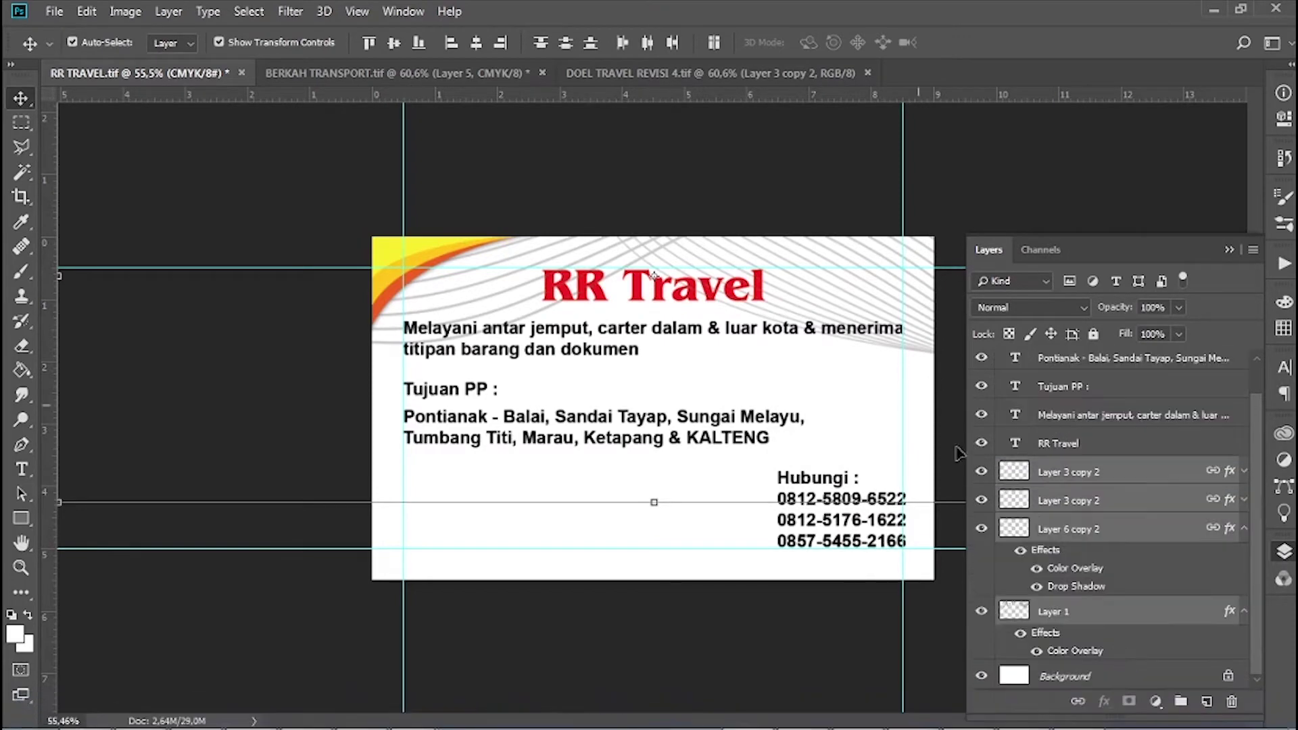
{"action": "left_click", "coordinate": [806, 200]}
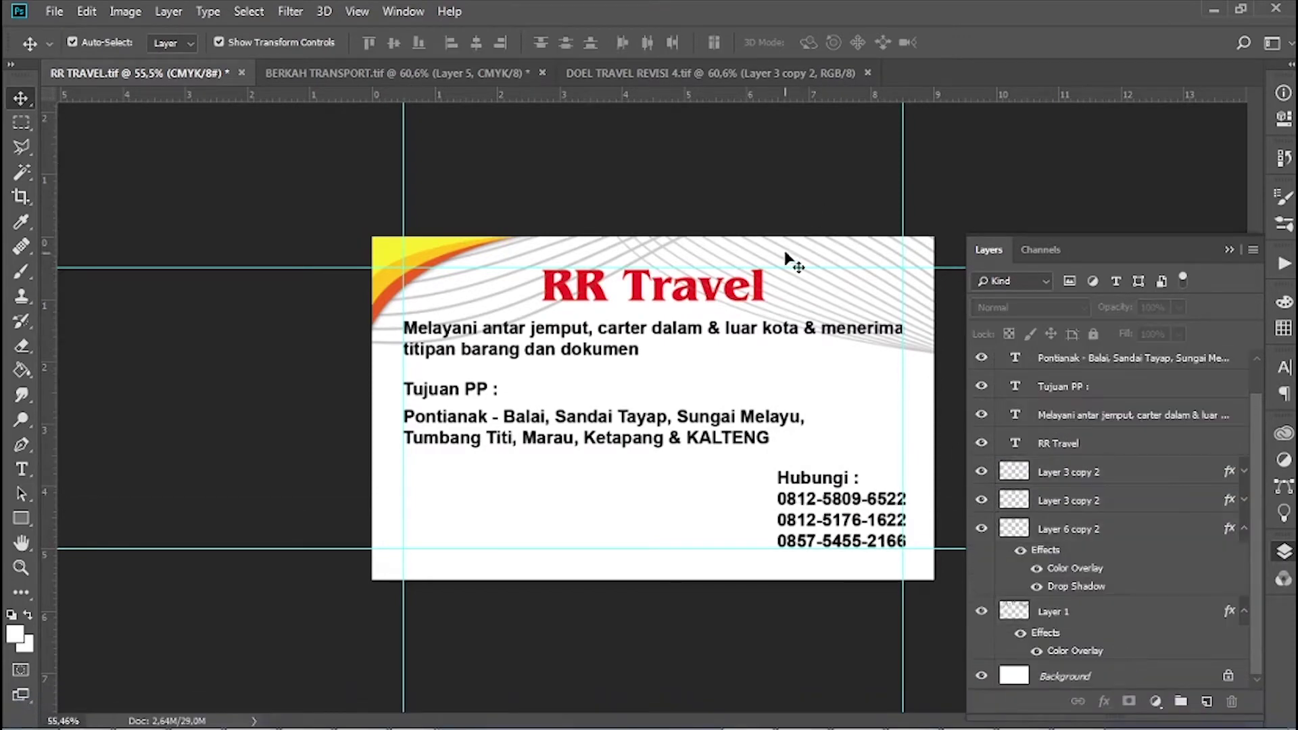
Give the curved-line pattern an orange Color Overlay (f26222) sampled from the corner swoosh.
{"action": "left_click", "coordinate": [915, 352]}
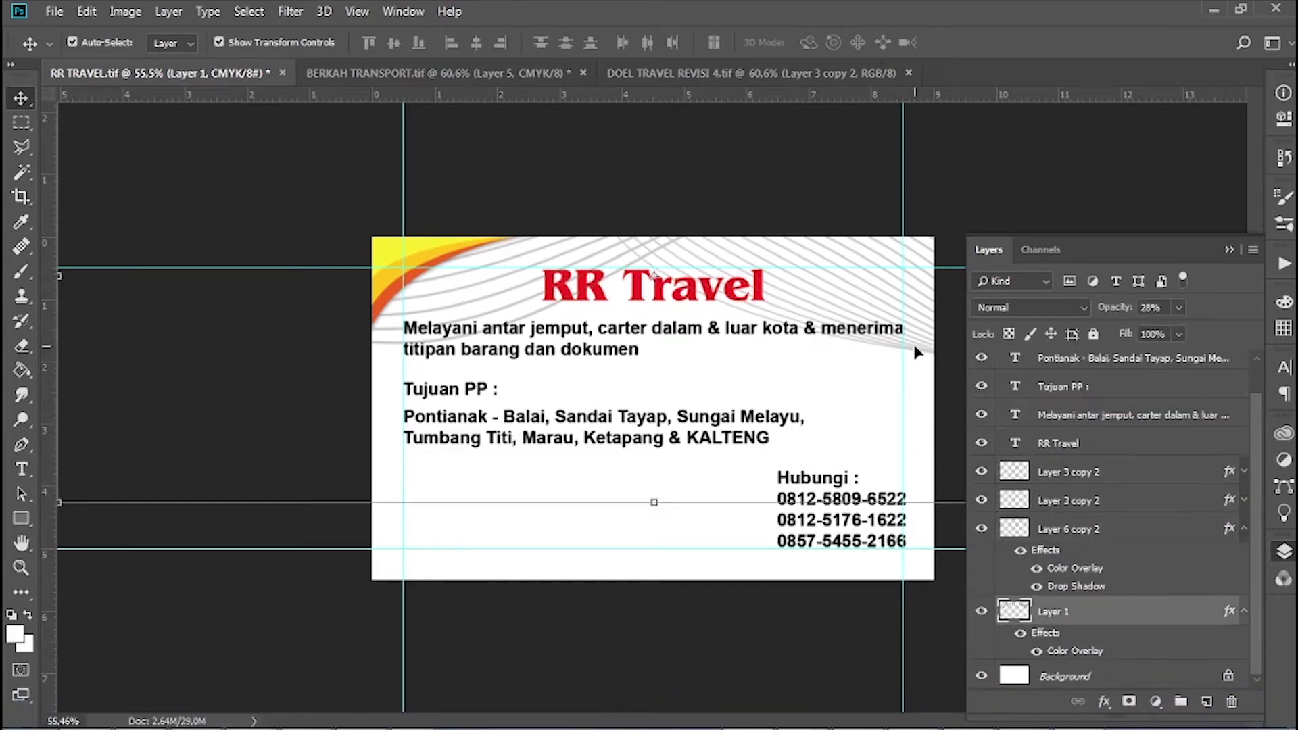
{"action": "double_click", "coordinate": [1231, 611]}
{"action": "left_click", "coordinate": [627, 538]}
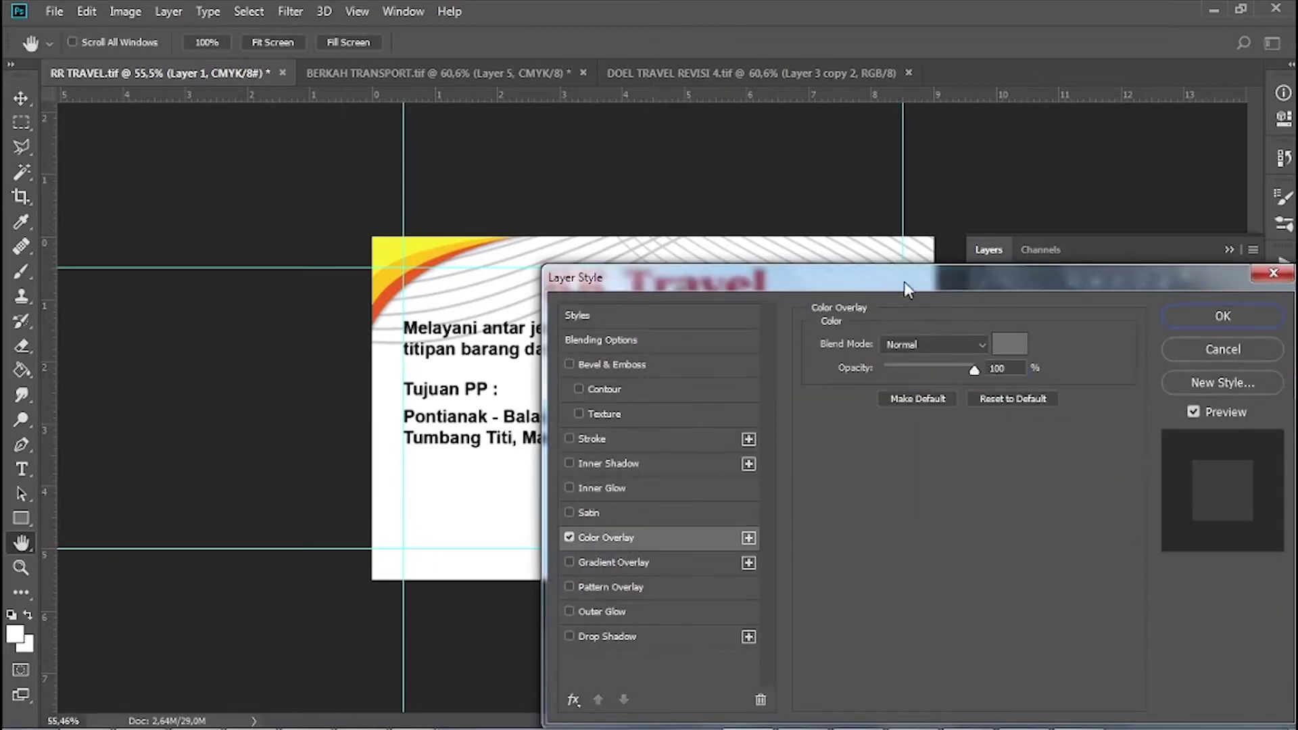
{"action": "left_click_drag", "start_coordinate": [903, 281], "coordinate": [1017, 460]}
{"action": "left_click", "coordinate": [1125, 530]}
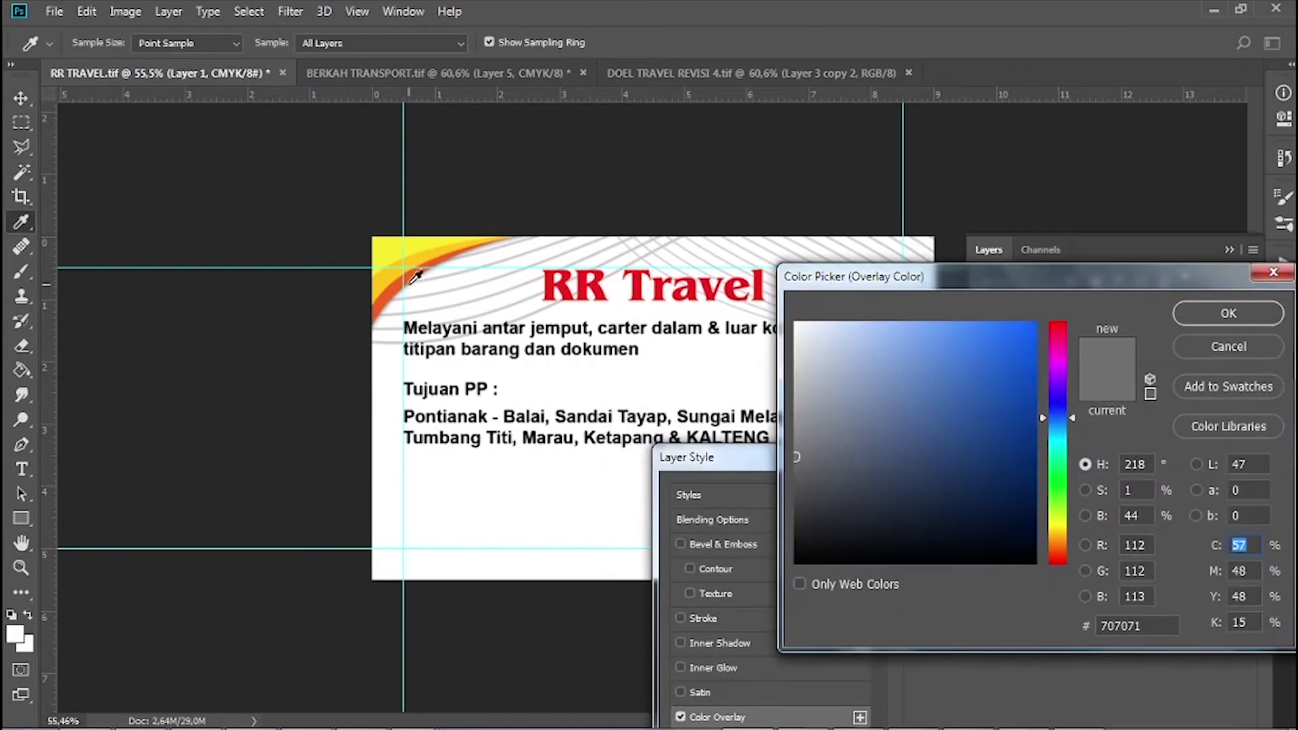
{"action": "left_click", "coordinate": [417, 265]}
{"action": "left_click_drag", "start_coordinate": [410, 265], "coordinate": [415, 263]}
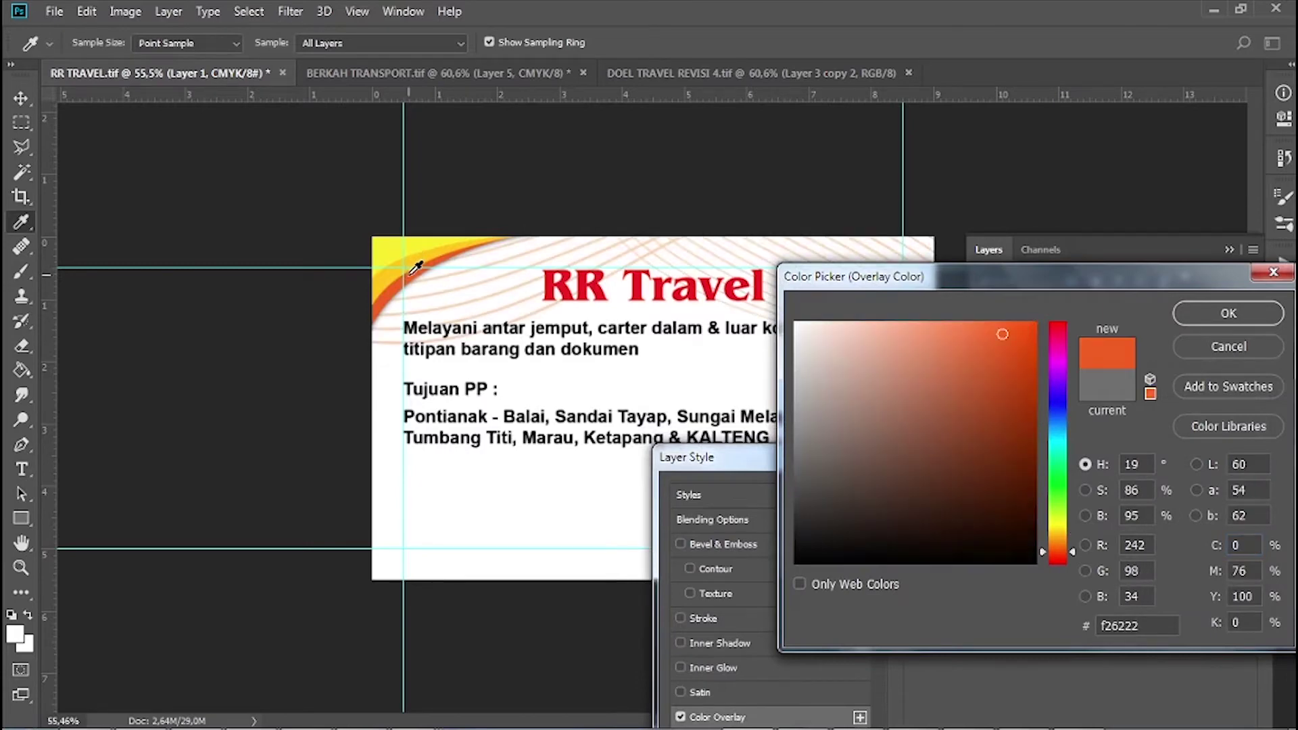
{"action": "left_click", "coordinate": [415, 269]}
{"action": "left_click", "coordinate": [1235, 311]}
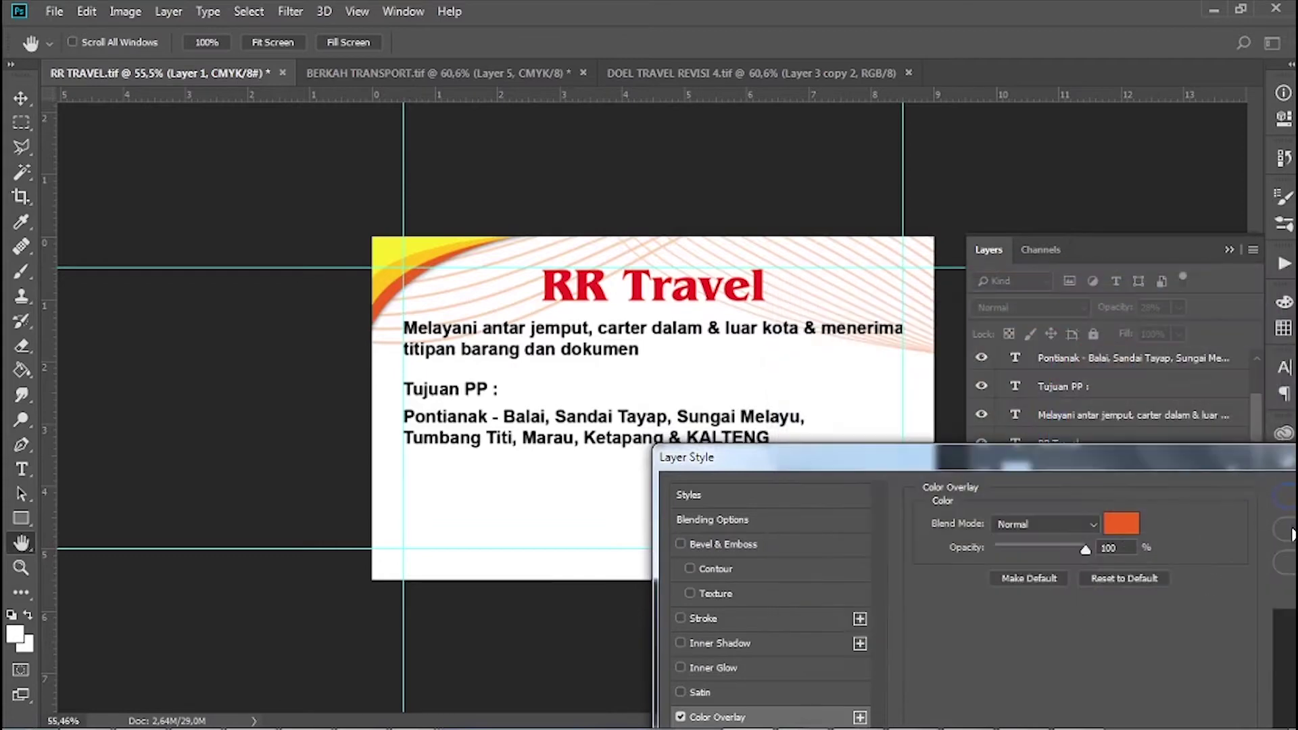
{"action": "left_click", "coordinate": [1251, 473]}
{"action": "left_click", "coordinate": [800, 197]}
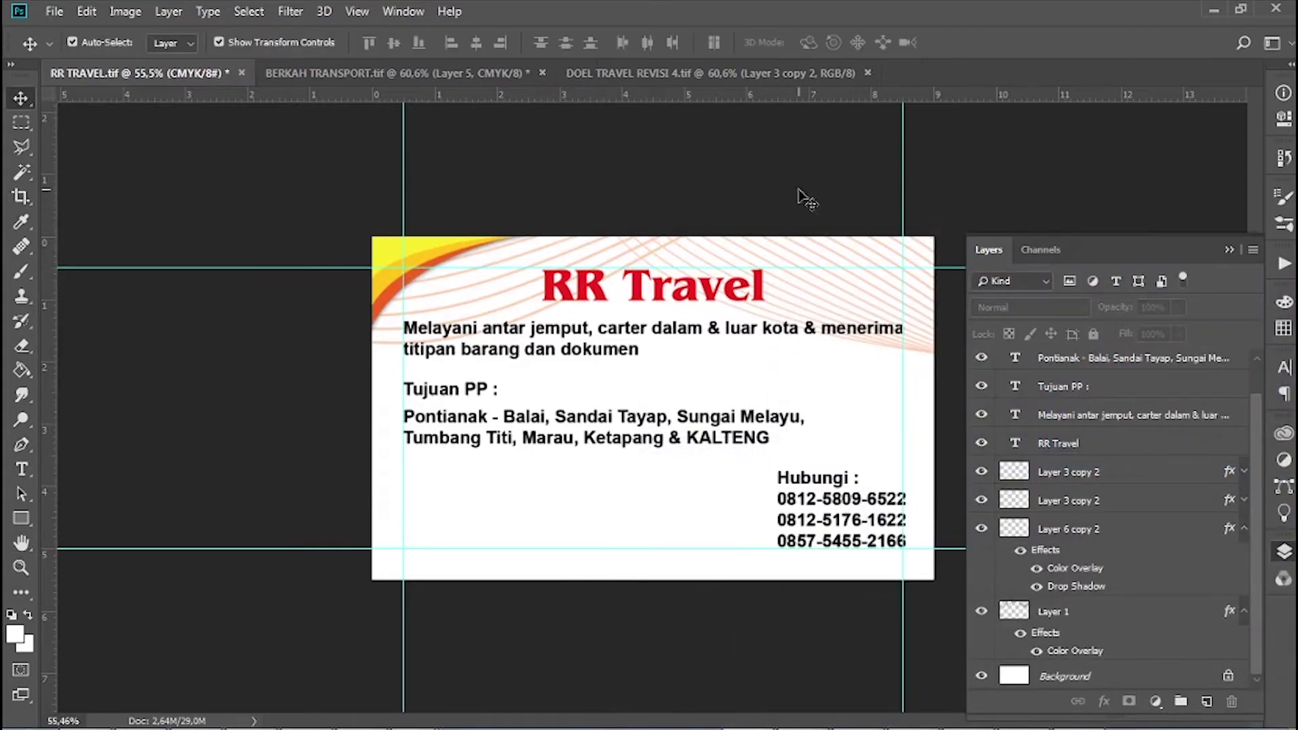
Centre-align the Melayani subtitle and move it under the RR Travel title.
{"action": "left_click", "coordinate": [639, 342]}
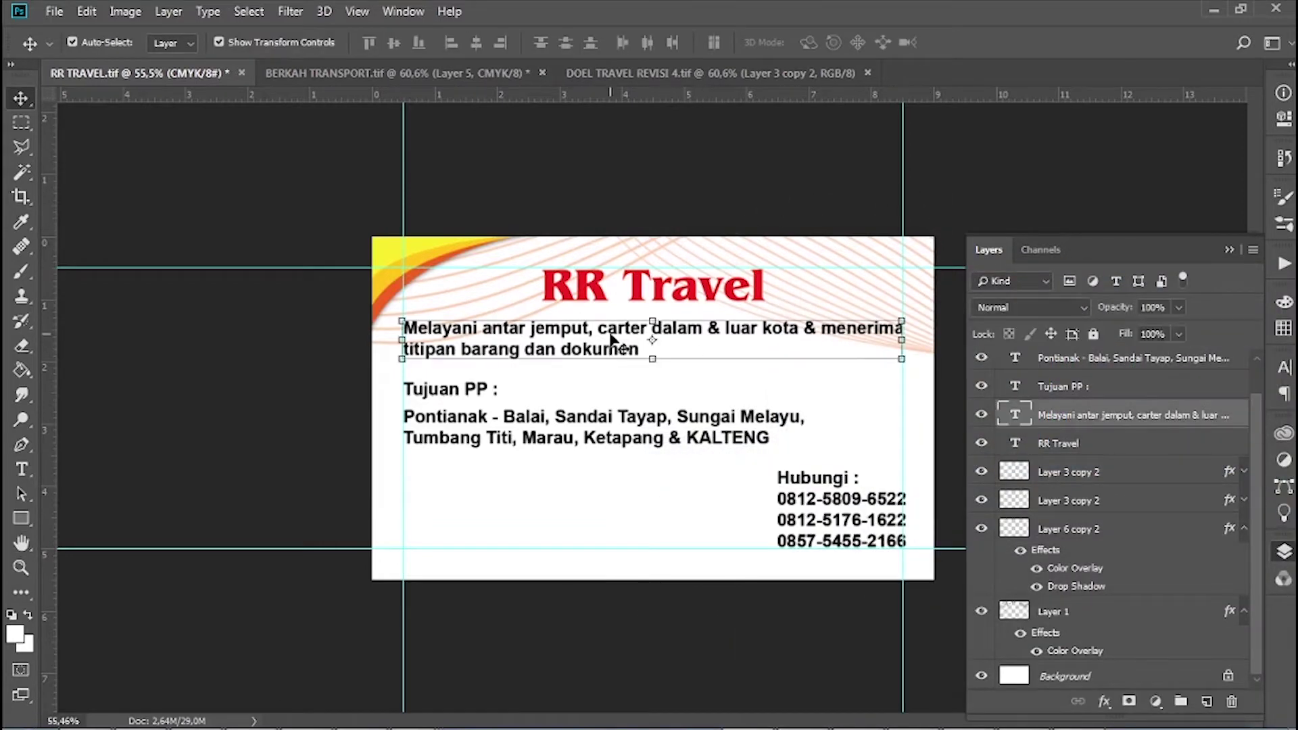
{"action": "left_click", "coordinate": [1284, 395]}
{"action": "left_click", "coordinate": [1104, 394]}
{"action": "mouse_move", "coordinate": [525, 345]}
{"action": "left_mouse_down"}
{"action": "mouse_move", "coordinate": [760, 374]}
{"action": "mouse_move", "coordinate": [803, 329]}
{"action": "left_mouse_up"}
Colour the subtitle yellow (ffc709), sampled from the corner swoosh.
{"action": "left_click", "coordinate": [1090, 361]}
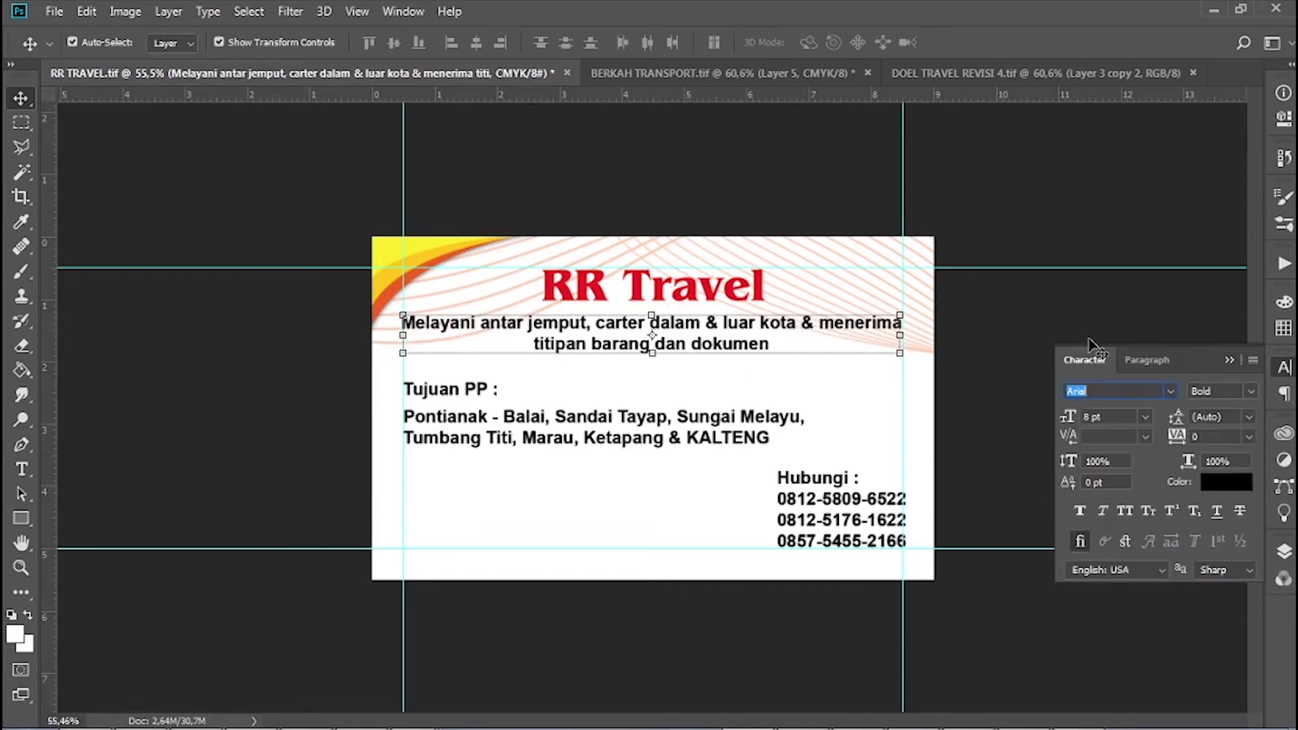
{"action": "left_click", "coordinate": [1225, 484]}
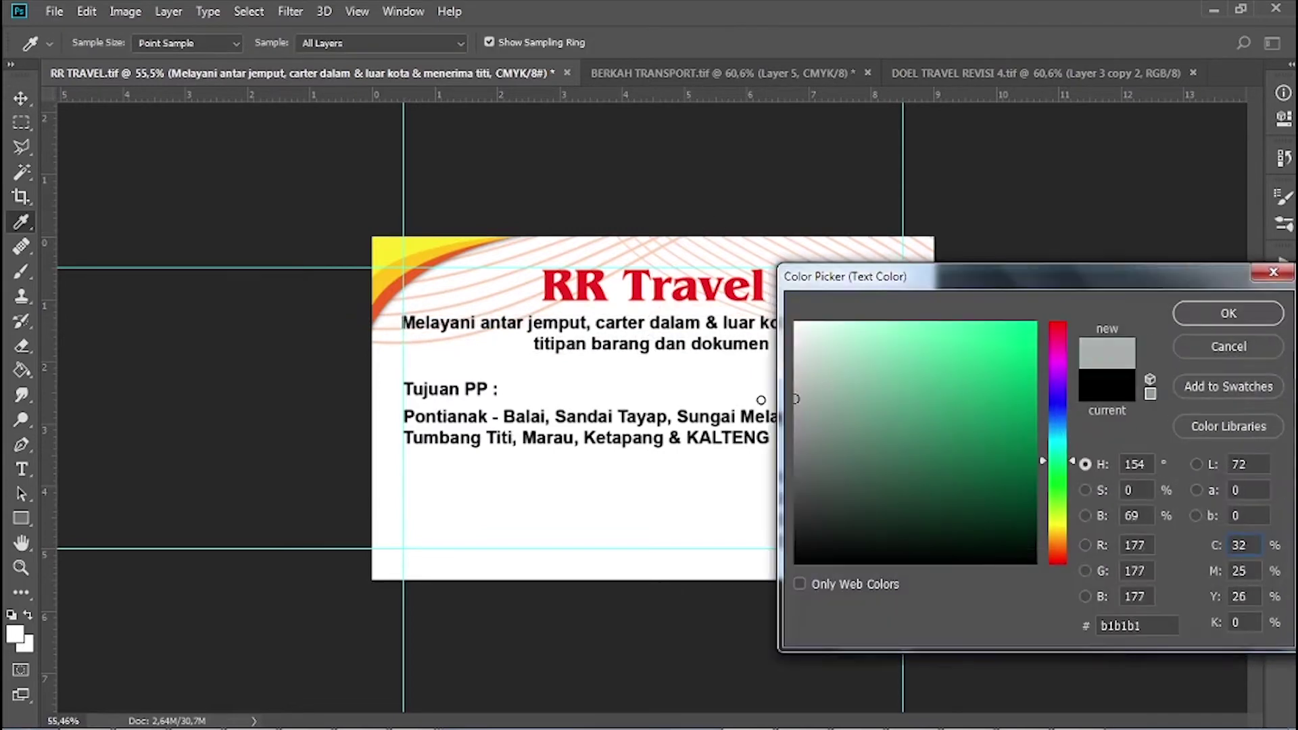
{"action": "left_click", "coordinate": [1227, 315]}
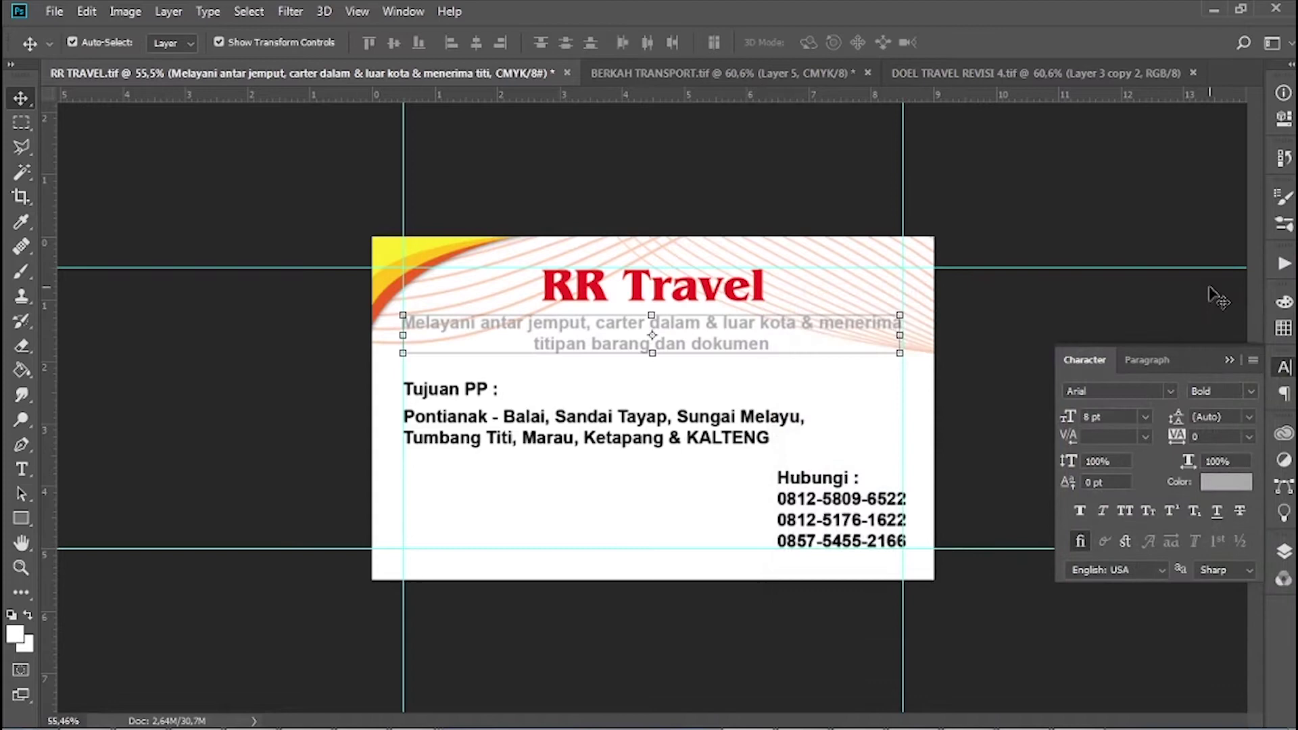
{"action": "left_click", "coordinate": [1228, 483]}
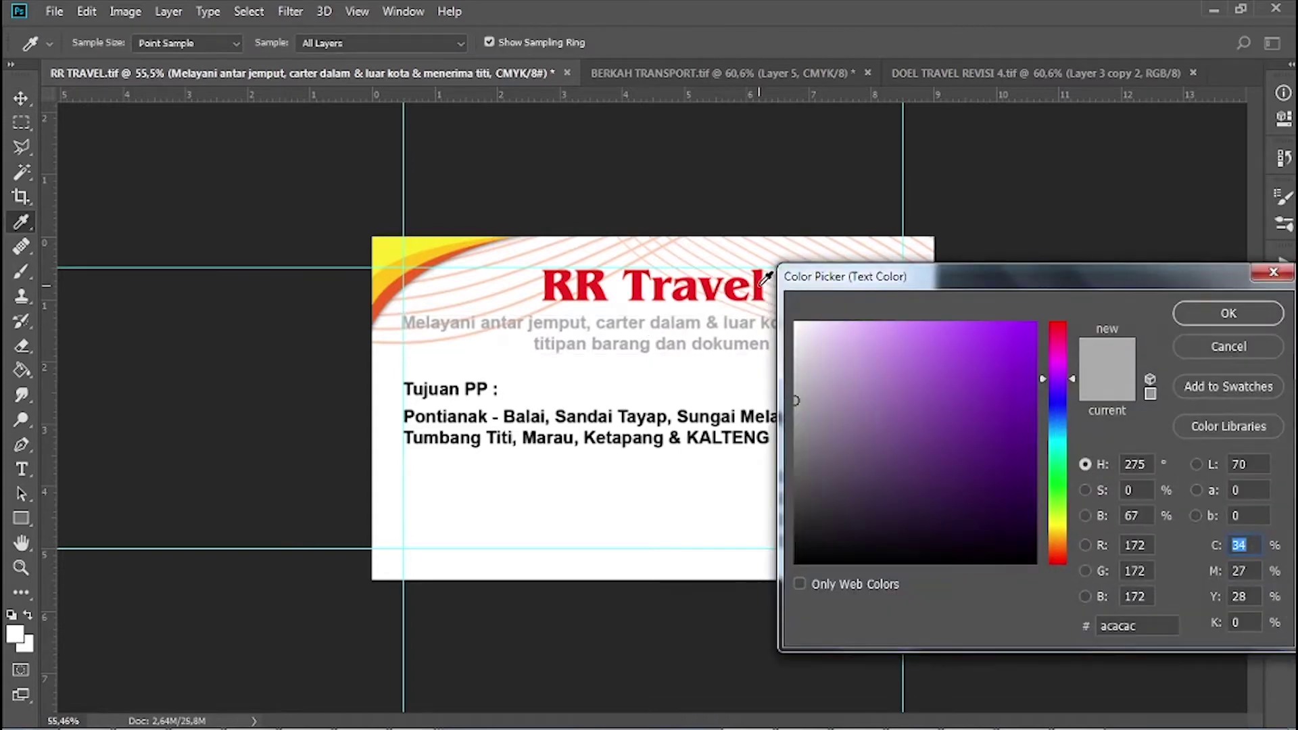
{"action": "left_click", "coordinate": [762, 282]}
{"action": "left_click", "coordinate": [404, 276]}
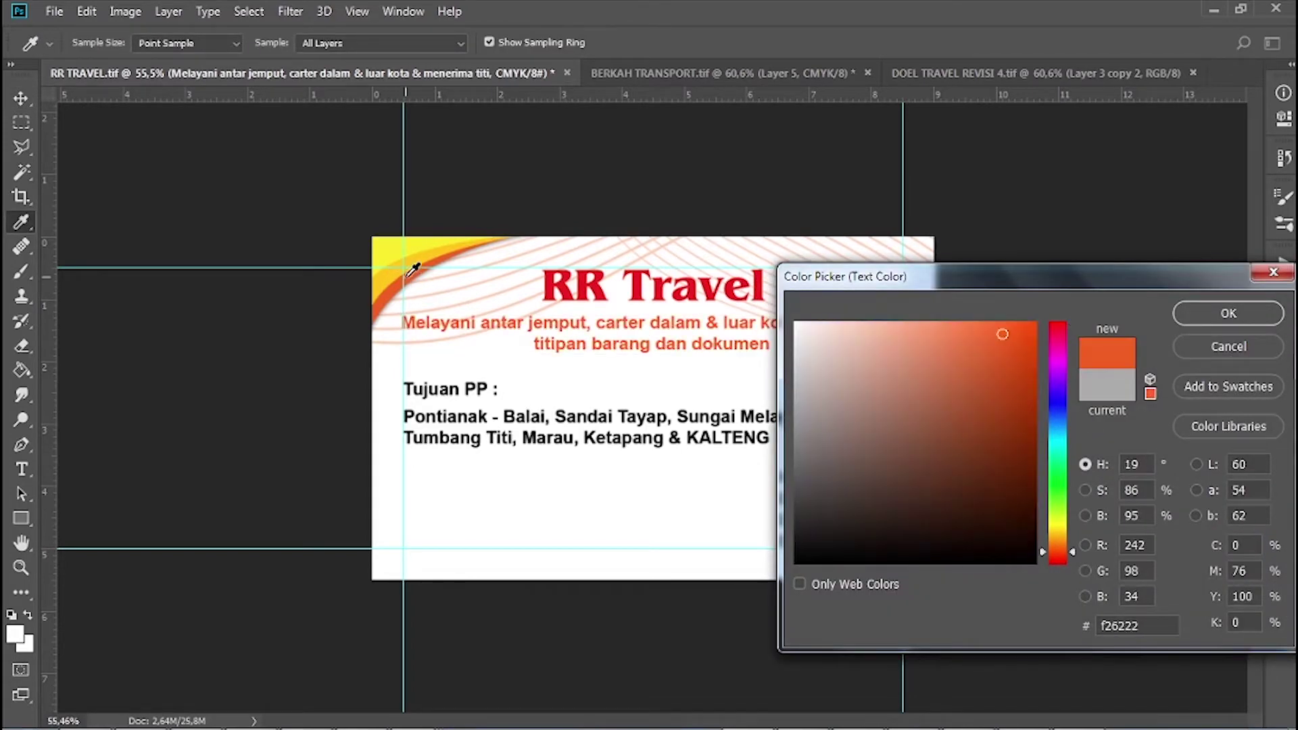
{"action": "left_click", "coordinate": [1229, 314]}
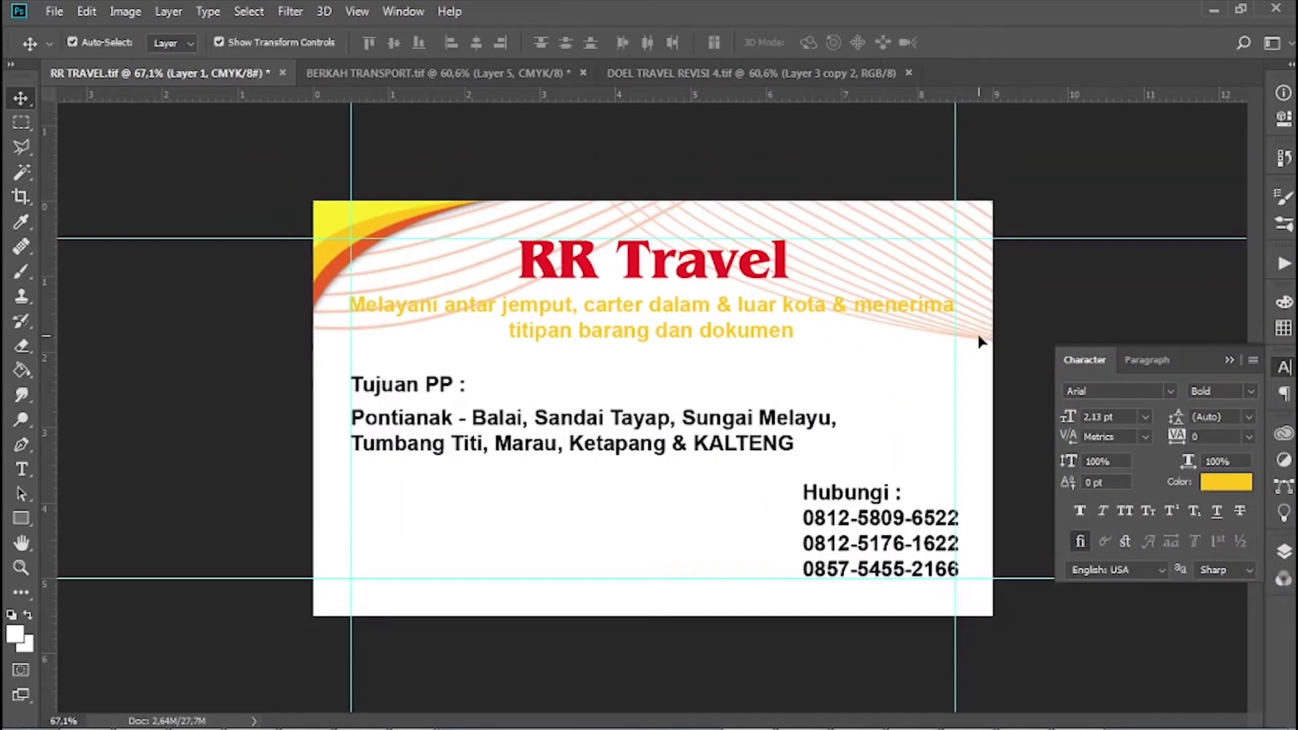
Reopen the line pattern's colour overlay settings and close them again.
{"action": "key", "text": "F7"}
{"action": "double_click", "coordinate": [1054, 649]}
{"action": "left_click", "coordinate": [976, 342]}
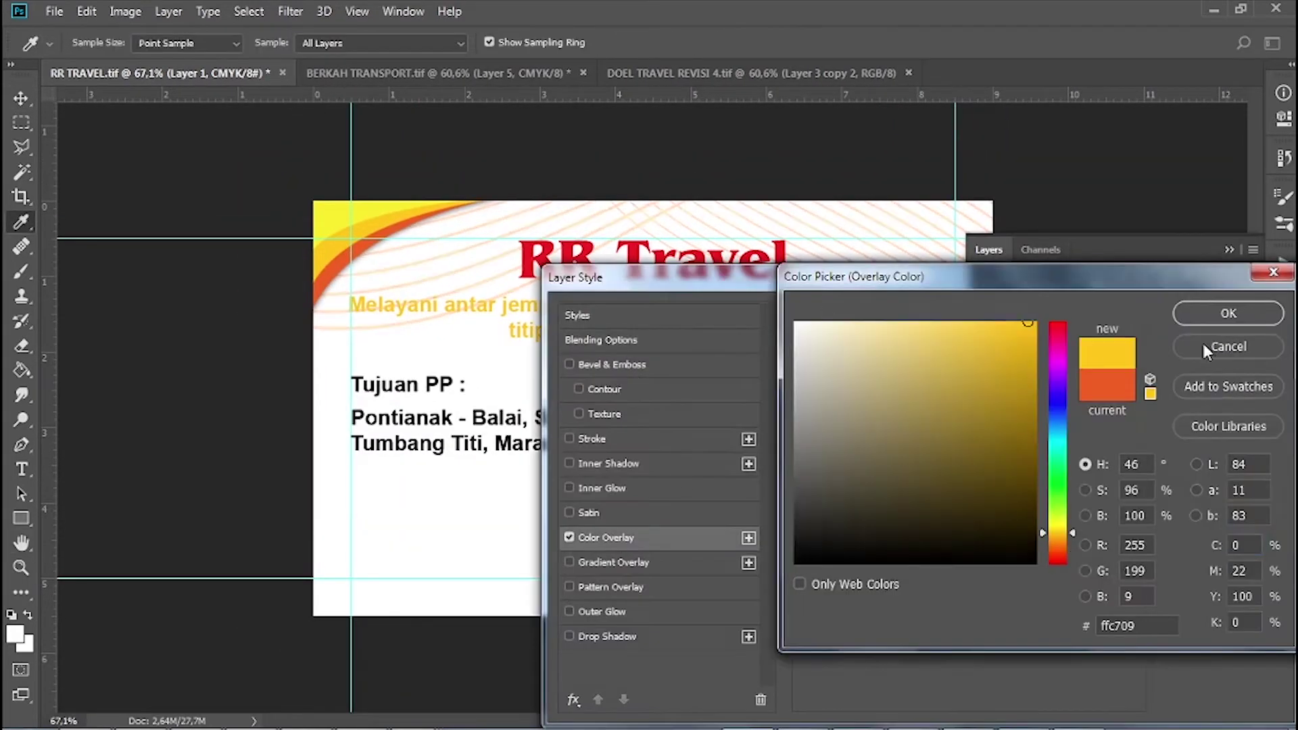
{"action": "left_click", "coordinate": [1228, 313]}
Move the Hubungi contact block left onto the card.
{"action": "left_click", "coordinate": [1128, 358]}
{"action": "left_click", "coordinate": [1082, 386], "text": "shift"}
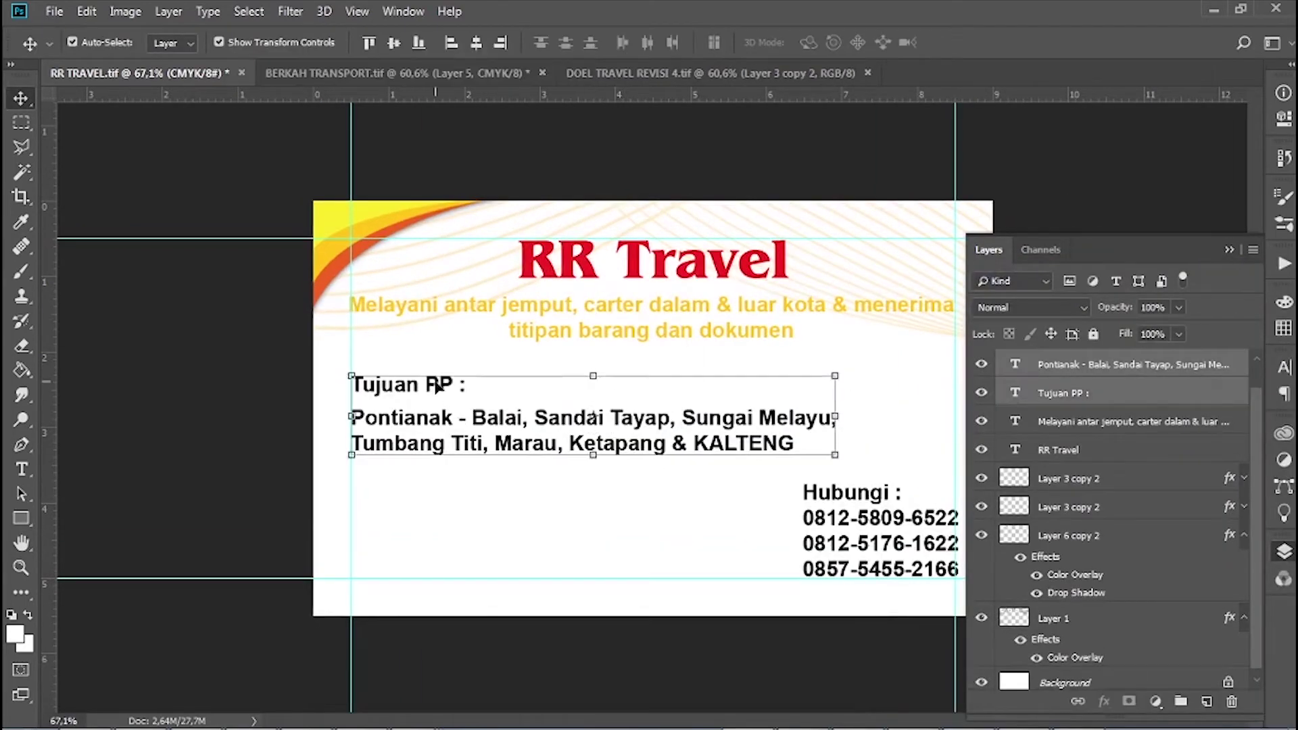
{"action": "key", "text": "F7"}
{"action": "left_click_drag", "start_coordinate": [840, 506], "coordinate": [442, 507]}
Move the Pontianak destination text up toward the subtitle.
{"action": "left_click", "coordinate": [639, 323]}
{"action": "left_click", "coordinate": [1283, 367]}
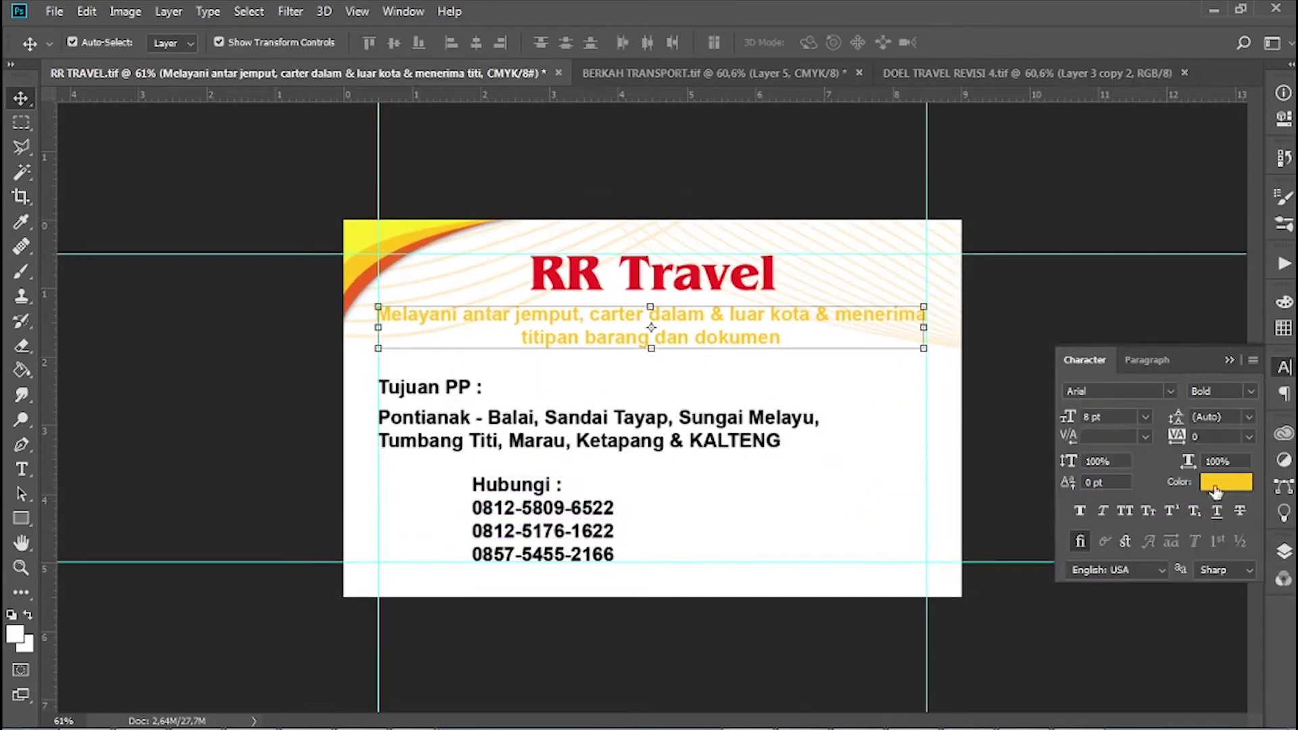
{"action": "left_click", "coordinate": [820, 424]}
{"action": "scroll", "coordinate": [649, 409], "scroll_direction": "up", "scroll_amount": 1}
{"action": "left_click_drag", "start_coordinate": [458, 427], "coordinate": [459, 406]}
Duplicate the orange swoosh, rotate the copy 180° and place it bottom-right.
{"action": "left_click_drag", "start_coordinate": [638, 234], "coordinate": [935, 525]}
{"action": "key", "text": "ctrl+t"}
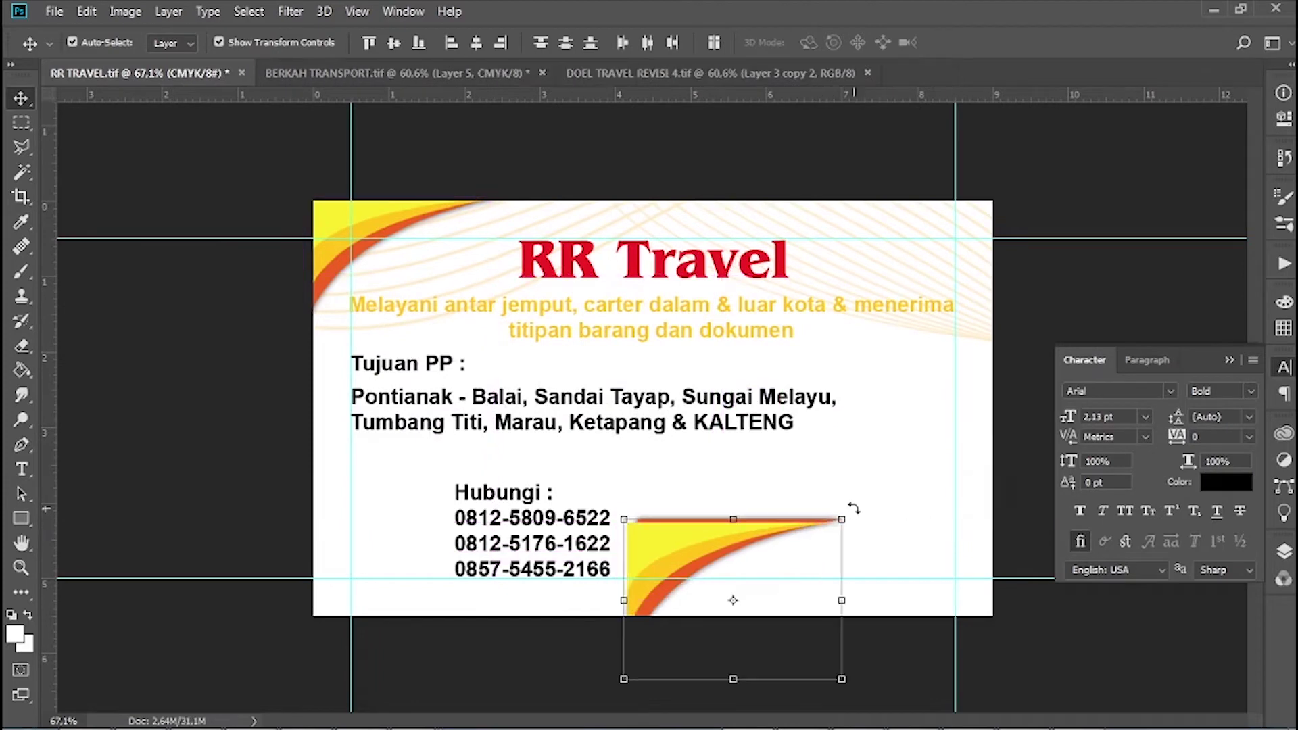
{"action": "left_click_drag", "start_coordinate": [854, 509], "coordinate": [611, 690]}
{"action": "left_click_drag", "start_coordinate": [838, 600], "coordinate": [988, 552]}
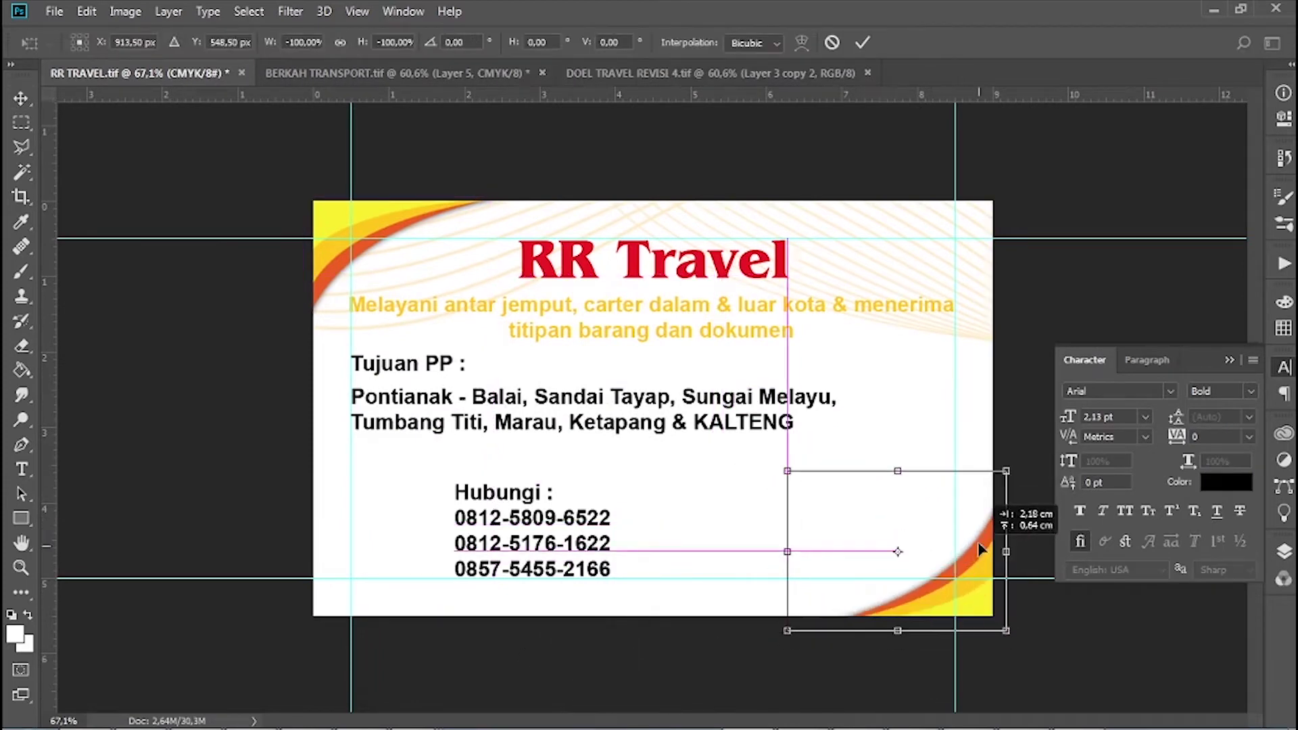
{"action": "left_click", "coordinate": [21, 98]}
{"action": "left_click", "coordinate": [589, 287]}
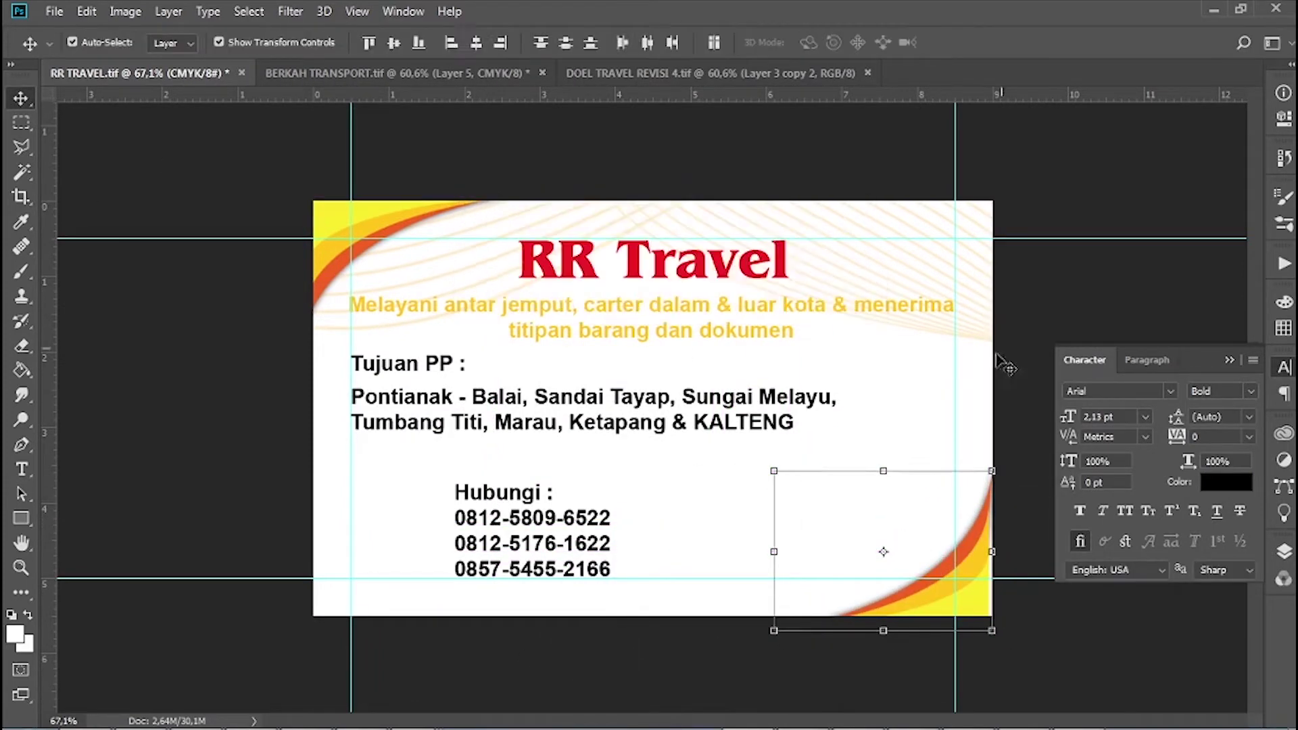
{"action": "scroll", "coordinate": [712, 456], "scroll_direction": "up", "scroll_amount": 2}
{"action": "left_click", "coordinate": [713, 456]}
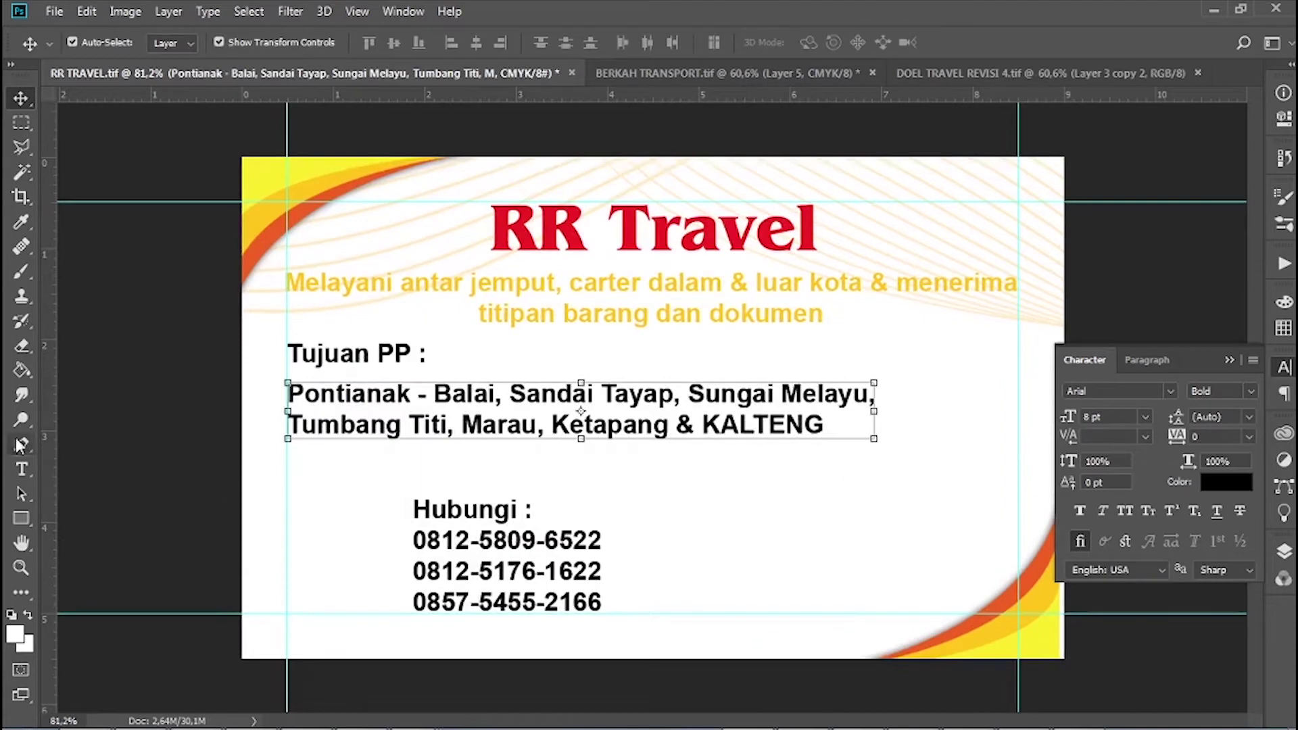
Rewrap the destination text to break before Marau and narrow it to 96% width.
{"action": "left_click", "coordinate": [21, 469]}
{"action": "left_click", "coordinate": [280, 424]}
{"action": "key", "text": "BackSpace"}
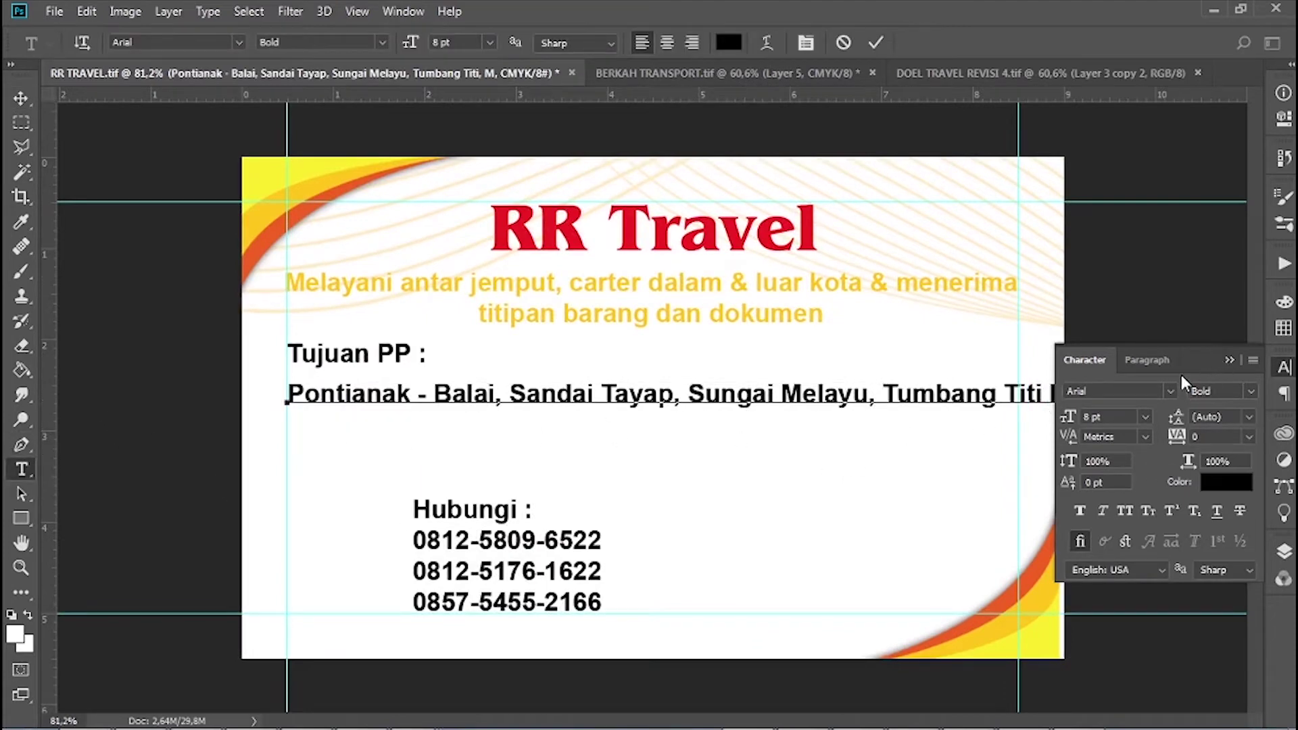
{"action": "key", "text": "Return"}
{"action": "key", "text": "ctrl+a"}
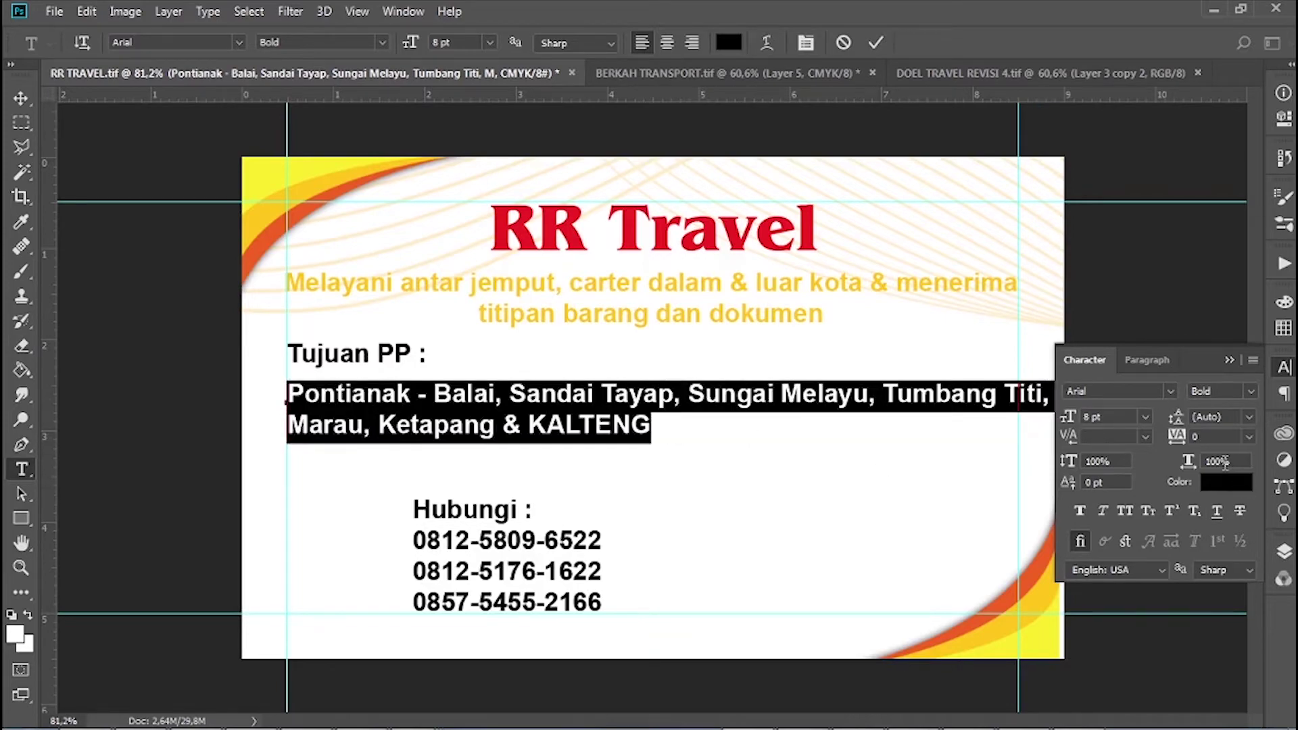
{"action": "key", "text": "Down"}
{"action": "key", "text": "Down"}
{"action": "key", "text": "Down"}
{"action": "key", "text": "Down"}
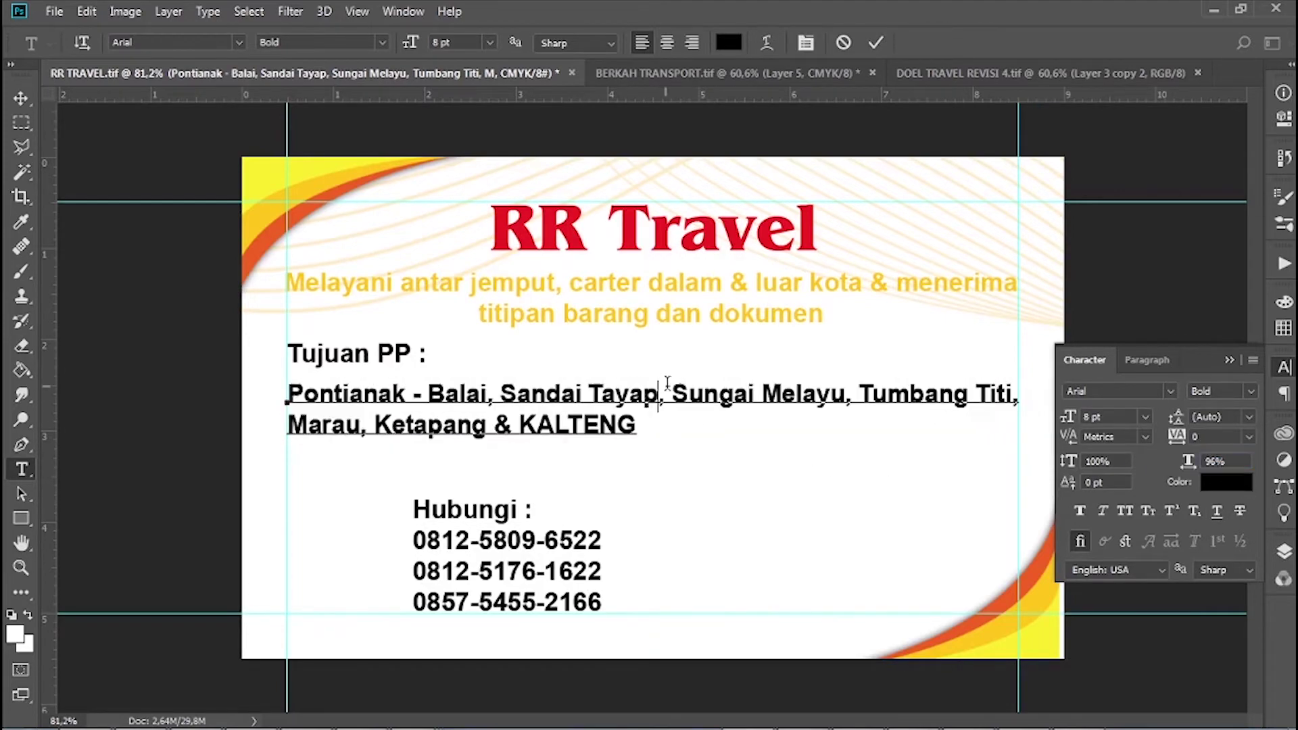
{"action": "left_click", "coordinate": [662, 409]}
{"action": "left_click", "coordinate": [19, 100]}
Move the destination text up under Tujuan PP and shift the Hubungi block left.
{"action": "scroll", "coordinate": [176, 378], "scroll_direction": "down", "scroll_amount": 1}
{"action": "scroll", "coordinate": [174, 382], "scroll_direction": "up", "scroll_amount": 3}
{"action": "scroll", "coordinate": [191, 377], "scroll_direction": "down", "scroll_amount": 1}
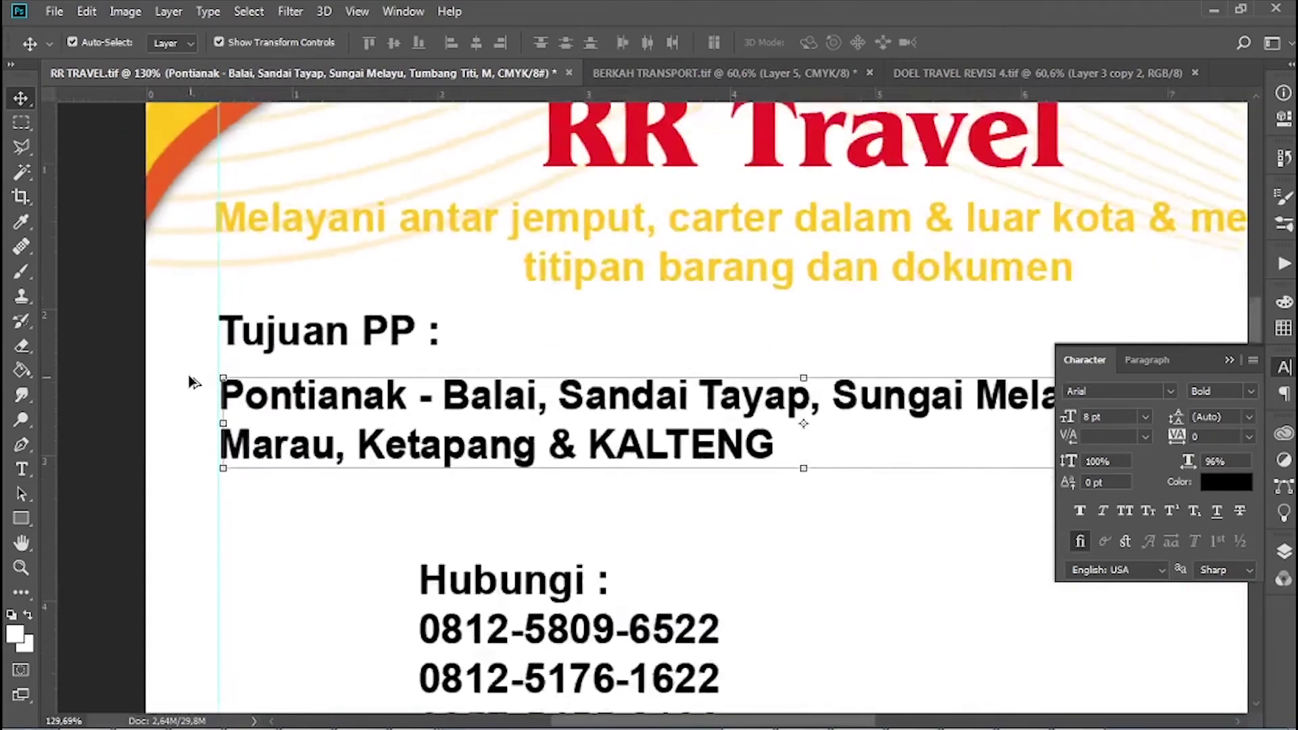
{"action": "scroll", "coordinate": [191, 376], "scroll_direction": "down", "scroll_amount": 2}
{"action": "left_click_drag", "start_coordinate": [456, 438], "coordinate": [436, 365]}
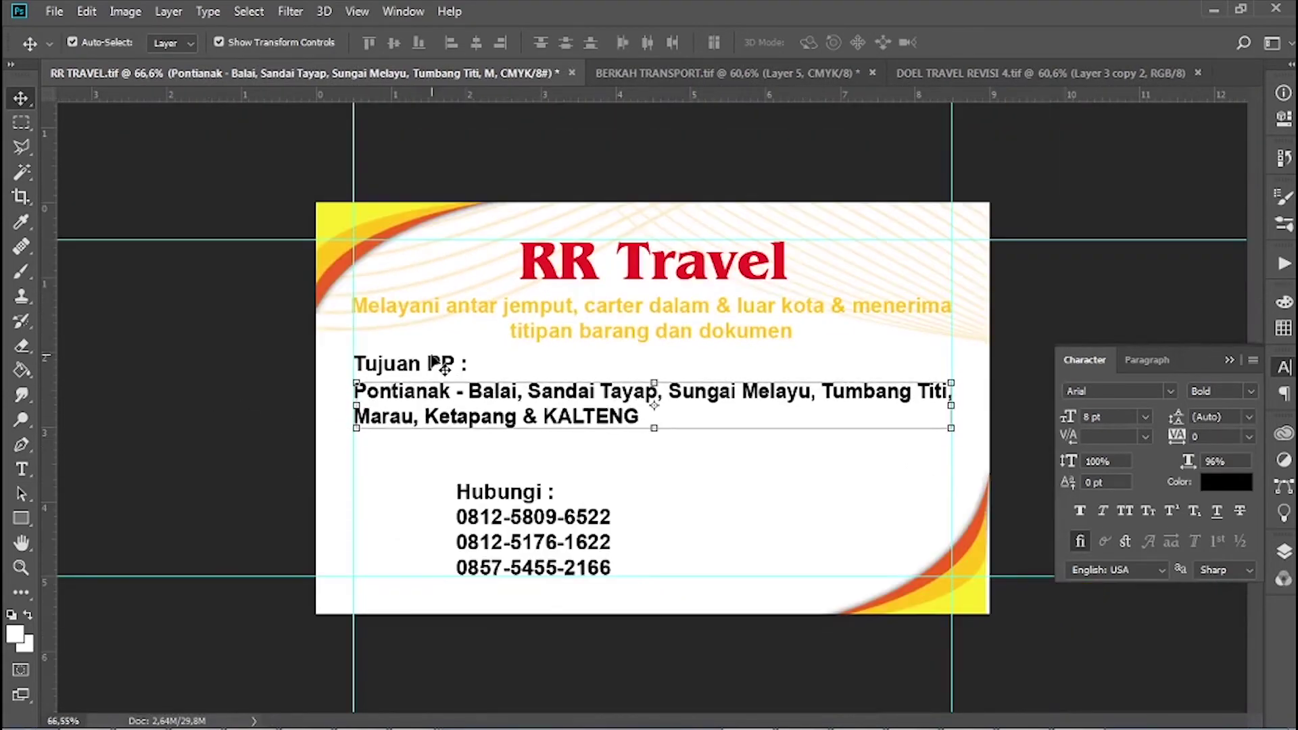
{"action": "left_click", "coordinate": [435, 363], "text": "shift"}
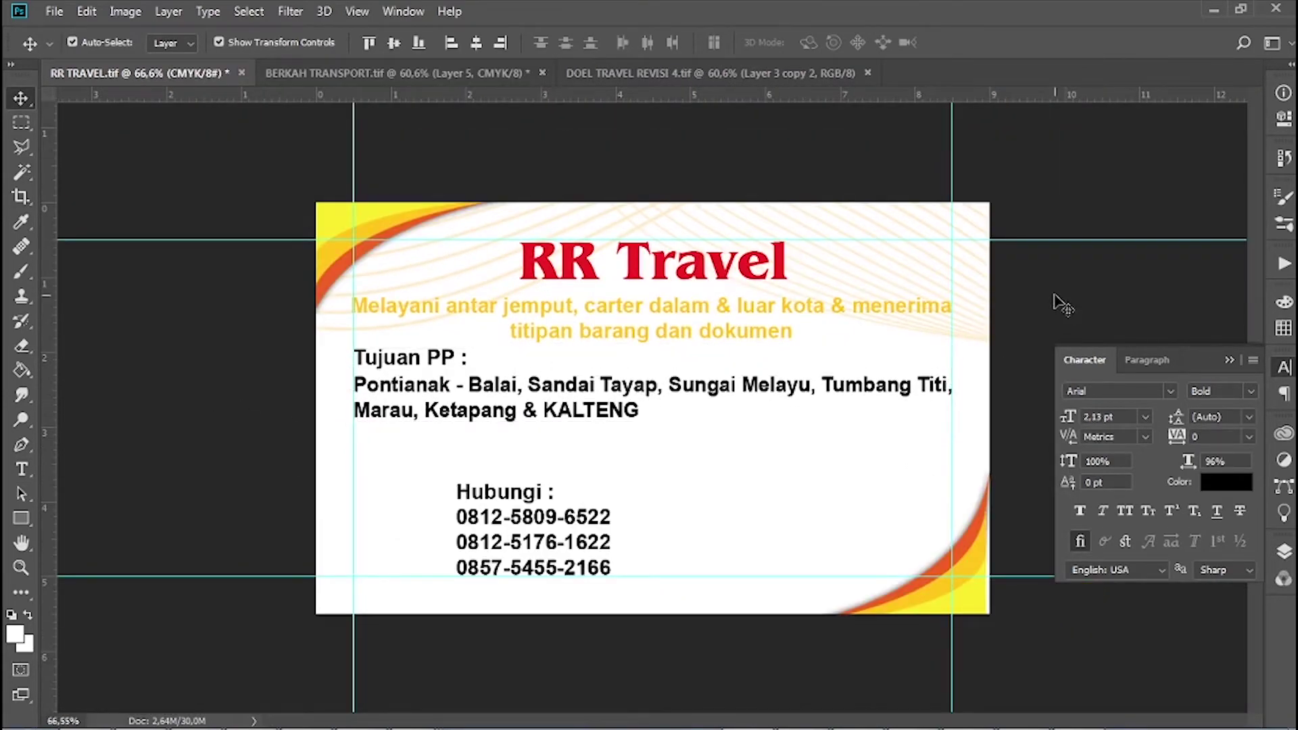
{"action": "left_click_drag", "start_coordinate": [515, 537], "coordinate": [422, 526]}
Add a line break before Sungai so the destination list spans three lines.
{"action": "left_click", "coordinate": [519, 404]}
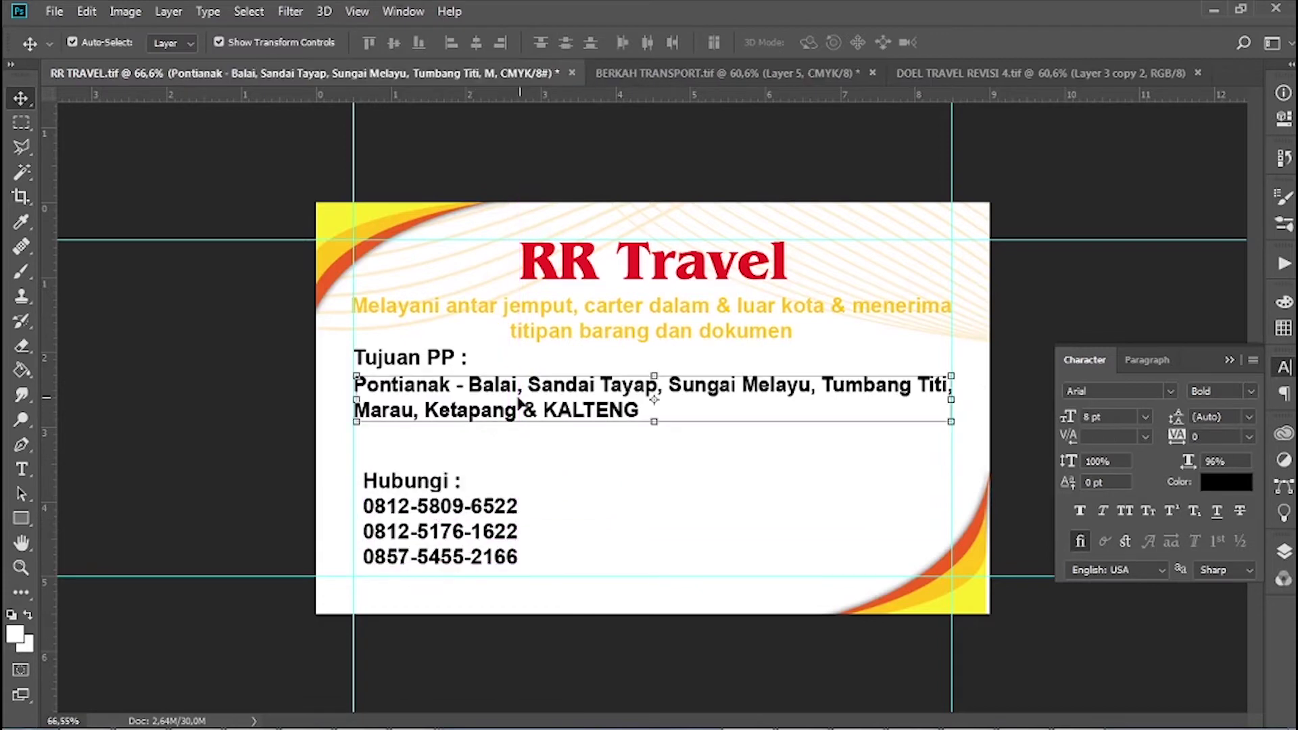
{"action": "left_click", "coordinate": [22, 468]}
{"action": "left_click", "coordinate": [822, 373]}
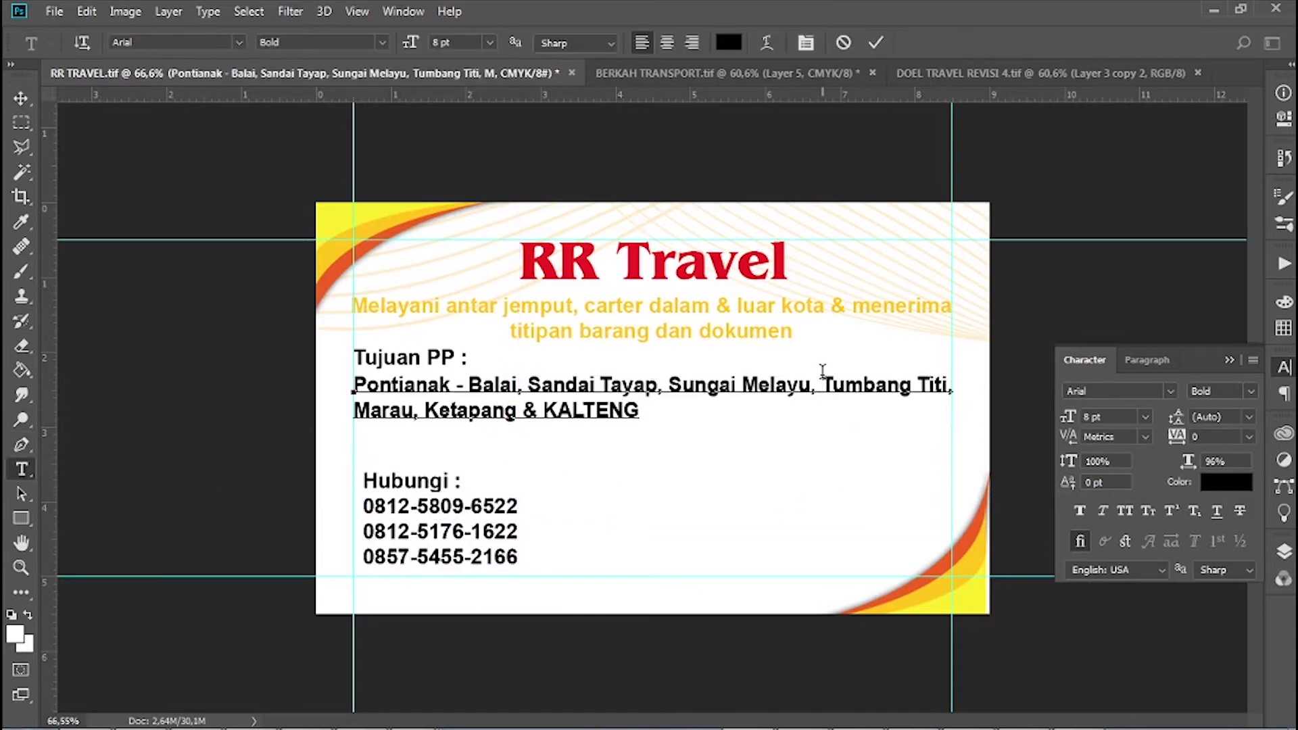
{"action": "left_click", "coordinate": [669, 386]}
{"action": "key", "text": "Return"}
{"action": "left_click", "coordinate": [21, 101]}
Align the Hubungi block to the guide and shift the route text slightly lower.
{"action": "left_click", "coordinate": [440, 514]}
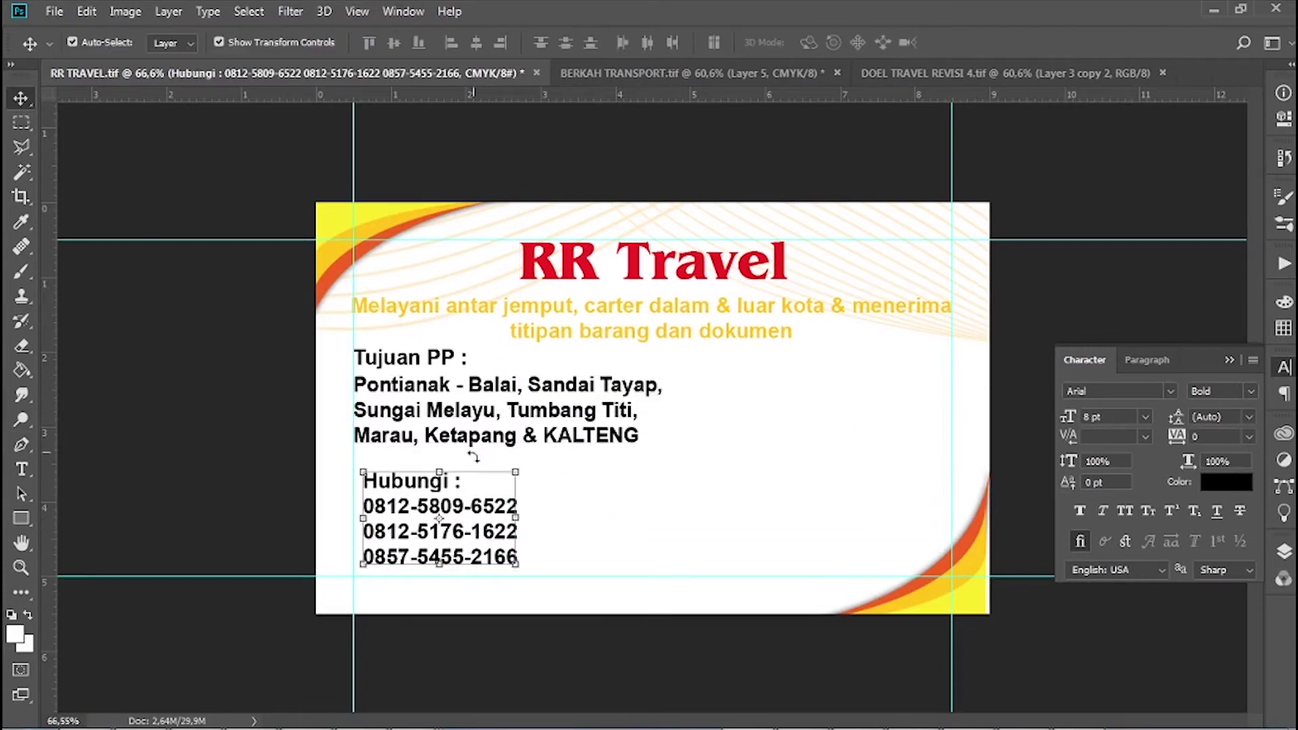
{"action": "left_click_drag", "start_coordinate": [431, 515], "coordinate": [421, 519]}
{"action": "left_click", "coordinate": [473, 412]}
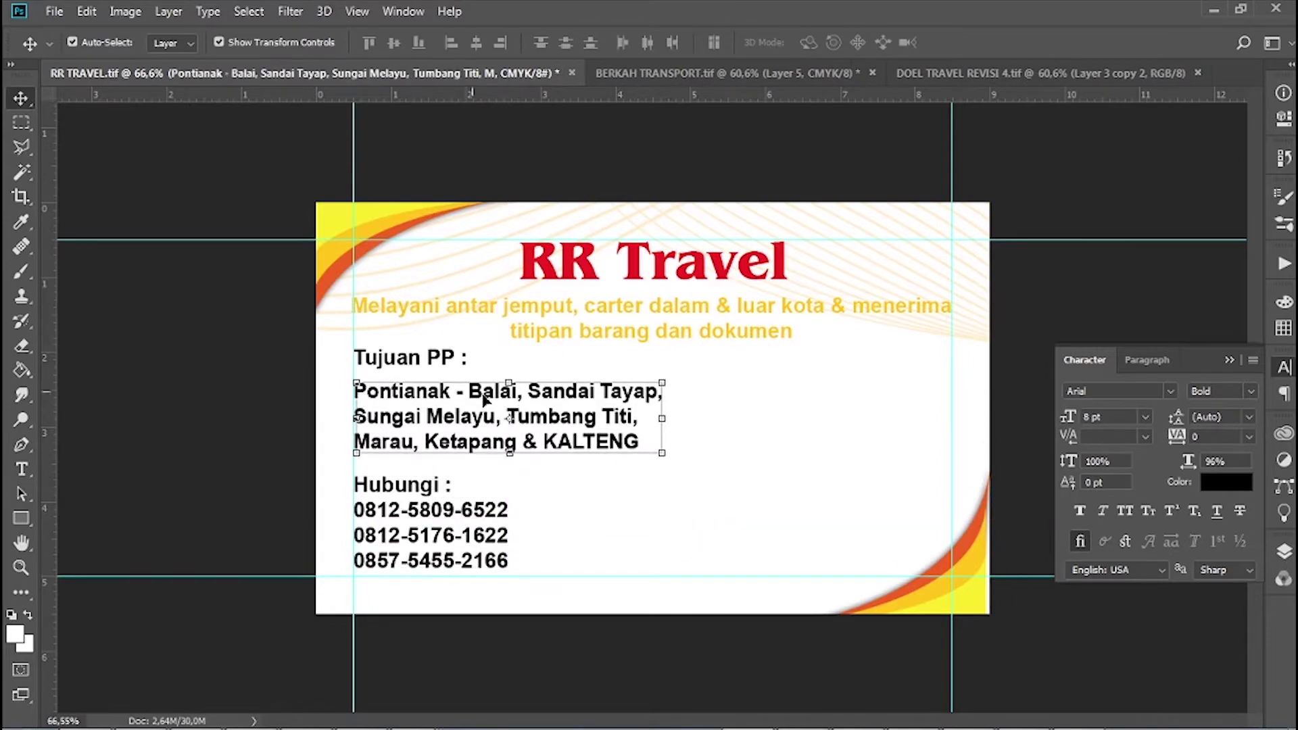
{"action": "left_click_drag", "start_coordinate": [431, 356], "coordinate": [431, 363]}
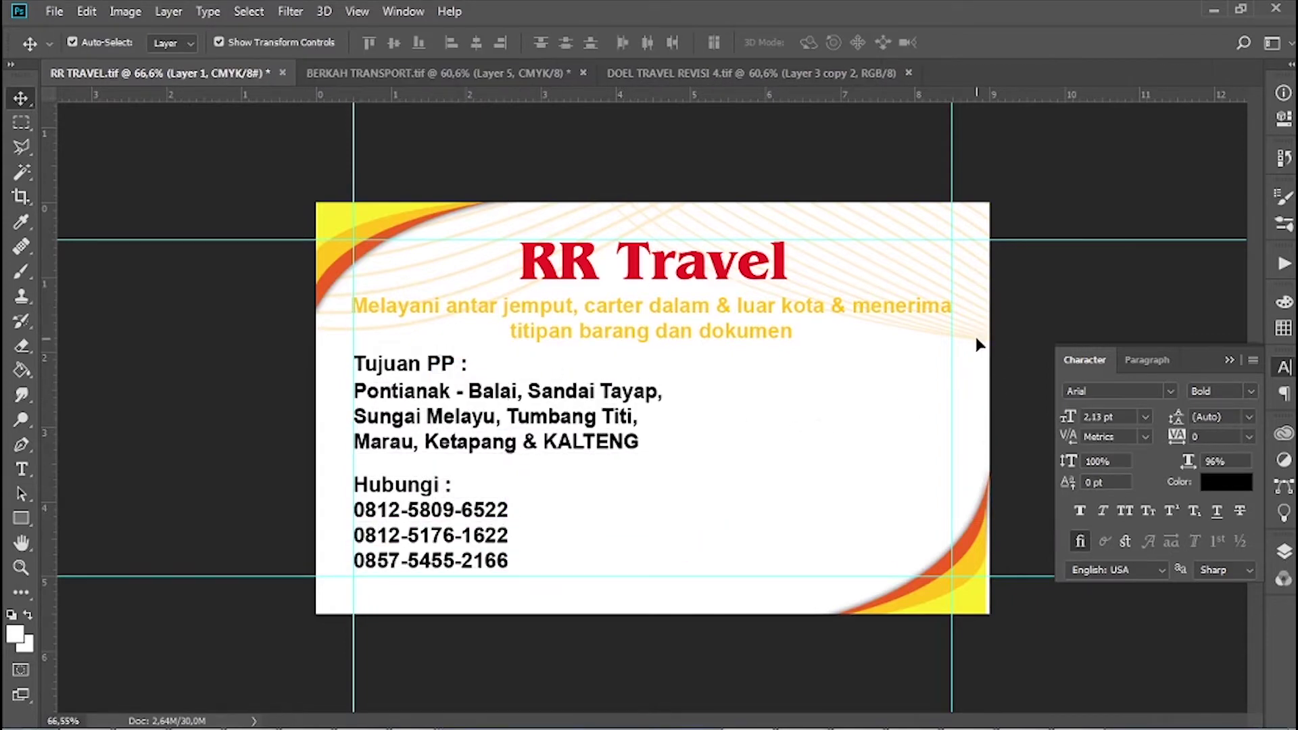
{"action": "mouse_move", "coordinate": [979, 343]}
{"action": "left_mouse_down"}
{"action": "mouse_move", "coordinate": [845, 602]}
{"action": "mouse_move", "coordinate": [571, 588]}
{"action": "left_mouse_up"}
{"action": "scroll", "coordinate": [652, 408], "scroll_direction": "down", "scroll_amount": 1}
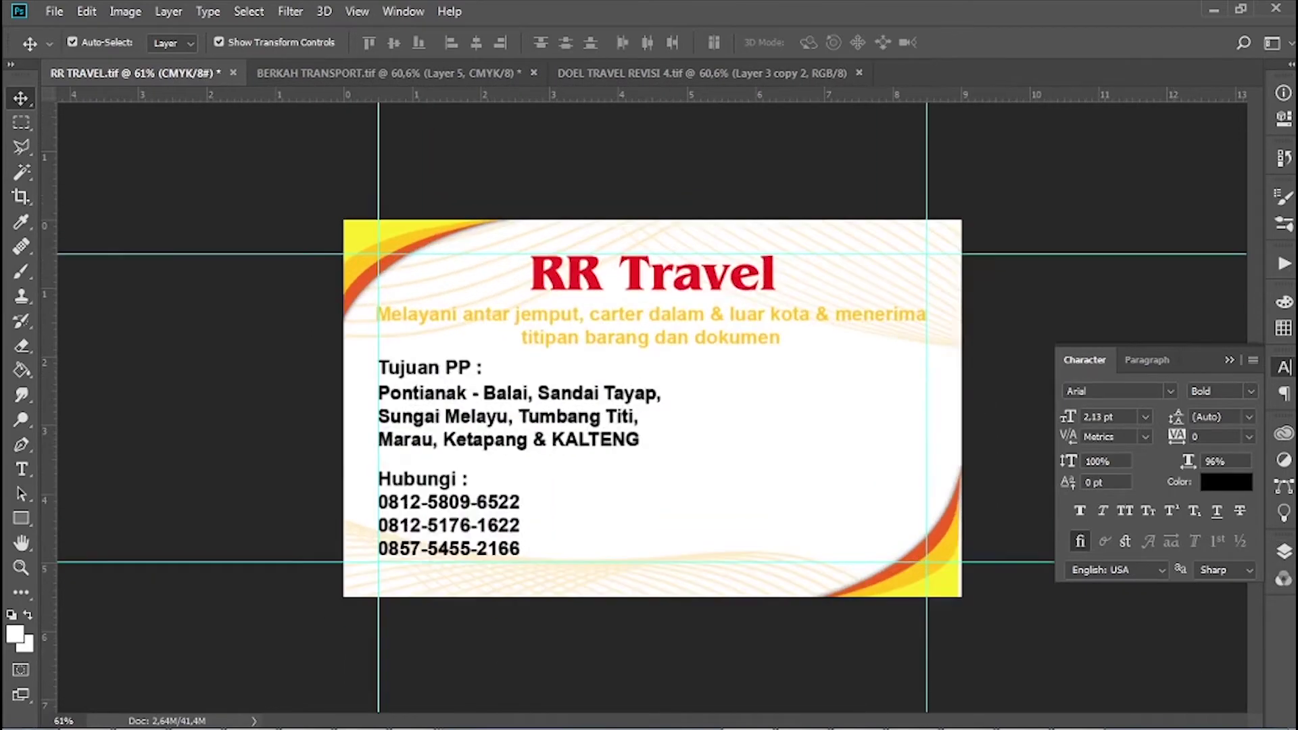
Select the Background copy layer in the Layers panel.
{"action": "left_click", "coordinate": [1283, 551]}
{"action": "left_click", "coordinate": [1093, 666]}
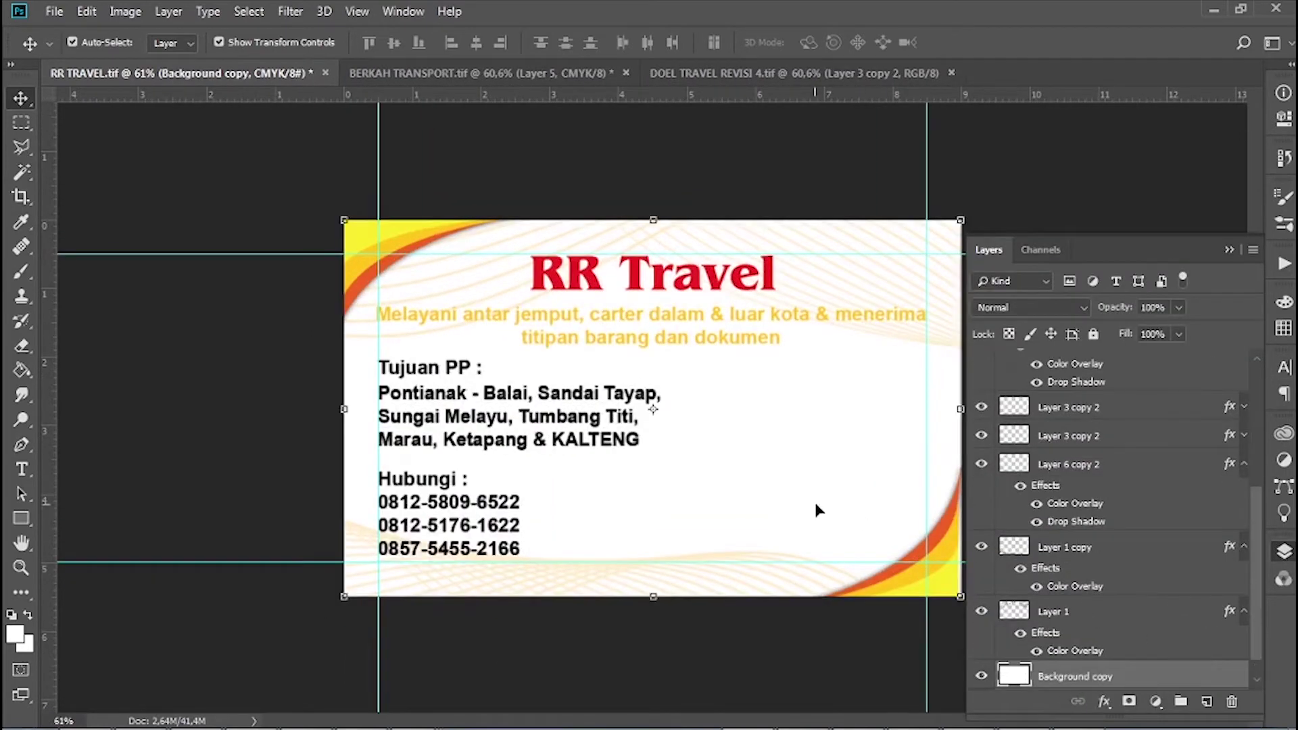
{"action": "scroll", "coordinate": [814, 501], "scroll_direction": "down", "scroll_amount": 2}
{"action": "left_click_drag", "start_coordinate": [845, 513], "coordinate": [904, 512]}
{"action": "key", "text": "ctrl"}
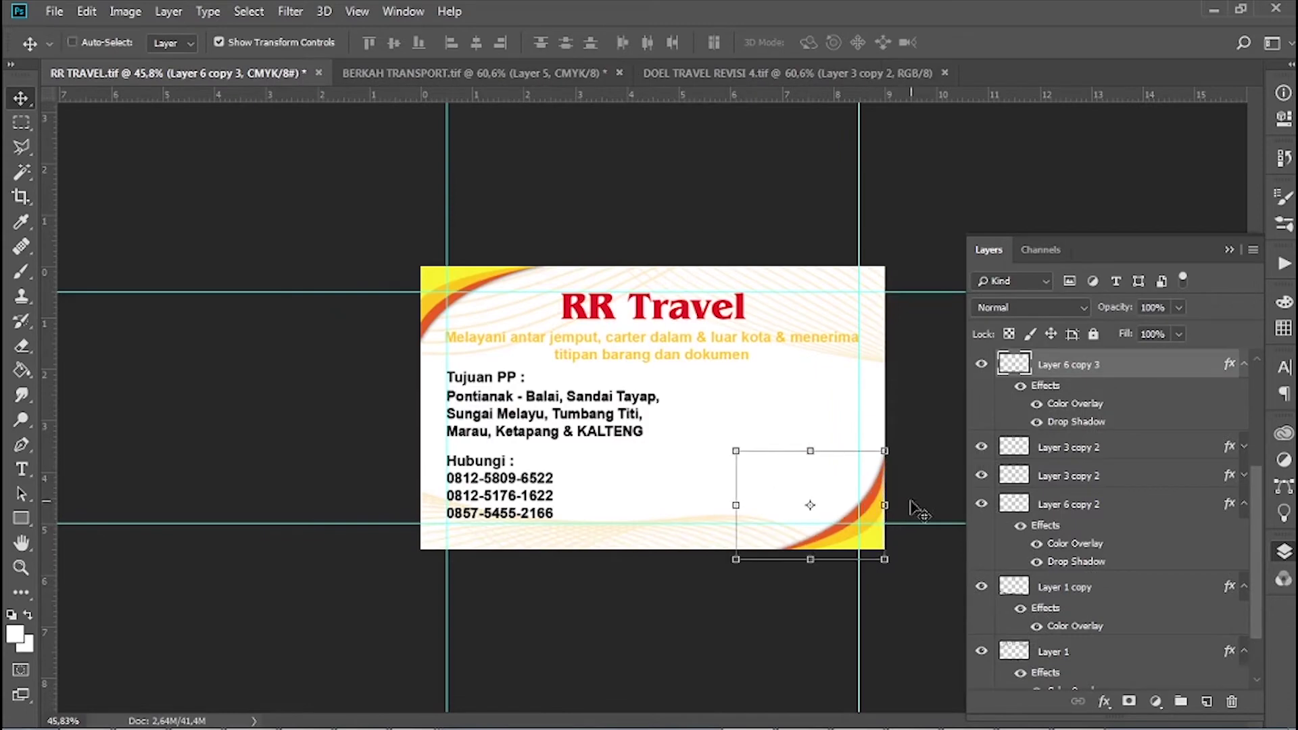
{"action": "scroll", "coordinate": [1121, 460], "scroll_direction": "up", "scroll_amount": 2}
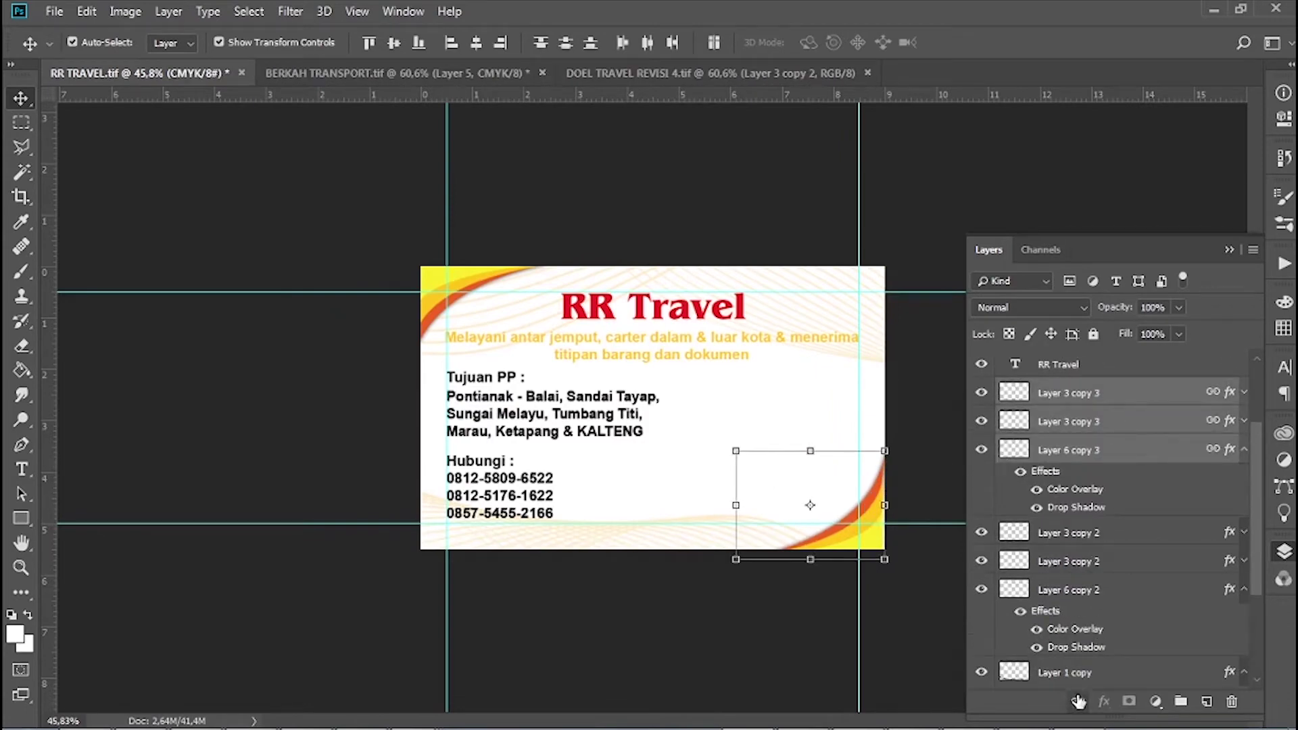
{"action": "left_click", "coordinate": [938, 454]}
{"action": "left_click", "coordinate": [692, 458]}
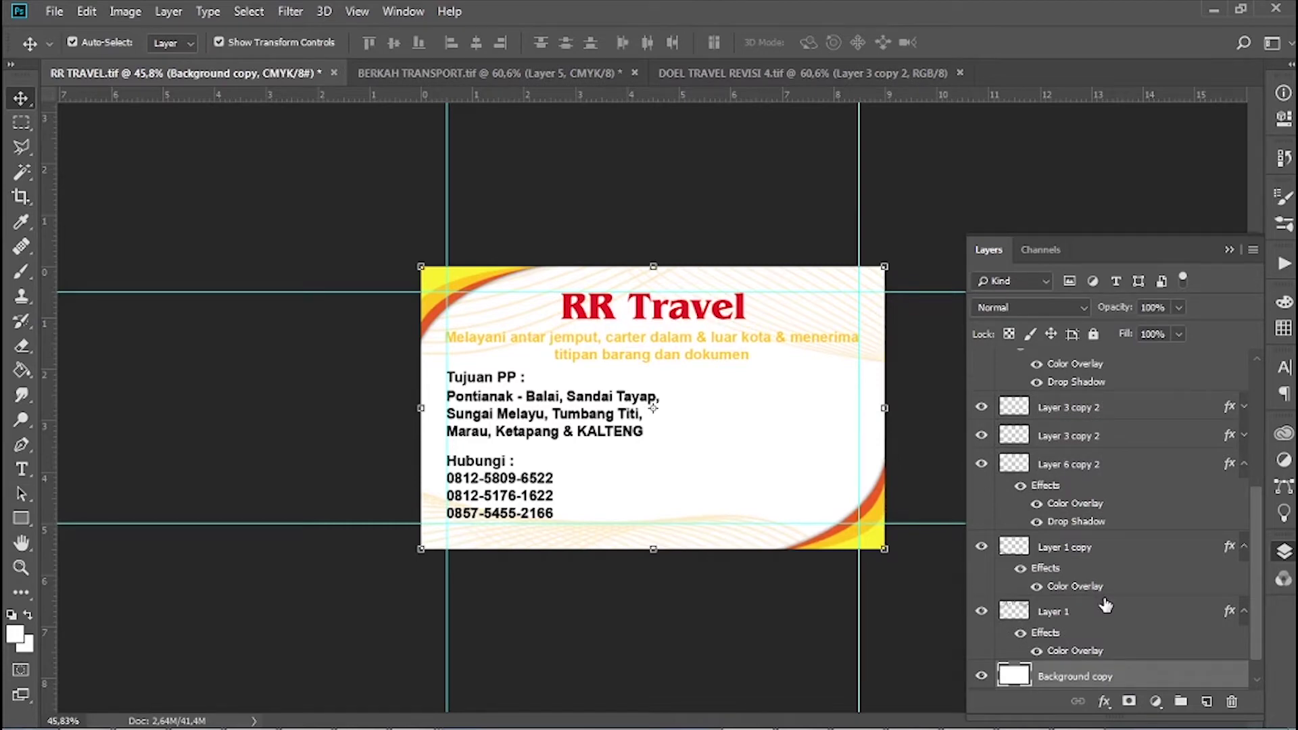
{"action": "scroll", "coordinate": [1105, 604], "scroll_direction": "down", "scroll_amount": 1}
Add a Gradient Overlay effect to the Background copy layer.
{"action": "left_click", "coordinate": [1097, 707]}
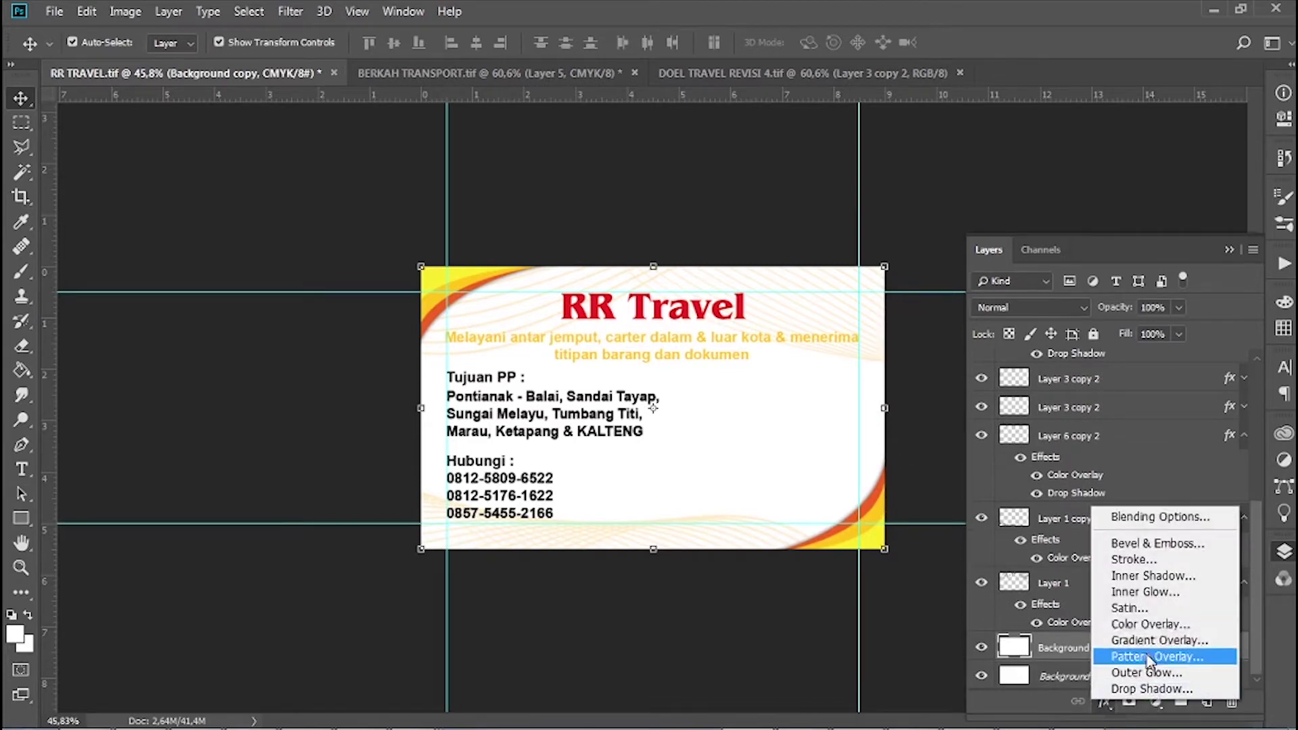
{"action": "left_click", "coordinate": [1152, 635]}
{"action": "left_click_drag", "start_coordinate": [896, 276], "coordinate": [1185, 156]}
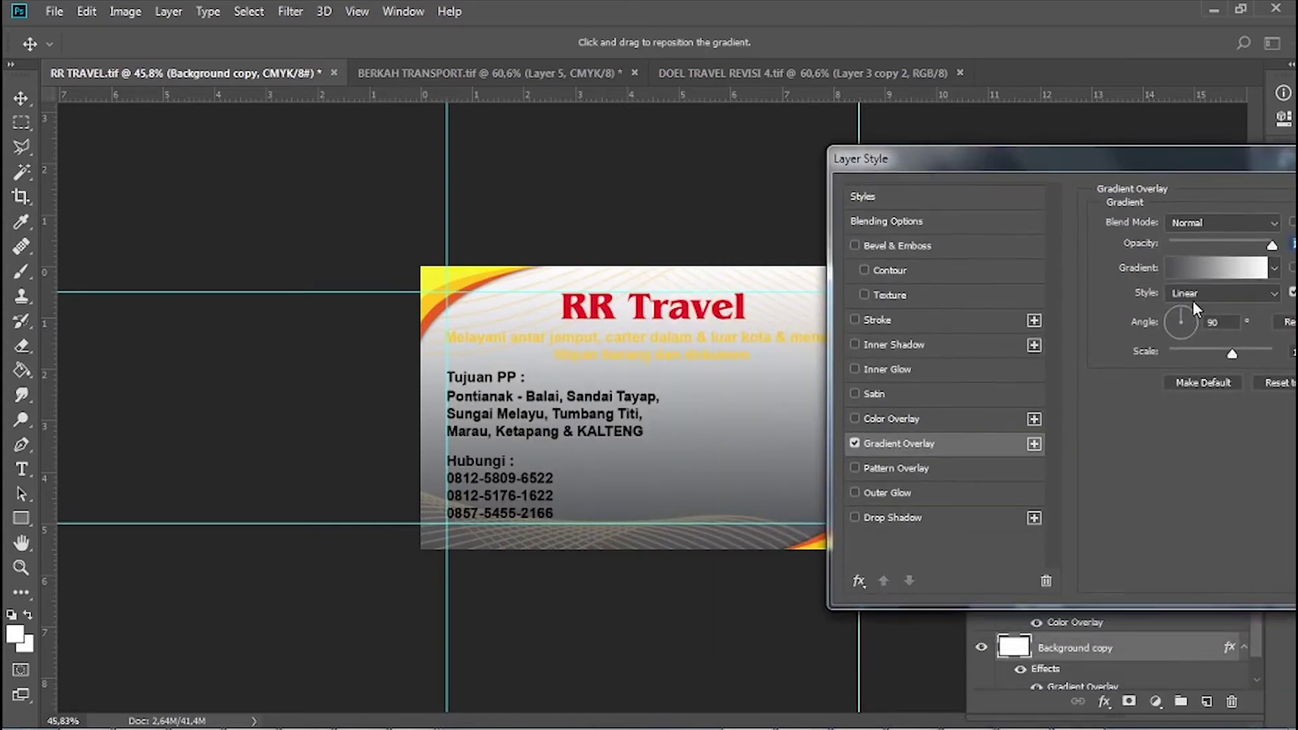
{"action": "left_click", "coordinate": [1173, 266]}
Set the gradient's left stop to a yellow sampled from the card and apply the overlay.
{"action": "double_click", "coordinate": [808, 531]}
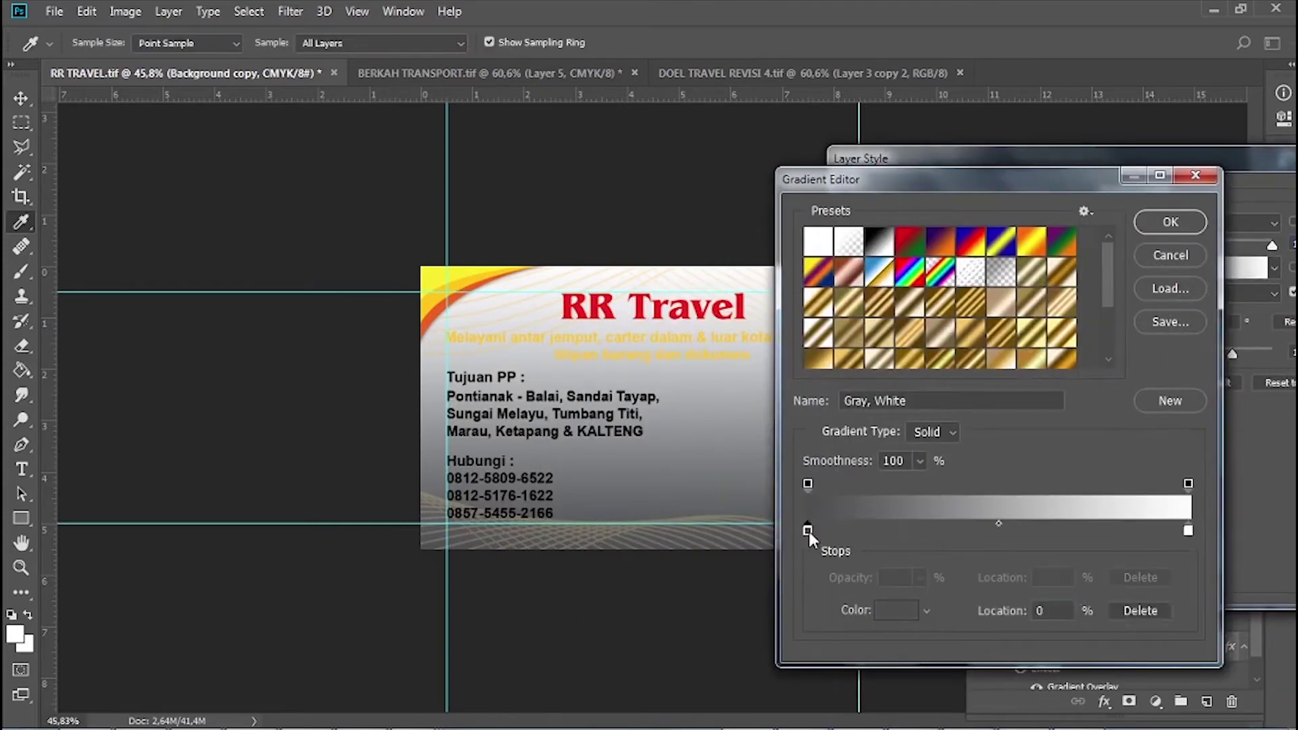
{"action": "left_click", "coordinate": [440, 289]}
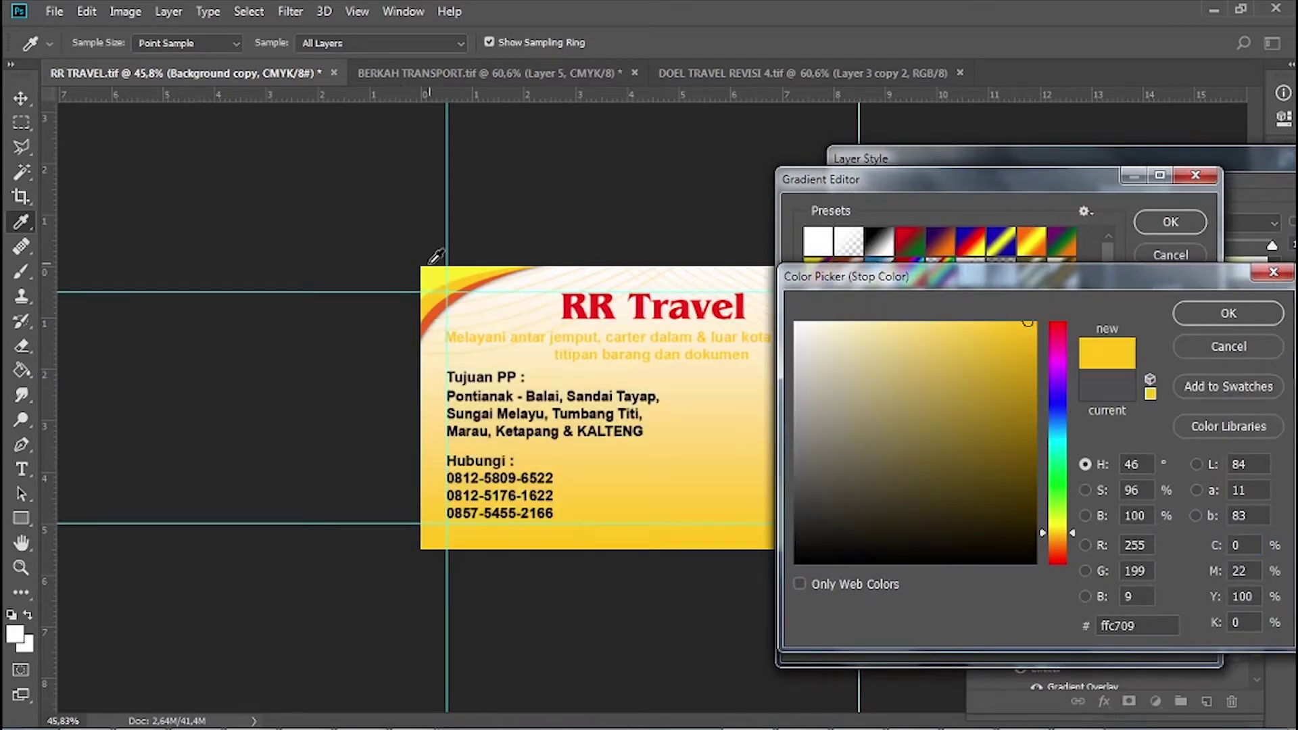
{"action": "left_click", "coordinate": [436, 276]}
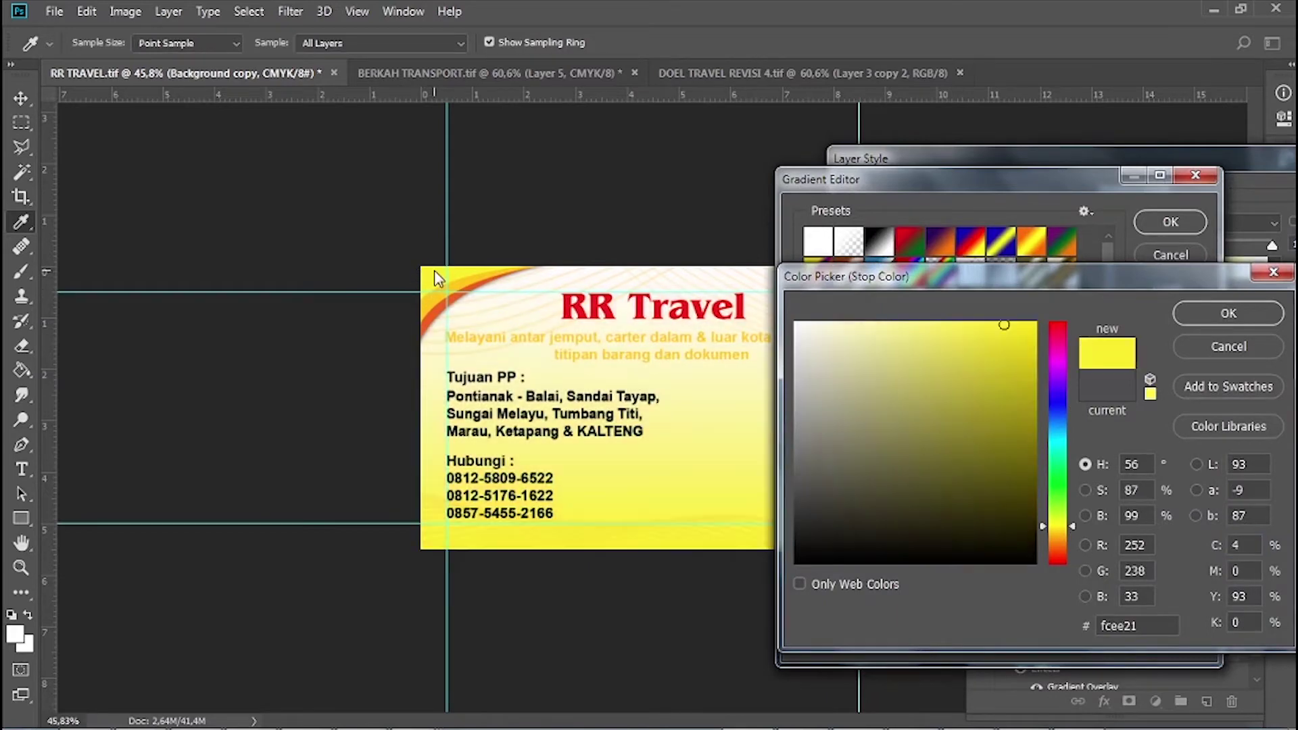
{"action": "left_click", "coordinate": [475, 274]}
{"action": "left_click", "coordinate": [472, 277]}
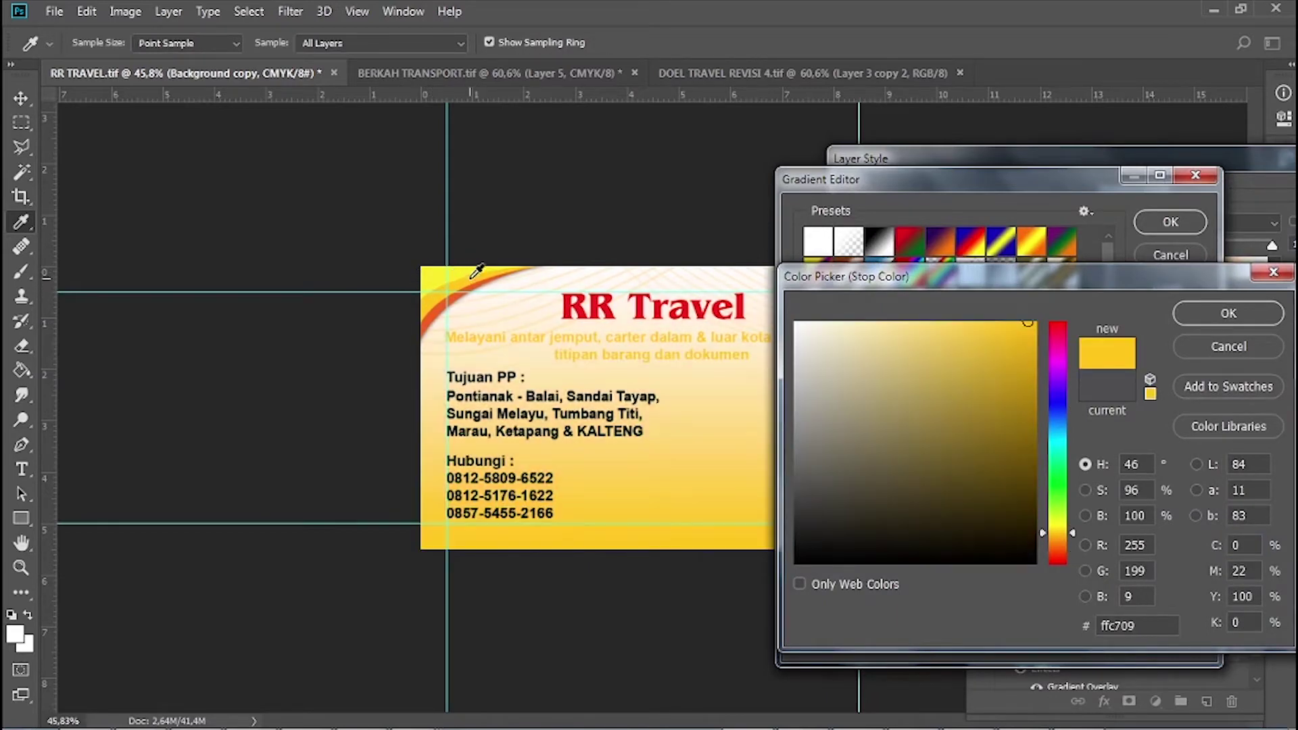
{"action": "left_click", "coordinate": [463, 265]}
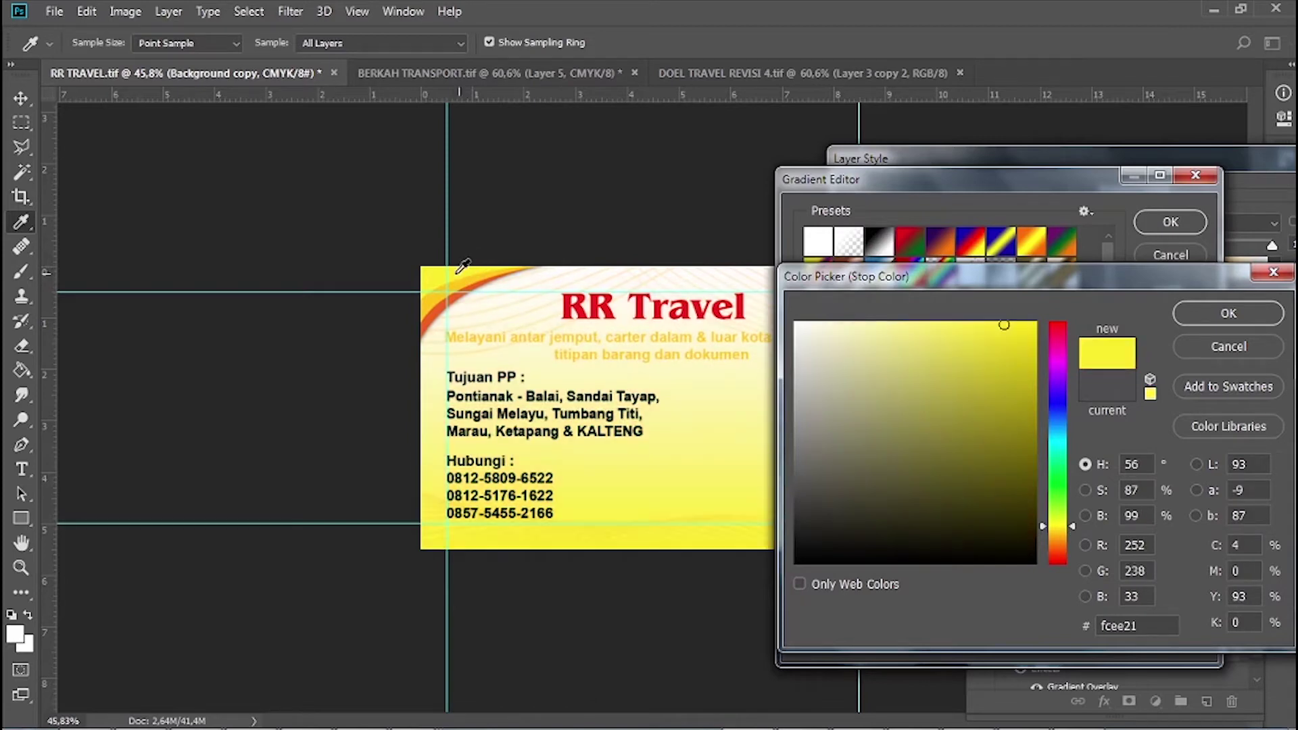
{"action": "left_click", "coordinate": [1230, 319]}
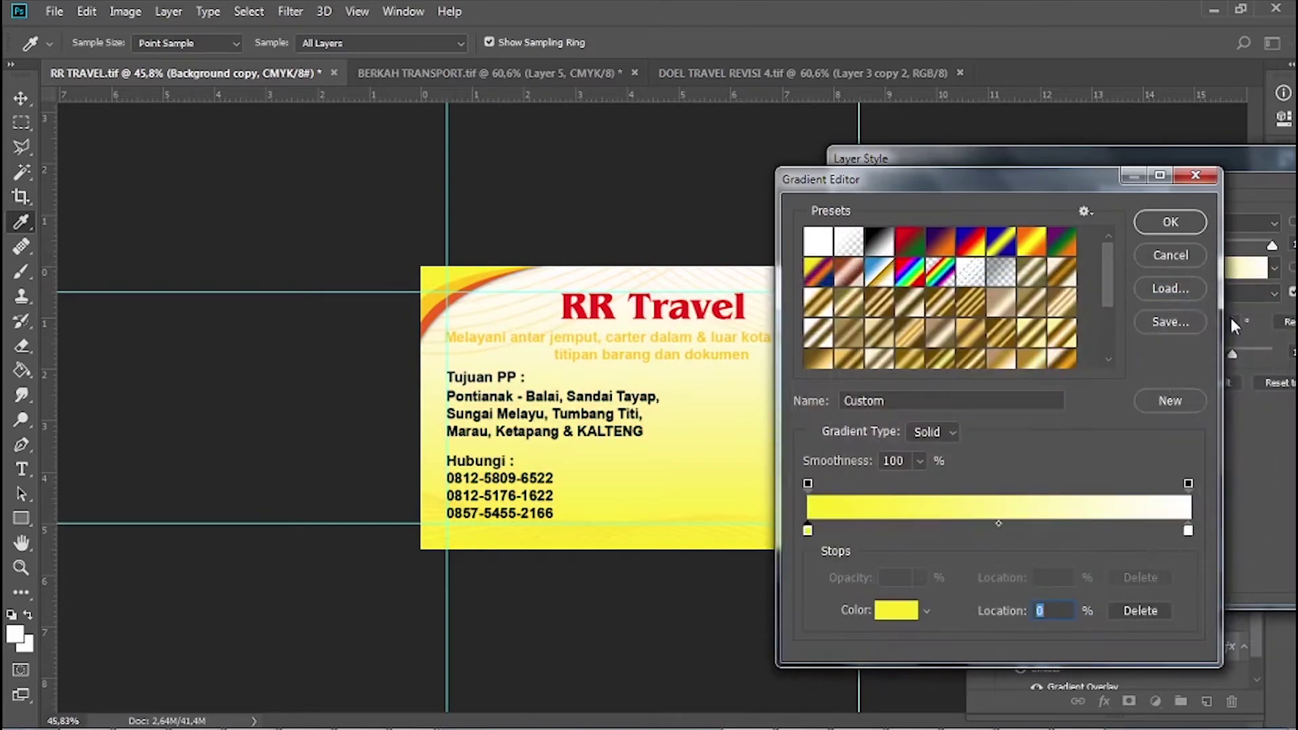
{"action": "left_click", "coordinate": [1181, 223]}
{"action": "left_click_drag", "start_coordinate": [1206, 162], "coordinate": [553, 291]}
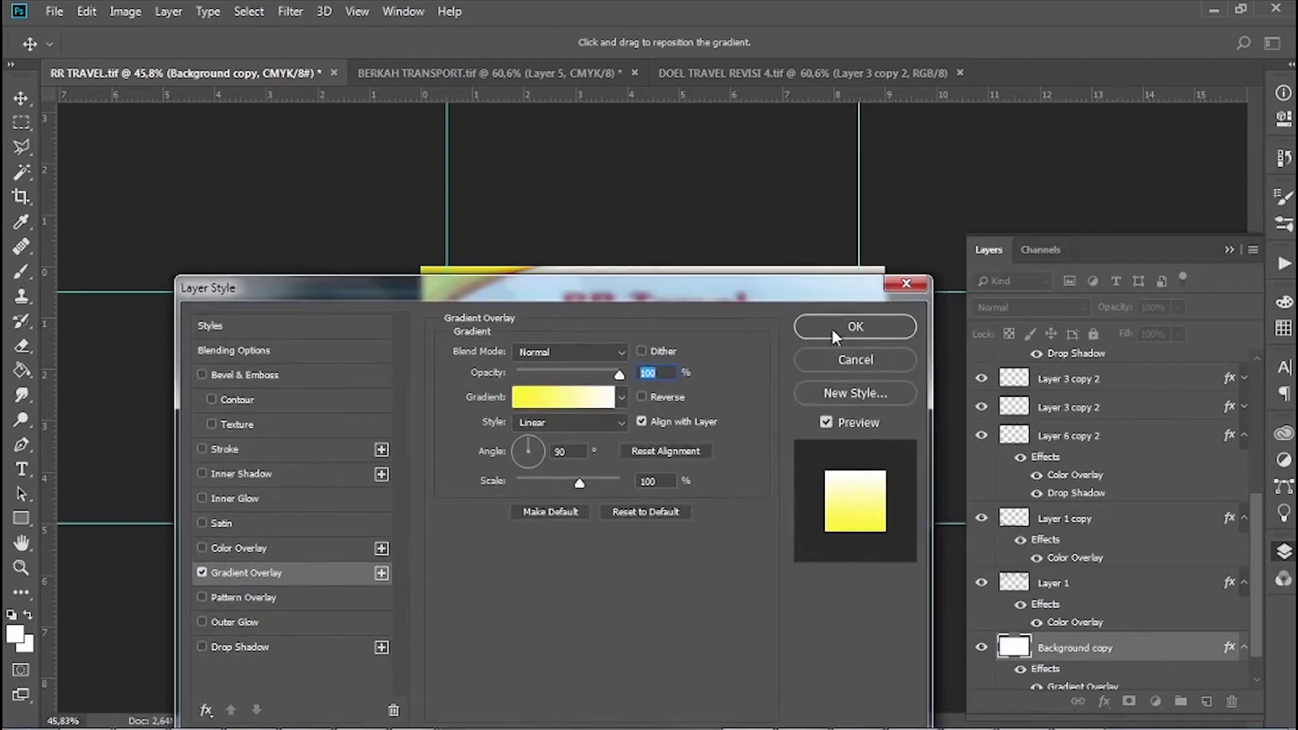
{"action": "left_click", "coordinate": [836, 328]}
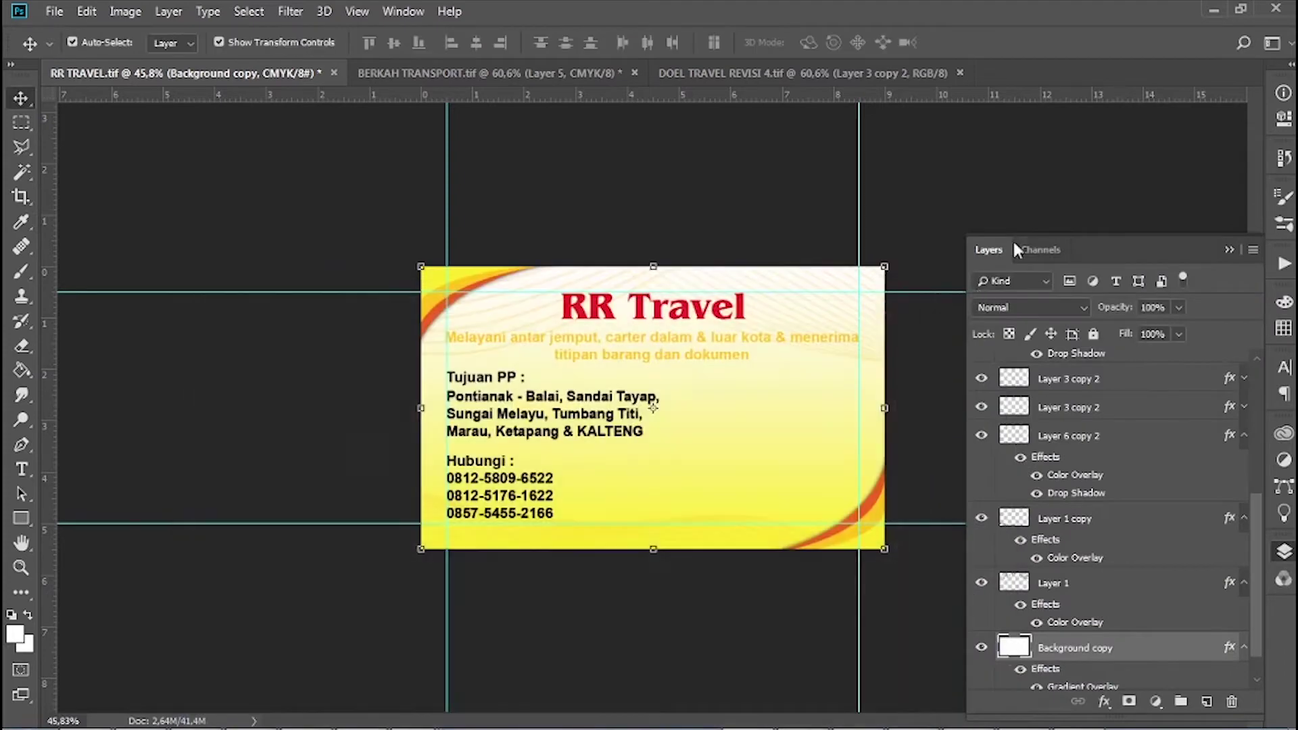
Give Layer 1 copy an orange (f26222) Color Overlay sampled from the swoosh.
{"action": "left_click", "coordinate": [710, 524], "text": "ctrl"}
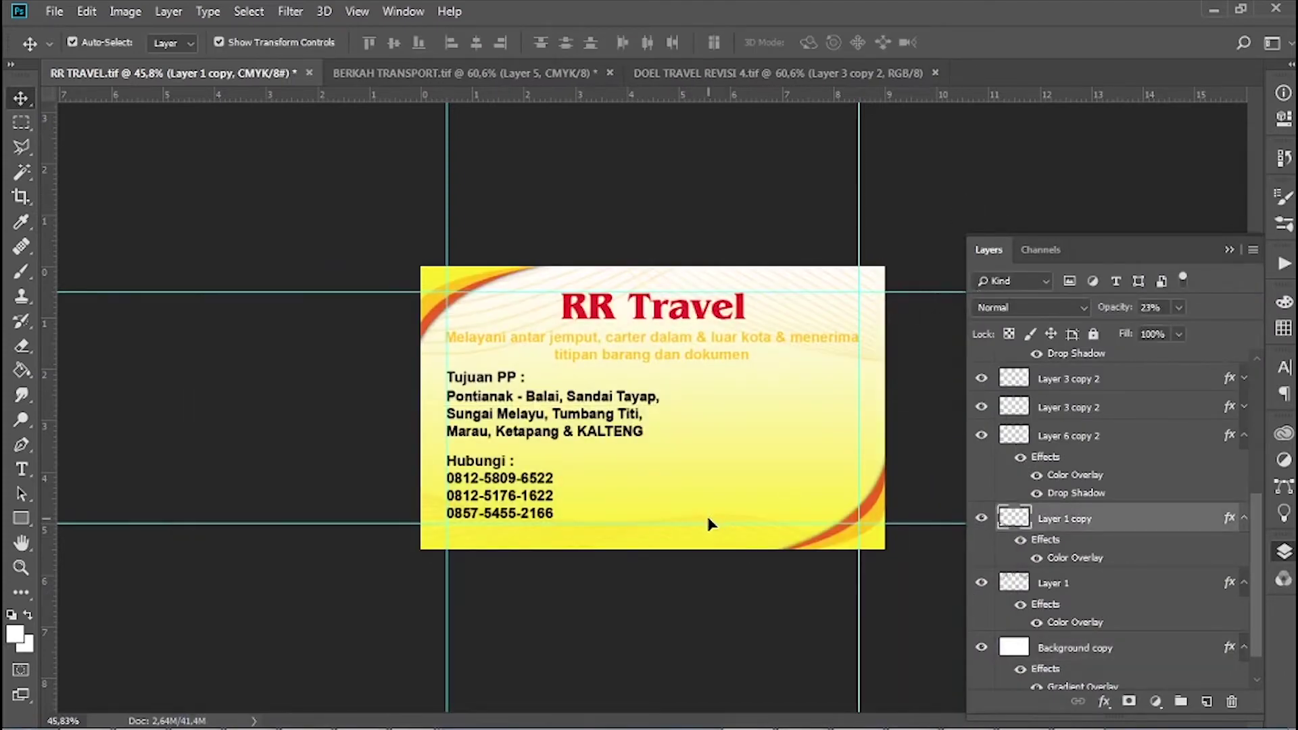
{"action": "double_click", "coordinate": [1229, 519]}
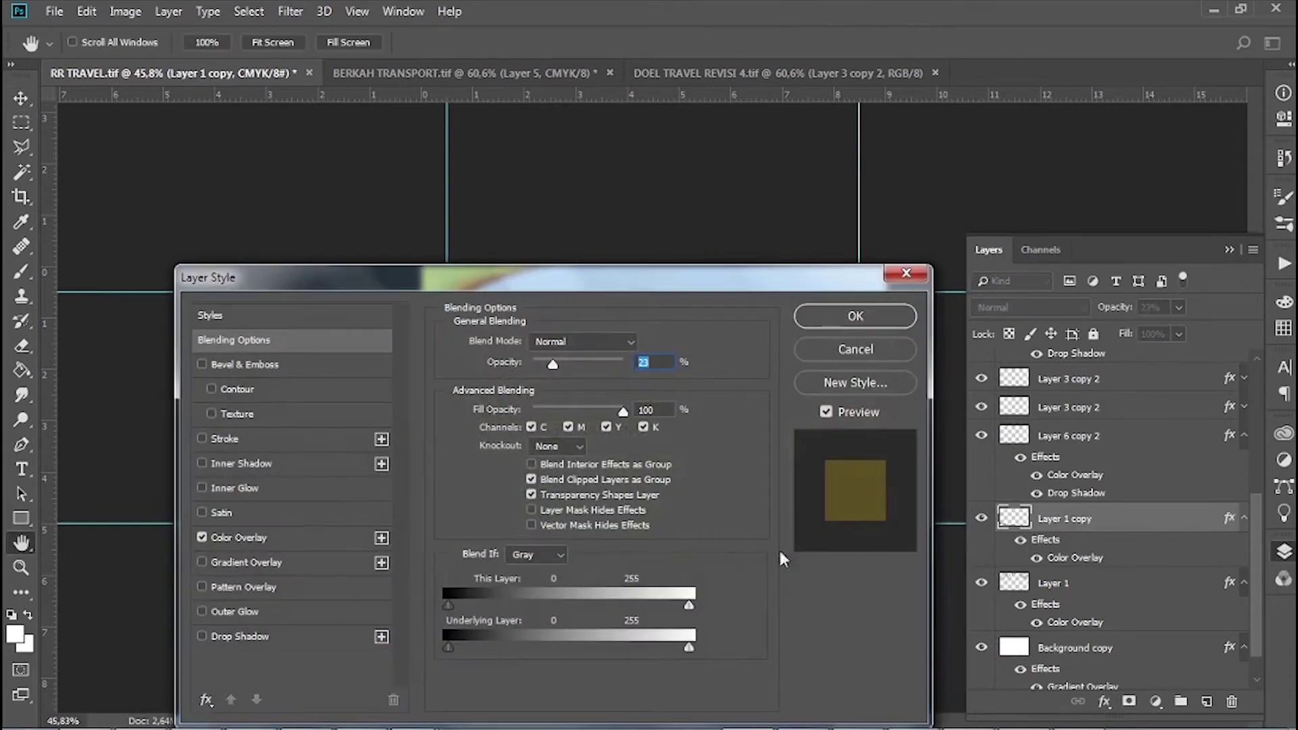
{"action": "left_click", "coordinate": [238, 537]}
{"action": "left_click_drag", "start_coordinate": [764, 288], "coordinate": [894, 576]}
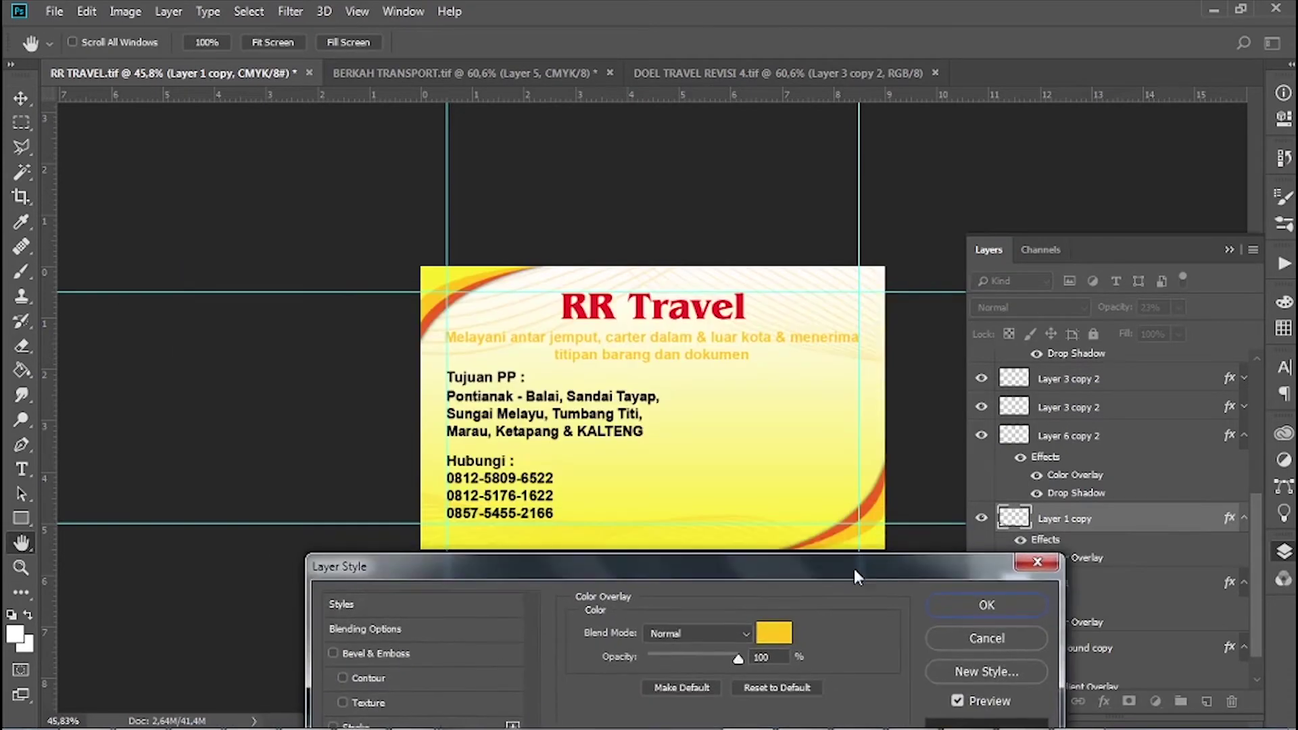
{"action": "left_click", "coordinate": [771, 634]}
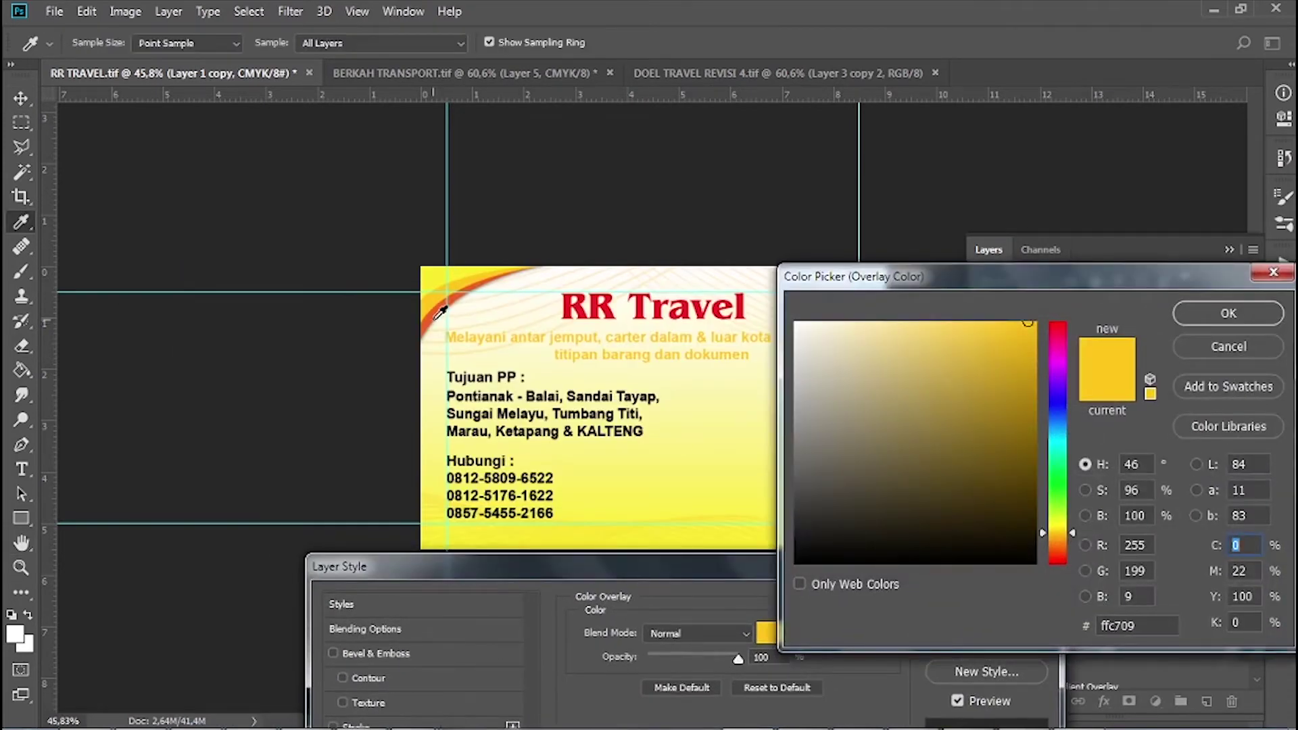
{"action": "left_click", "coordinate": [440, 314]}
{"action": "left_click", "coordinate": [1228, 318]}
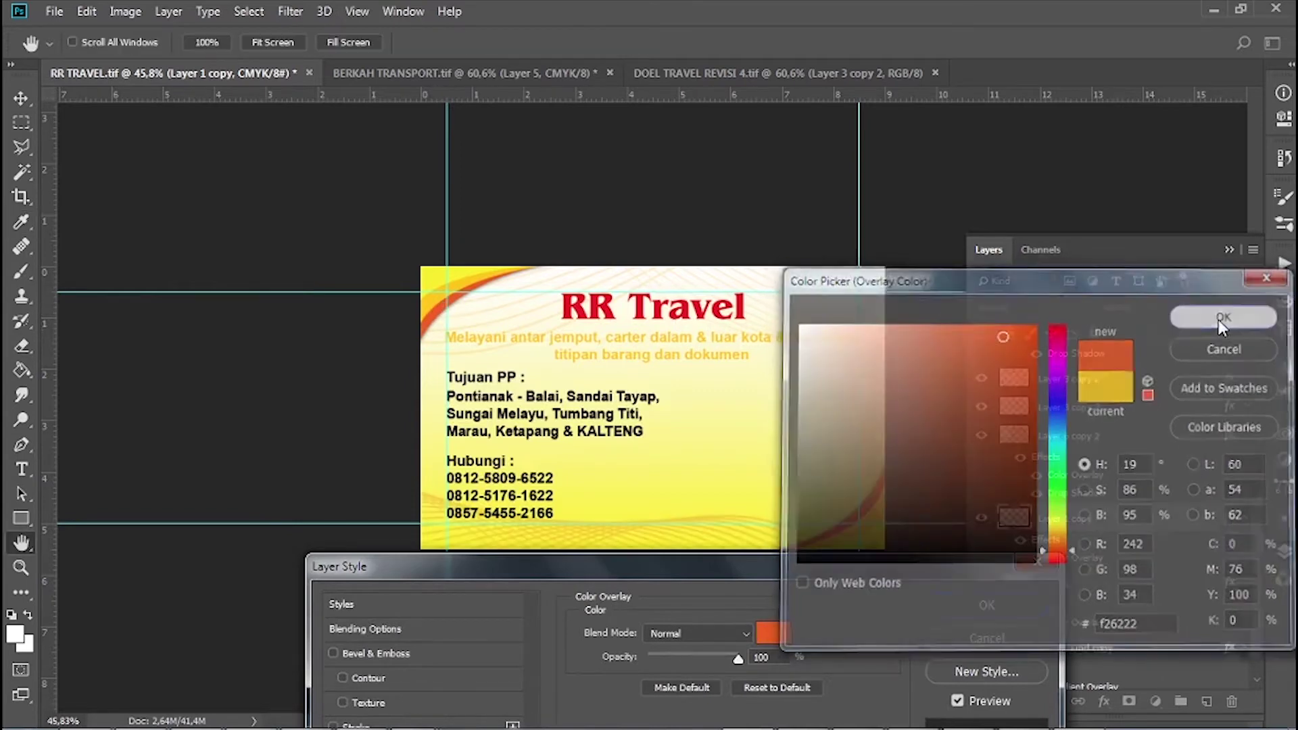
{"action": "left_click", "coordinate": [976, 608]}
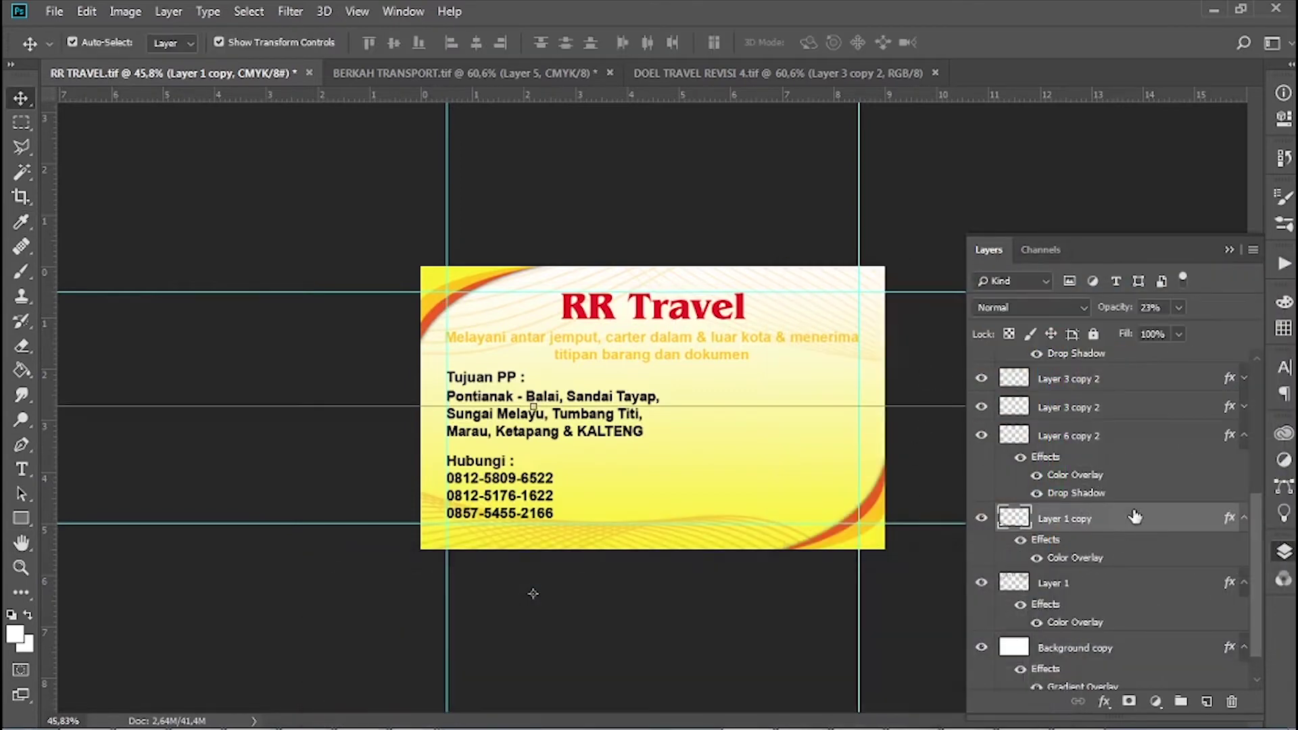
Copy the layer style from Layer 1 copy and paste it onto Layer 1.
{"action": "right_click", "coordinate": [1135, 517]}
{"action": "left_click", "coordinate": [946, 403]}
{"action": "left_click", "coordinate": [789, 281]}
{"action": "left_click", "coordinate": [1082, 584]}
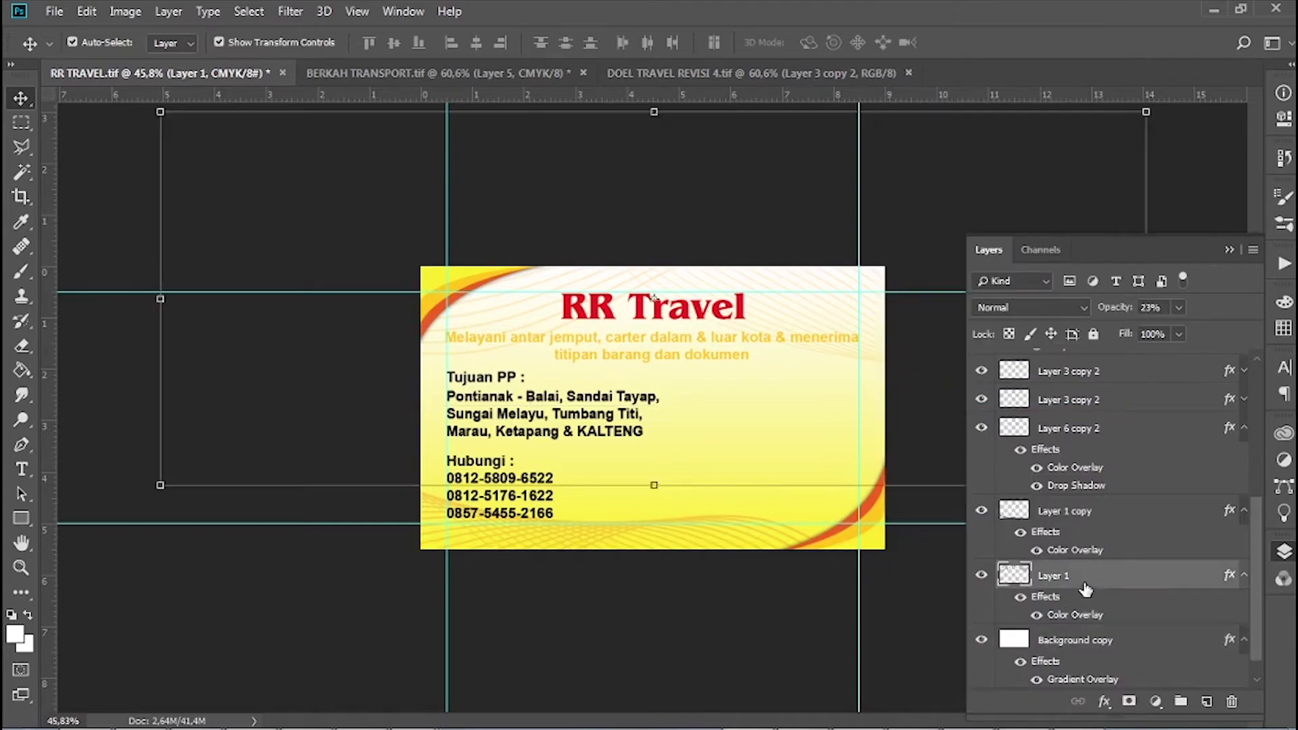
{"action": "left_click", "coordinate": [1096, 540]}
{"action": "right_click", "coordinate": [1093, 511]}
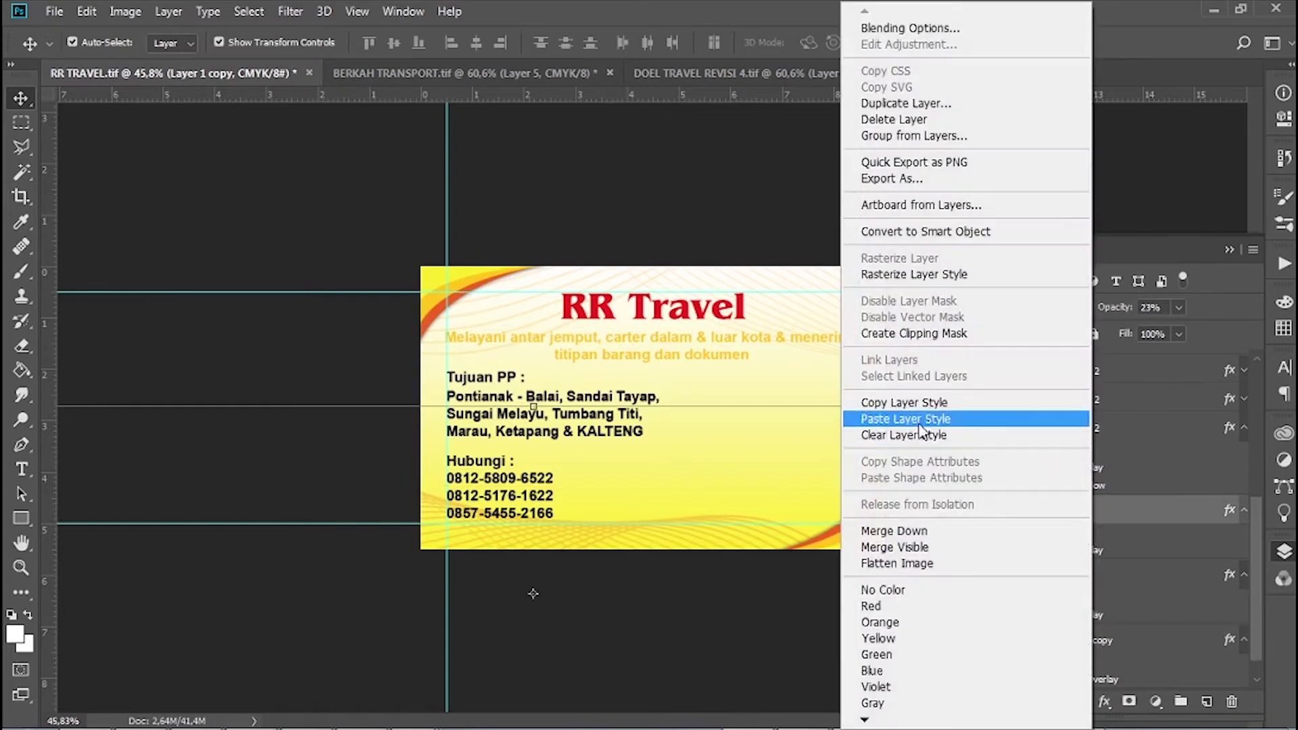
{"action": "left_click", "coordinate": [923, 421]}
{"action": "left_click", "coordinate": [909, 225]}
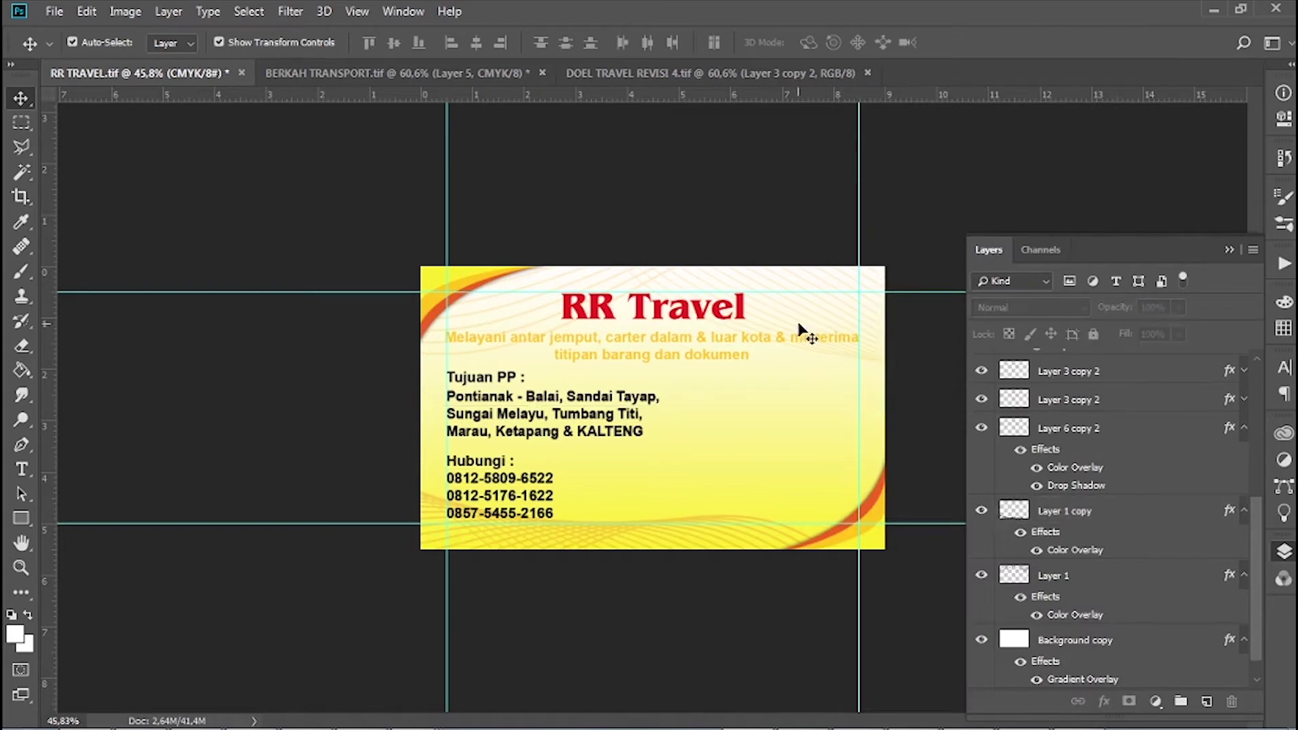
Make the Melayani slogan text pure black.
{"action": "left_click", "coordinate": [767, 344]}
{"action": "left_click", "coordinate": [1282, 369]}
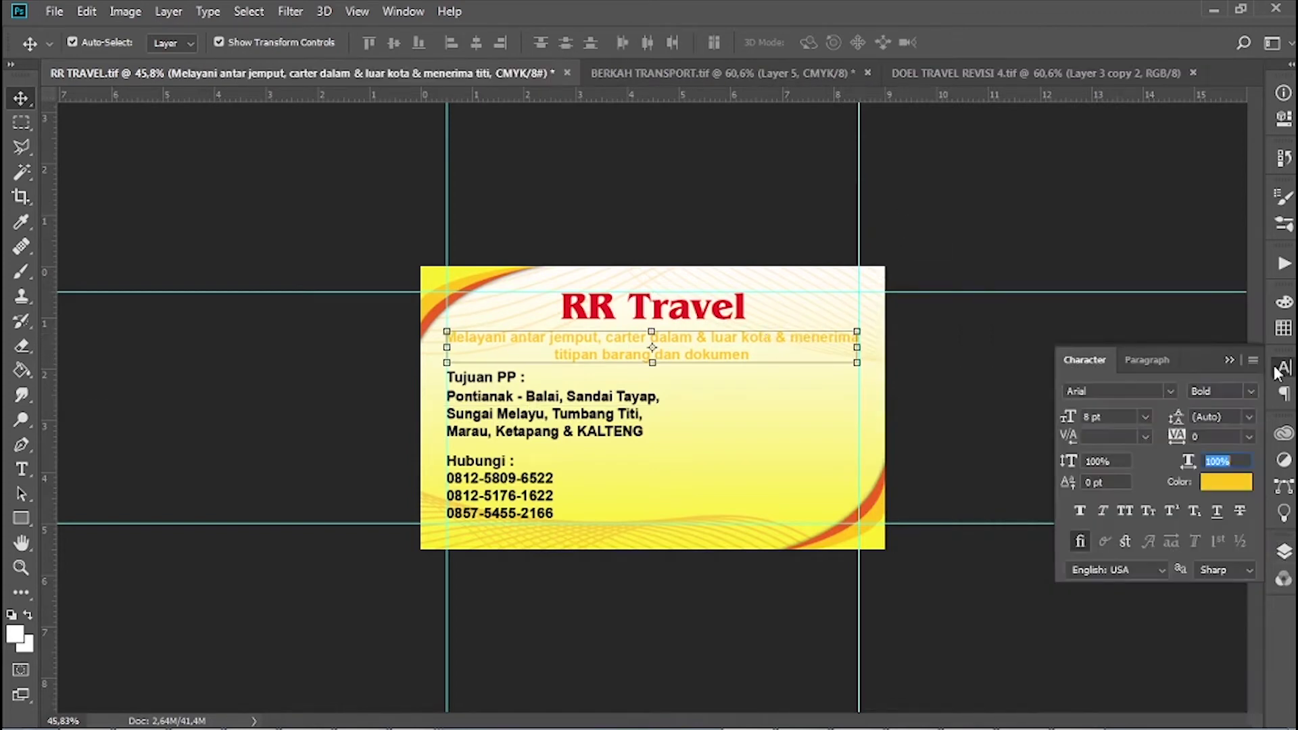
{"action": "left_click", "coordinate": [1219, 481]}
{"action": "left_click", "coordinate": [976, 541]}
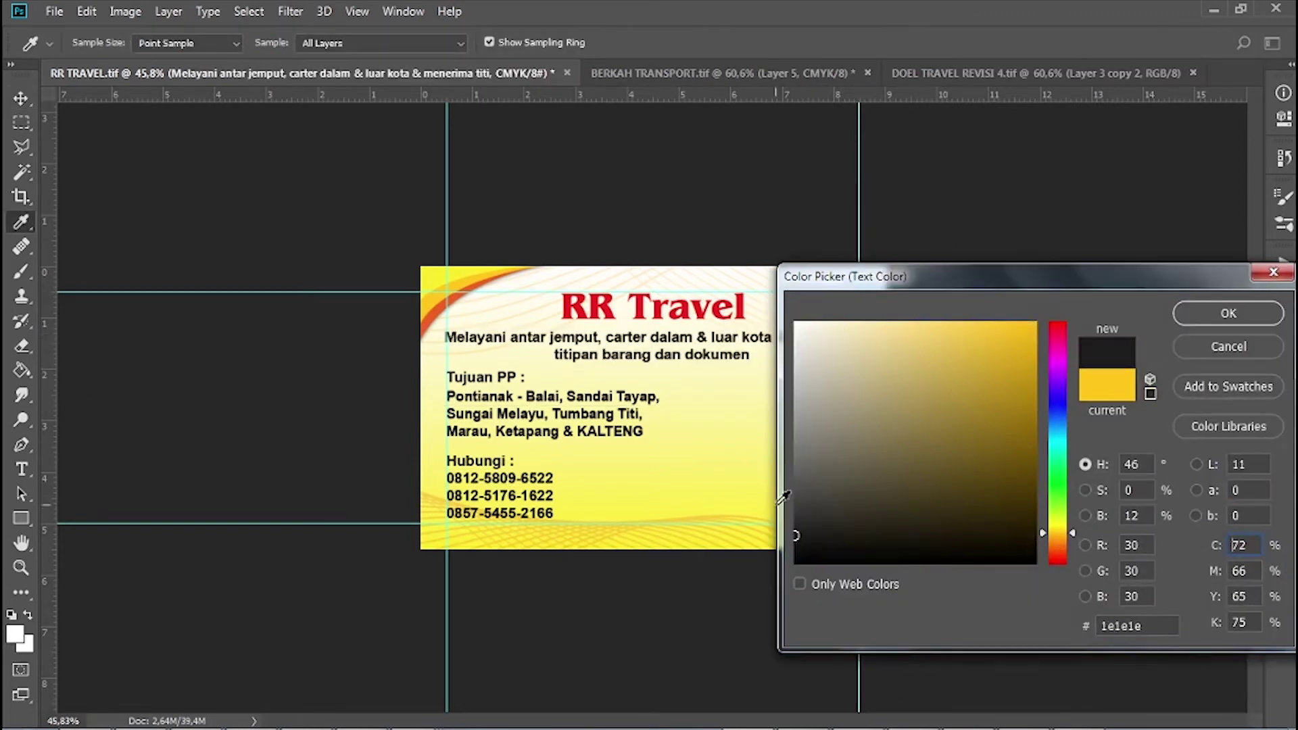
{"action": "left_click_drag", "start_coordinate": [825, 507], "coordinate": [668, 569]}
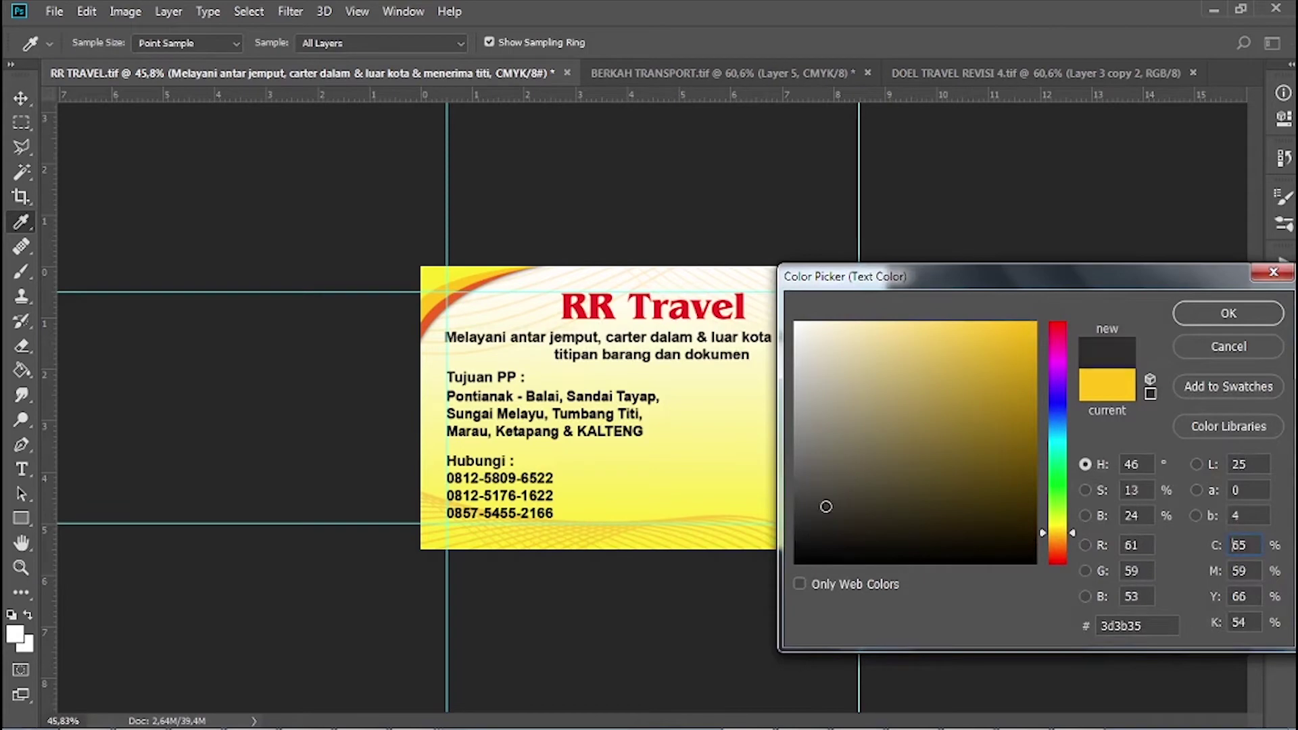
{"action": "left_click", "coordinate": [1229, 313]}
{"action": "key", "text": "ctrl+Return"}
{"action": "key", "text": "ctrl+plus"}
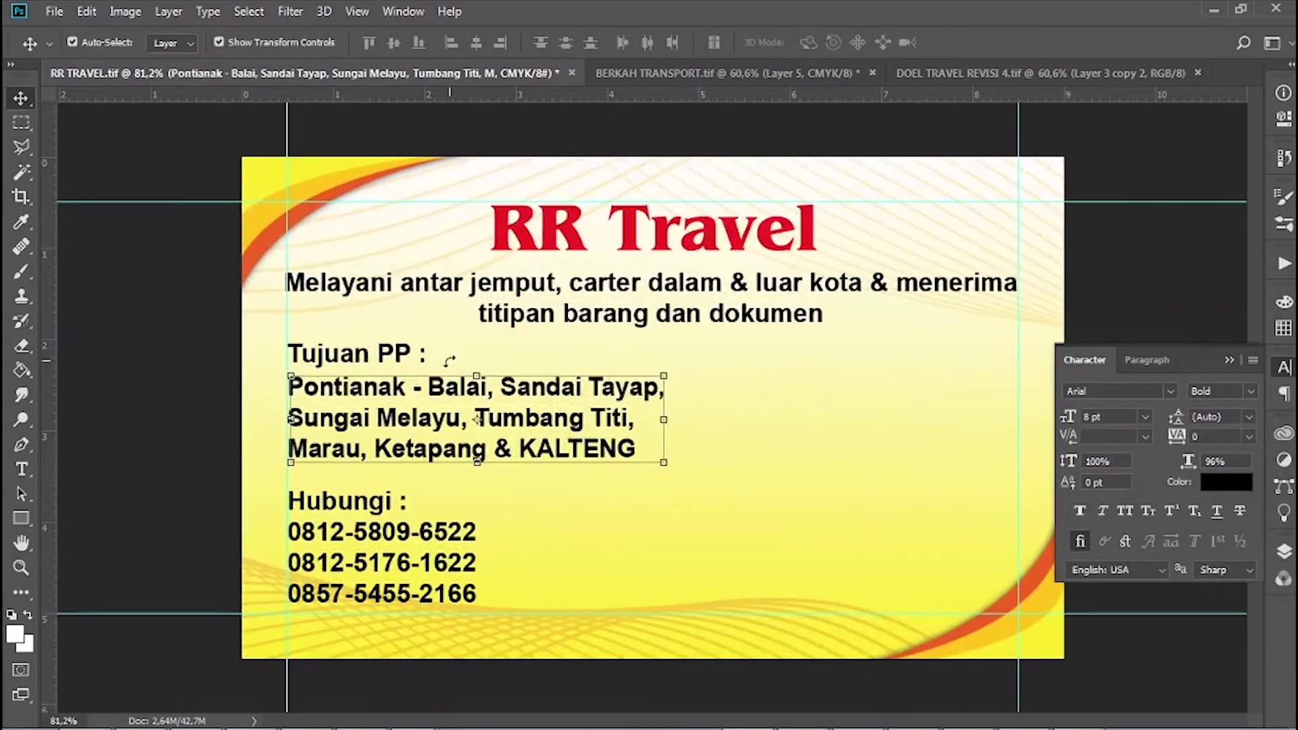
Colour the Tujuan PP heading and destination list dark red (9e0f00).
{"action": "left_click", "coordinate": [404, 352], "text": "shift"}
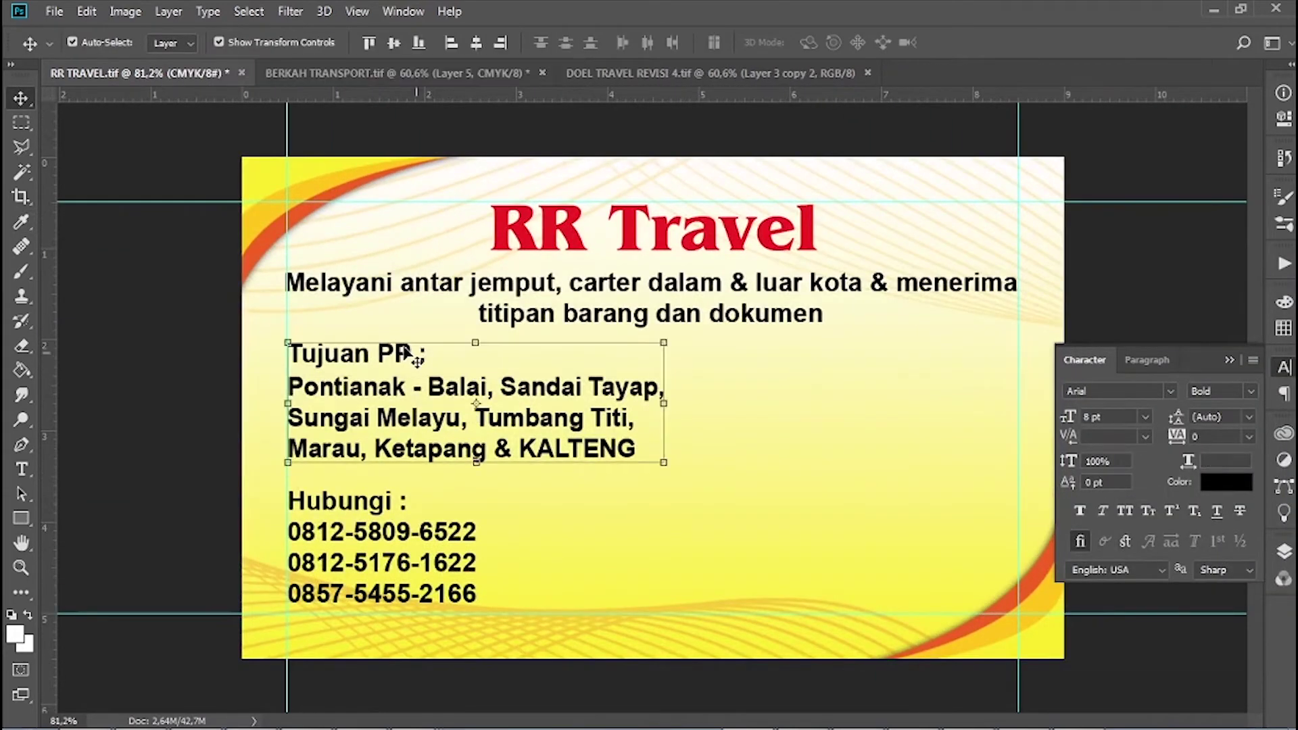
{"action": "left_click", "coordinate": [1241, 486]}
{"action": "left_click", "coordinate": [302, 203]}
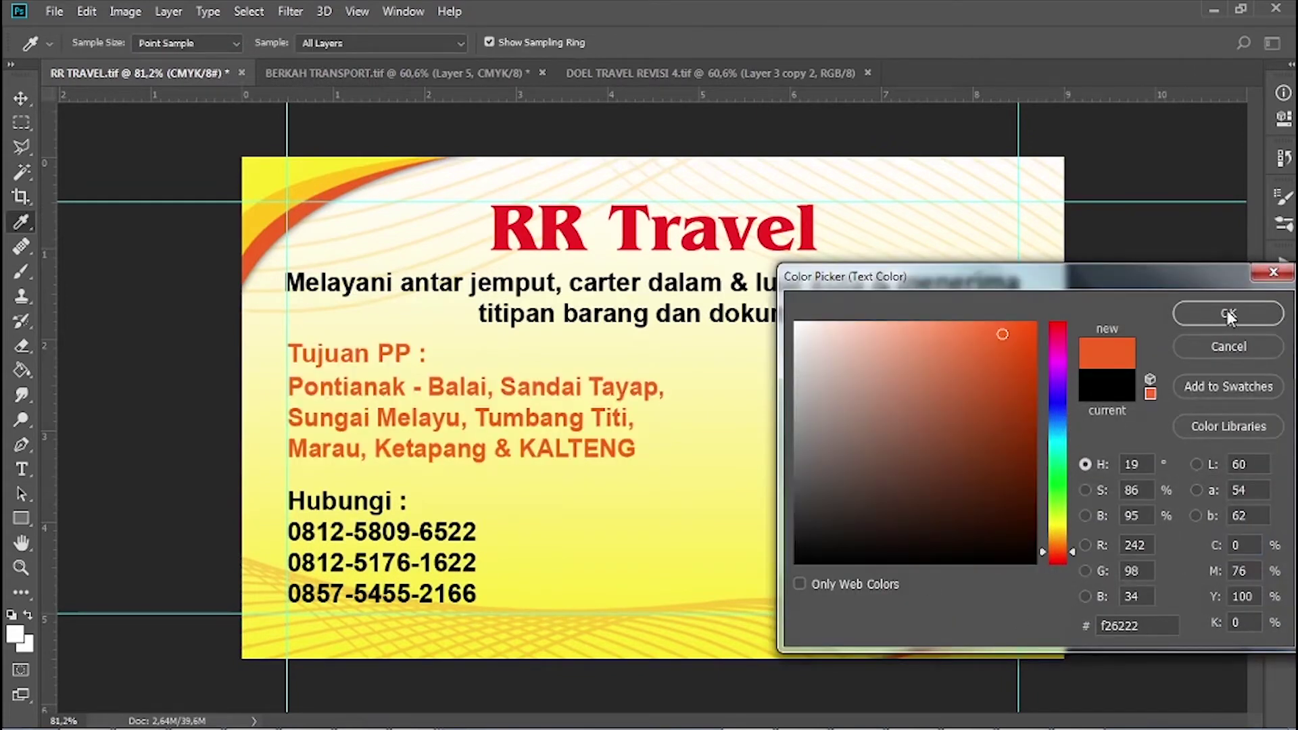
{"action": "left_click_drag", "start_coordinate": [1018, 396], "coordinate": [1053, 422]}
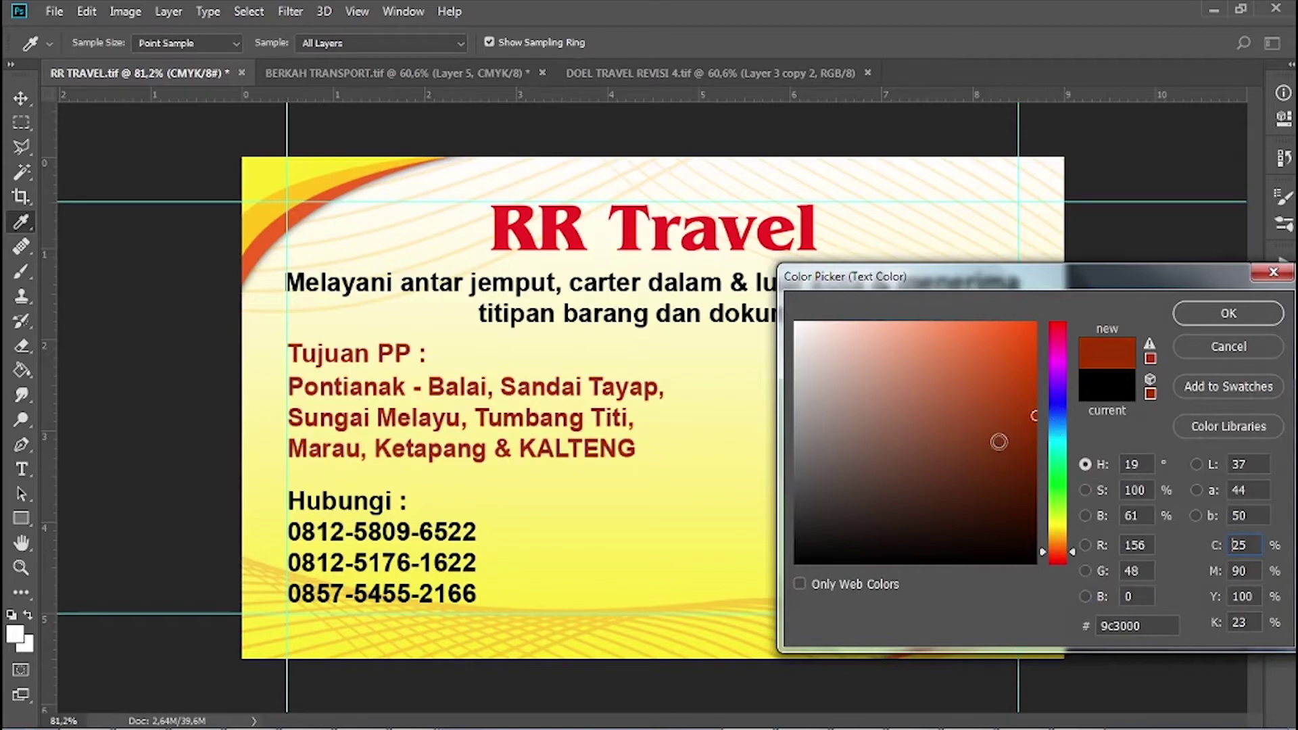
{"action": "left_click", "coordinate": [1034, 414]}
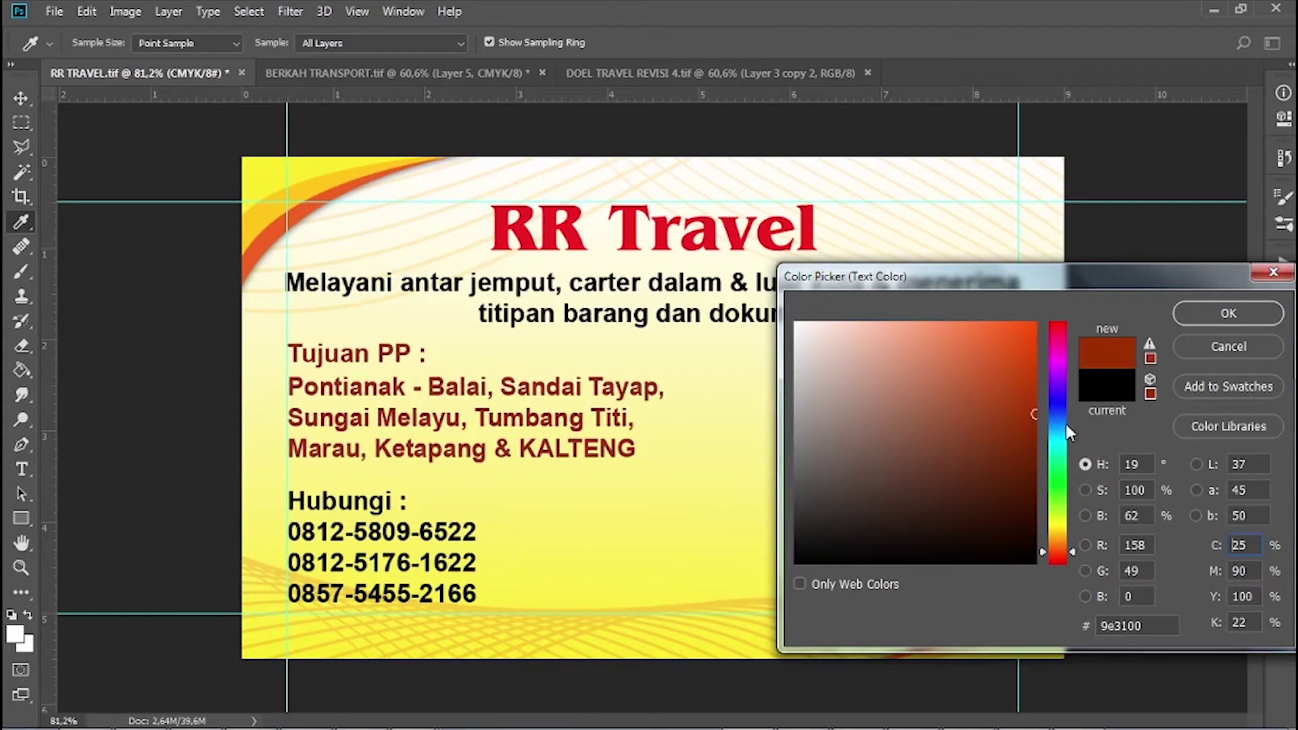
{"action": "left_click", "coordinate": [1073, 559]}
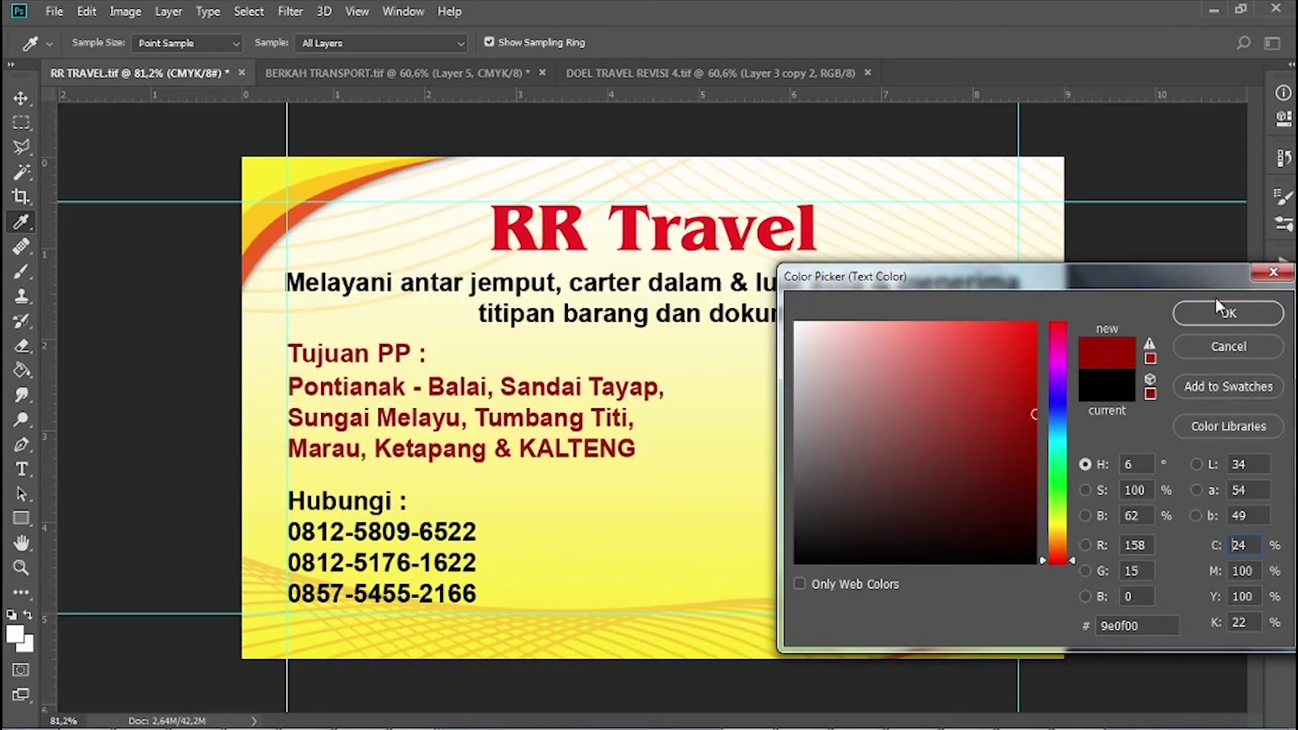
{"action": "left_click", "coordinate": [1227, 312]}
{"action": "scroll", "coordinate": [837, 368], "scroll_direction": "down", "scroll_amount": 3}
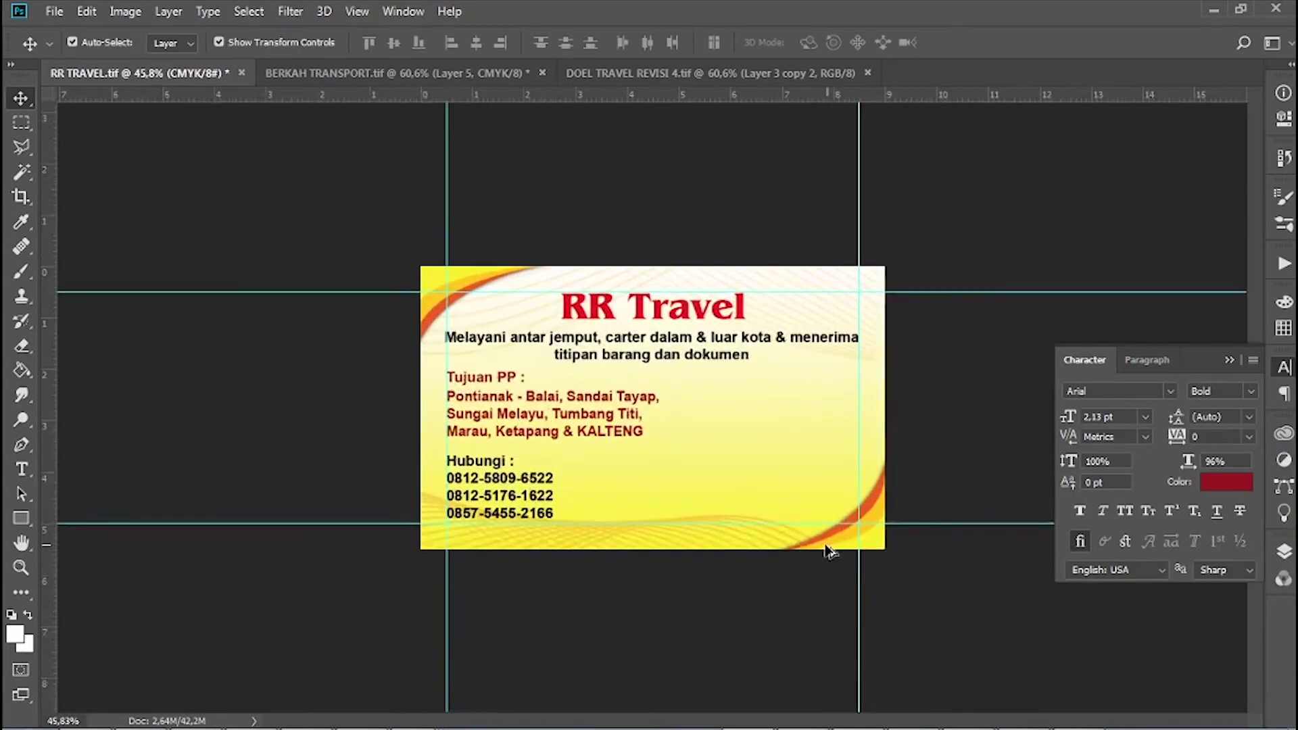
{"action": "scroll", "coordinate": [835, 504], "scroll_direction": "up", "scroll_amount": 2}
{"action": "scroll", "coordinate": [845, 460], "scroll_direction": "down", "scroll_amount": 2}
{"action": "scroll", "coordinate": [919, 419], "scroll_direction": "up", "scroll_amount": 1}
Copy the city skyline layer from DOEL TRAVEL REVISI 4 onto the RR Travel card.
{"action": "left_click", "coordinate": [1286, 558]}
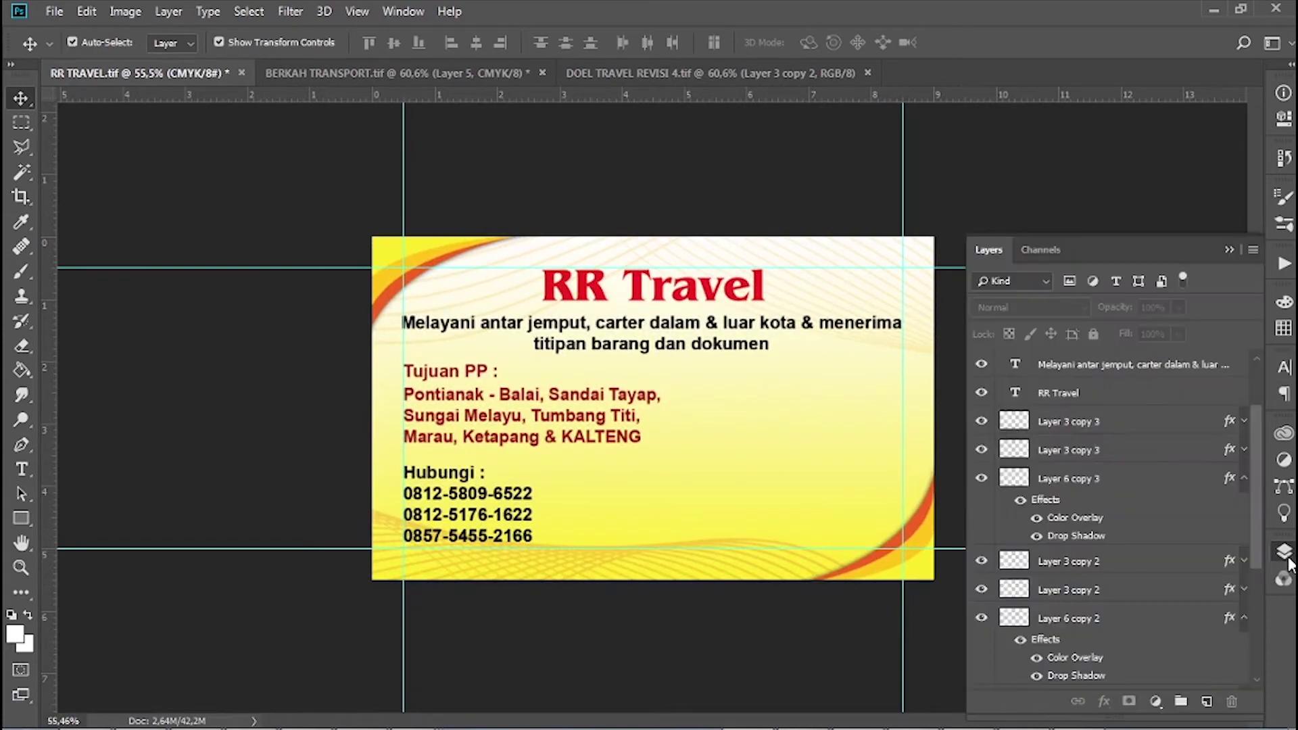
{"action": "left_click", "coordinate": [645, 73]}
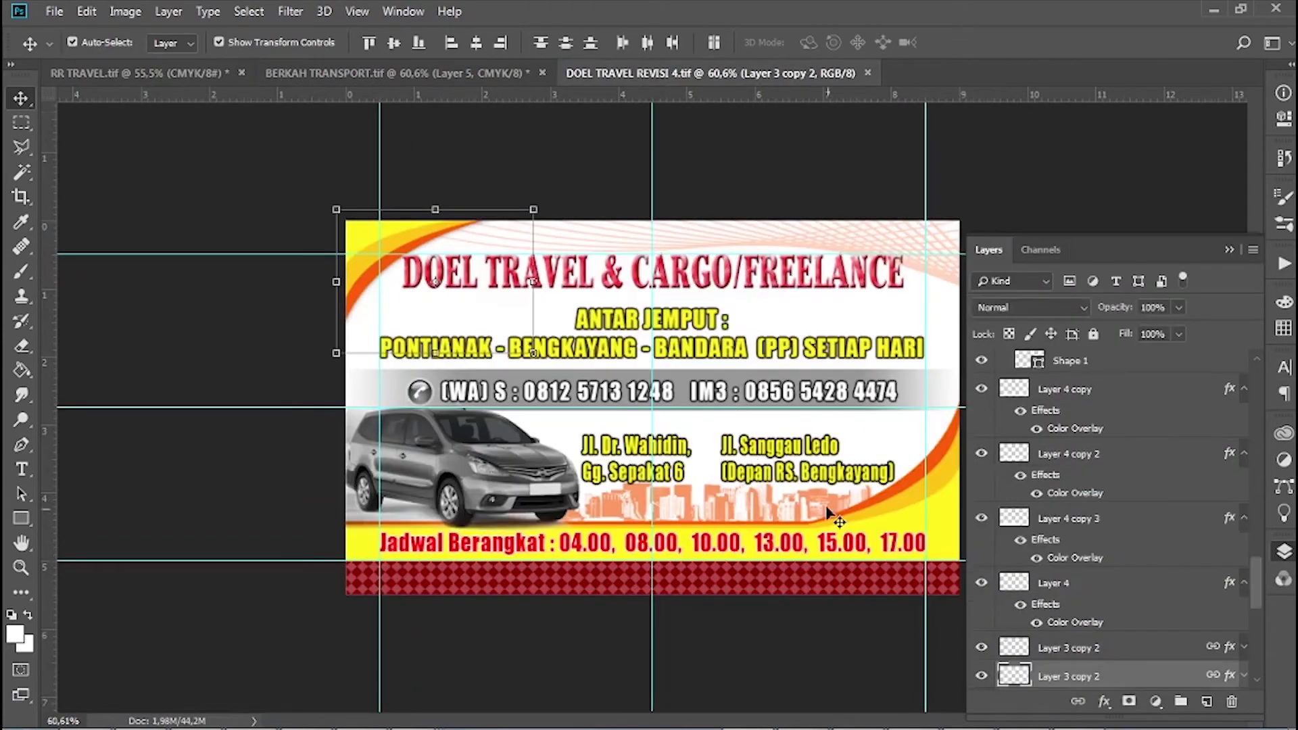
{"action": "mouse_move", "coordinate": [832, 517]}
{"action": "left_mouse_down"}
{"action": "mouse_move", "coordinate": [487, 211]}
{"action": "mouse_move", "coordinate": [255, 71]}
{"action": "left_mouse_up"}
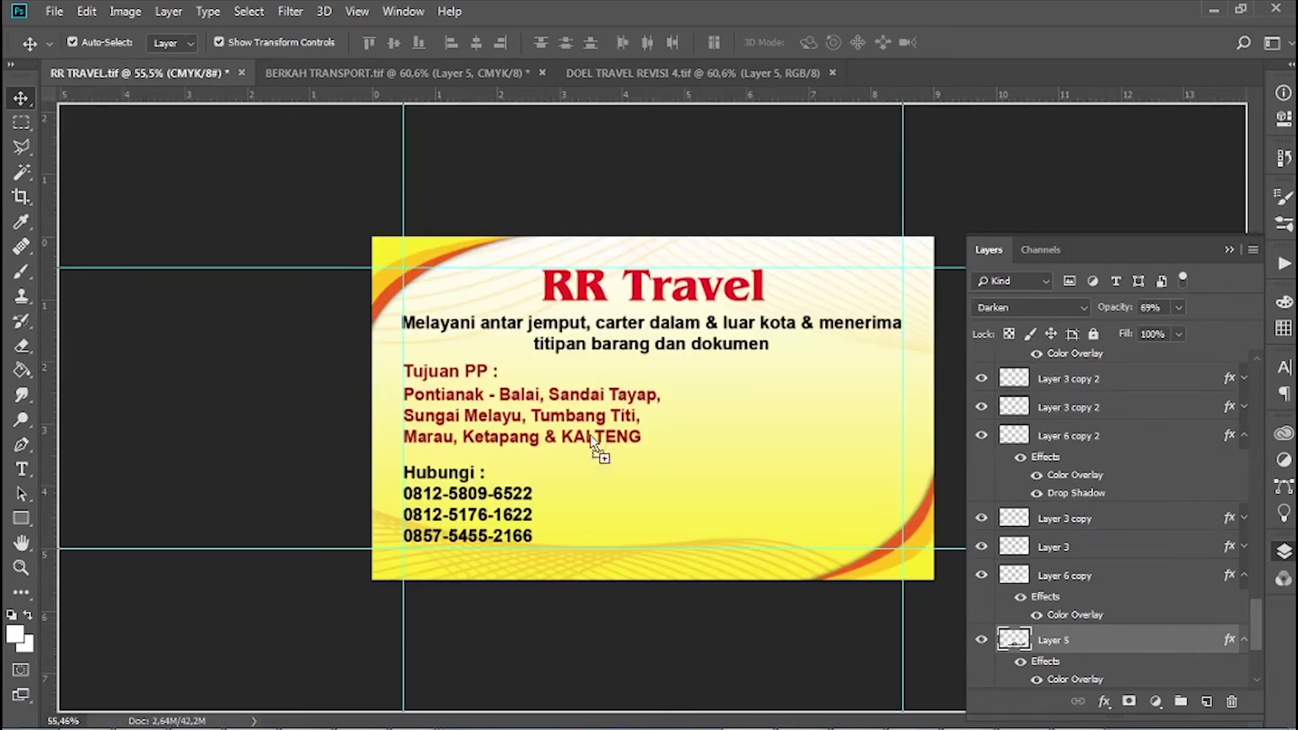
{"action": "mouse_move", "coordinate": [154, 61]}
{"action": "left_mouse_down"}
{"action": "mouse_move", "coordinate": [786, 538]}
{"action": "mouse_move", "coordinate": [587, 539]}
{"action": "mouse_move", "coordinate": [630, 541]}
{"action": "left_mouse_up"}
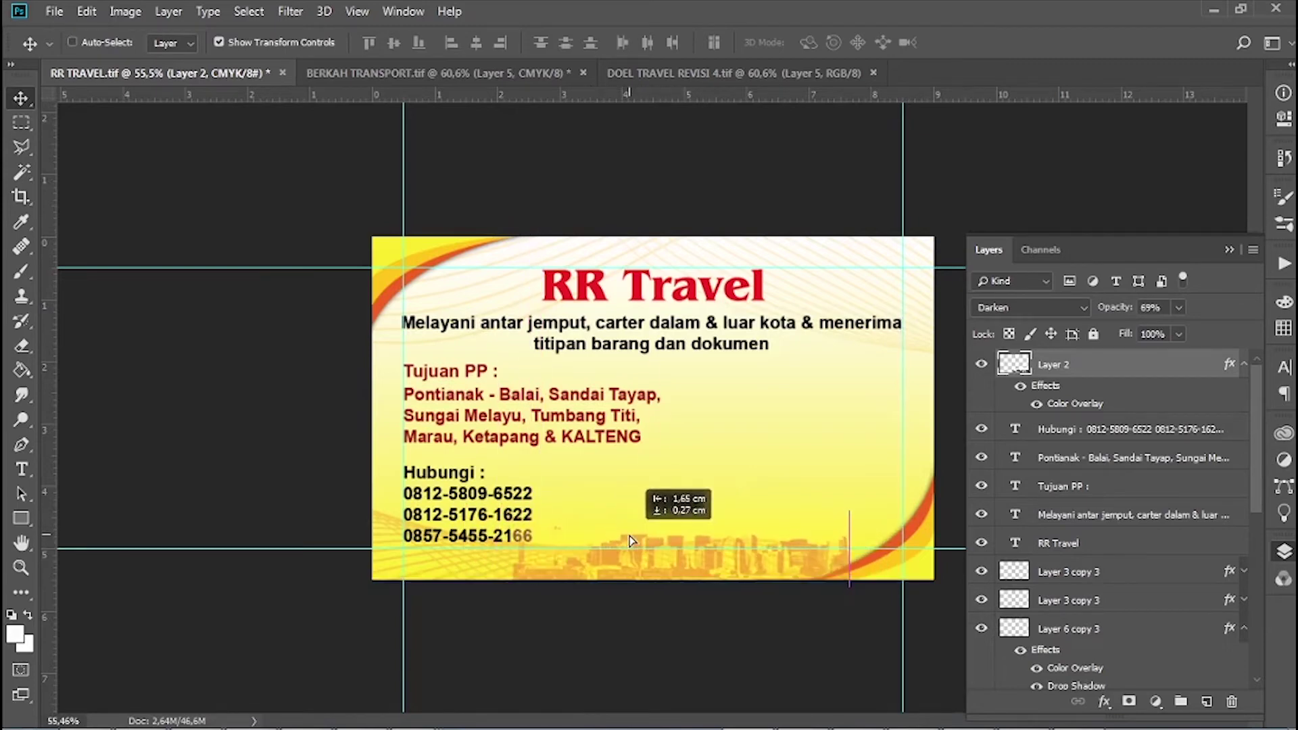
Enlarge the skyline about 139%, stack it above Layer 1 copy, and stretch it full width.
{"action": "left_click_drag", "start_coordinate": [505, 509], "coordinate": [365, 482]}
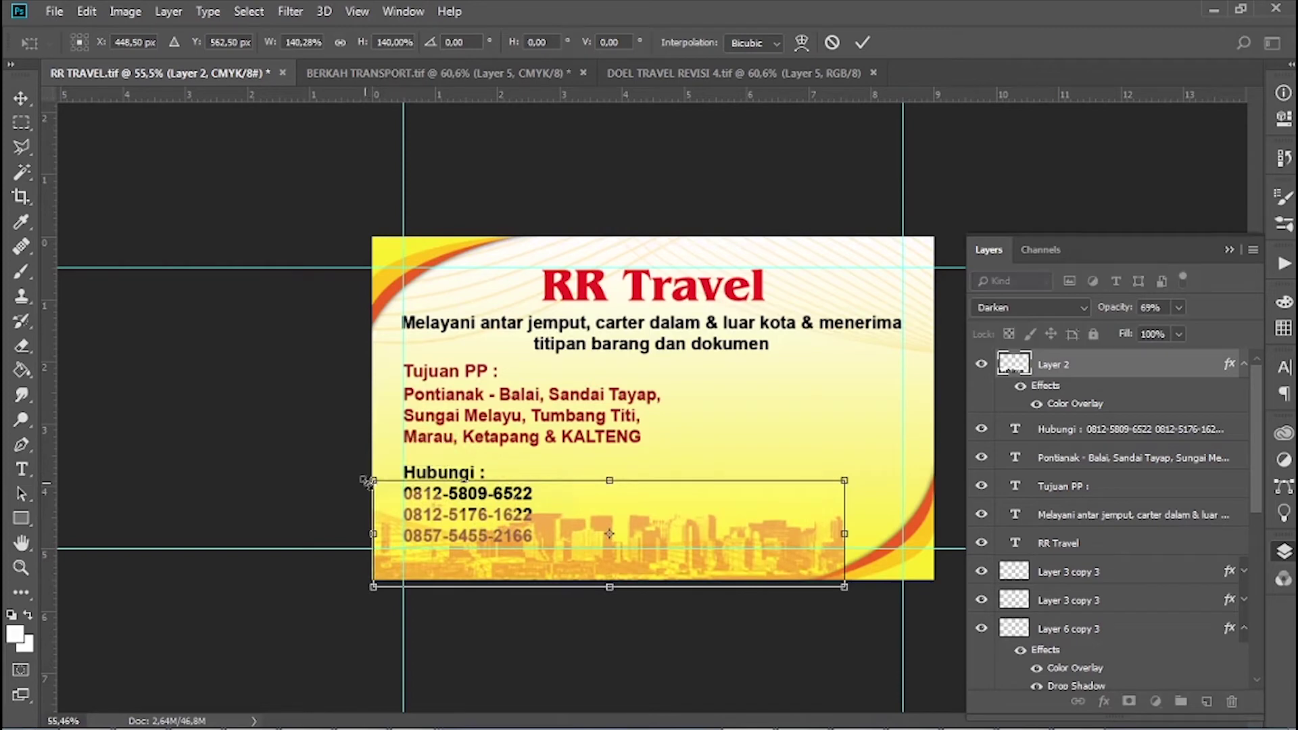
{"action": "left_click", "coordinate": [20, 112]}
{"action": "left_click", "coordinate": [568, 298]}
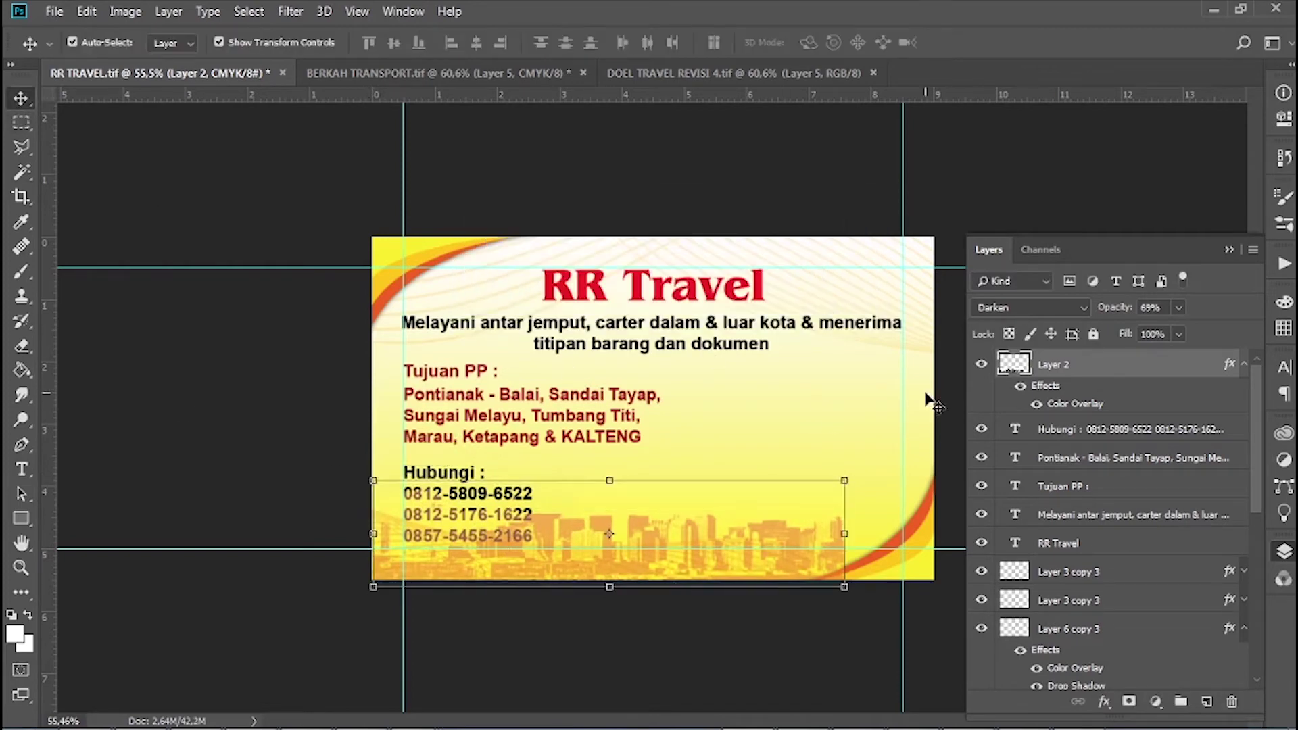
{"action": "left_click_drag", "start_coordinate": [1134, 384], "coordinate": [1163, 726]}
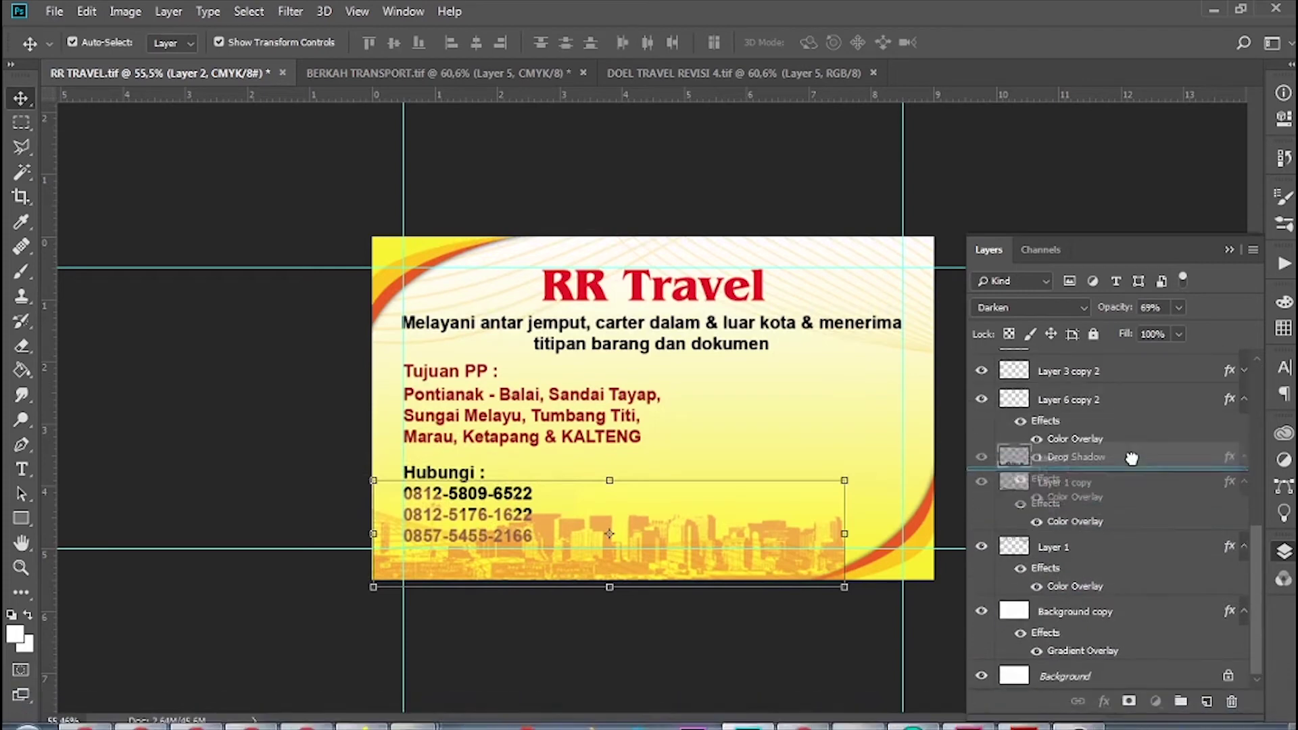
{"action": "left_click_drag", "start_coordinate": [1162, 727], "coordinate": [1125, 480]}
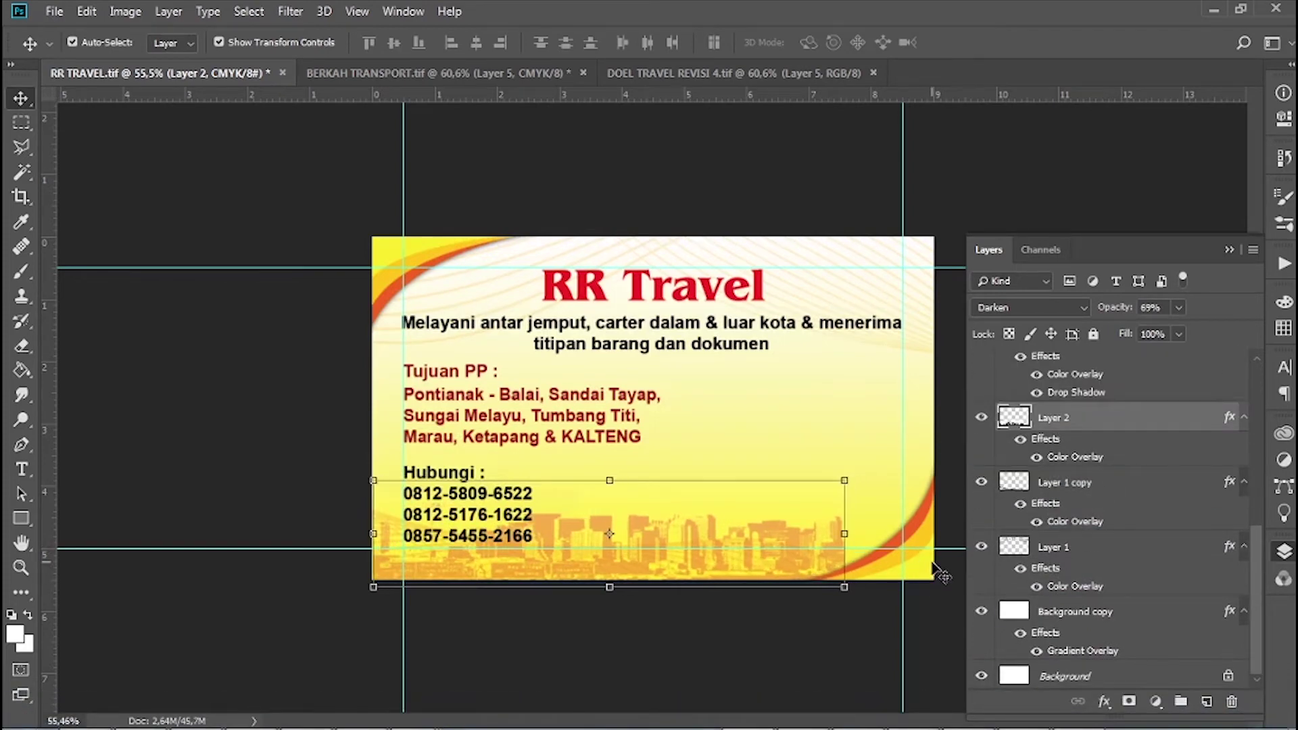
{"action": "left_click_drag", "start_coordinate": [844, 480], "coordinate": [936, 484]}
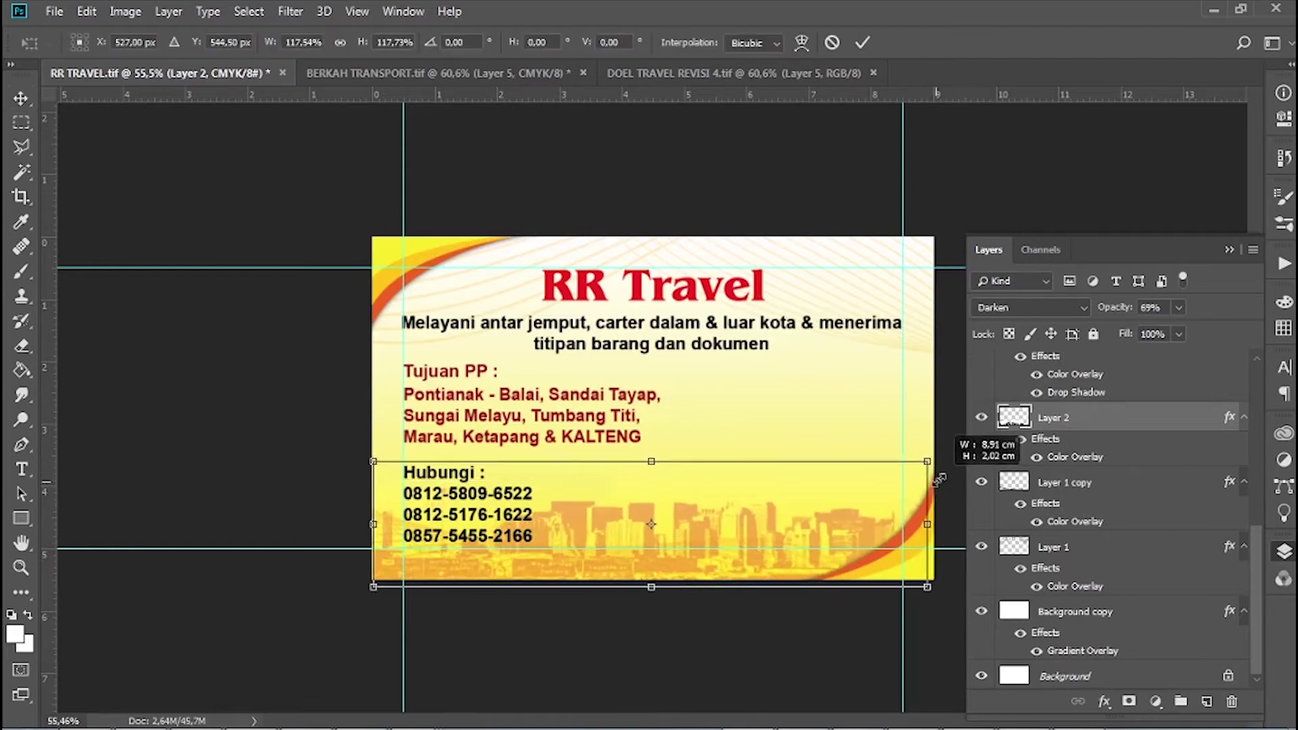
{"action": "left_click", "coordinate": [21, 98]}
{"action": "left_click", "coordinate": [571, 285]}
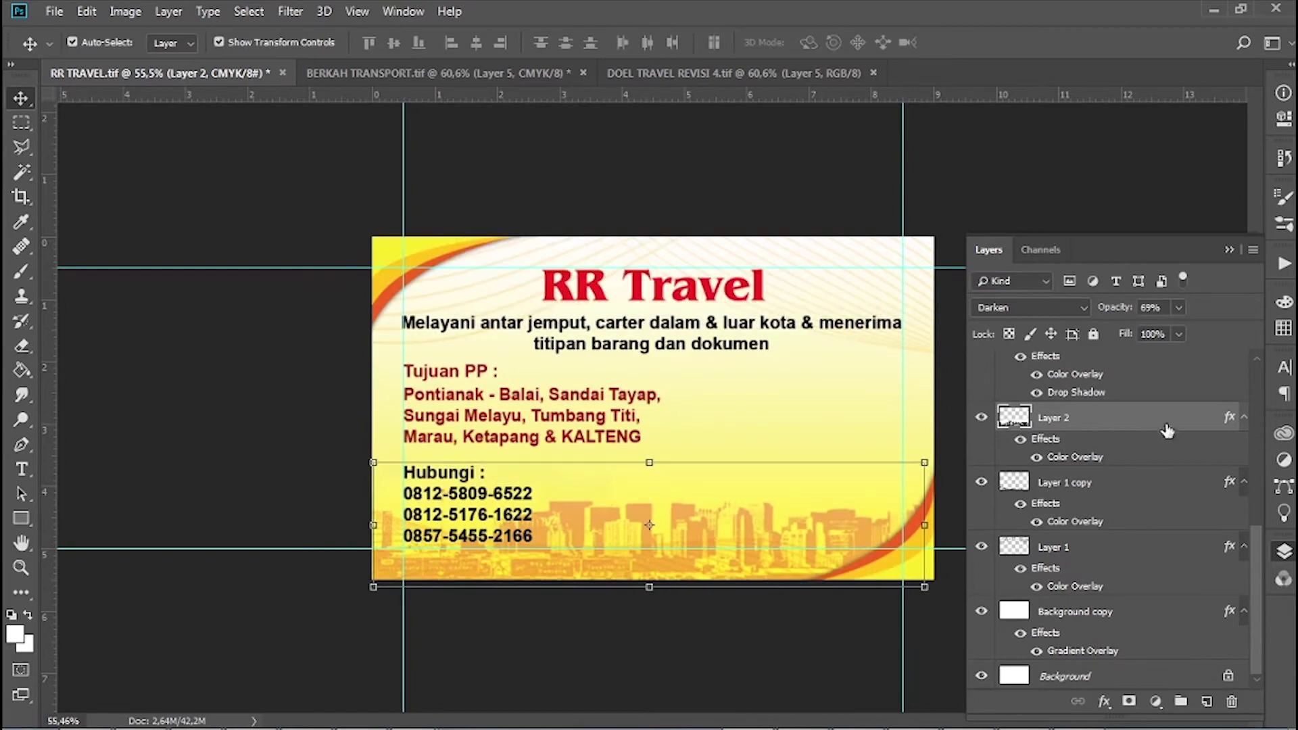
Add a Color Overlay to the skyline layer, trying and discarding a grey colour.
{"action": "double_click", "coordinate": [1228, 419]}
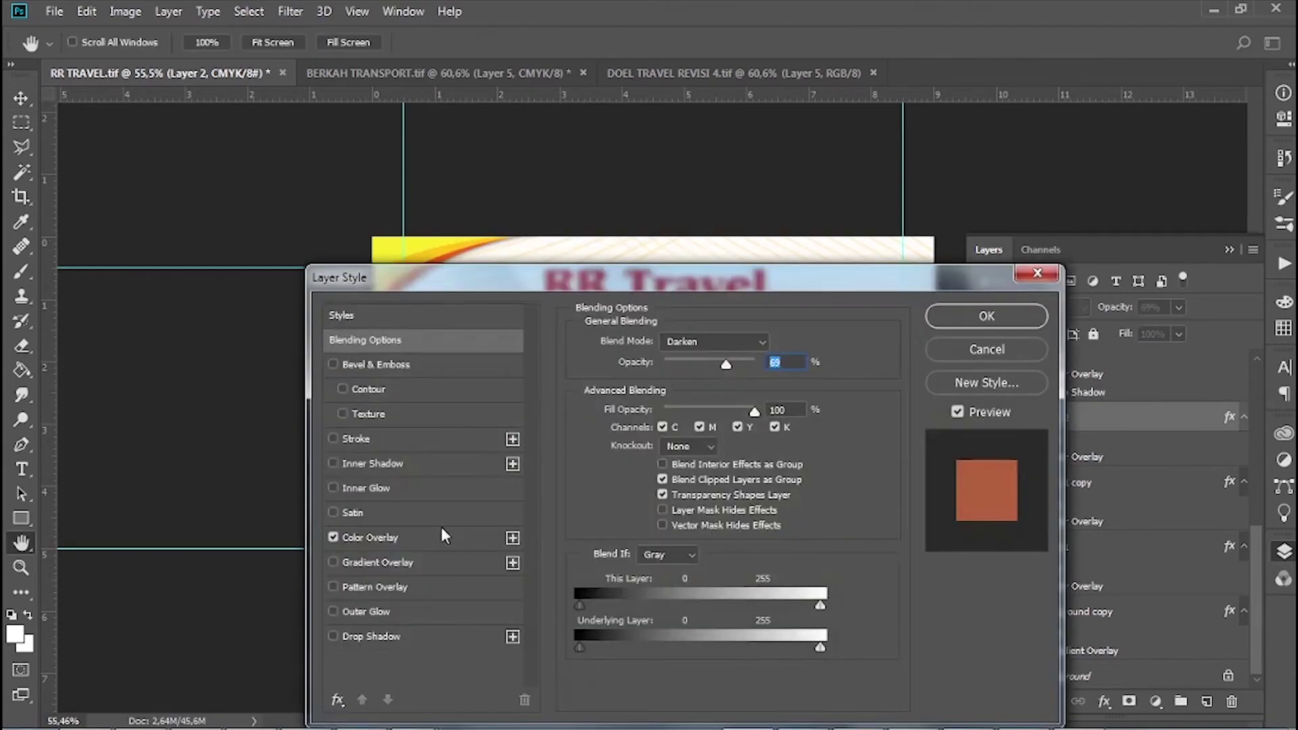
{"action": "left_click", "coordinate": [425, 541]}
{"action": "left_click_drag", "start_coordinate": [745, 286], "coordinate": [1085, 473]}
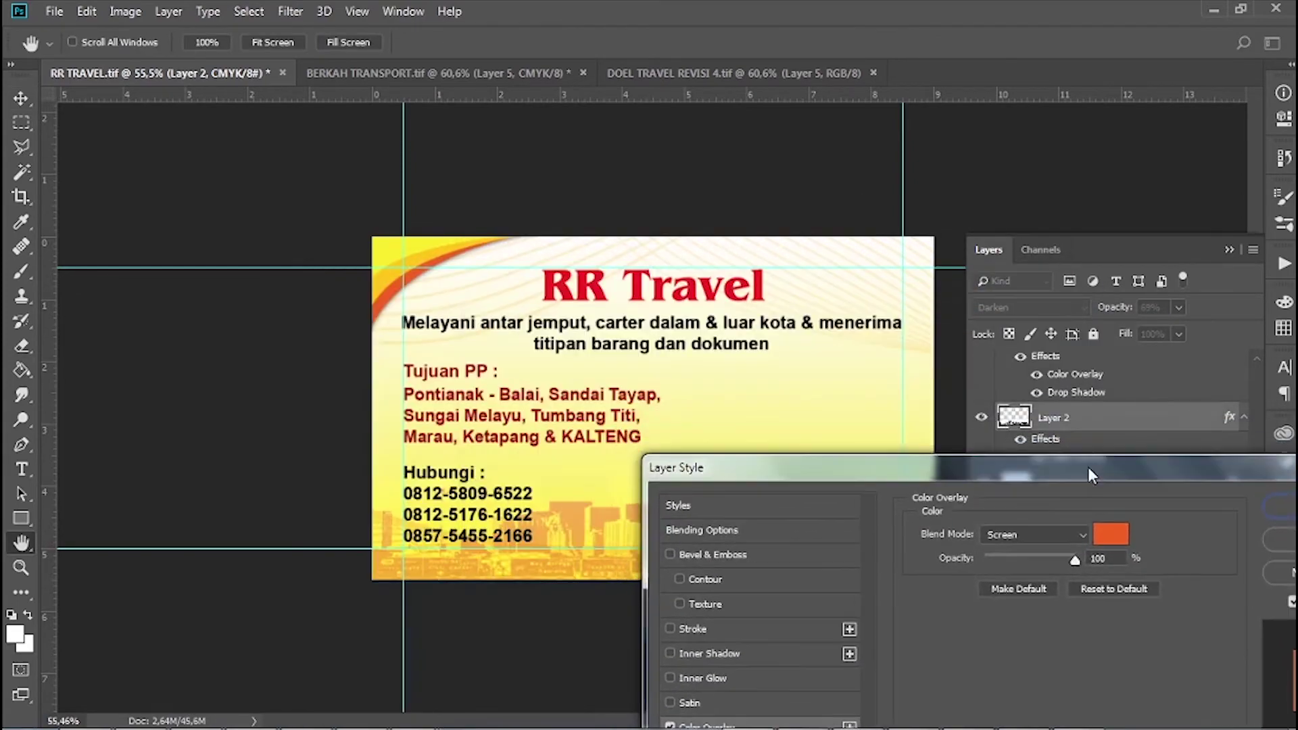
{"action": "left_click", "coordinate": [1109, 533]}
{"action": "left_click", "coordinate": [466, 535]}
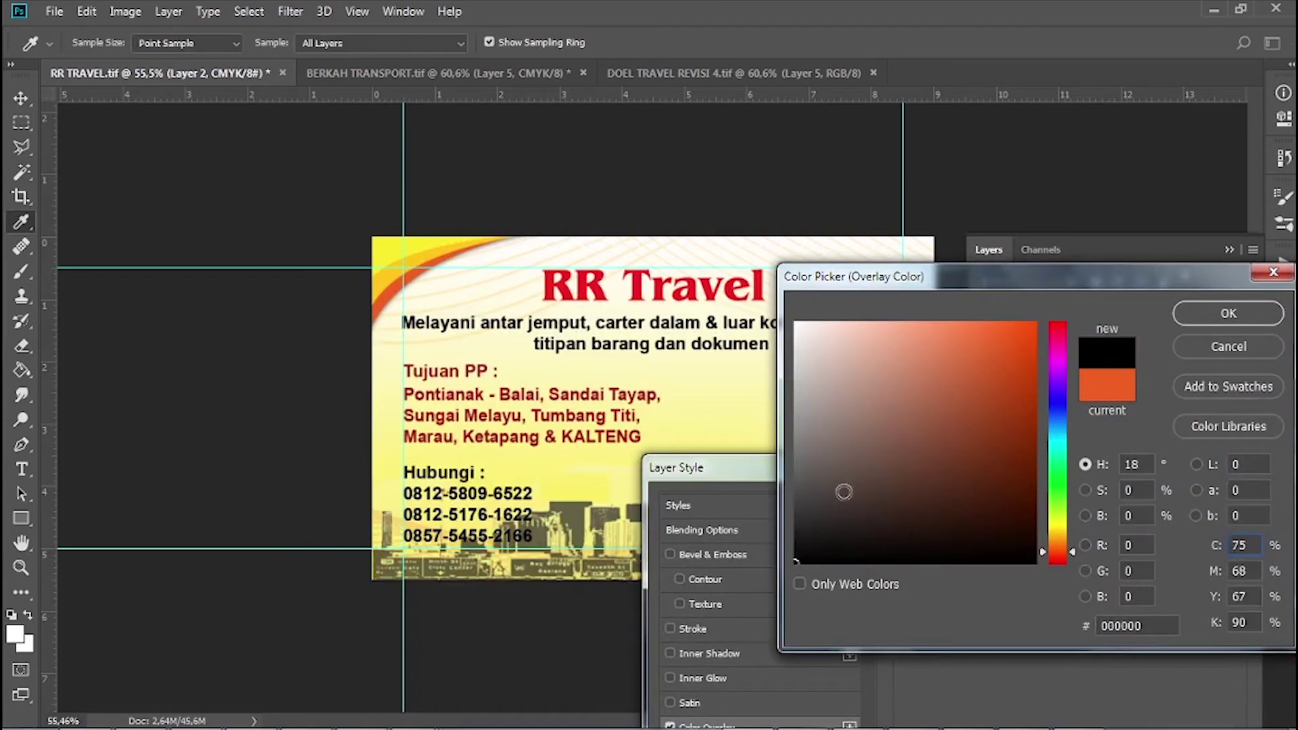
{"action": "left_click_drag", "start_coordinate": [844, 492], "coordinate": [781, 432]}
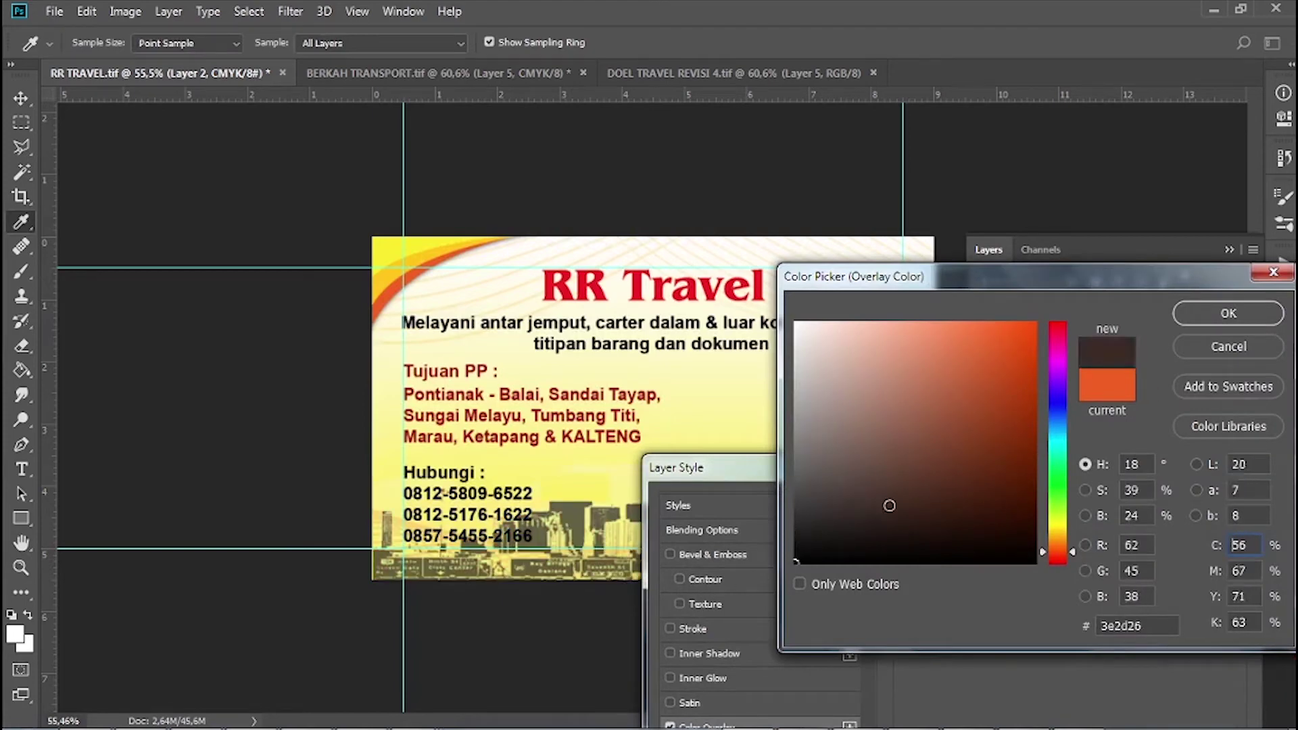
{"action": "left_click", "coordinate": [1236, 352]}
Set the skyline's overlay colour to dark red (a13100) and apply it.
{"action": "left_click", "coordinate": [1113, 536]}
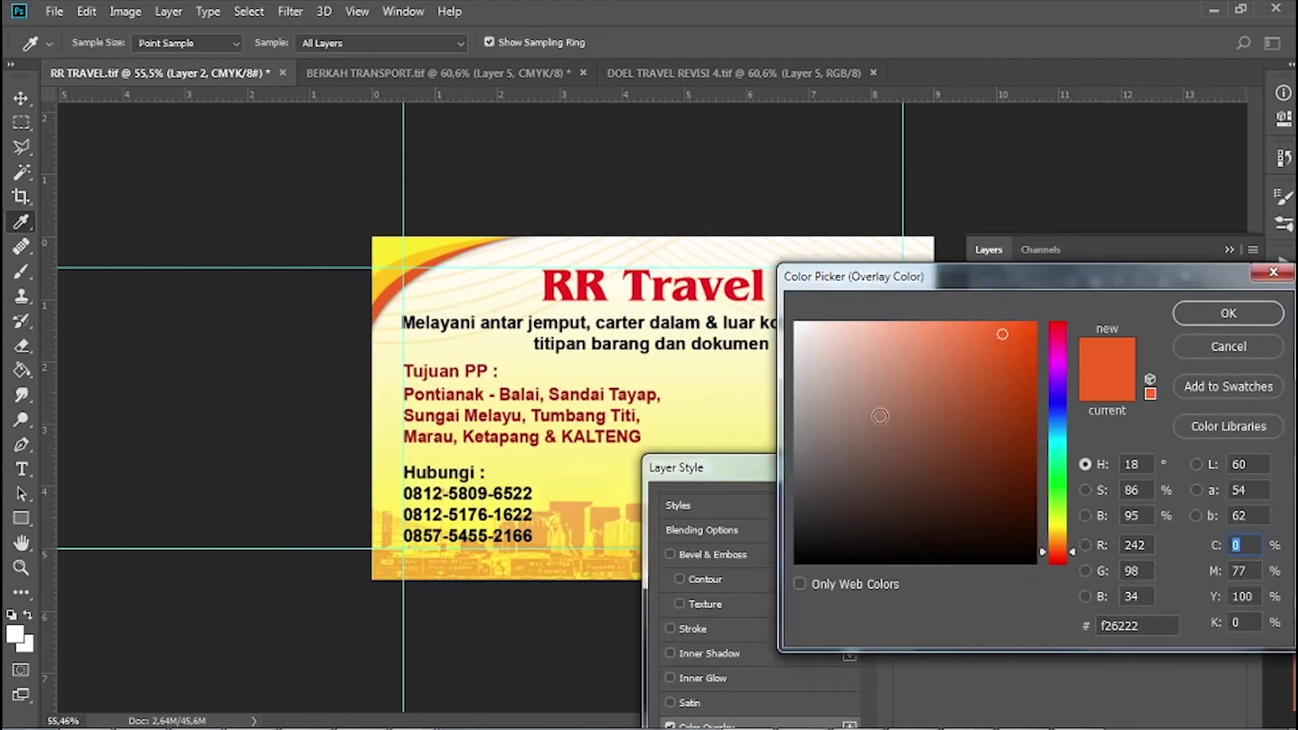
{"action": "mouse_move", "coordinate": [1001, 342]}
{"action": "left_mouse_down"}
{"action": "mouse_move", "coordinate": [1015, 433]}
{"action": "mouse_move", "coordinate": [1036, 410]}
{"action": "left_mouse_up"}
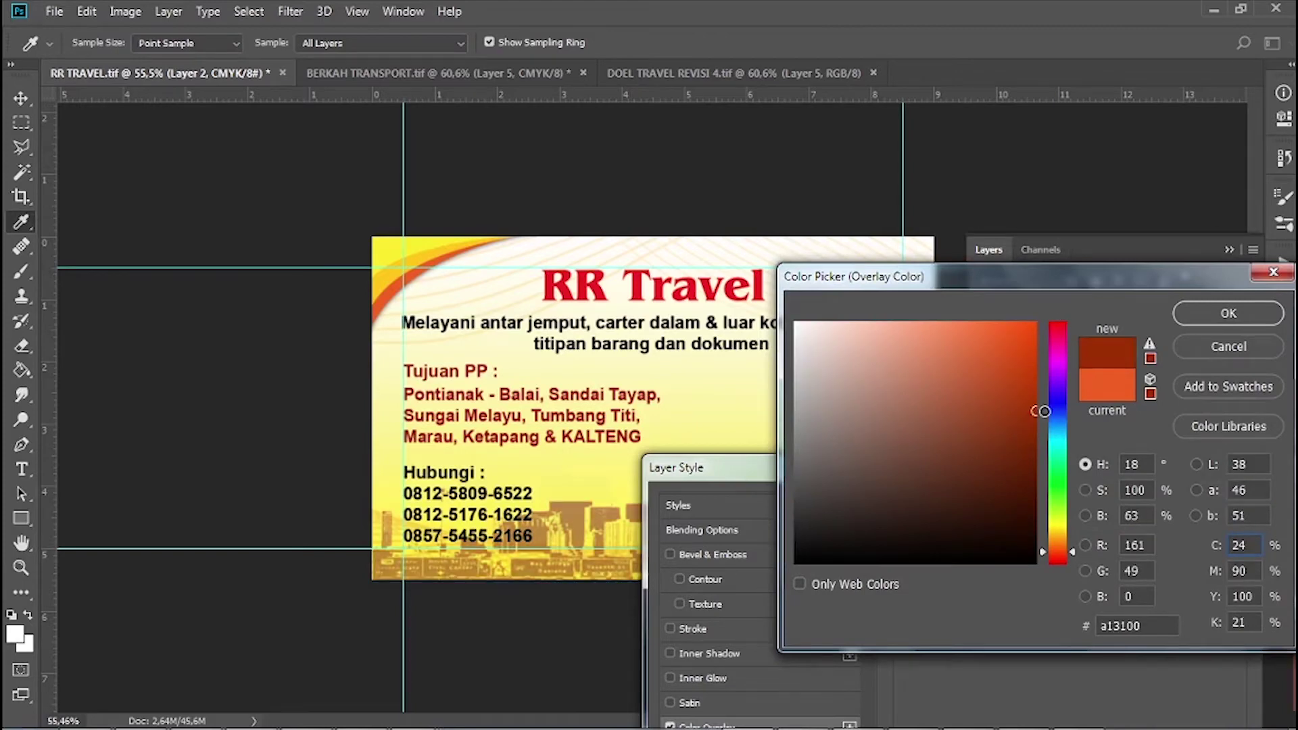
{"action": "left_click", "coordinate": [1228, 313]}
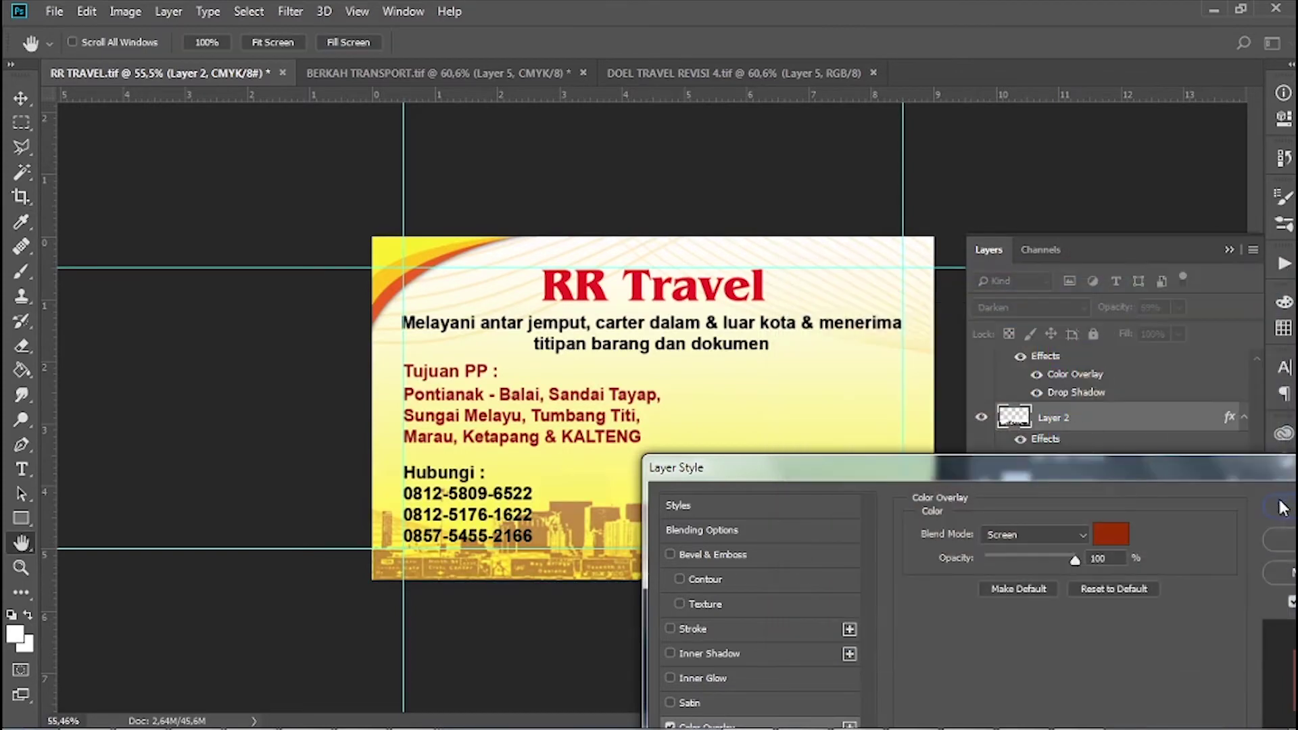
{"action": "left_click", "coordinate": [1281, 507]}
{"action": "scroll", "coordinate": [833, 549], "scroll_direction": "up", "scroll_amount": 3}
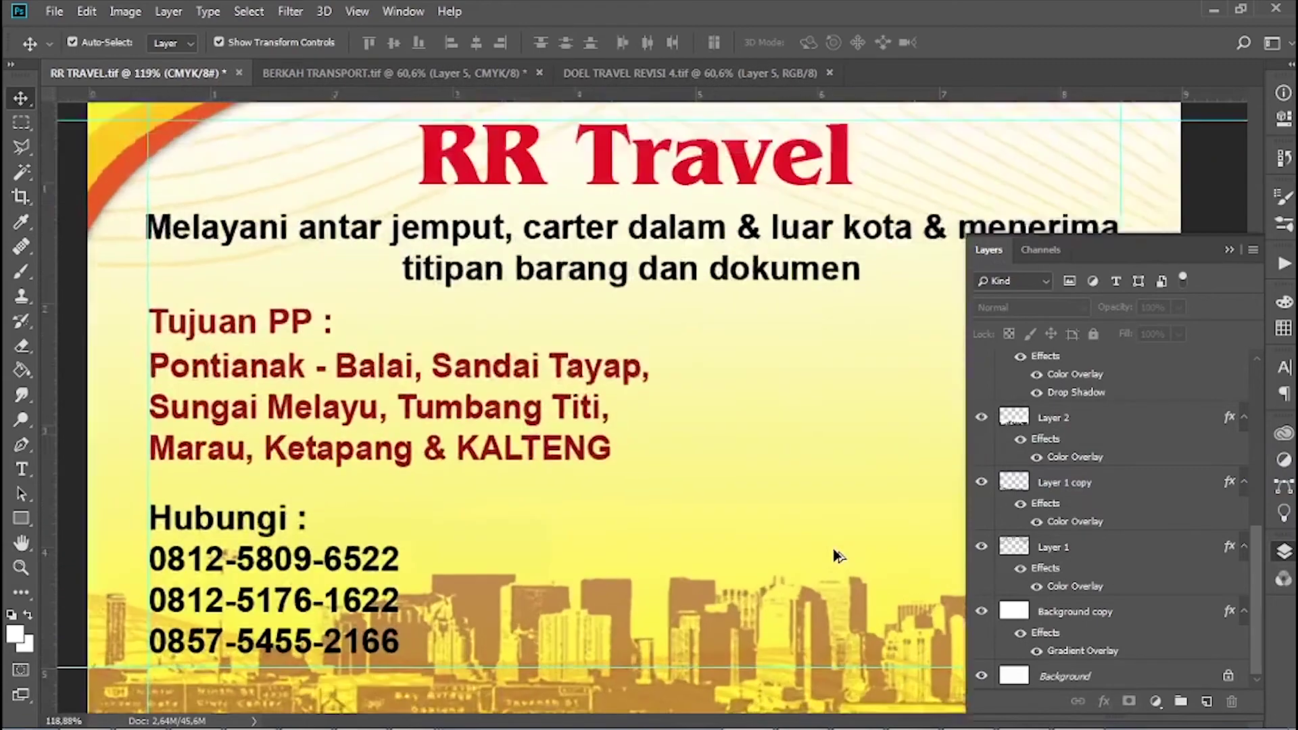
{"action": "scroll", "coordinate": [783, 546], "scroll_direction": "down", "scroll_amount": 3}
{"action": "left_click", "coordinate": [477, 537]}
{"action": "scroll", "coordinate": [475, 519], "scroll_direction": "up", "scroll_amount": 2}
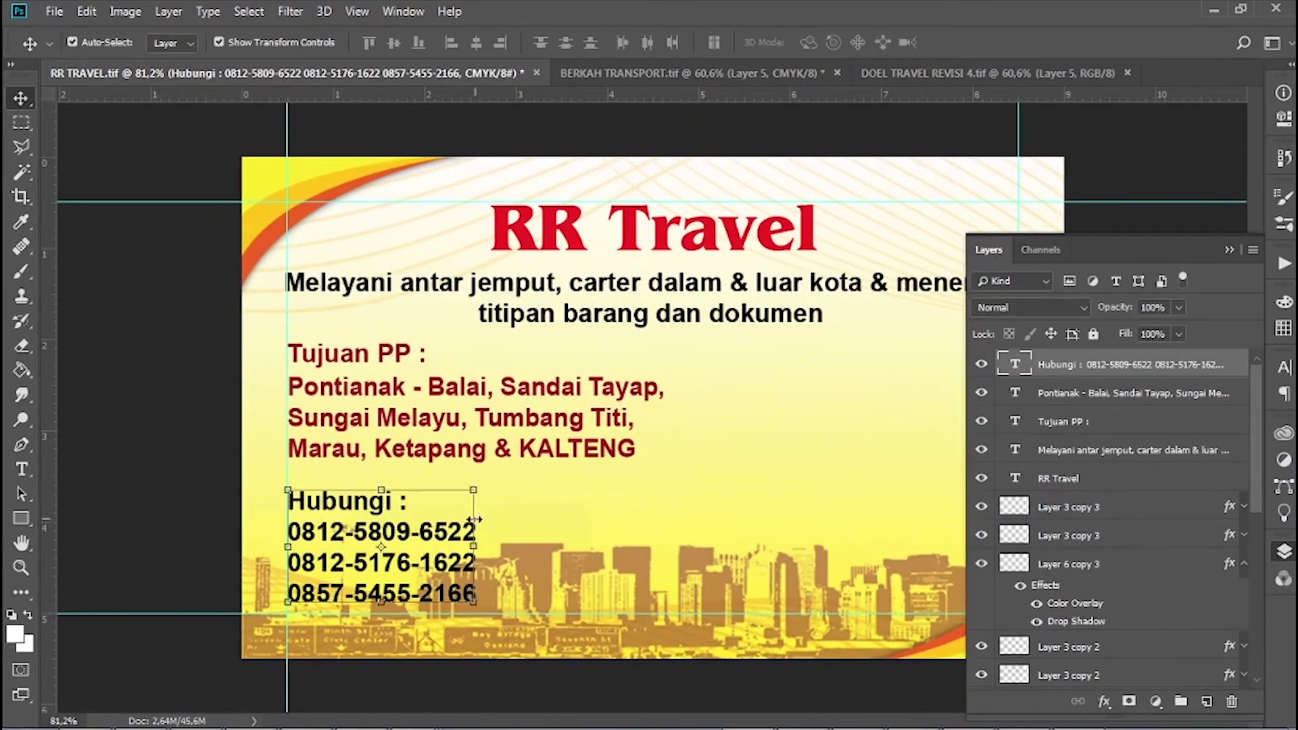
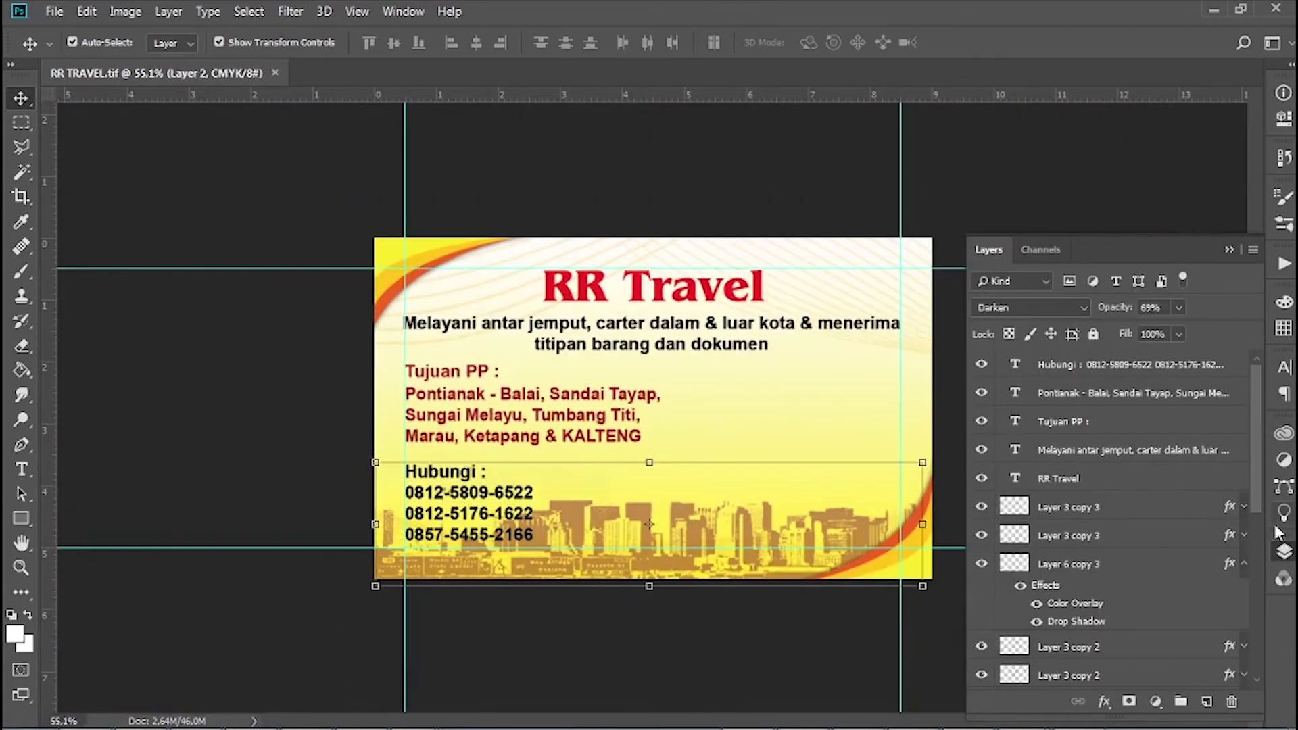
Move the Layer 1 copy graphic upward and select the Pontianak and Tujuan PP text.
{"action": "scroll", "coordinate": [1117, 554], "scroll_direction": "down", "scroll_amount": 3}
{"action": "scroll", "coordinate": [1117, 572], "scroll_direction": "down", "scroll_amount": 3}
{"action": "left_click", "coordinate": [1075, 597]}
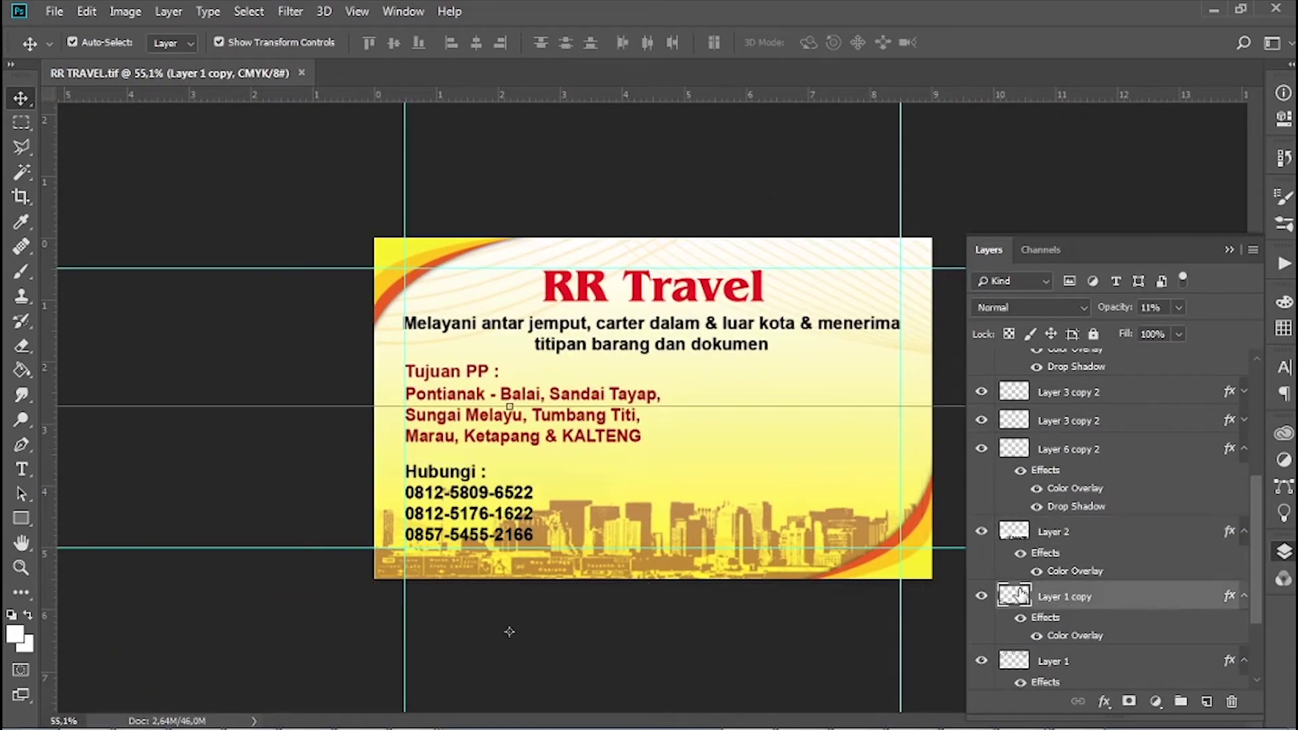
{"action": "left_click_drag", "start_coordinate": [837, 572], "coordinate": [837, 480]}
{"action": "left_click", "coordinate": [511, 405], "text": "ctrl"}
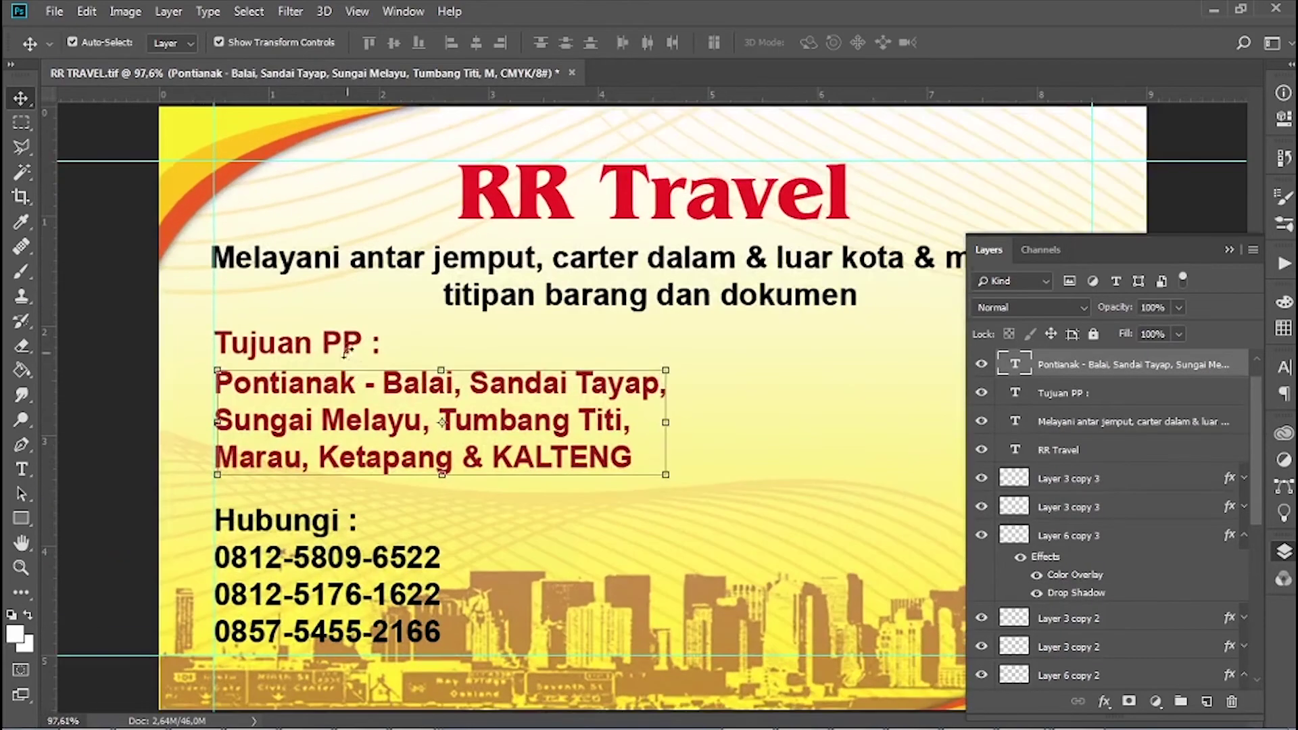
{"action": "left_click", "coordinate": [444, 384], "text": "shift"}
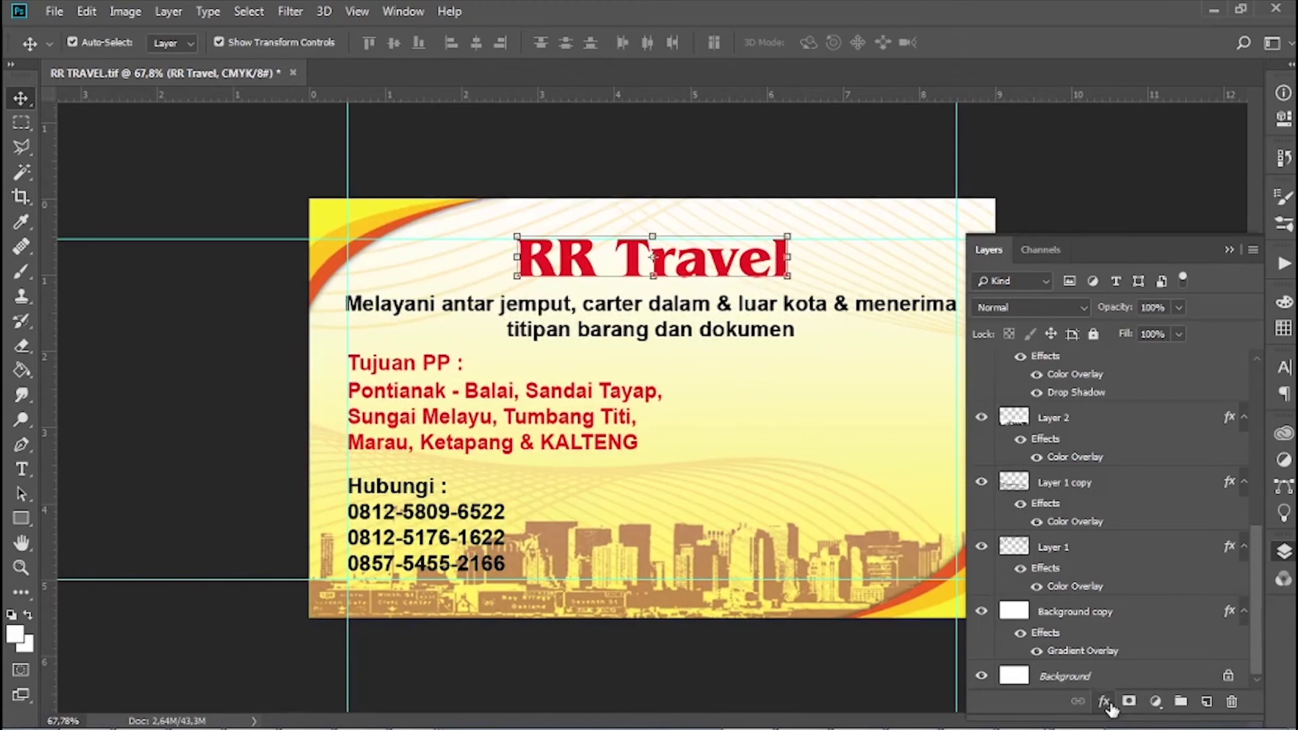
Add a 6 px white Outside stroke to the RR Travel title.
{"action": "left_click", "coordinate": [1106, 703]}
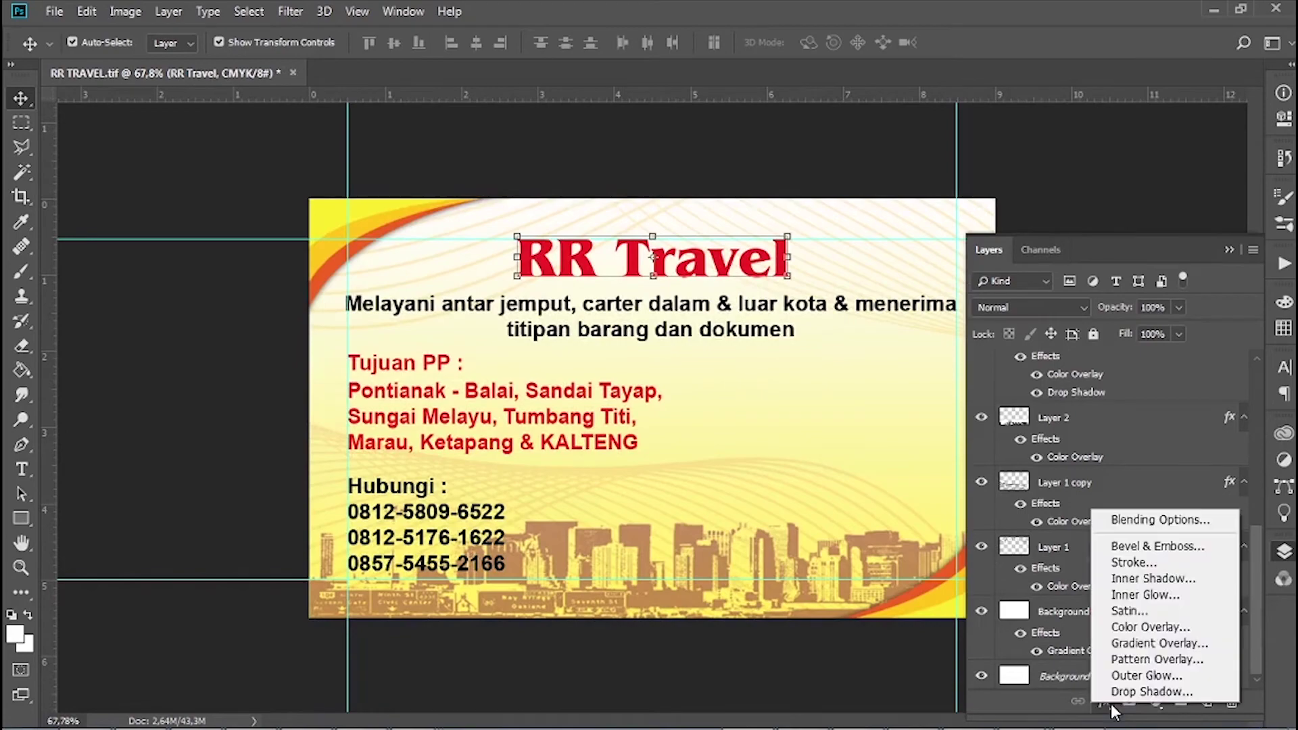
{"action": "left_click", "coordinate": [1133, 561]}
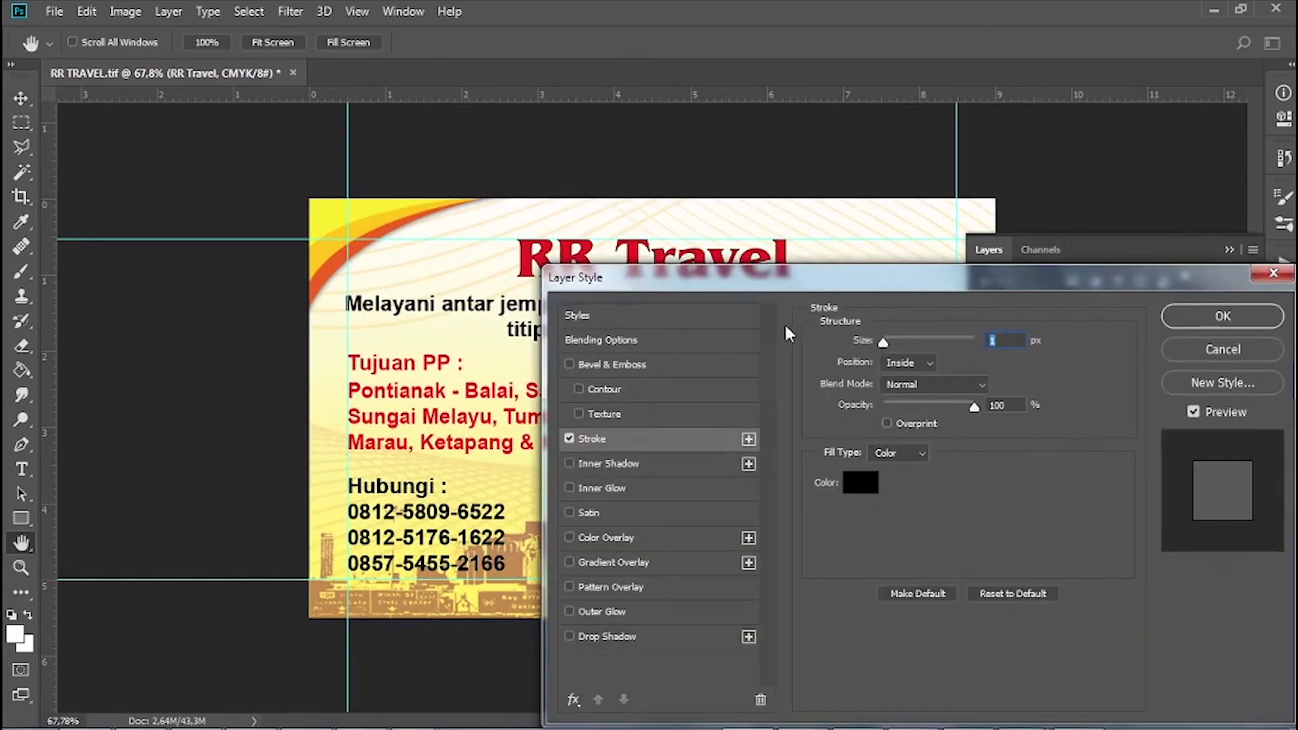
{"action": "left_click", "coordinate": [862, 484]}
{"action": "left_click_drag", "start_coordinate": [570, 369], "coordinate": [250, 197]}
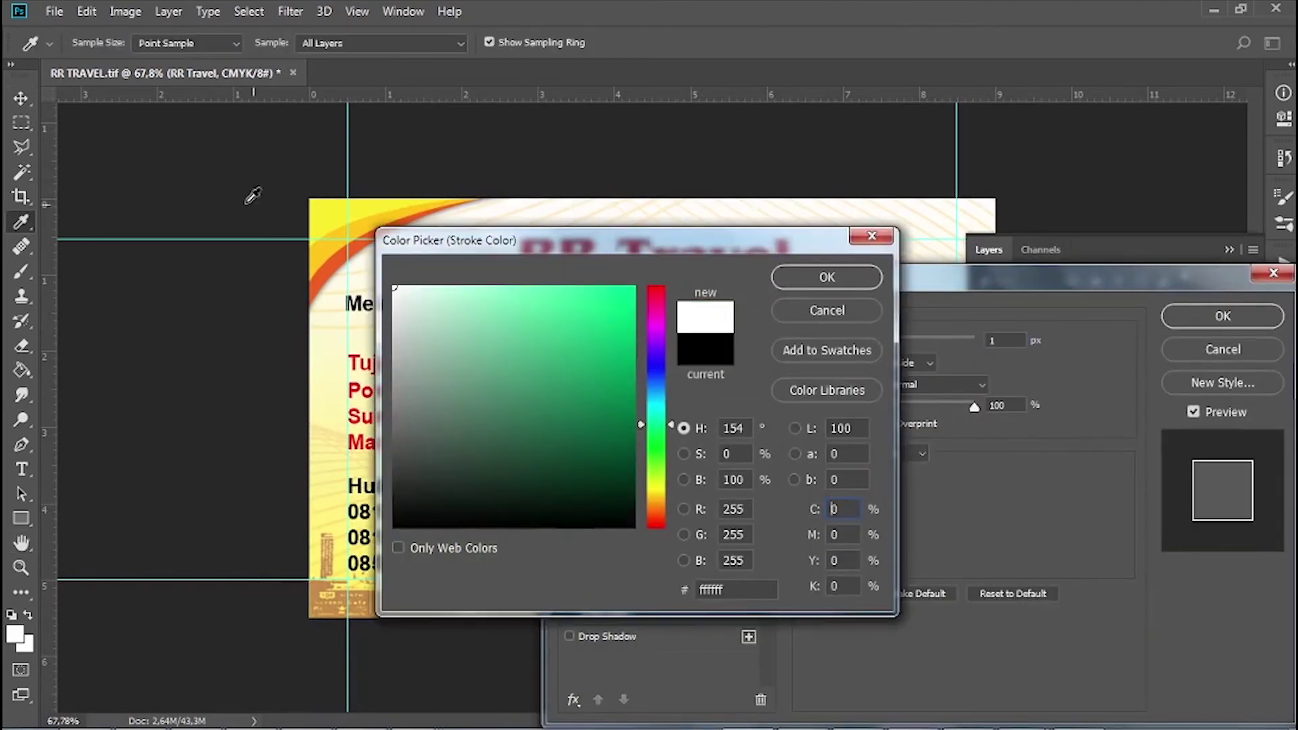
{"action": "left_click", "coordinate": [807, 280]}
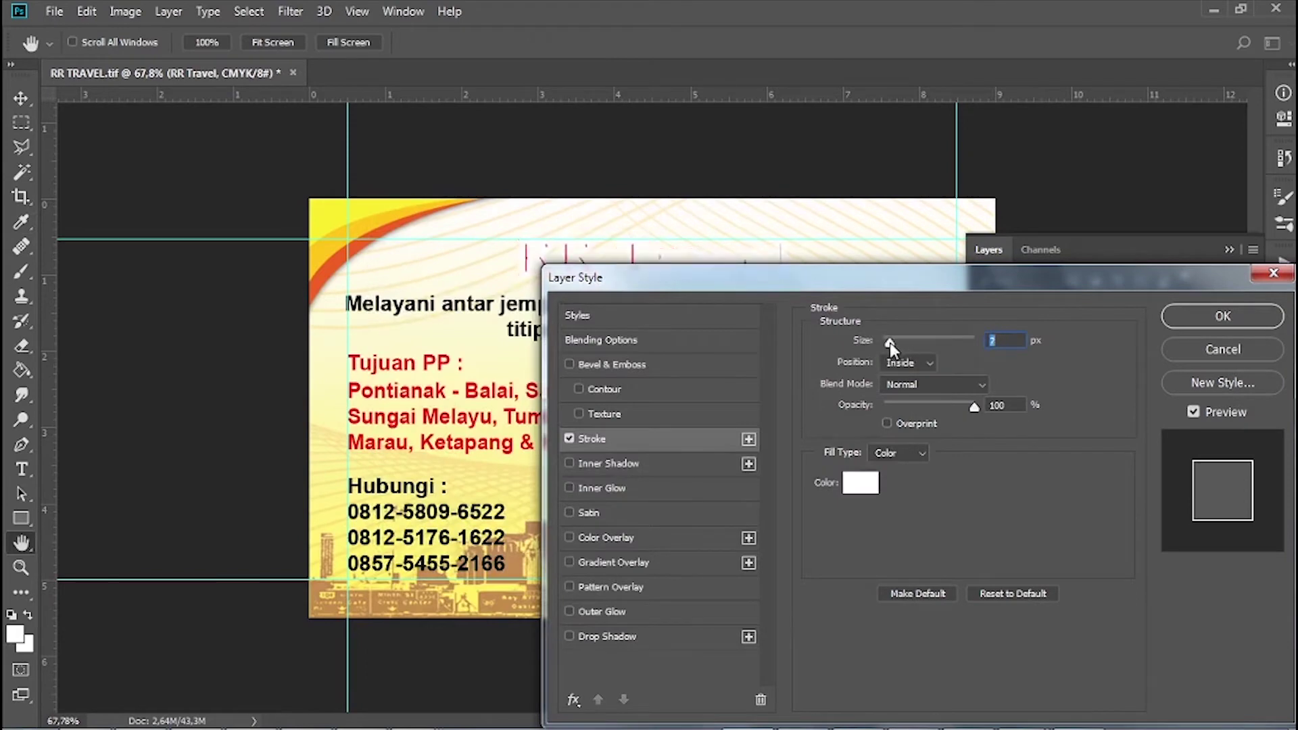
{"action": "left_click_drag", "start_coordinate": [885, 341], "coordinate": [846, 343]}
{"action": "left_click", "coordinate": [909, 363]}
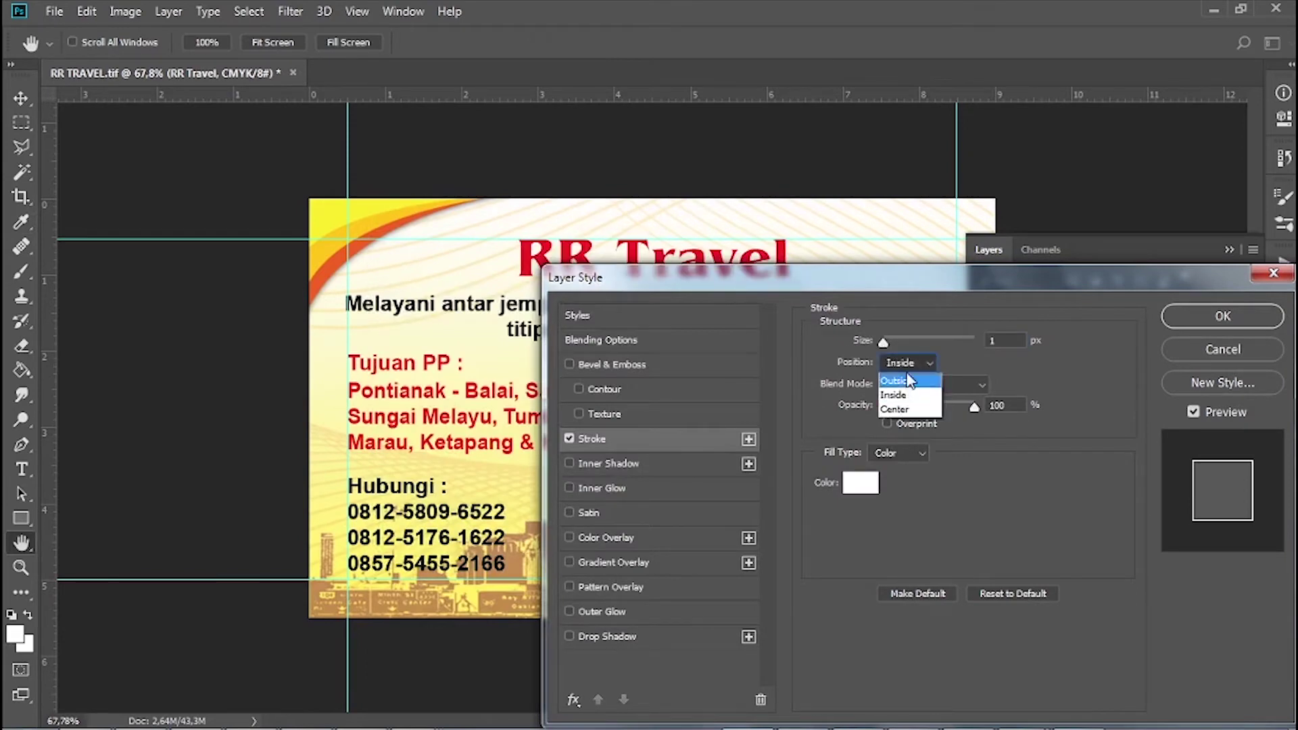
{"action": "left_click", "coordinate": [909, 380]}
{"action": "left_click_drag", "start_coordinate": [894, 345], "coordinate": [891, 345]}
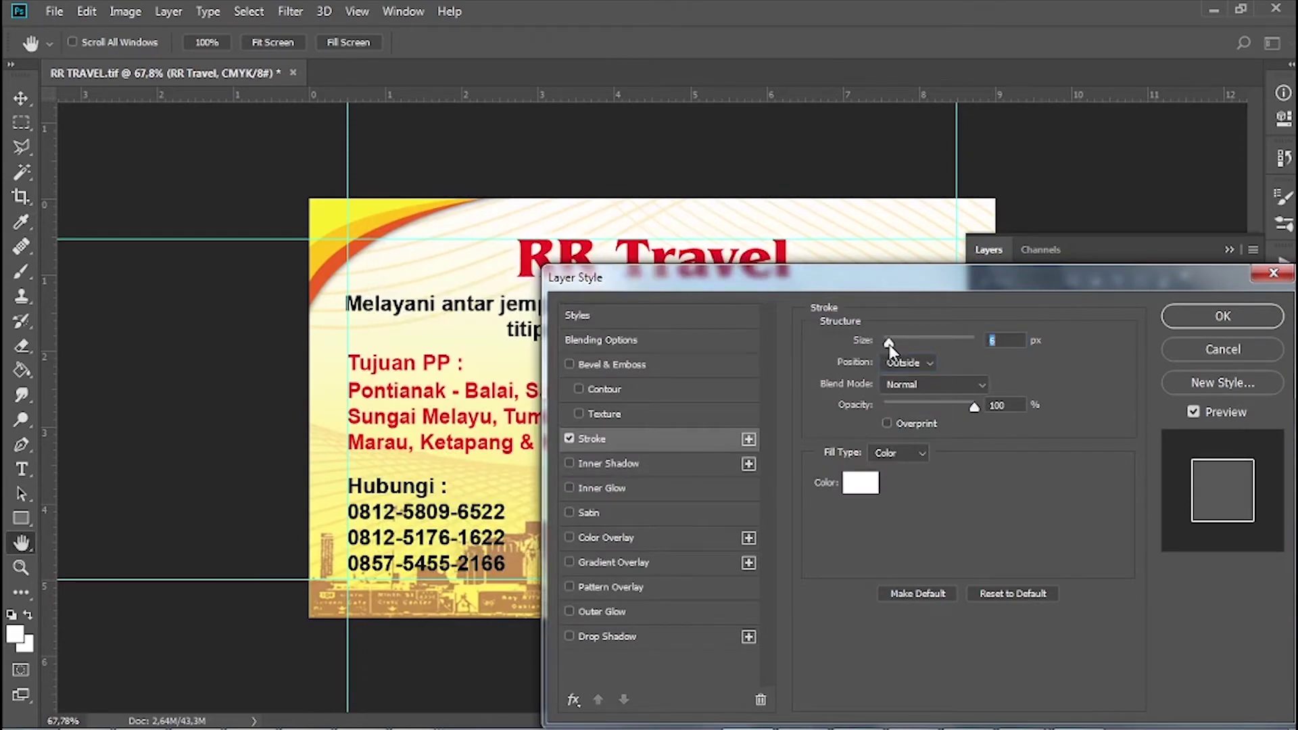
Add a second, thicker black stroke around the title and apply both effects.
{"action": "left_click", "coordinate": [748, 440]}
{"action": "left_click", "coordinate": [679, 467]}
{"action": "left_click", "coordinate": [860, 482]}
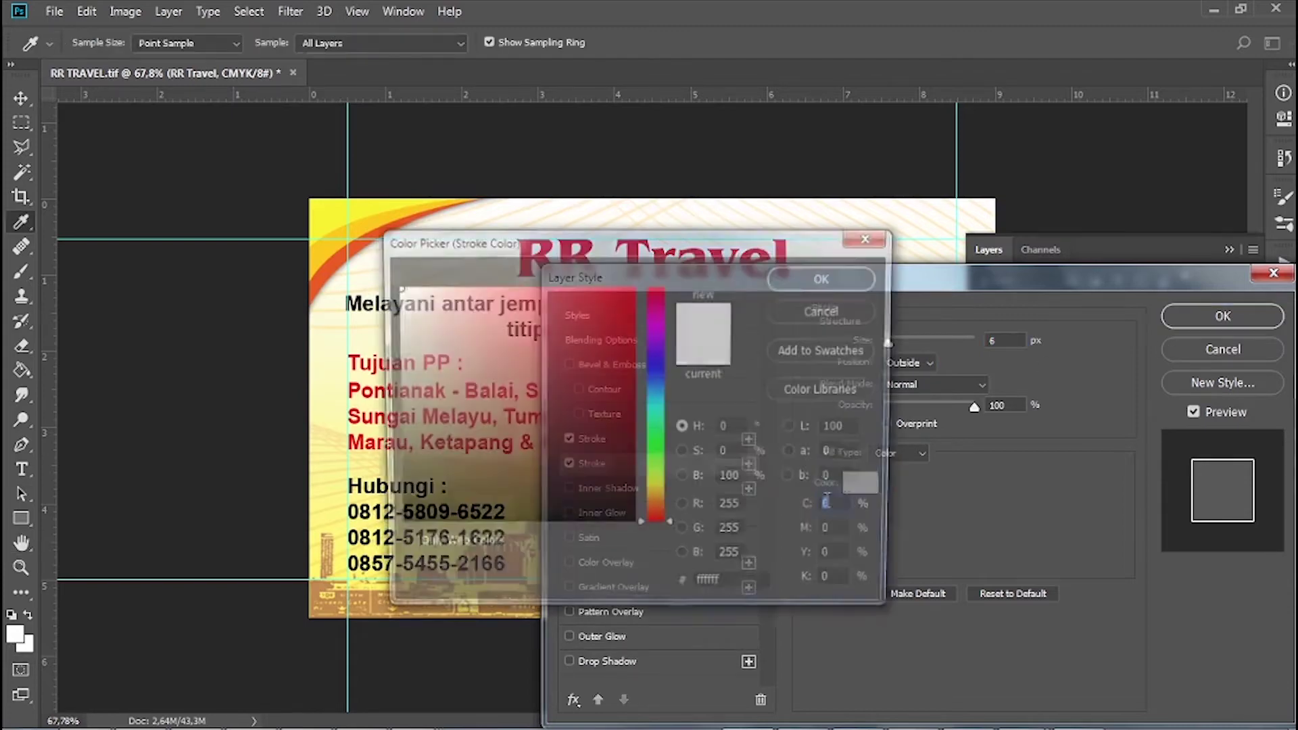
{"action": "key", "text": "Return"}
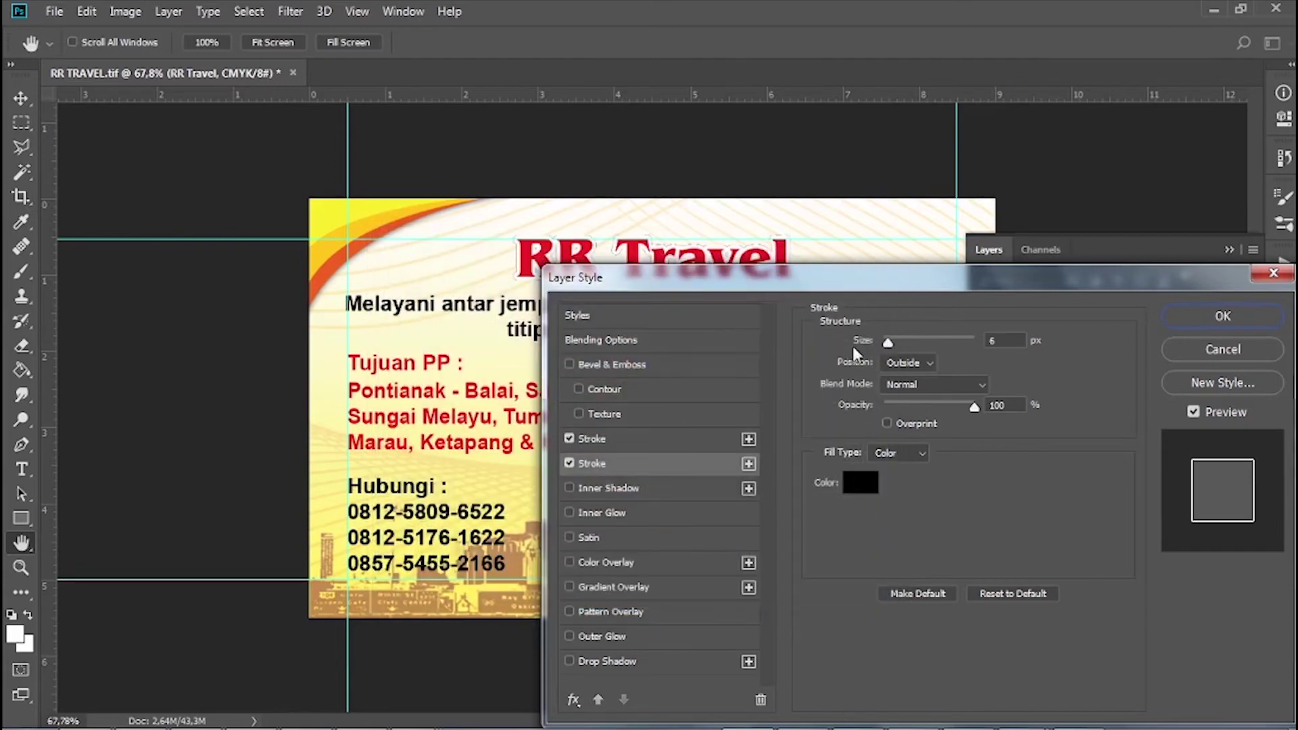
{"action": "left_click_drag", "start_coordinate": [902, 346], "coordinate": [891, 343]}
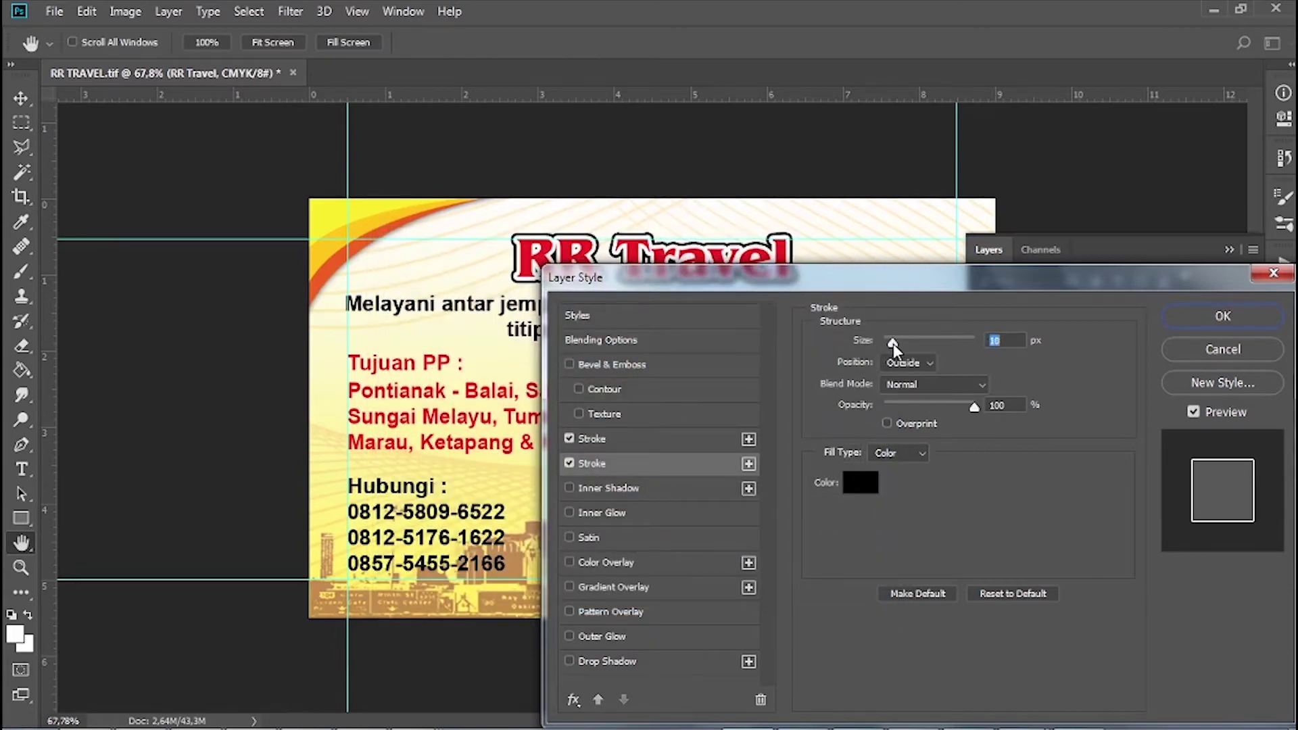
{"action": "left_click", "coordinate": [1280, 318]}
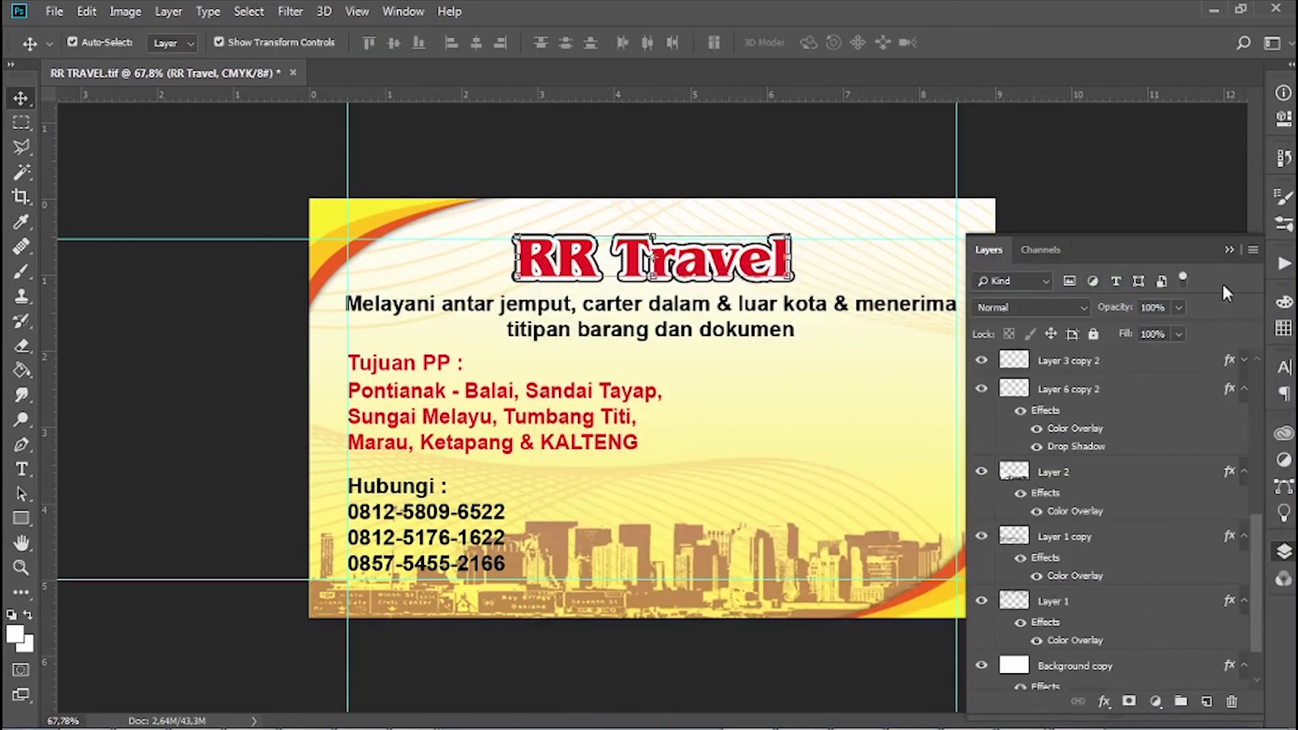
Set the title's tracking to 140 in the Character panel.
{"action": "left_click", "coordinate": [1284, 367]}
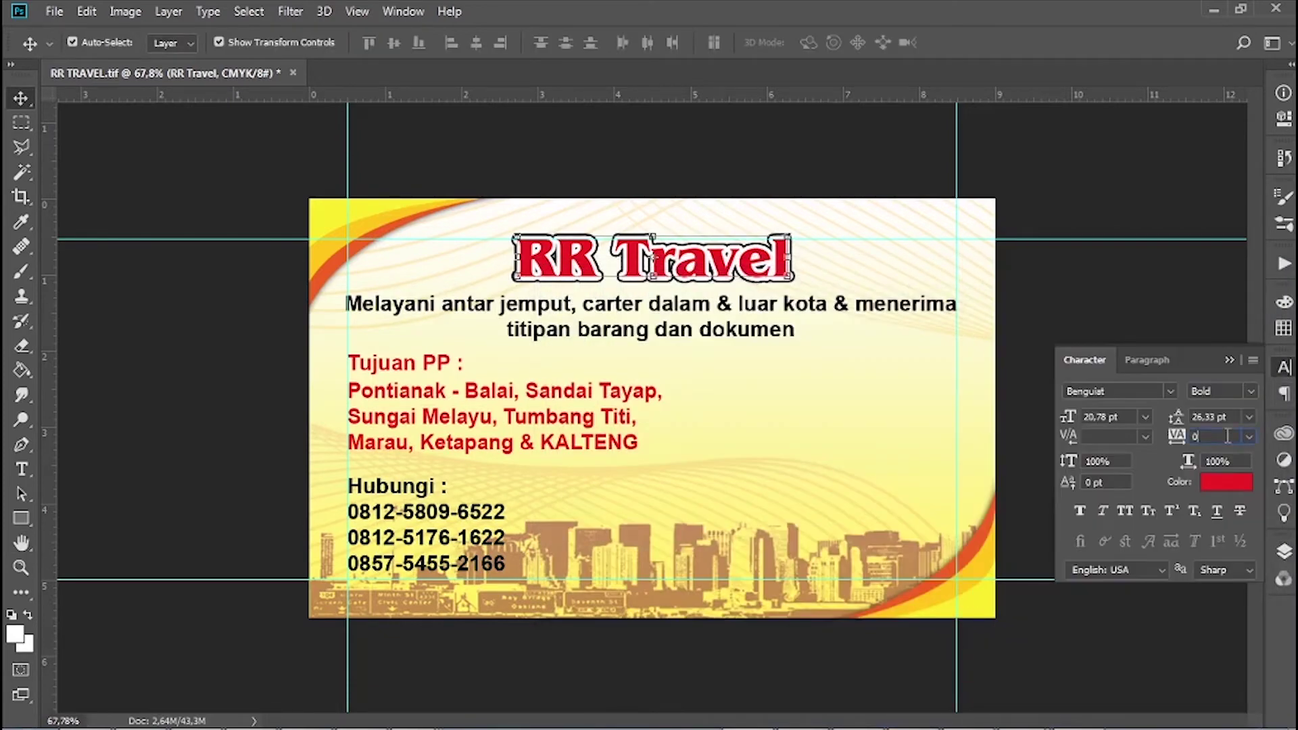
{"action": "type", "text": "160"}
{"action": "key", "text": "Return"}
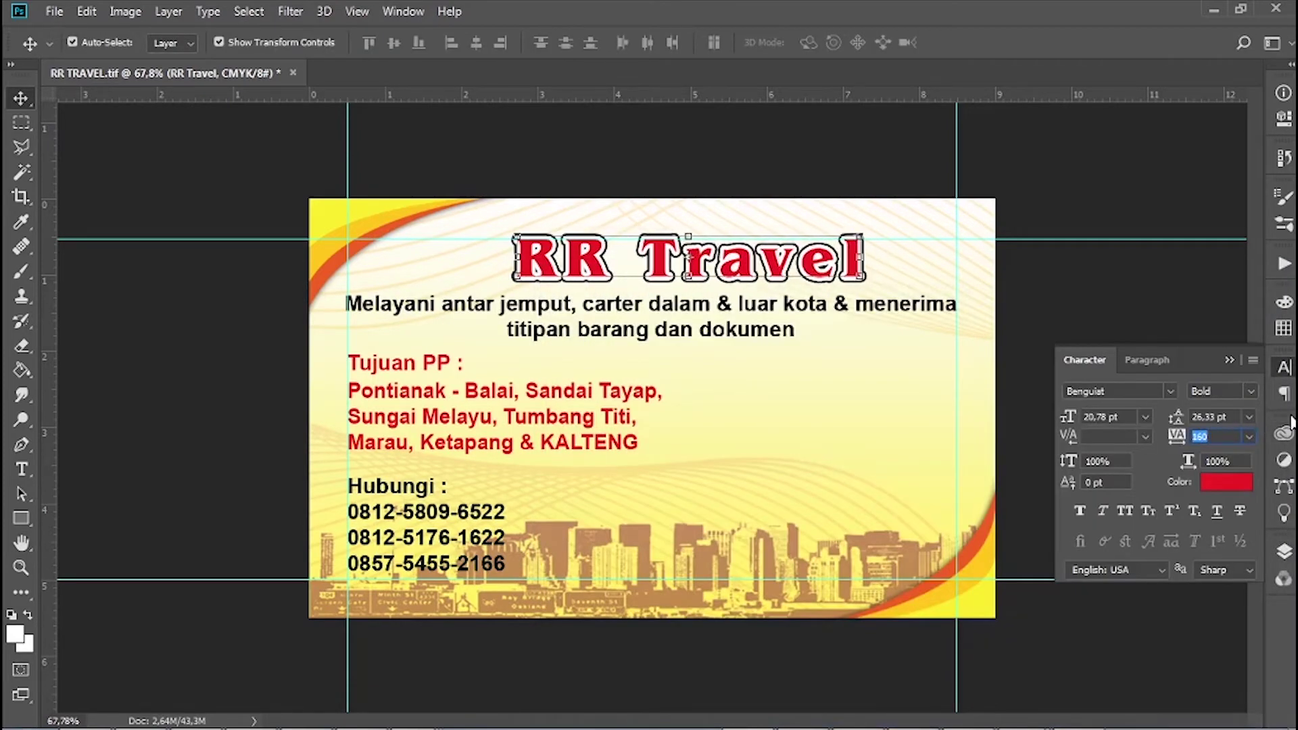
{"action": "left_click", "coordinate": [1284, 551]}
{"action": "left_click", "coordinate": [1284, 367]}
{"action": "type", "text": "140"}
{"action": "key", "text": "Return"}
{"action": "left_click", "coordinate": [1285, 551]}
Set the title's black outer stroke to 8 px.
{"action": "scroll", "coordinate": [1222, 520], "scroll_direction": "up", "scroll_amount": 3}
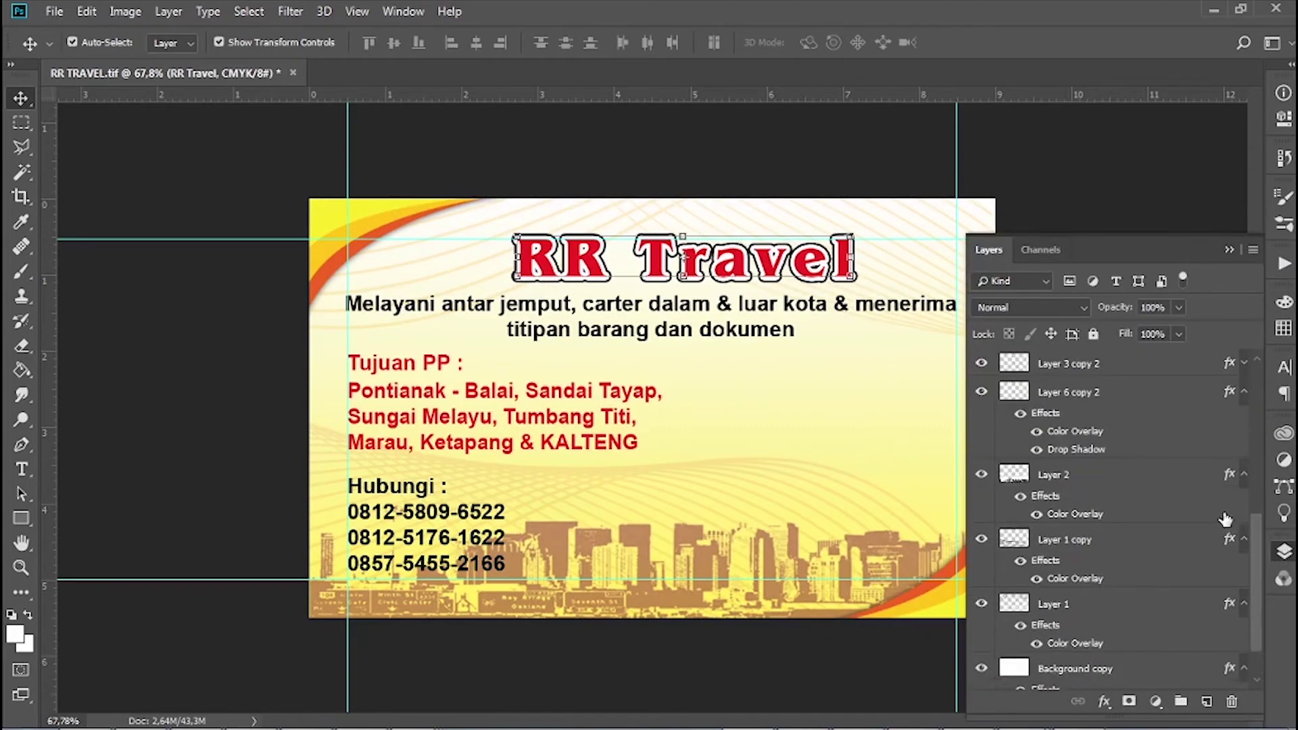
{"action": "scroll", "coordinate": [1230, 500], "scroll_direction": "up", "scroll_amount": 3}
{"action": "double_click", "coordinate": [1229, 480]}
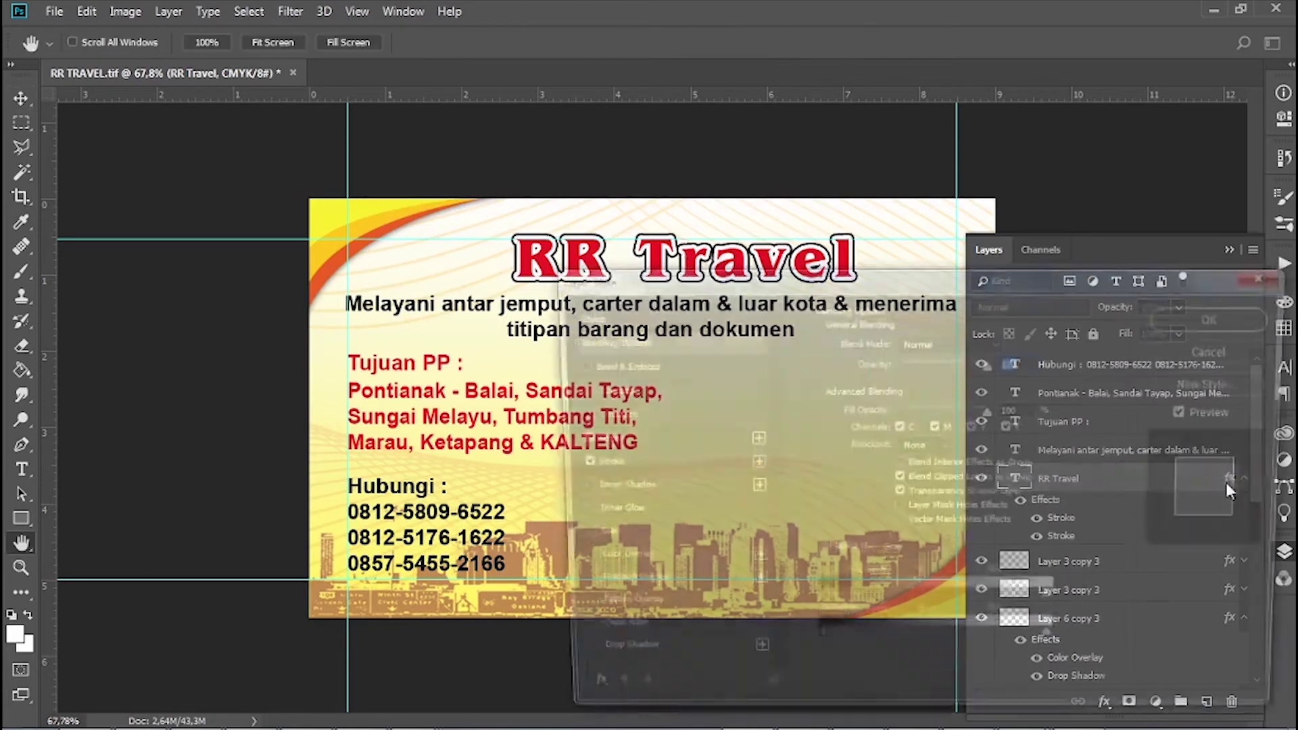
{"action": "left_click", "coordinate": [618, 438]}
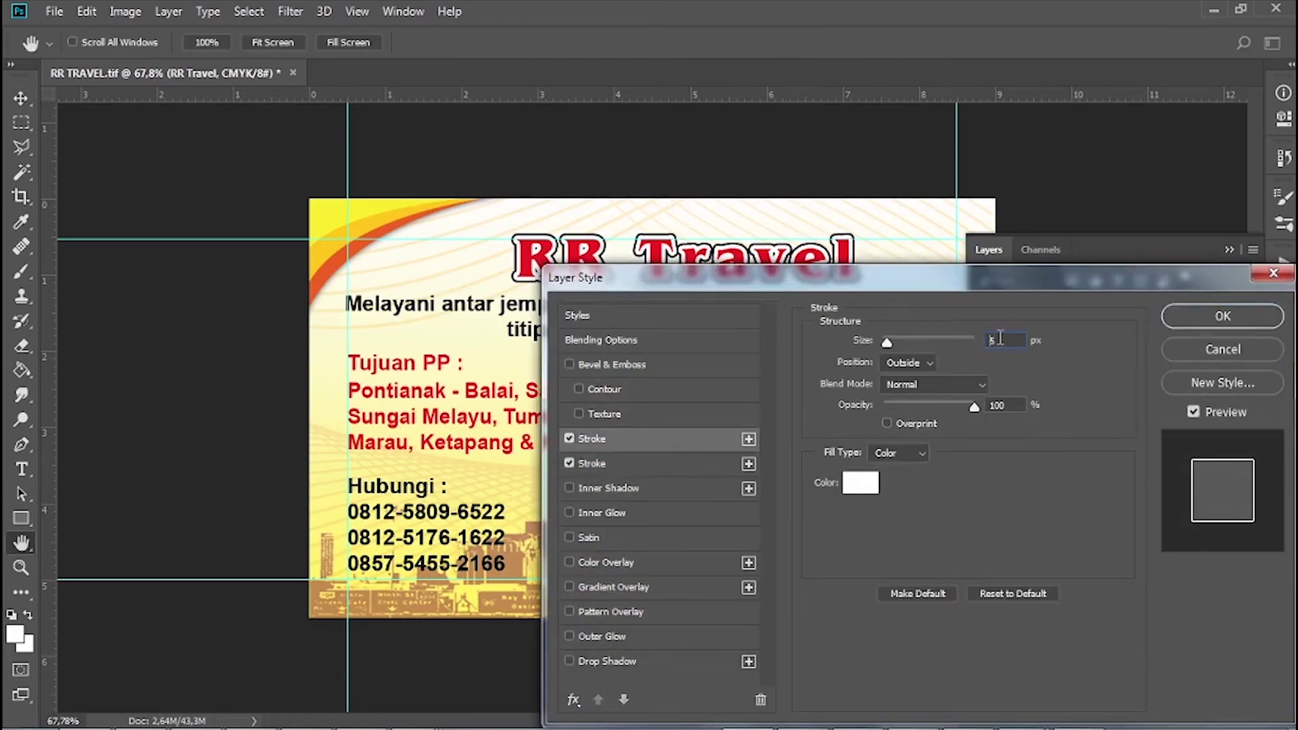
{"action": "double_click", "coordinate": [999, 339]}
{"action": "left_click", "coordinate": [619, 465]}
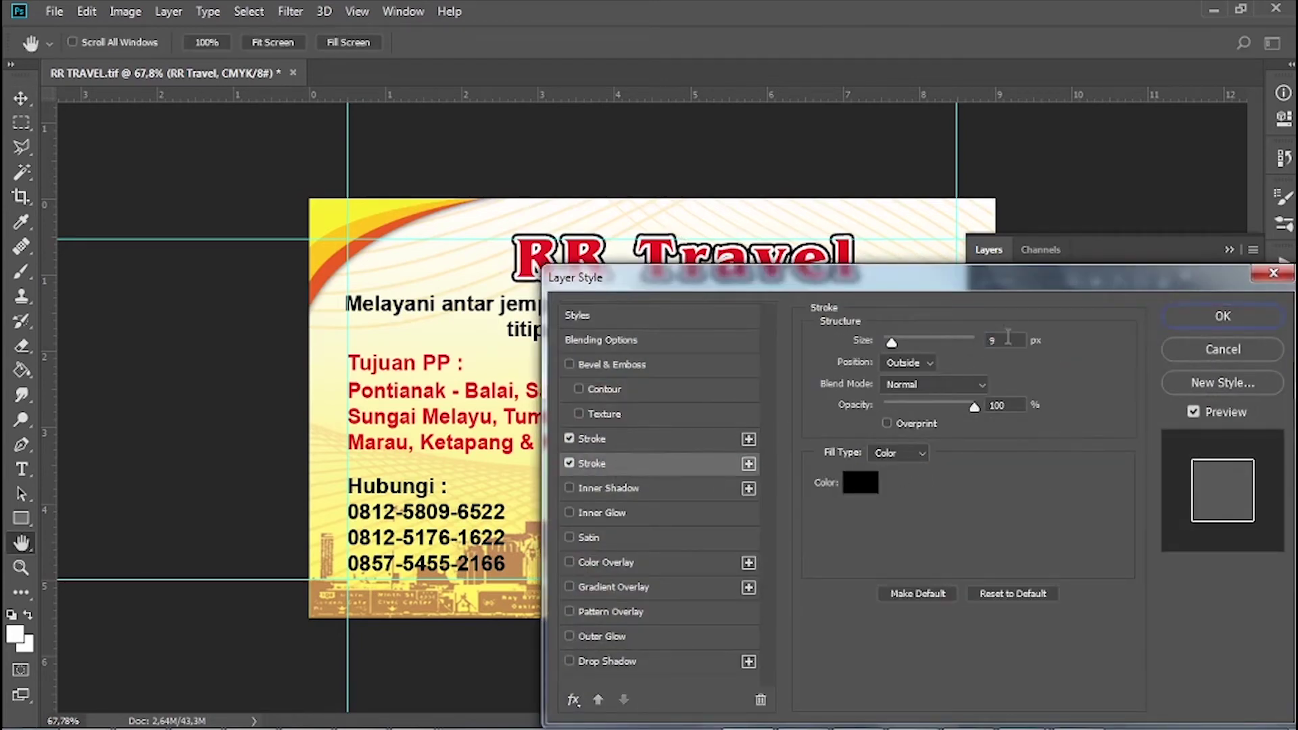
{"action": "type", "text": "8"}
{"action": "left_click", "coordinate": [1220, 318]}
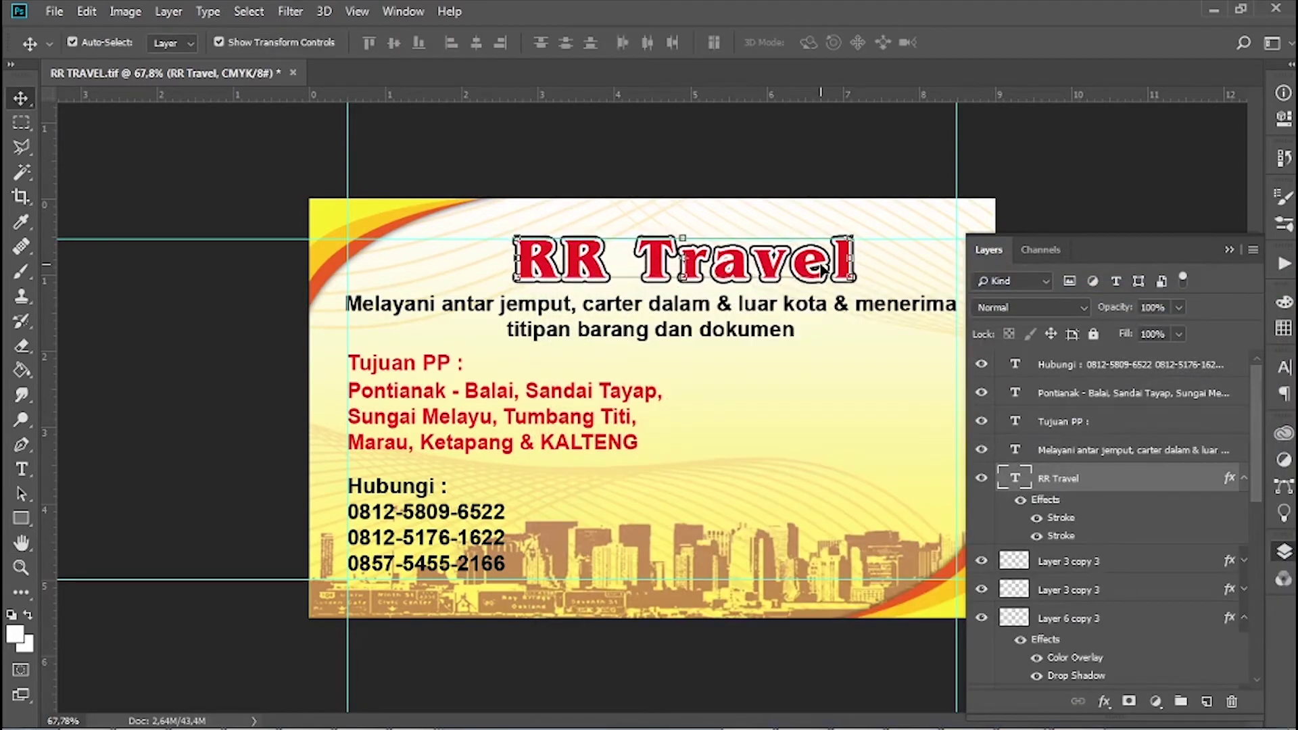
Make the title All Caps and reposition it slightly left and up.
{"action": "left_click", "coordinate": [1284, 367]}
{"action": "left_click", "coordinate": [1203, 436]}
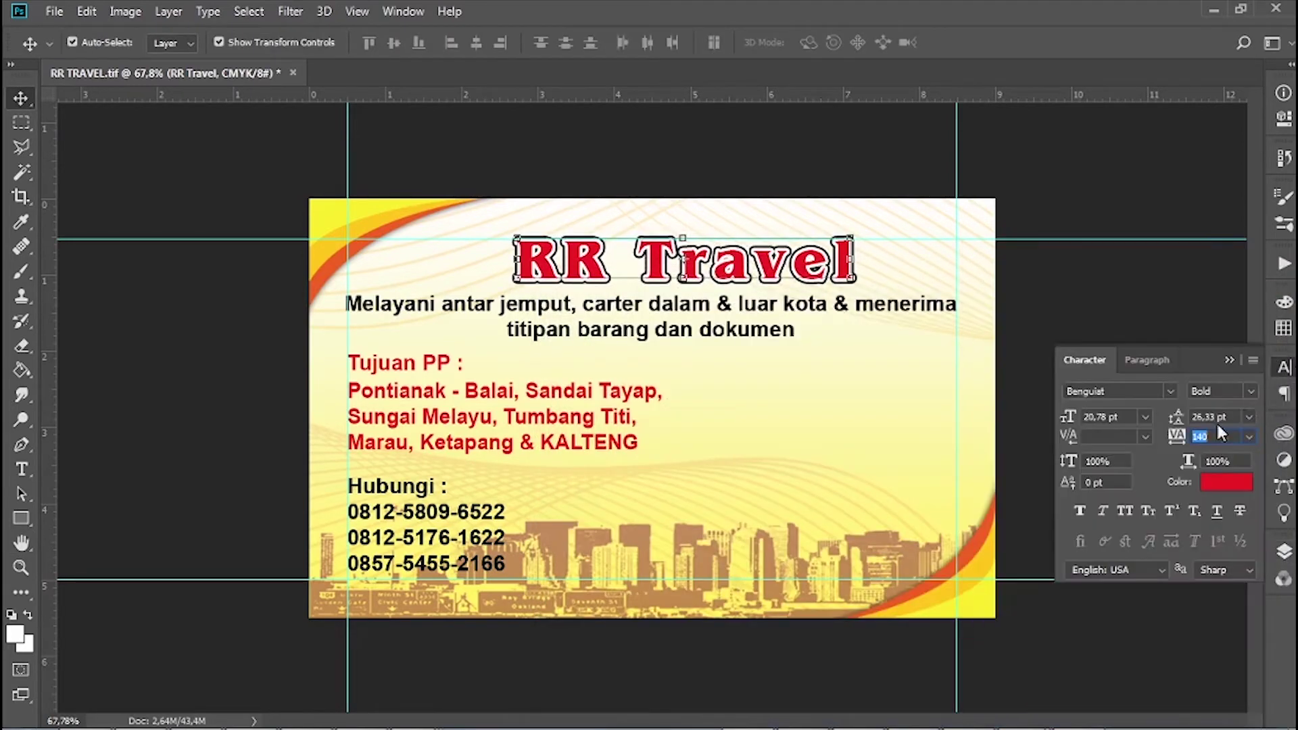
{"action": "left_click", "coordinate": [1125, 513]}
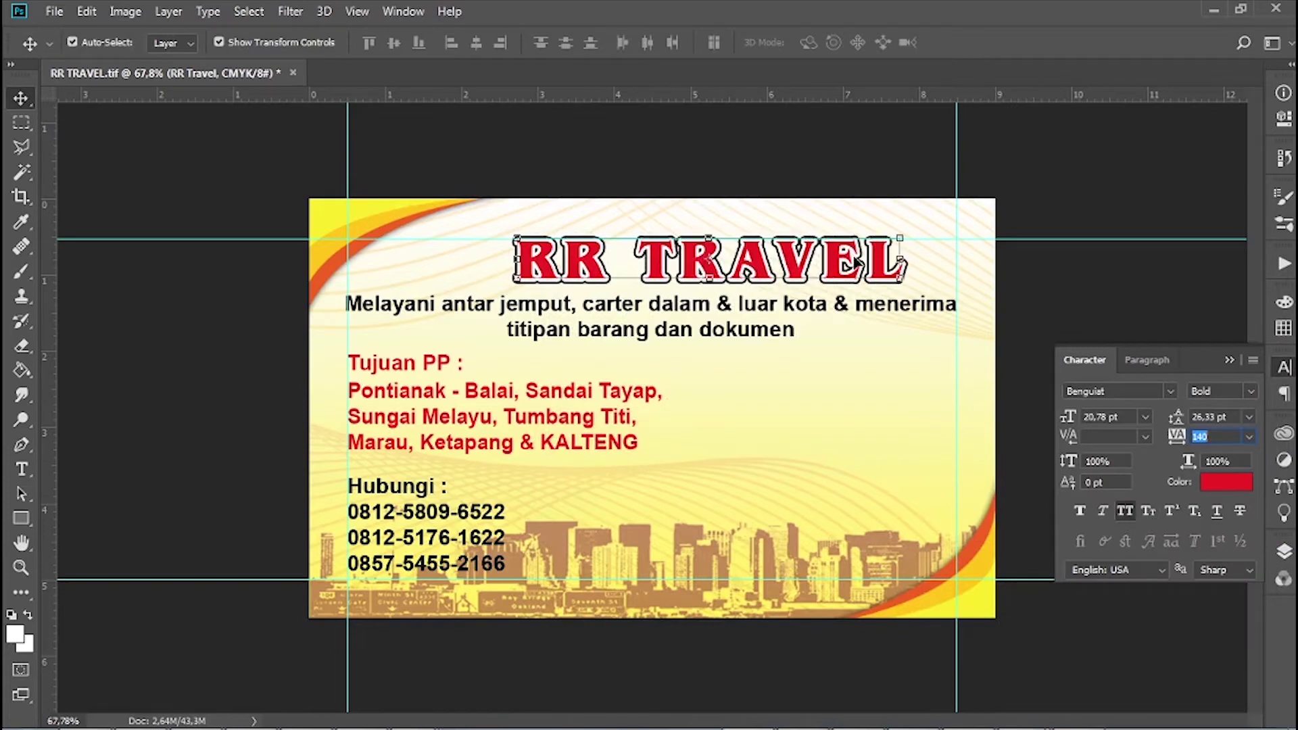
{"action": "left_click_drag", "start_coordinate": [857, 263], "coordinate": [809, 277]}
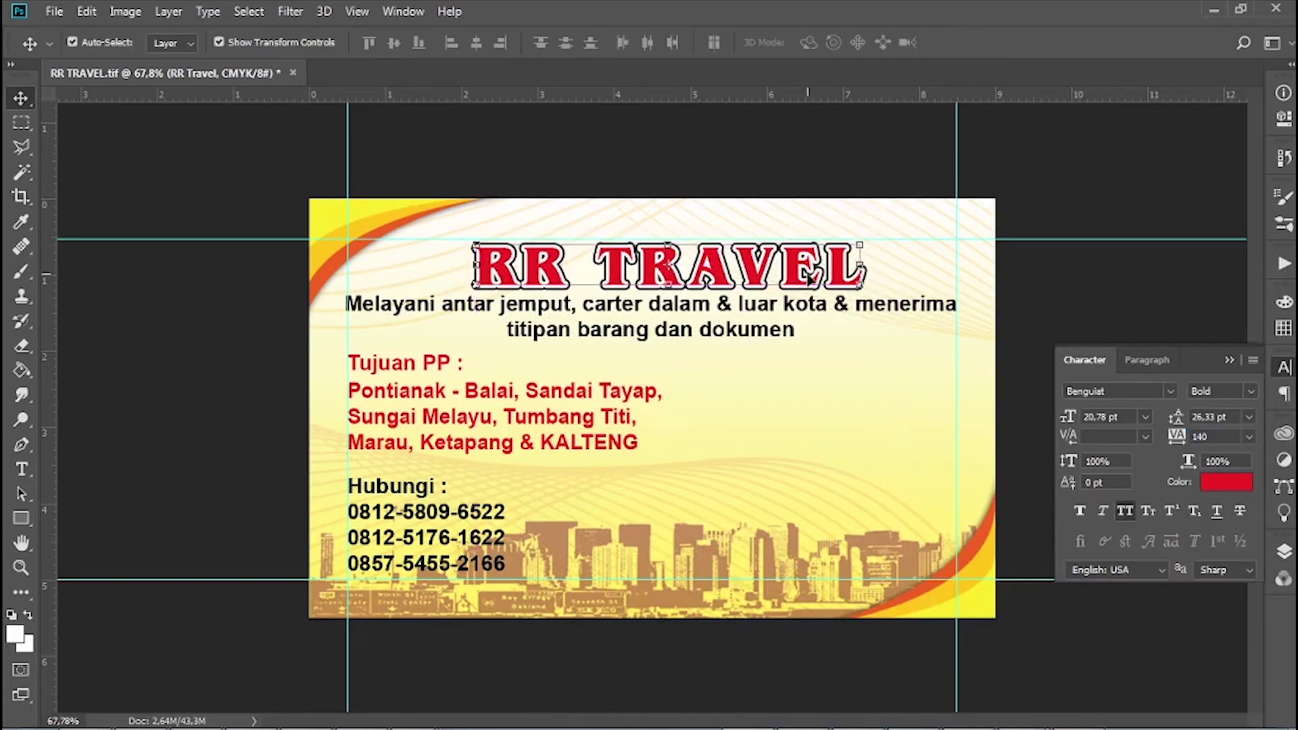
{"action": "key", "text": "Up"}
{"action": "key", "text": "Up"}
{"action": "key", "text": "Up"}
{"action": "key", "text": "Up"}
{"action": "key", "text": "Up"}
{"action": "key", "text": "Up"}
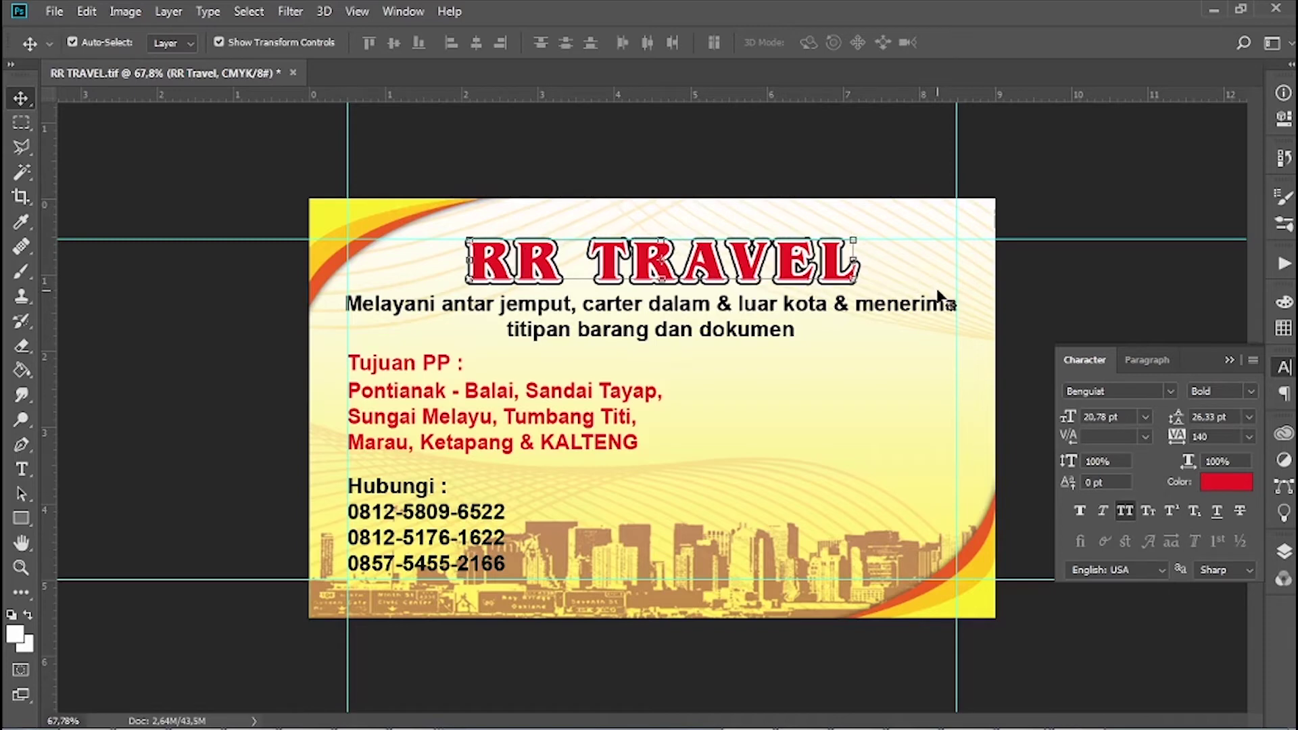
Add a vertical guide through the card's centre and align the RR TRAVEL title on it.
{"action": "left_click", "coordinate": [840, 399]}
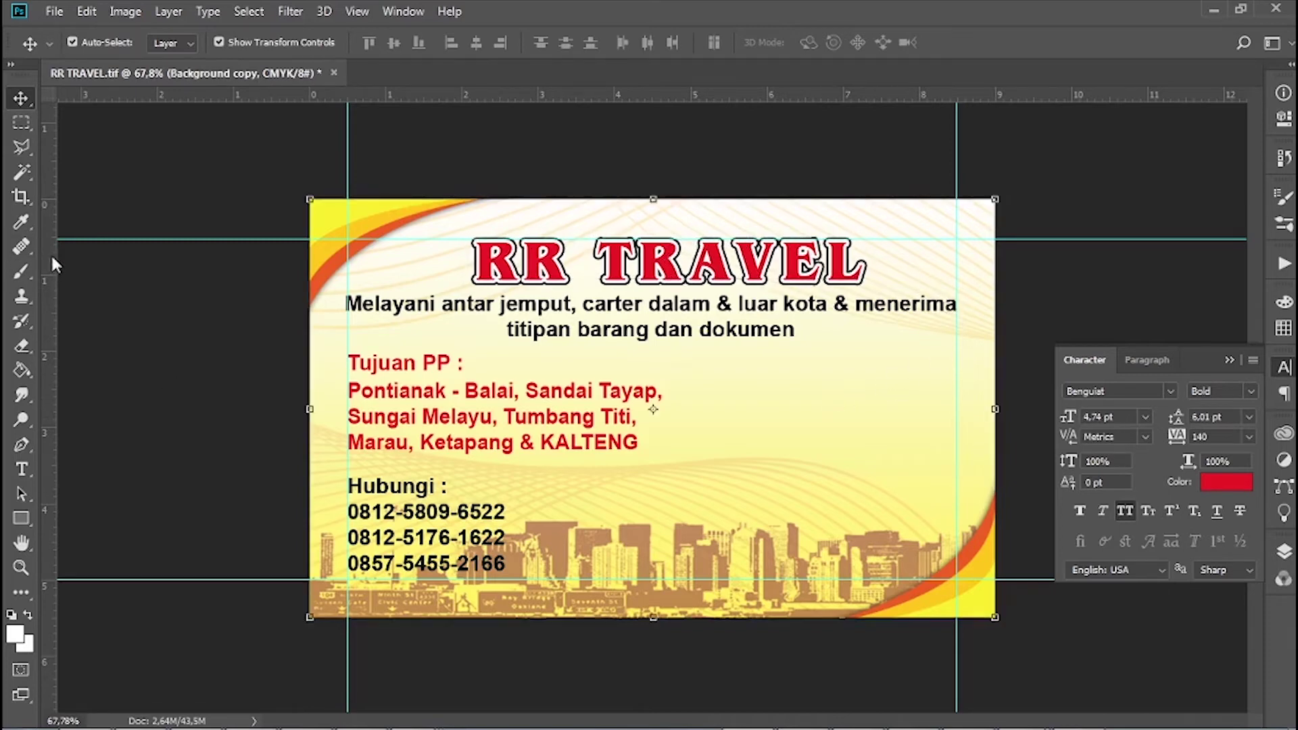
{"action": "left_click_drag", "start_coordinate": [53, 263], "coordinate": [652, 362]}
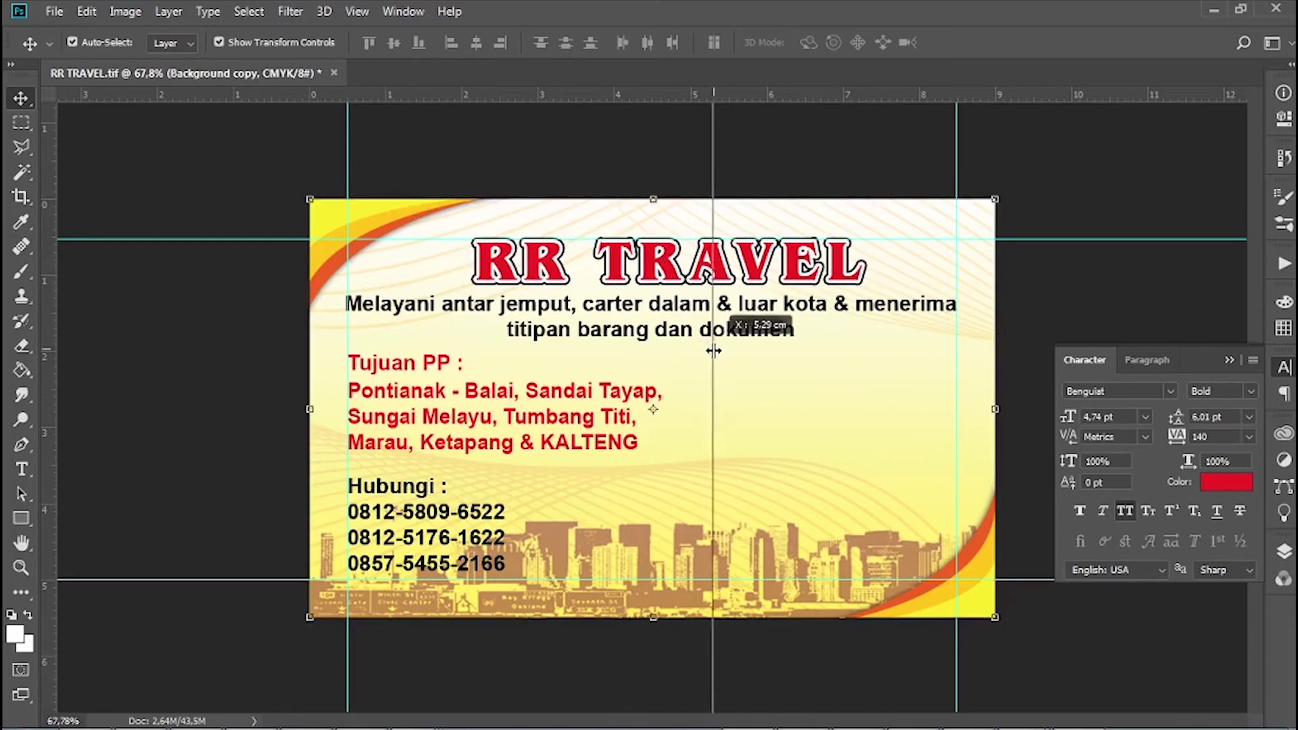
{"action": "left_click", "coordinate": [757, 268]}
{"action": "key", "text": "Left"}
{"action": "key", "text": "Left"}
{"action": "key", "text": "Left"}
{"action": "key", "text": "Left"}
{"action": "key", "text": "Left"}
{"action": "key", "text": "Left"}
{"action": "key", "text": "Left"}
{"action": "key", "text": "Left"}
{"action": "key", "text": "Left"}
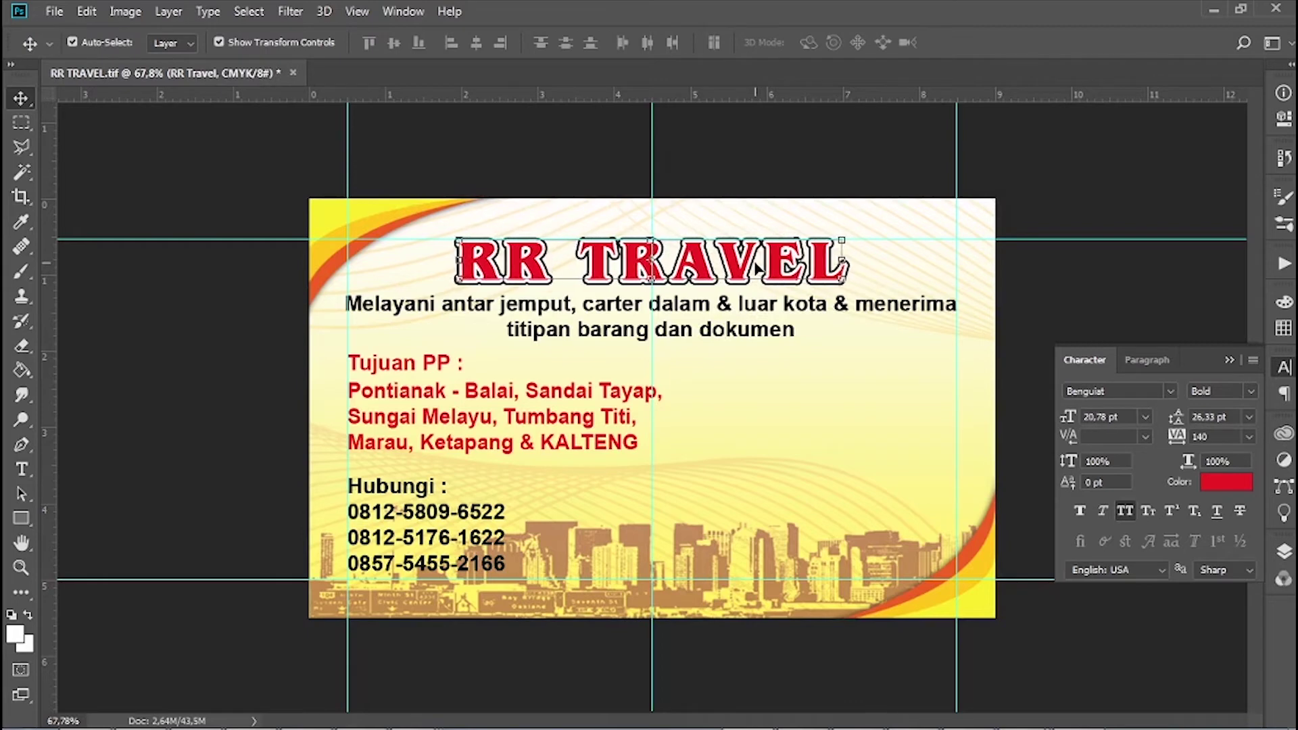
{"action": "key", "text": "Right"}
{"action": "key", "text": "Right"}
{"action": "key", "text": "Right"}
{"action": "key", "text": "Right"}
{"action": "key", "text": "Right"}
{"action": "key", "text": "Right"}
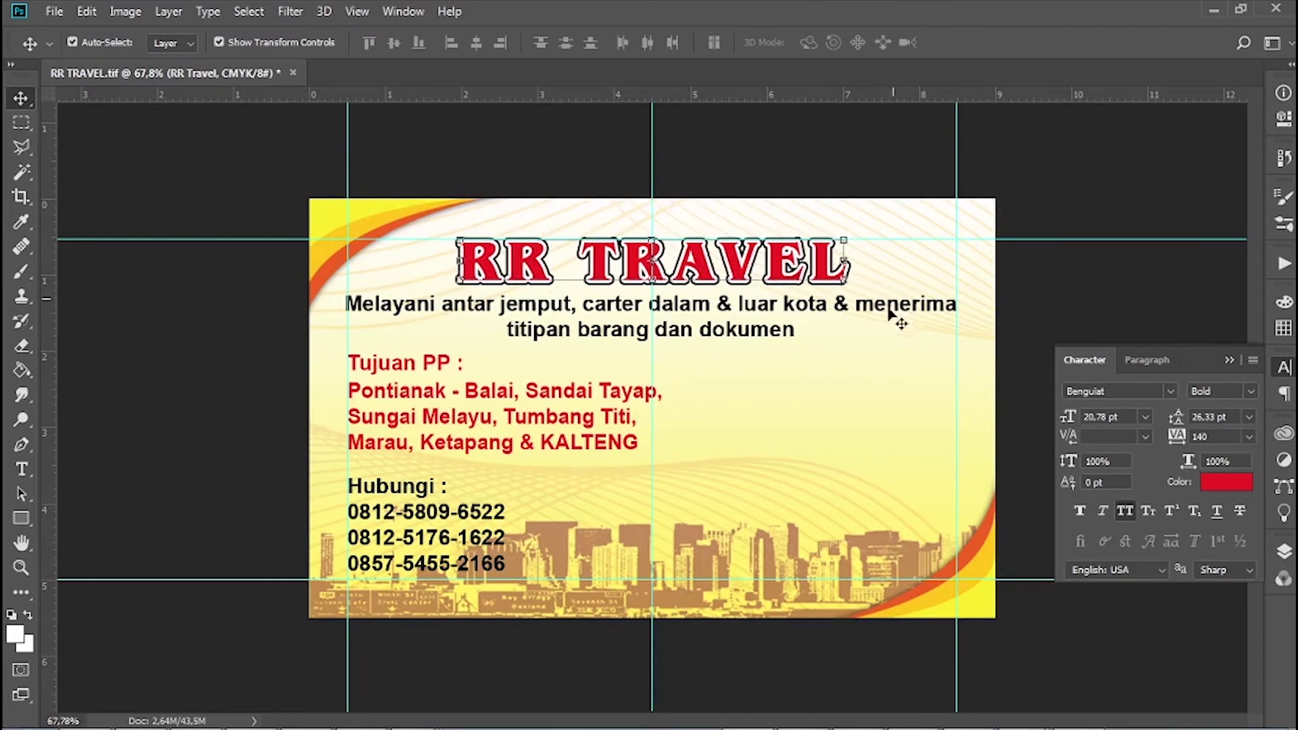
Nudge the Melayani tagline and Pontianak destination text down slightly.
{"action": "left_click_drag", "start_coordinate": [832, 310], "coordinate": [832, 316]}
{"action": "left_click", "coordinate": [434, 384]}
{"action": "left_click_drag", "start_coordinate": [435, 376], "coordinate": [434, 383]}
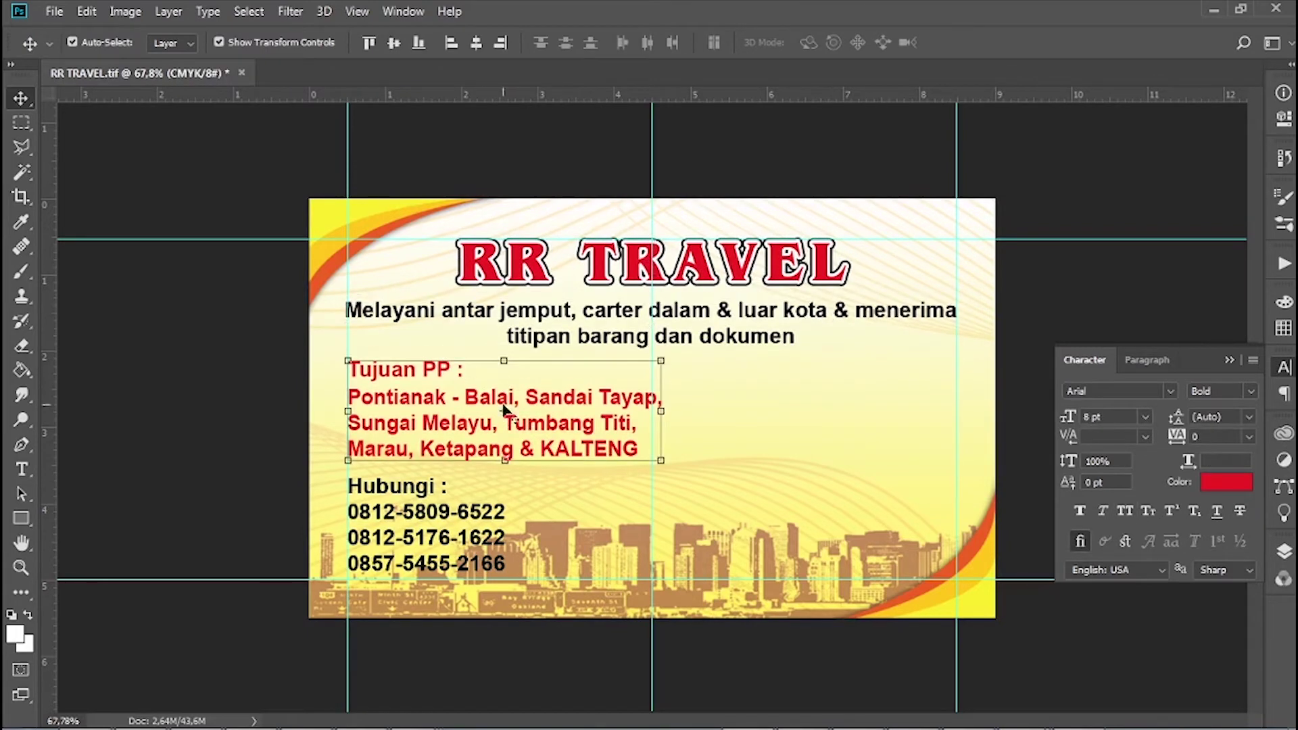
Join the phone numbers onto one line with spaces and enlarge the contact text.
{"action": "left_click", "coordinate": [471, 544]}
{"action": "key", "text": "t"}
{"action": "left_click", "coordinate": [349, 537]}
{"action": "key", "text": "BackSpace"}
{"action": "key", "text": "space"}
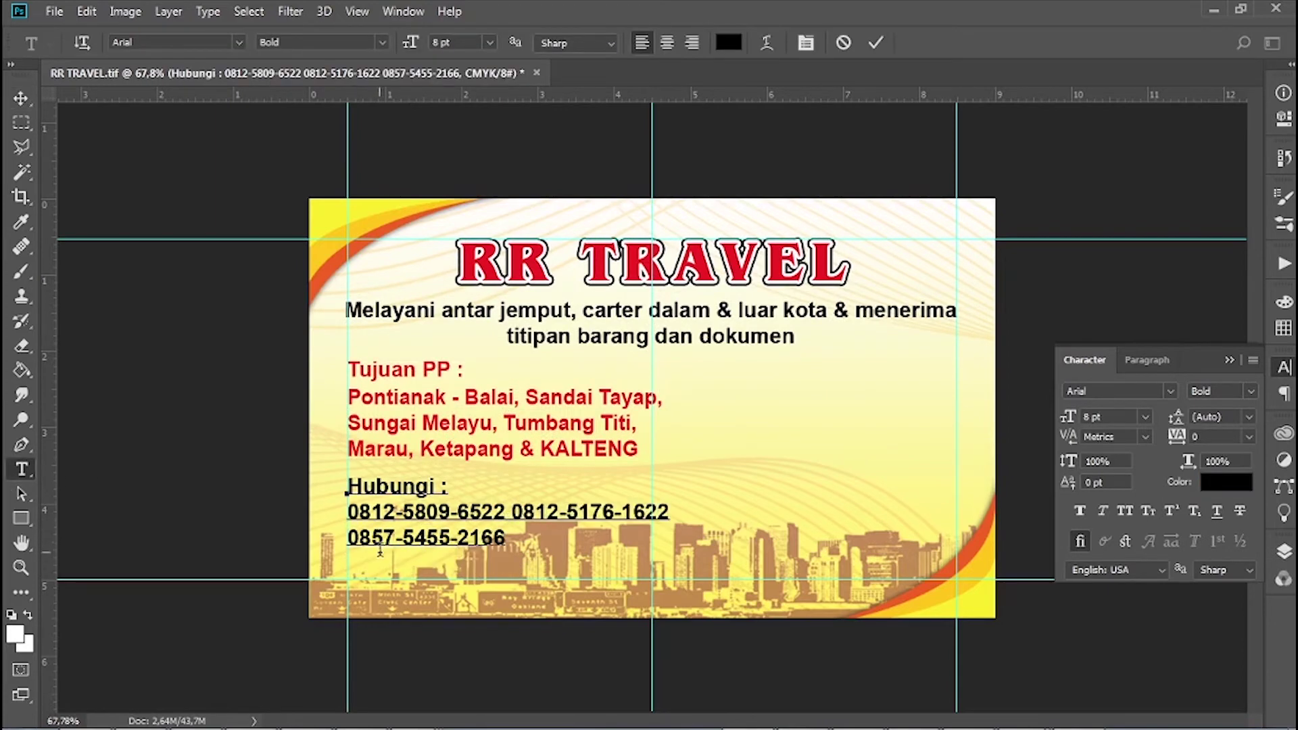
{"action": "key", "text": "BackSpace"}
{"action": "key", "text": "space"}
{"action": "key", "text": "ctrl+Return"}
{"action": "key", "text": "ctrl+t"}
{"action": "left_click_drag", "start_coordinate": [862, 549], "coordinate": [953, 556]}
{"action": "left_click", "coordinate": [22, 470]}
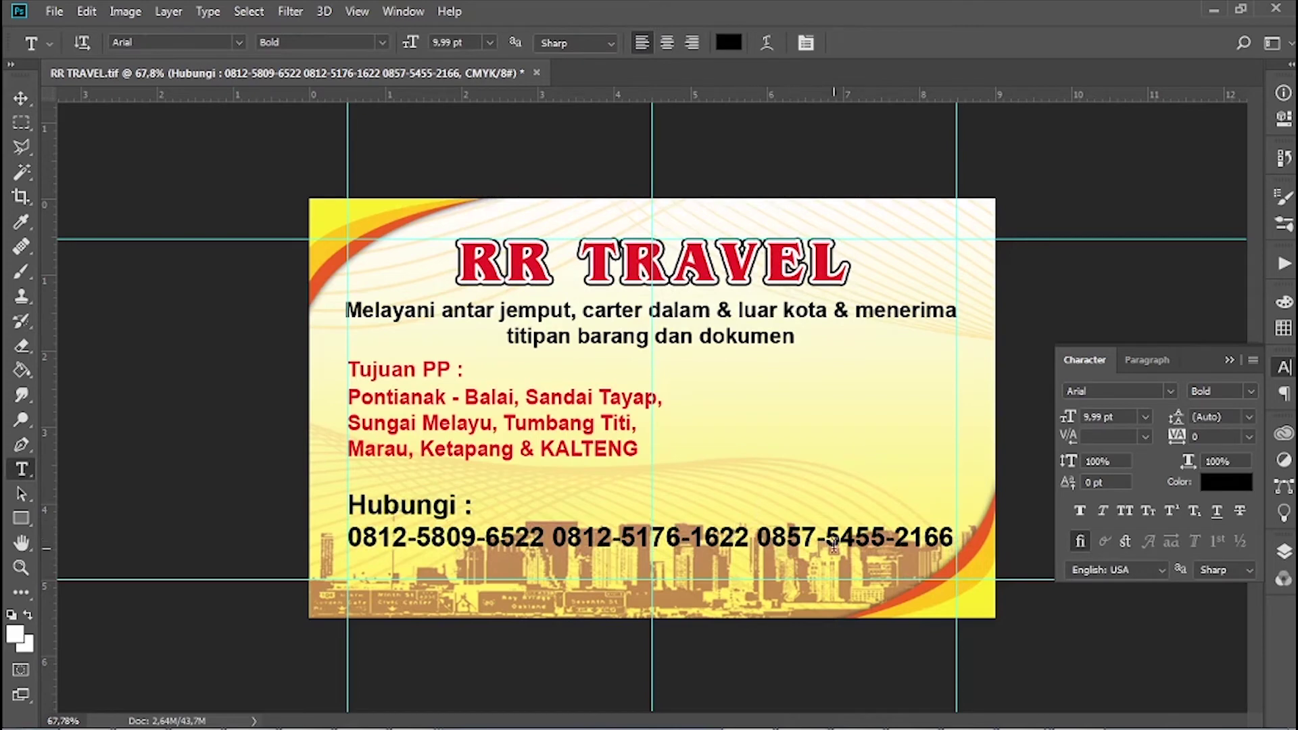
{"action": "left_click", "coordinate": [755, 536]}
{"action": "key", "text": "Return"}
{"action": "left_click", "coordinate": [21, 98]}
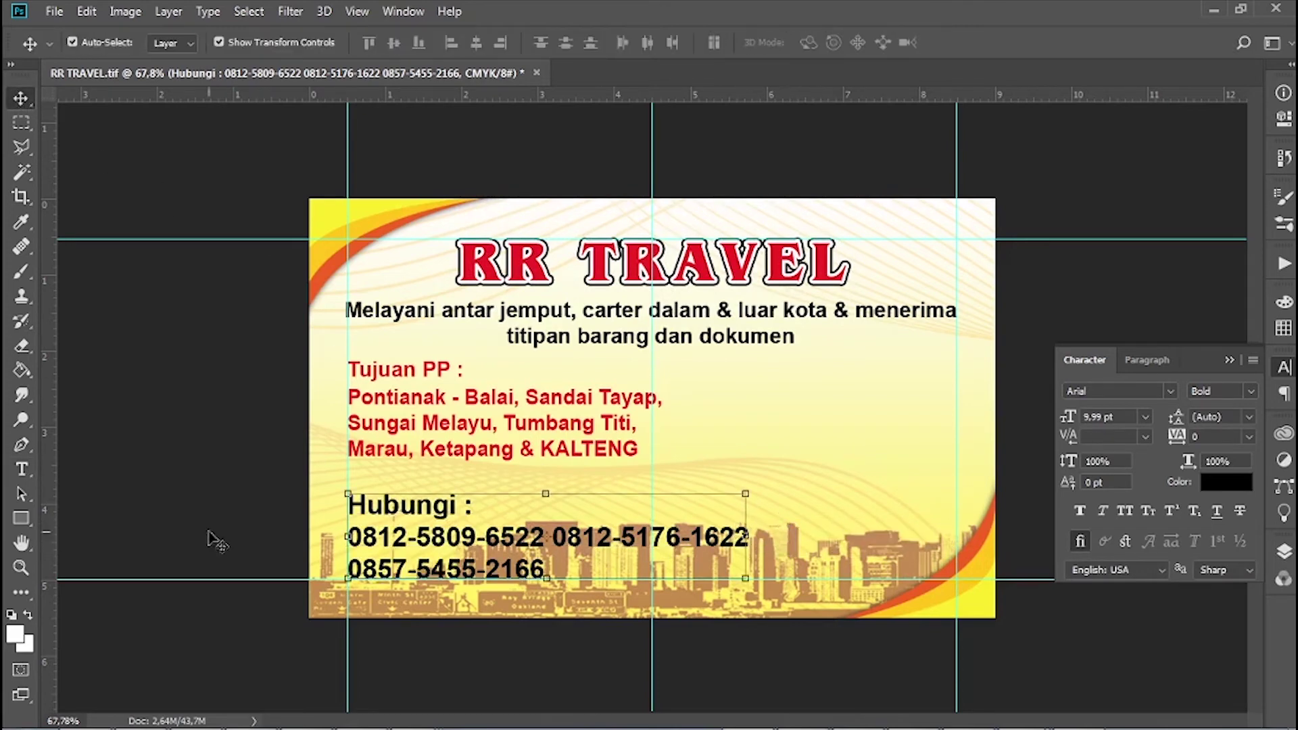
{"action": "key", "text": "t"}
{"action": "left_click", "coordinate": [352, 536]}
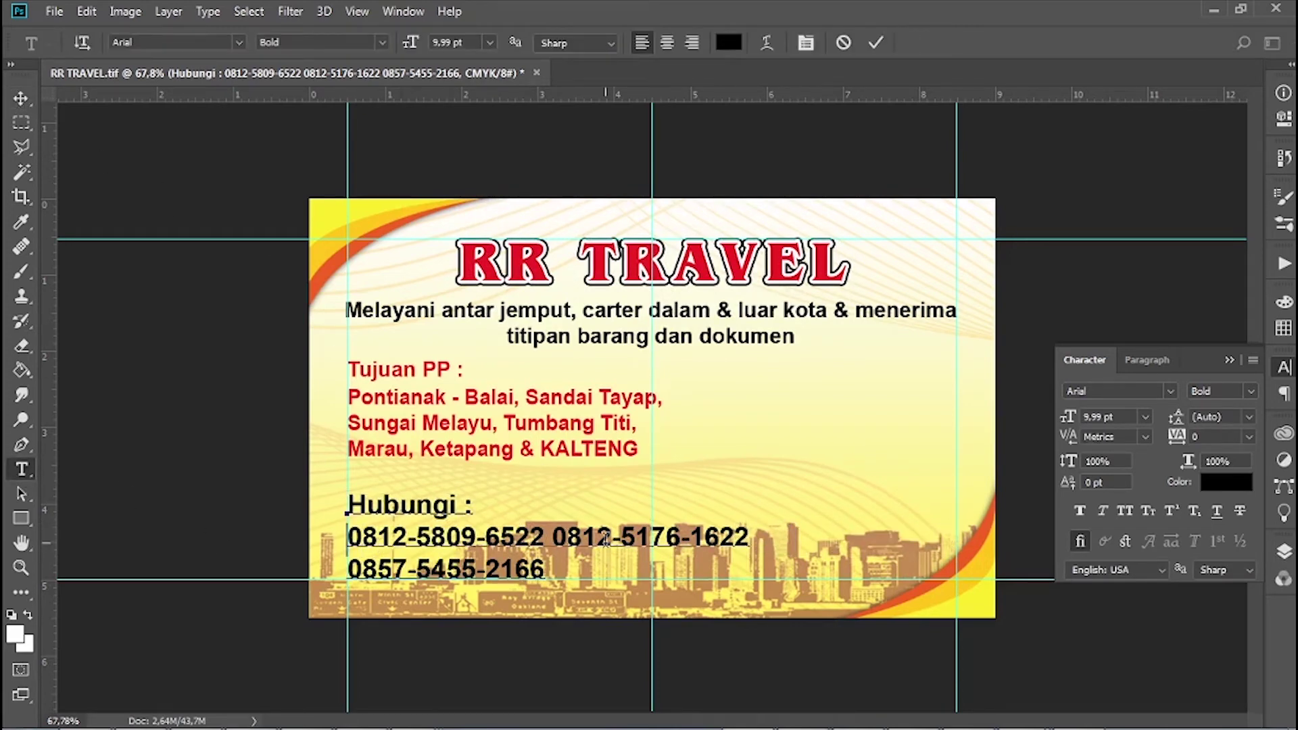
{"action": "left_click", "coordinate": [563, 534]}
Add a semicolon after the first number and colour the contact text yellow.
{"action": "type", "text": ";"}
{"action": "left_click", "coordinate": [30, 100]}
{"action": "key", "text": "ctrl+plus"}
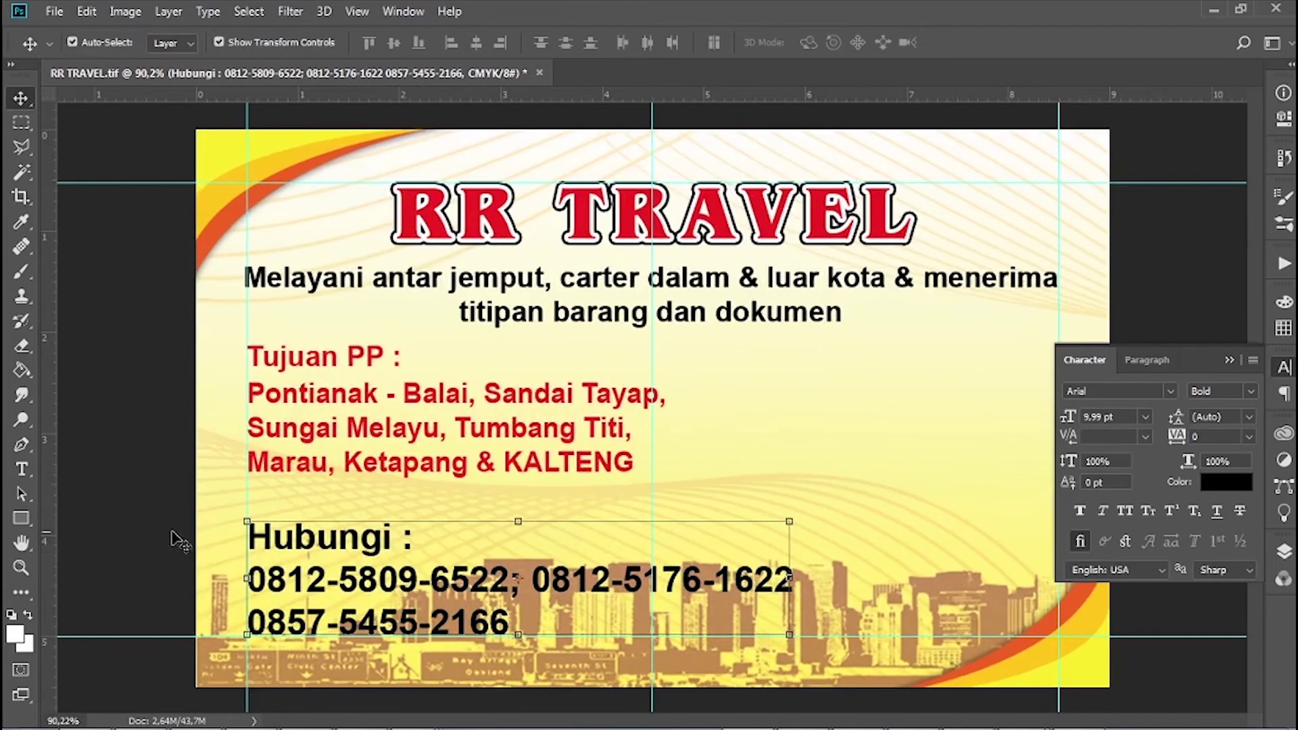
{"action": "left_click", "coordinate": [1218, 484]}
{"action": "left_click", "coordinate": [257, 149]}
{"action": "left_click", "coordinate": [277, 180]}
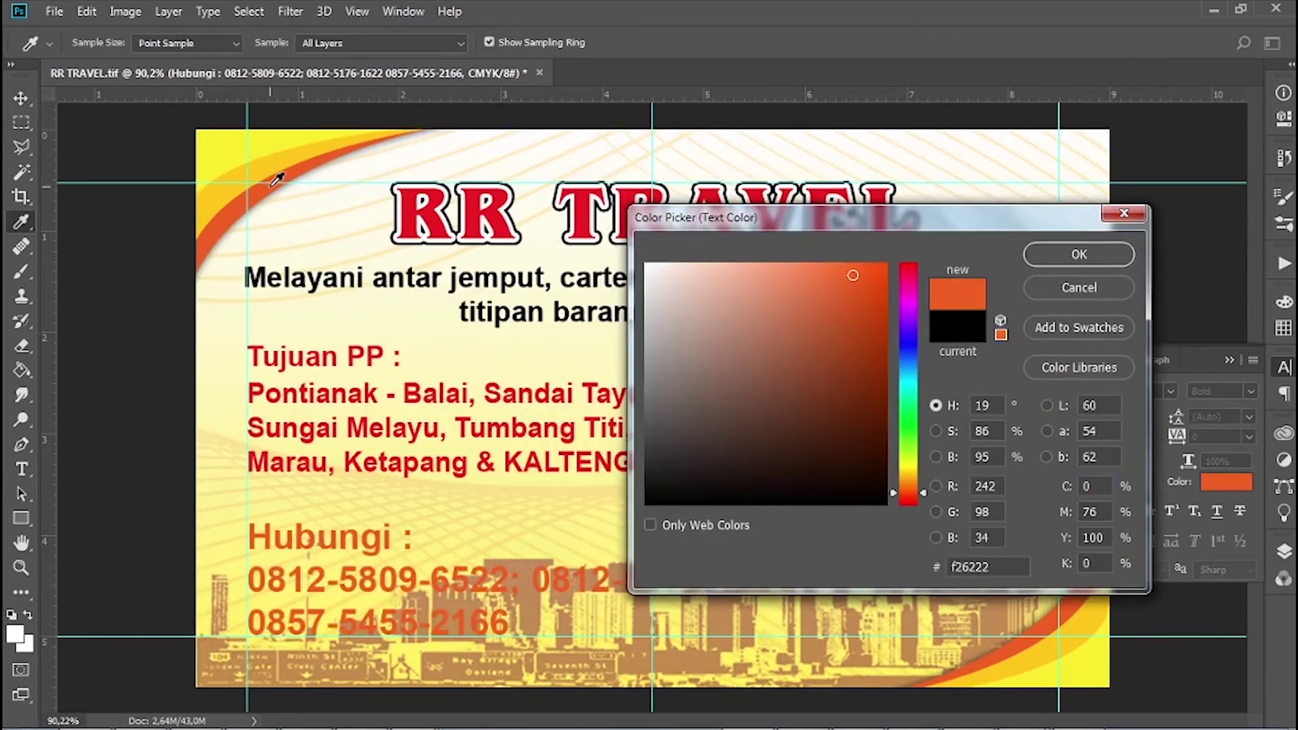
{"action": "left_click", "coordinate": [251, 136]}
{"action": "left_click", "coordinate": [1079, 254]}
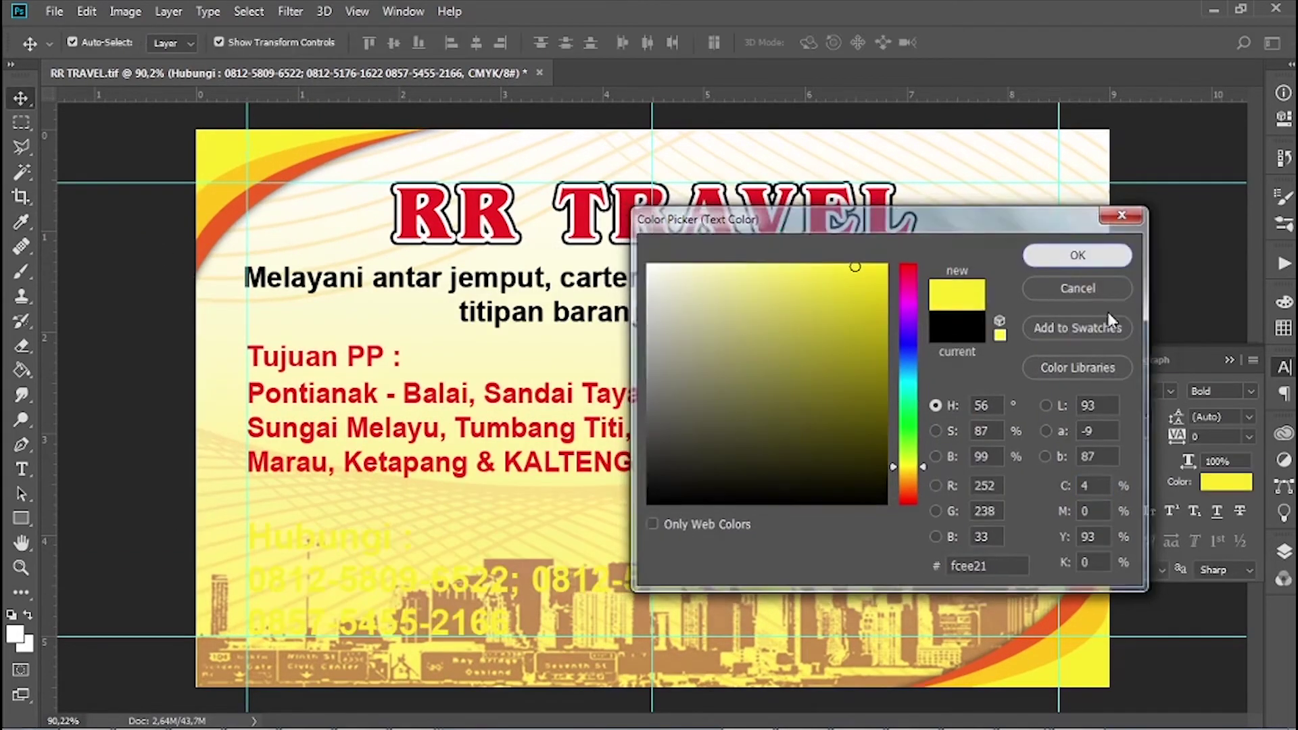
Add a 3 px black stroke to the Hubungi contact text.
{"action": "left_click", "coordinate": [1283, 551]}
{"action": "left_click", "coordinate": [1115, 701]}
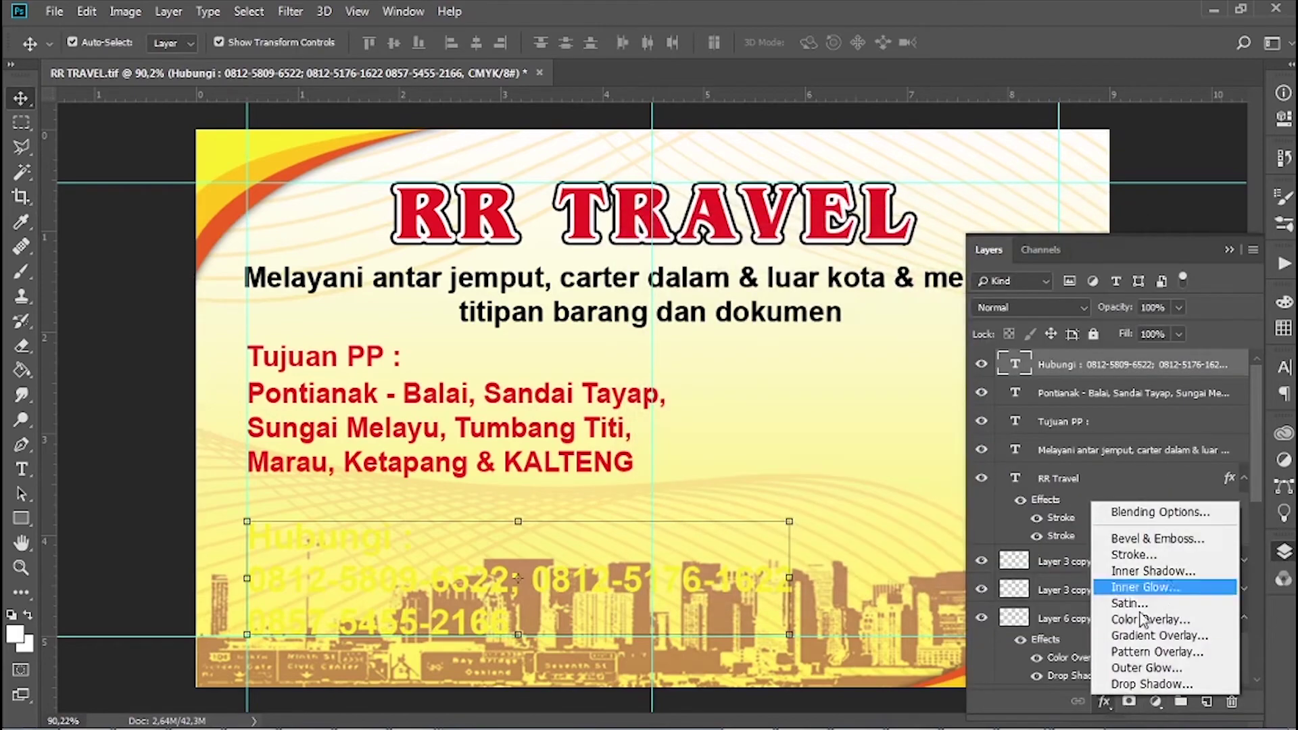
{"action": "left_click", "coordinate": [1144, 550]}
{"action": "left_click", "coordinate": [860, 482]}
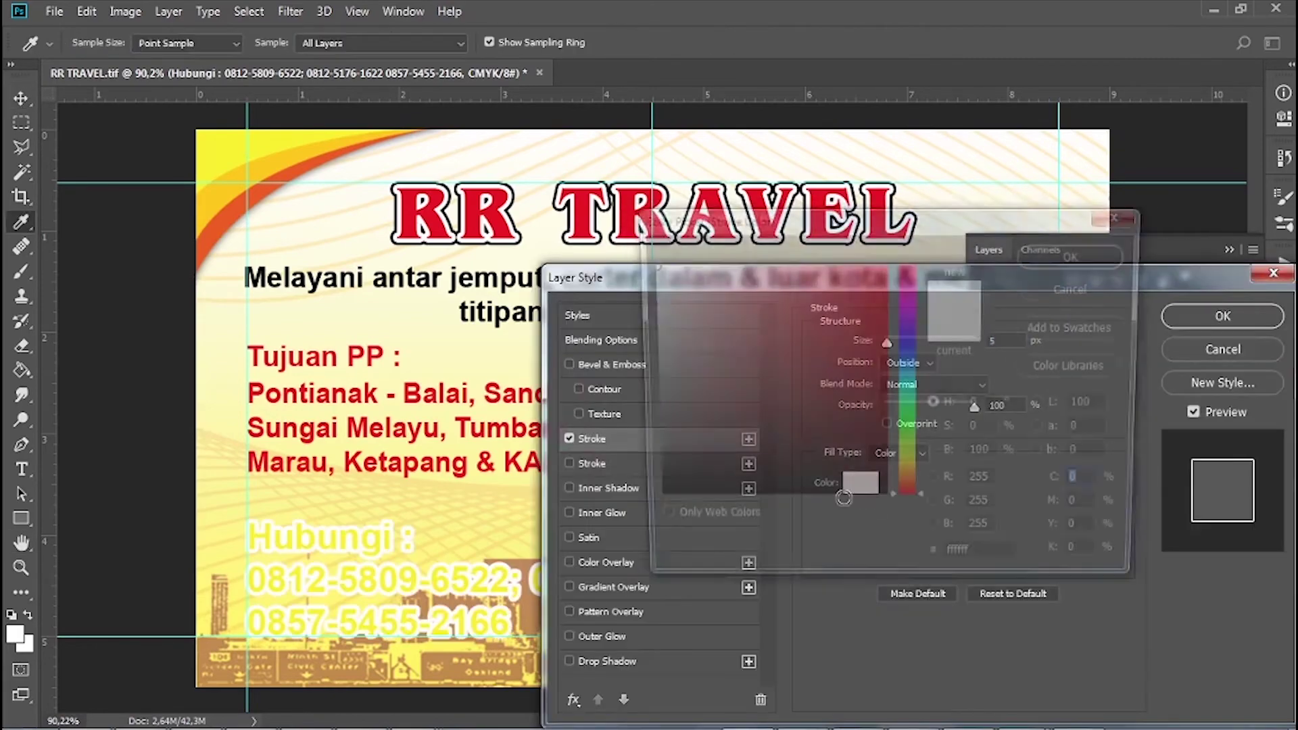
{"action": "left_click", "coordinate": [649, 502]}
{"action": "left_click", "coordinate": [1076, 255]}
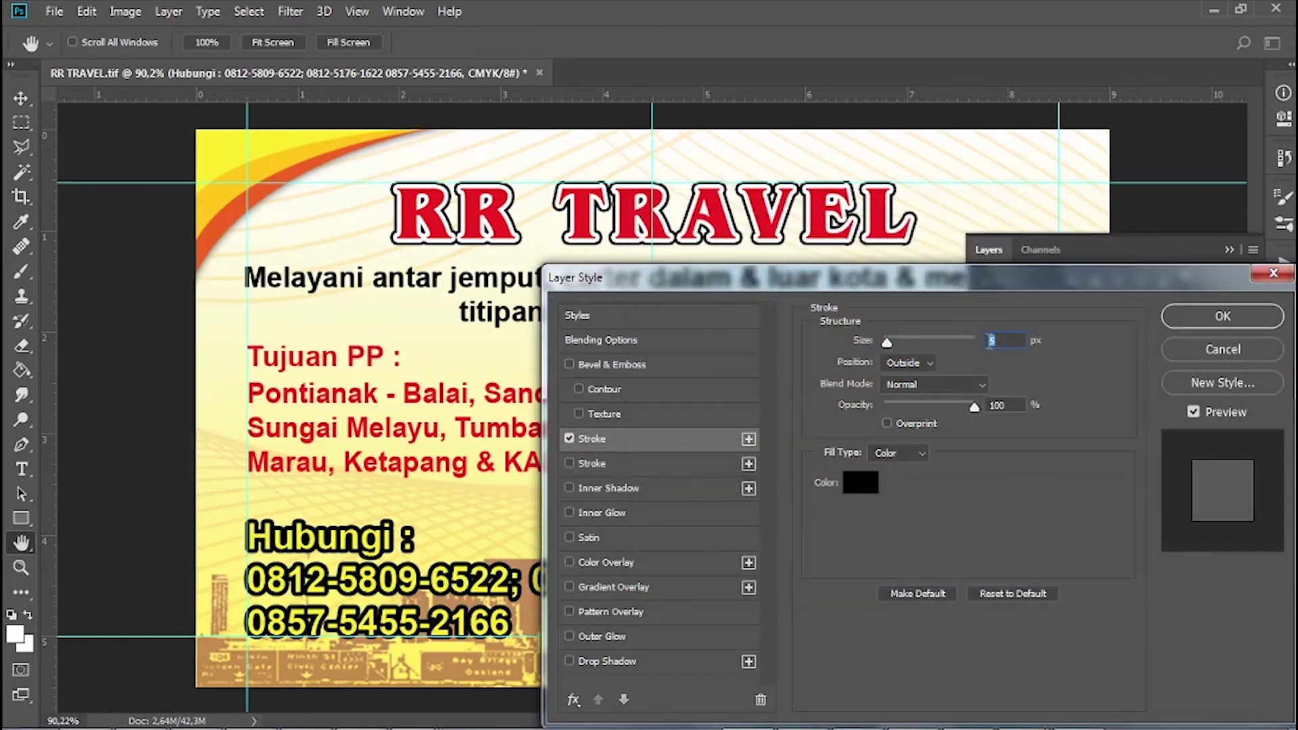
{"action": "key", "text": "Down"}
{"action": "key", "text": "Down"}
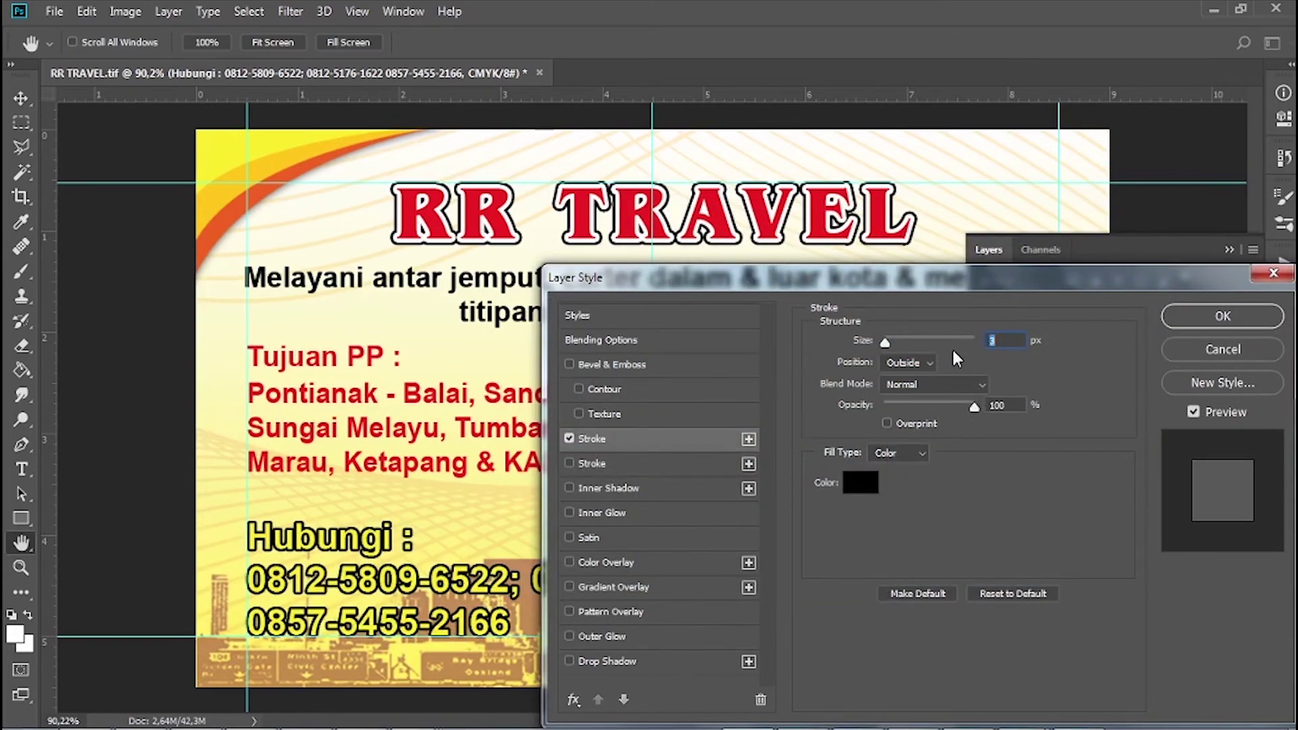
{"action": "left_click", "coordinate": [1274, 316]}
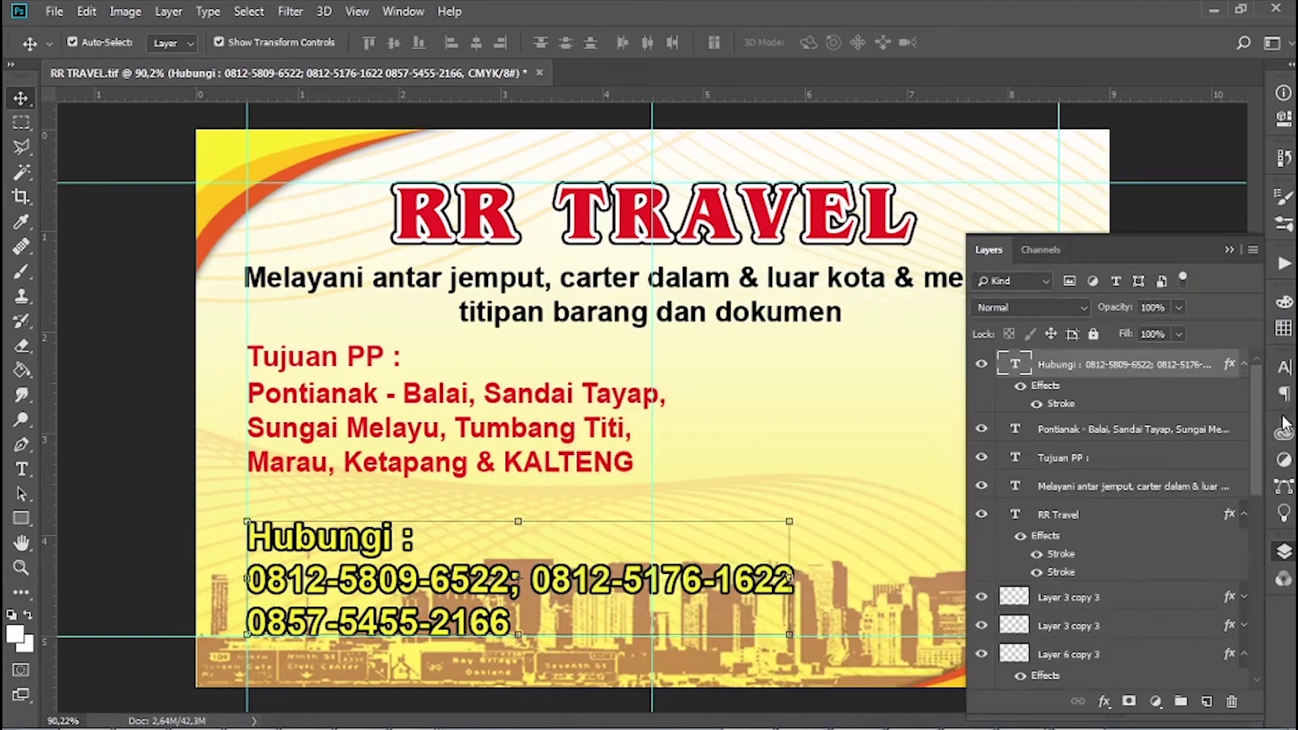
Change the contact text colour to white.
{"action": "left_click", "coordinate": [1284, 367]}
{"action": "left_click", "coordinate": [1225, 481]}
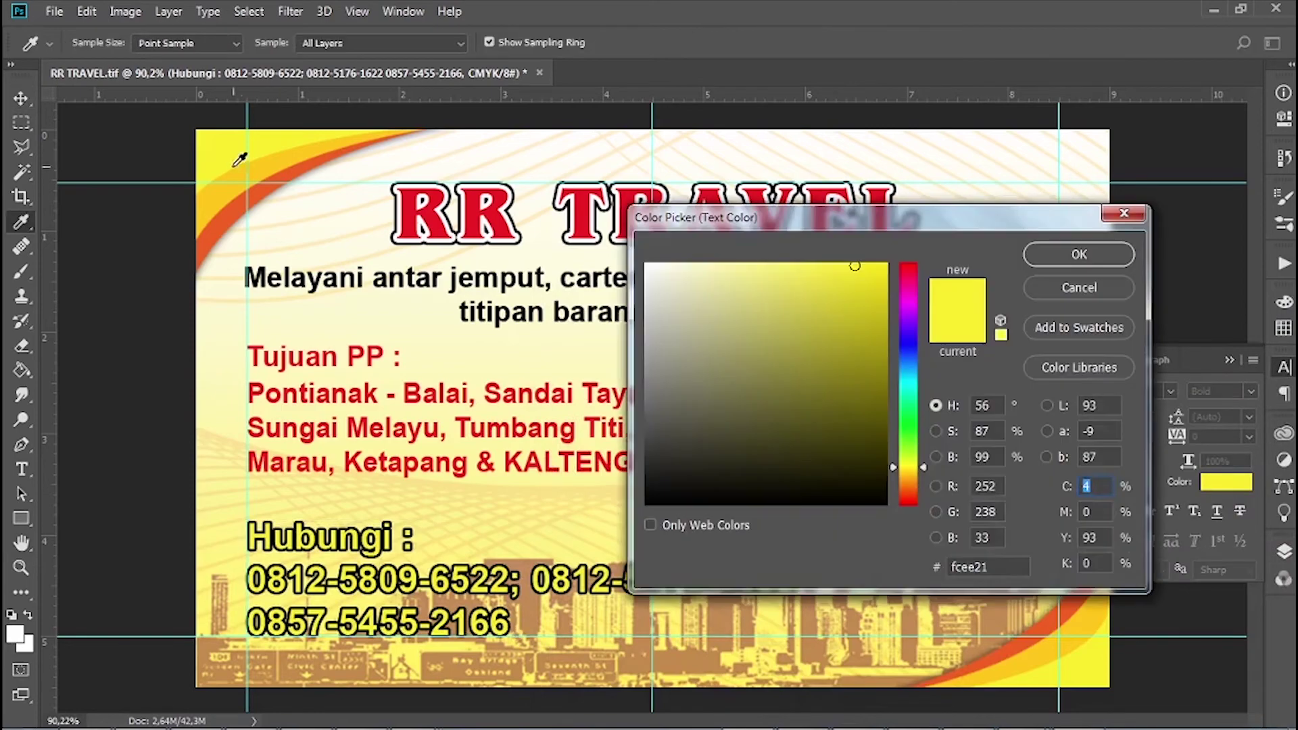
{"action": "left_click", "coordinate": [289, 174]}
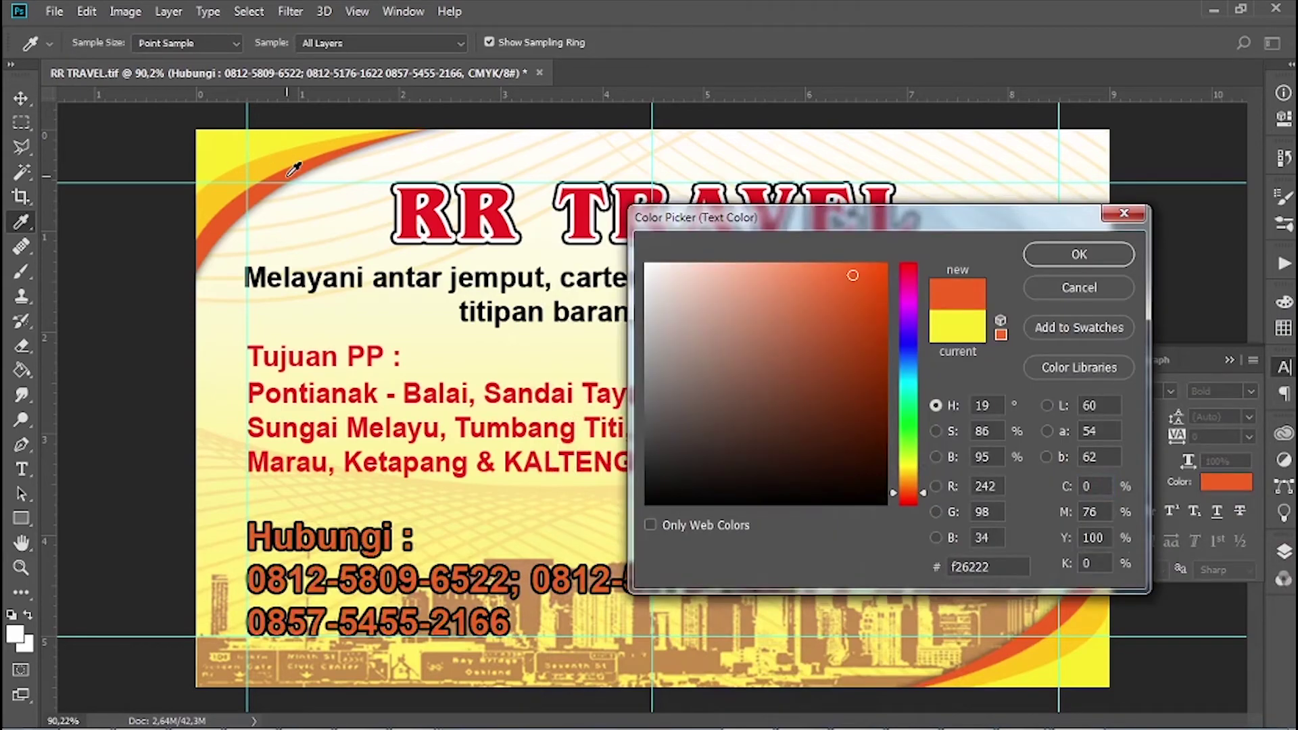
{"action": "left_click", "coordinate": [278, 162]}
{"action": "left_click", "coordinate": [270, 149]}
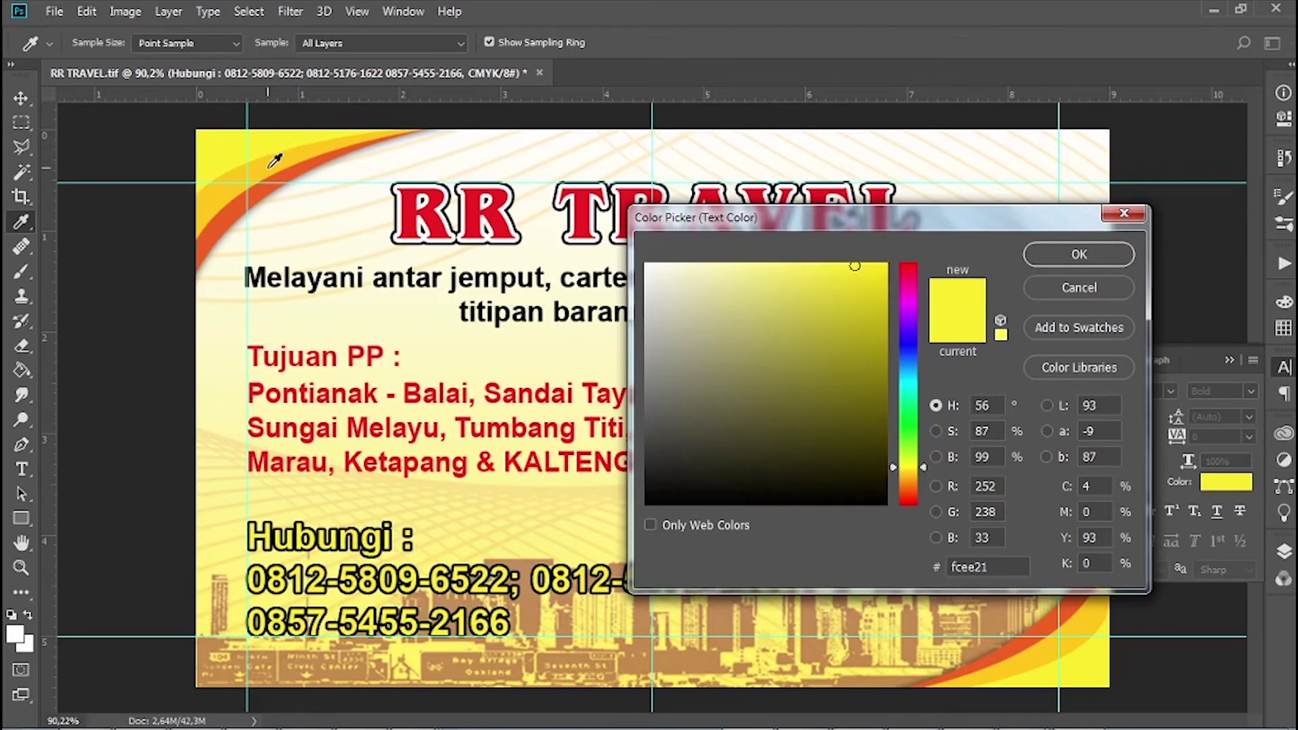
{"action": "left_click_drag", "start_coordinate": [853, 278], "coordinate": [345, 143]}
{"action": "left_click", "coordinate": [1079, 254]}
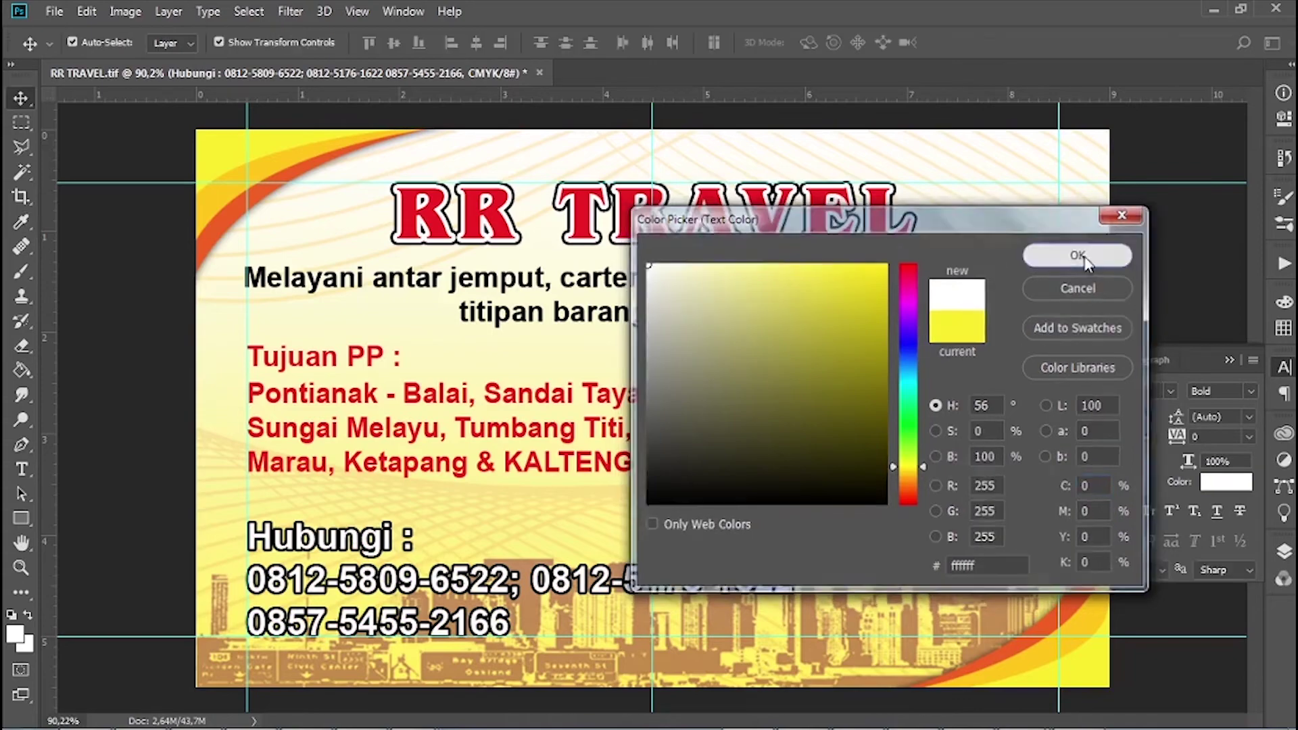
Save the card file RR TRAVEL.tif.
{"action": "scroll", "coordinate": [846, 484], "scroll_direction": "down", "scroll_amount": 3}
{"action": "scroll", "coordinate": [849, 484], "scroll_direction": "up", "scroll_amount": 2}
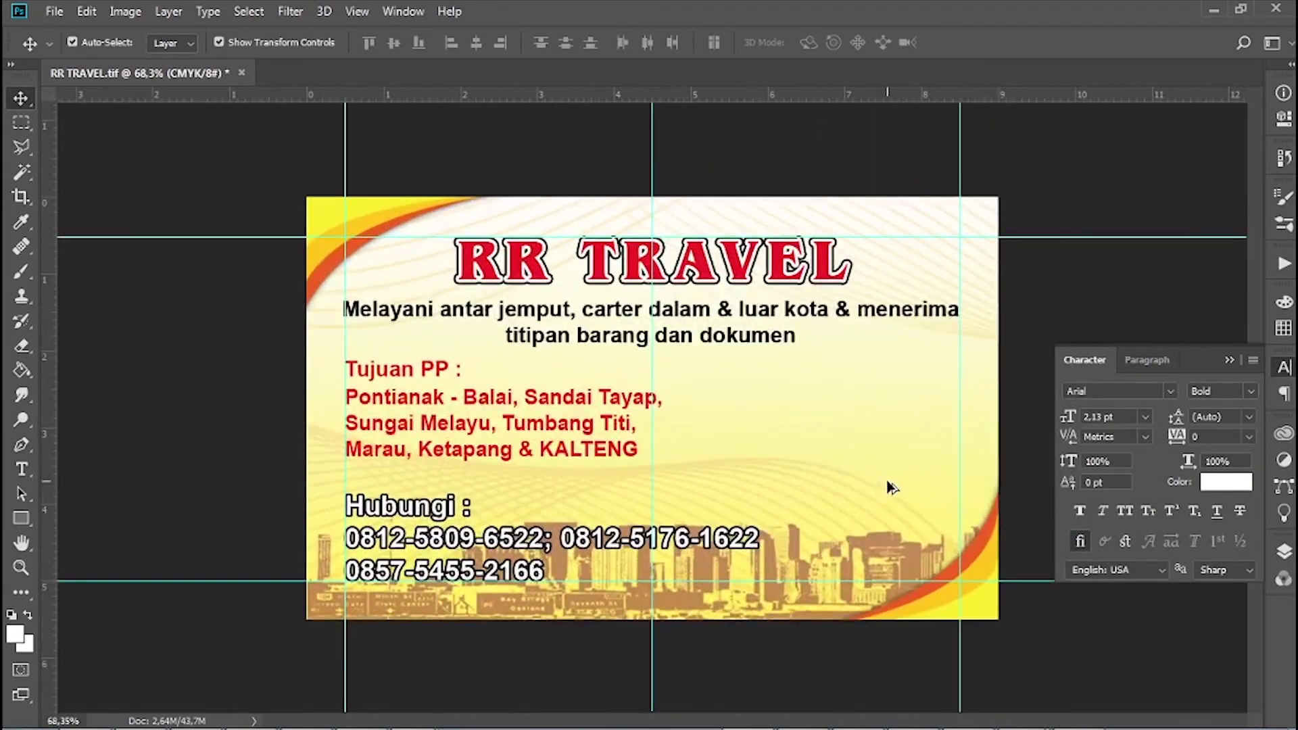
{"action": "key", "text": "ctrl+s"}
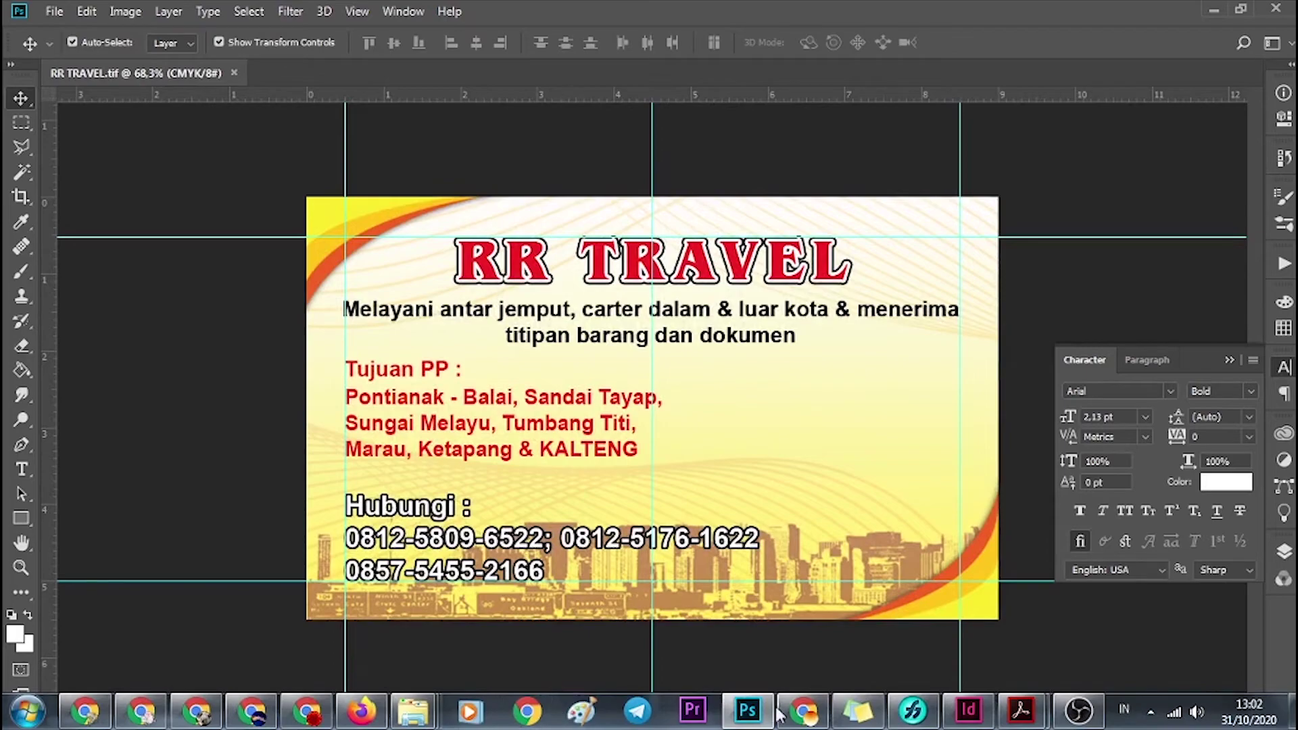
Search Google in Chrome for 'mobil inova'.
{"action": "mouse_move", "coordinate": [803, 711]}
{"action": "left_click", "coordinate": [808, 721]}
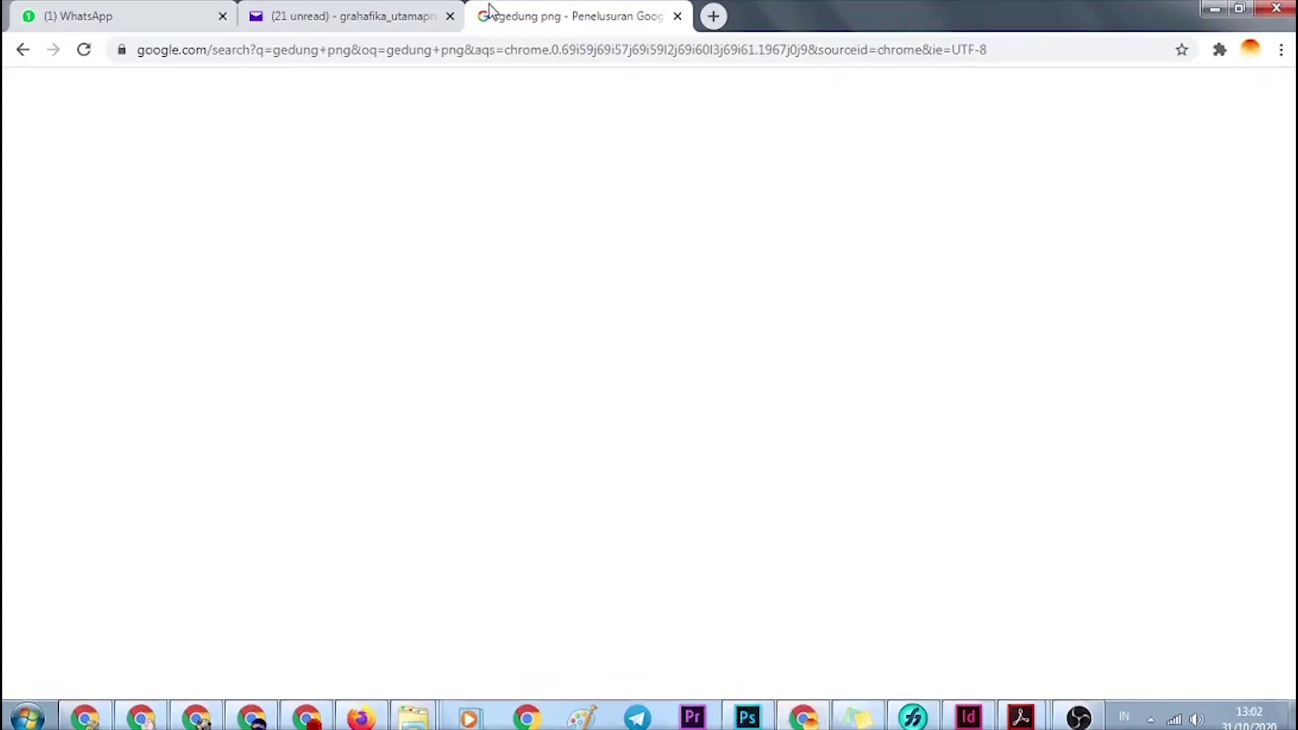
{"action": "left_click", "coordinate": [575, 47]}
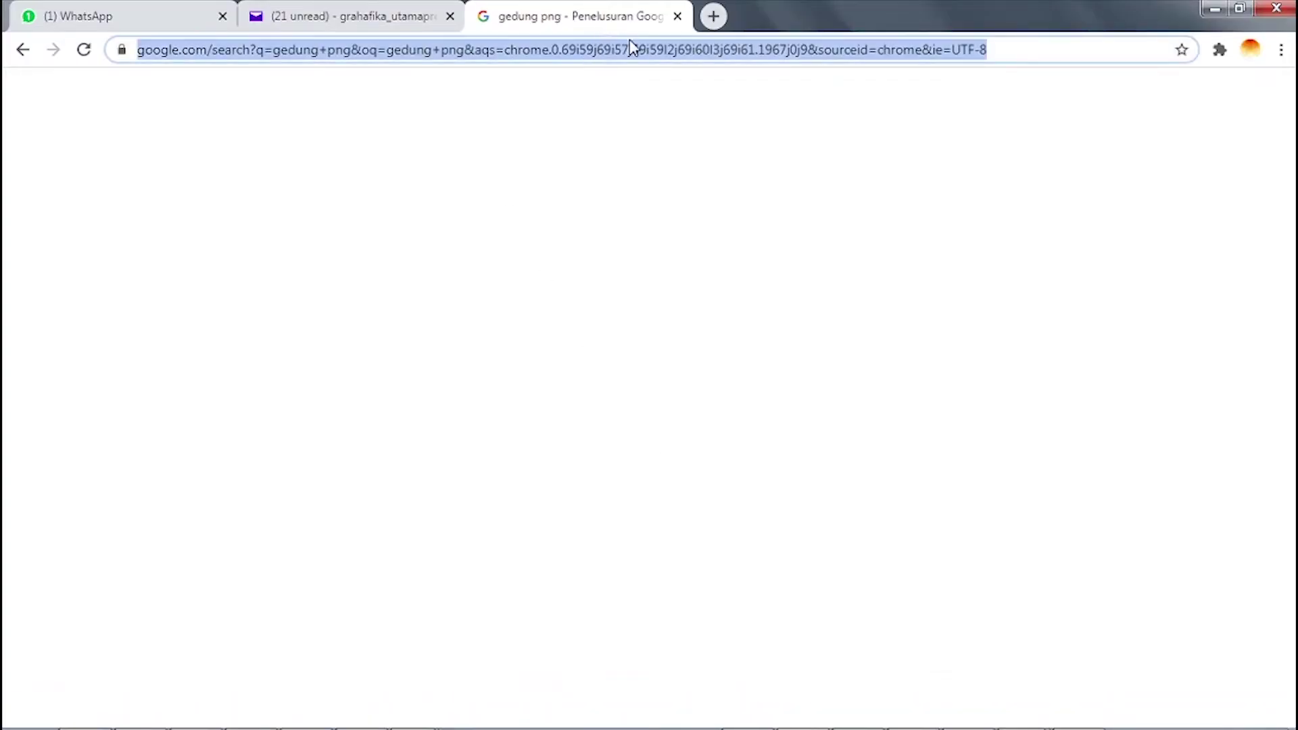
{"action": "type", "text": "mobil "}
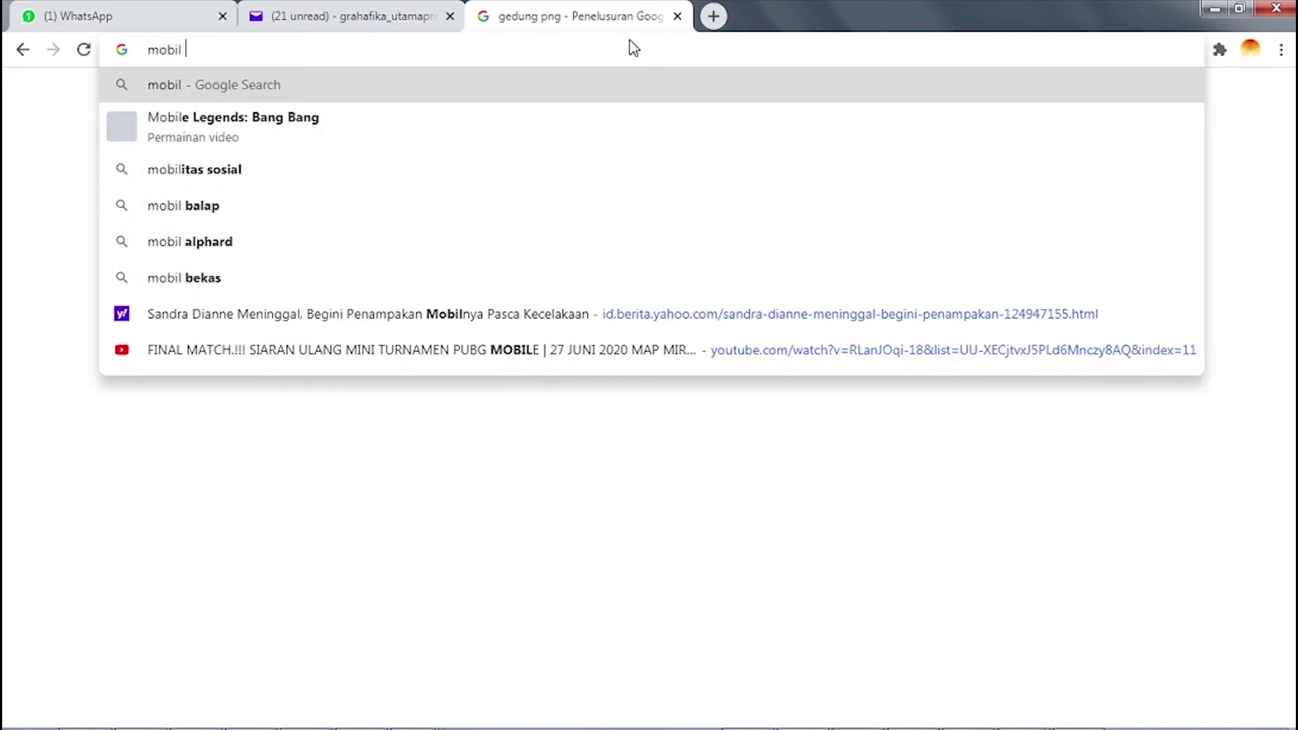
{"action": "type", "text": "inova"}
{"action": "key", "text": "Return"}
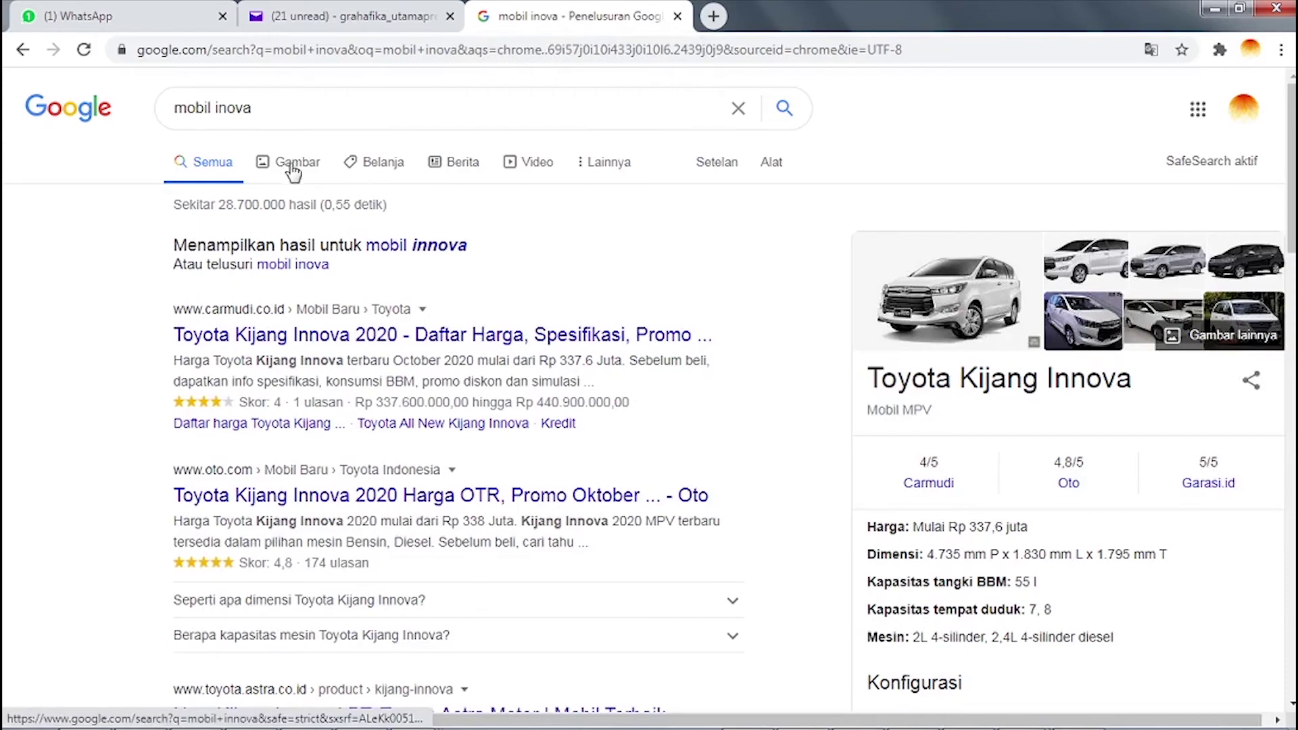
Show image results and refine the query to 'mobil innova png'.
{"action": "left_click", "coordinate": [292, 166]}
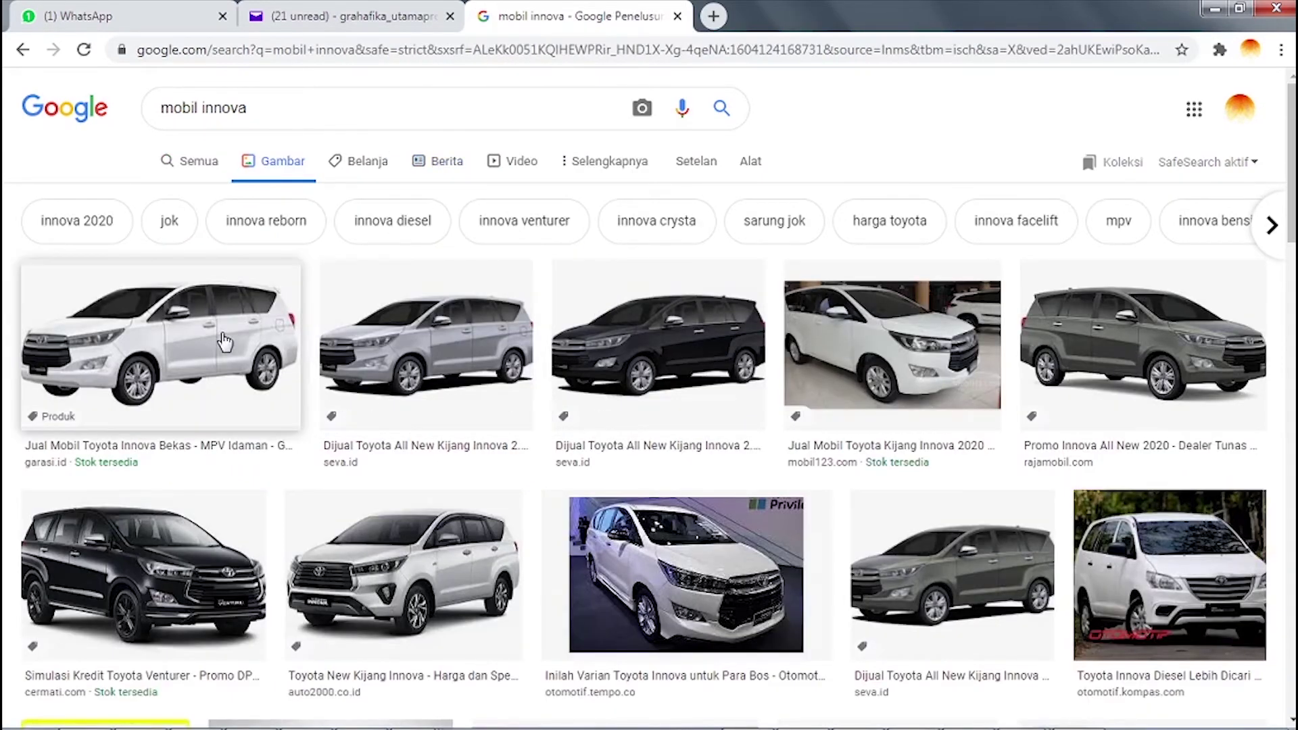
{"action": "left_click", "coordinate": [281, 105]}
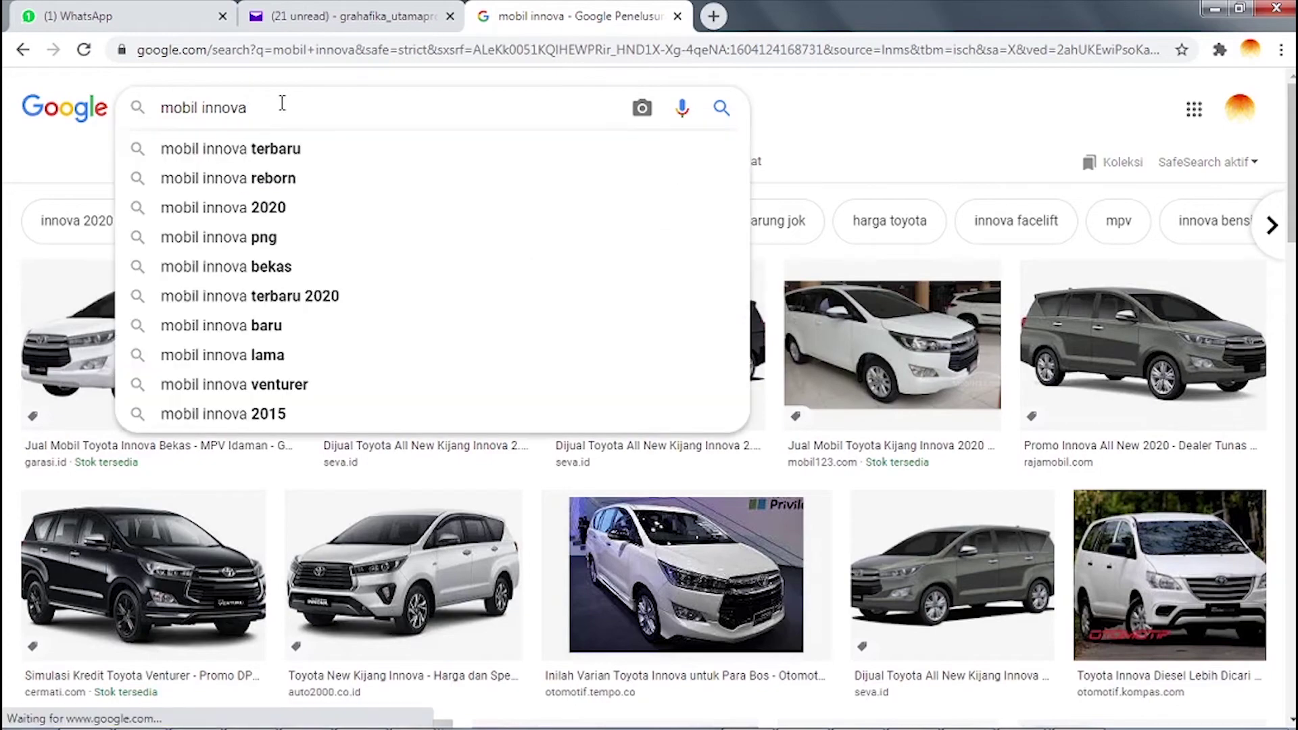
{"action": "type", "text": "png"}
{"action": "key", "text": "Return"}
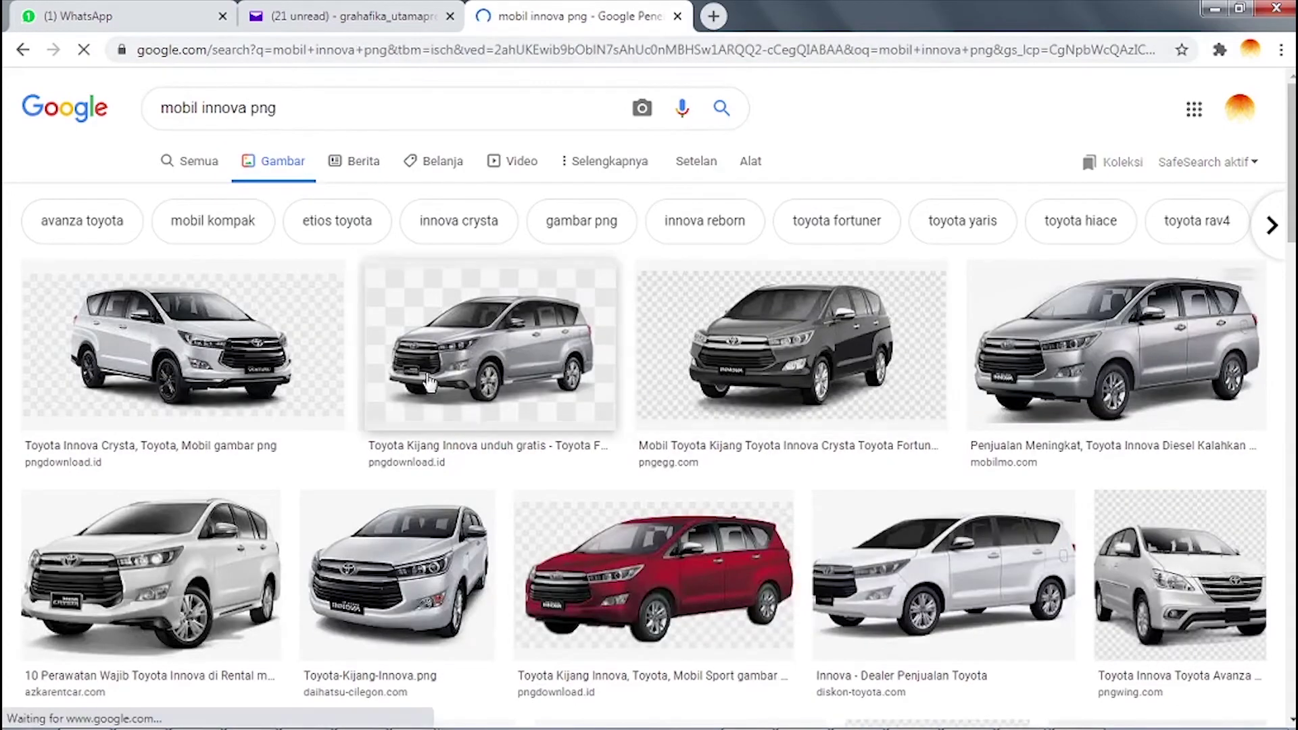
{"action": "left_click", "coordinate": [203, 338]}
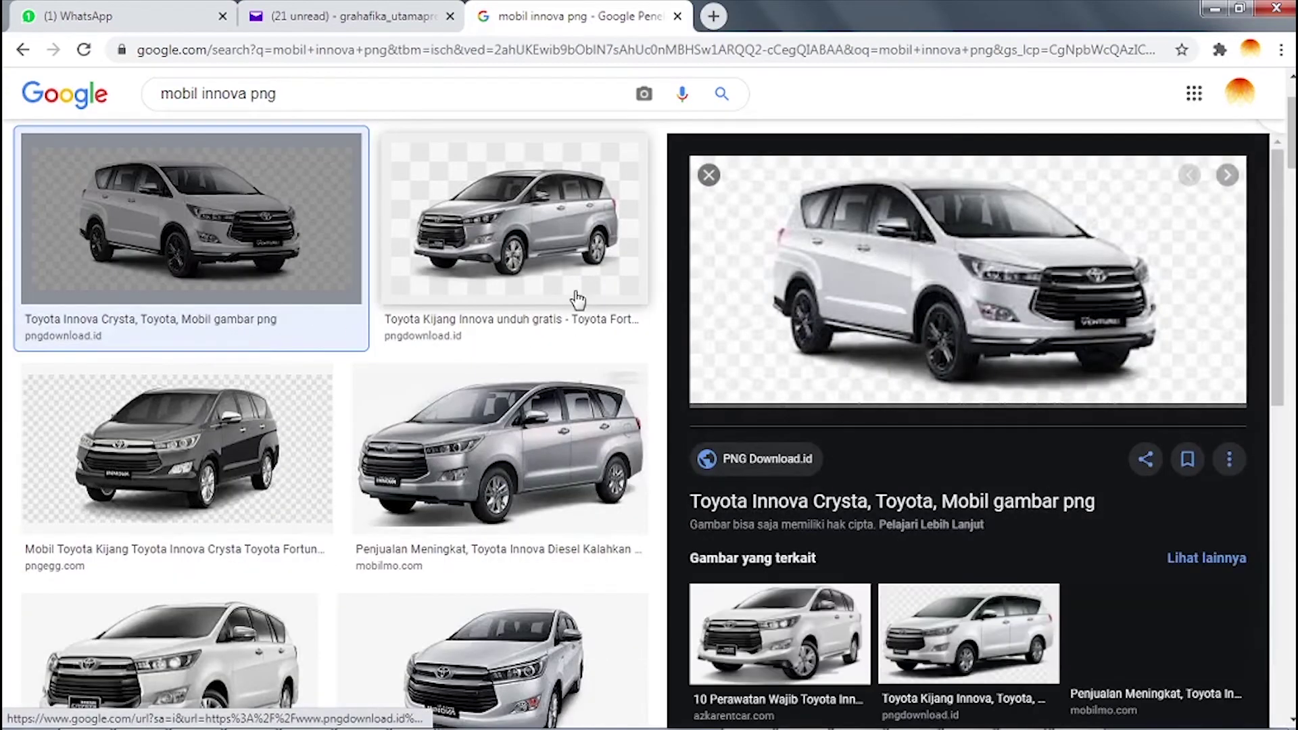
{"action": "scroll", "coordinate": [649, 298], "scroll_direction": "up", "scroll_amount": 2}
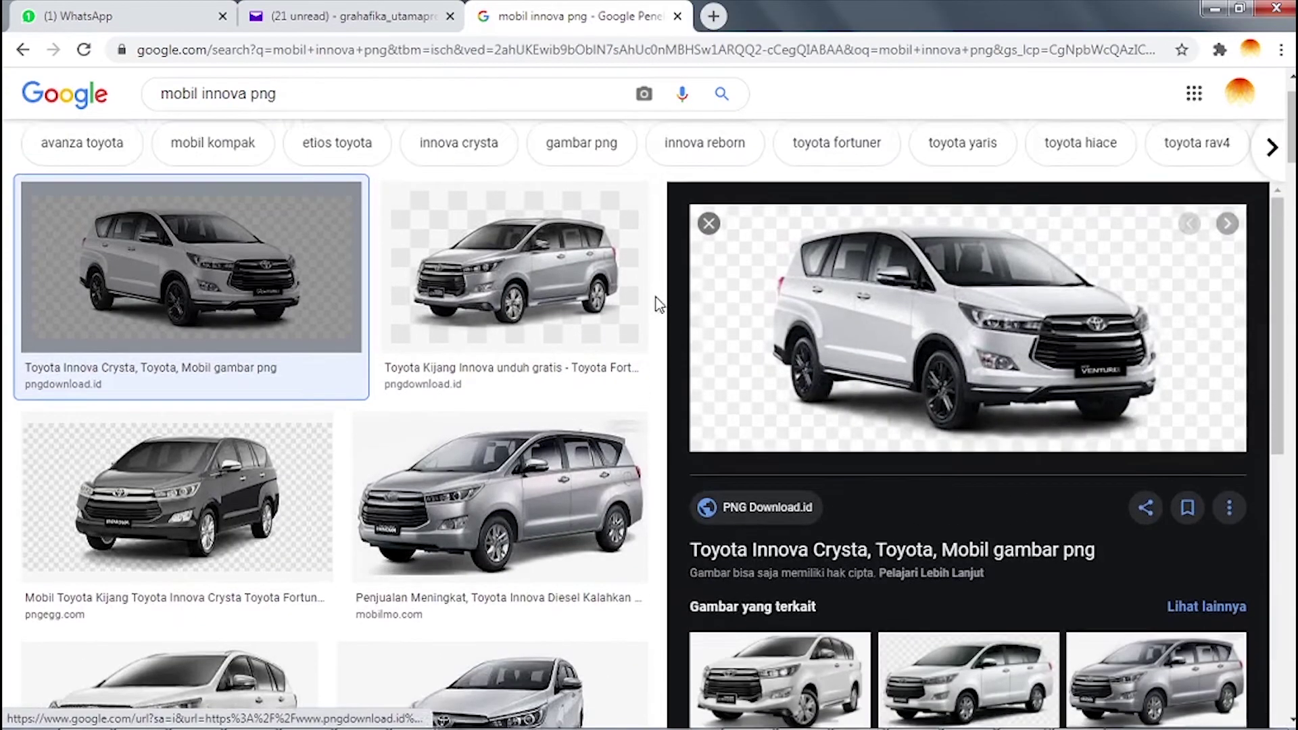
{"action": "left_click", "coordinate": [751, 162]}
Filter the results to large images and preview the black Innova photo.
{"action": "left_click", "coordinate": [180, 196]}
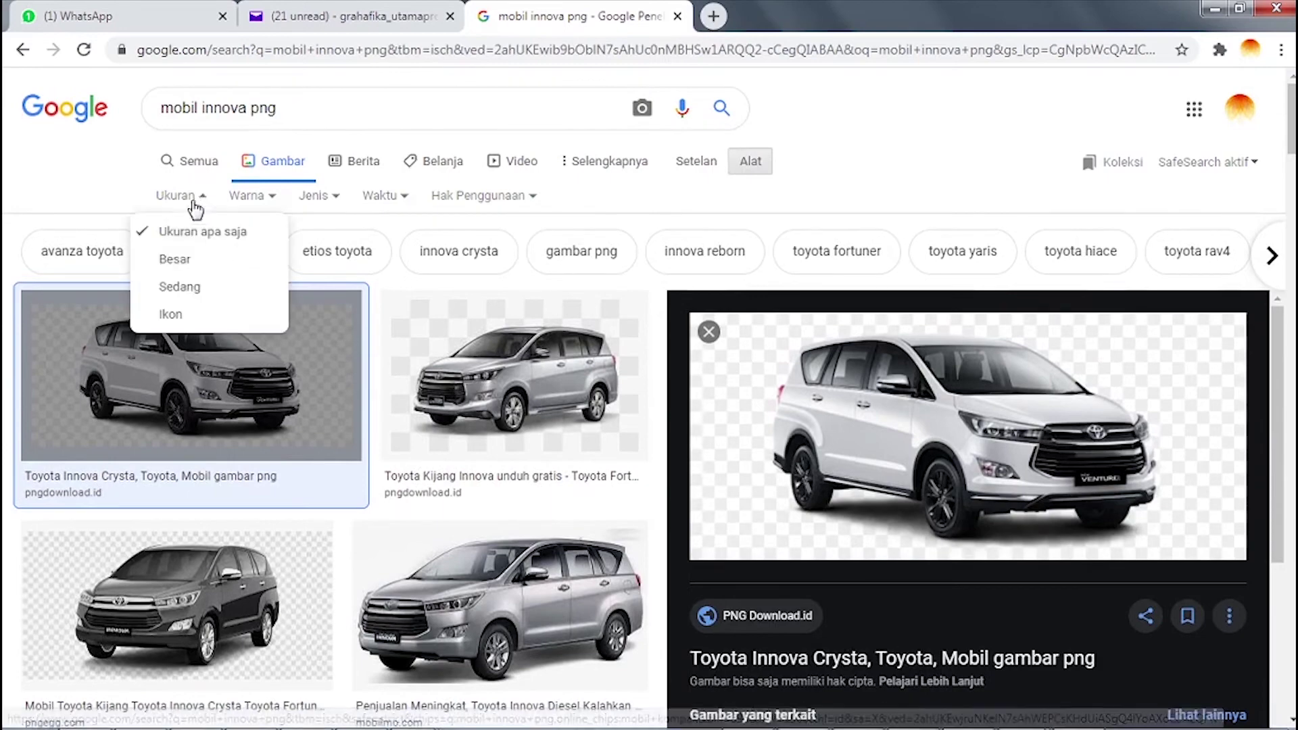
{"action": "left_click", "coordinate": [215, 270]}
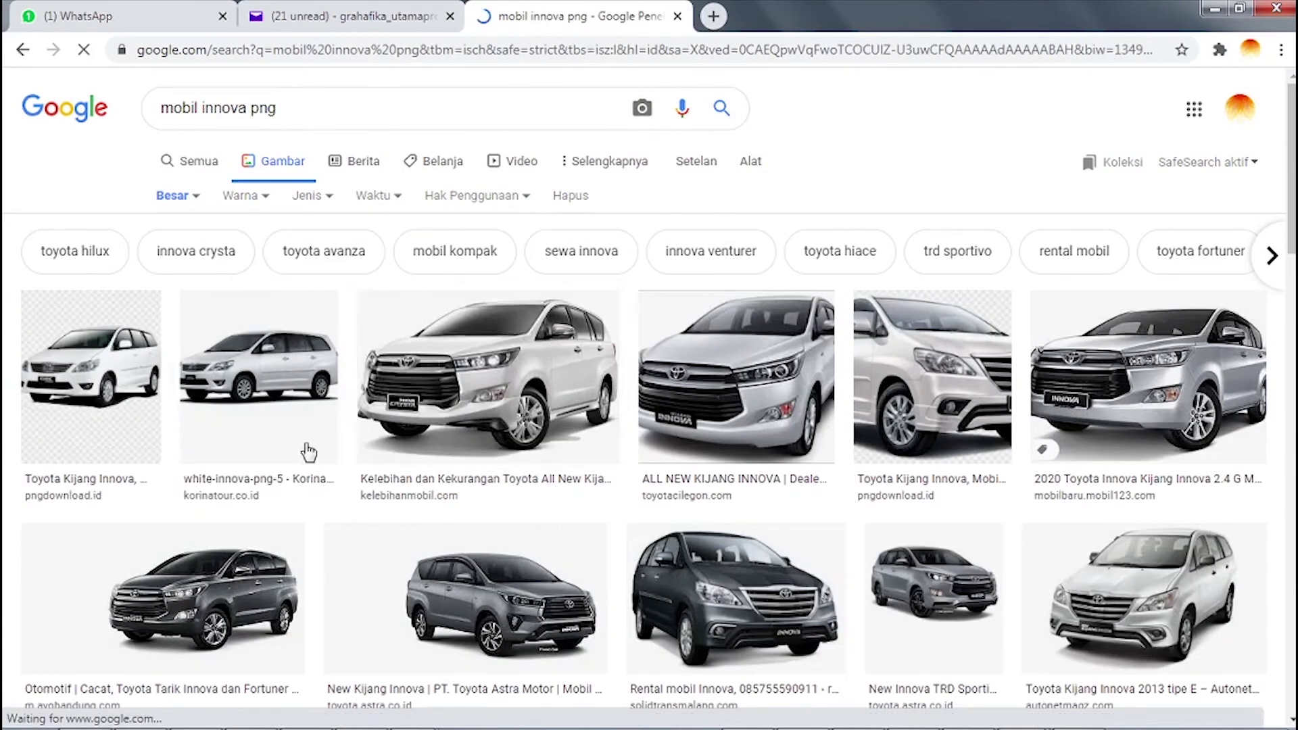
{"action": "left_click", "coordinate": [117, 384]}
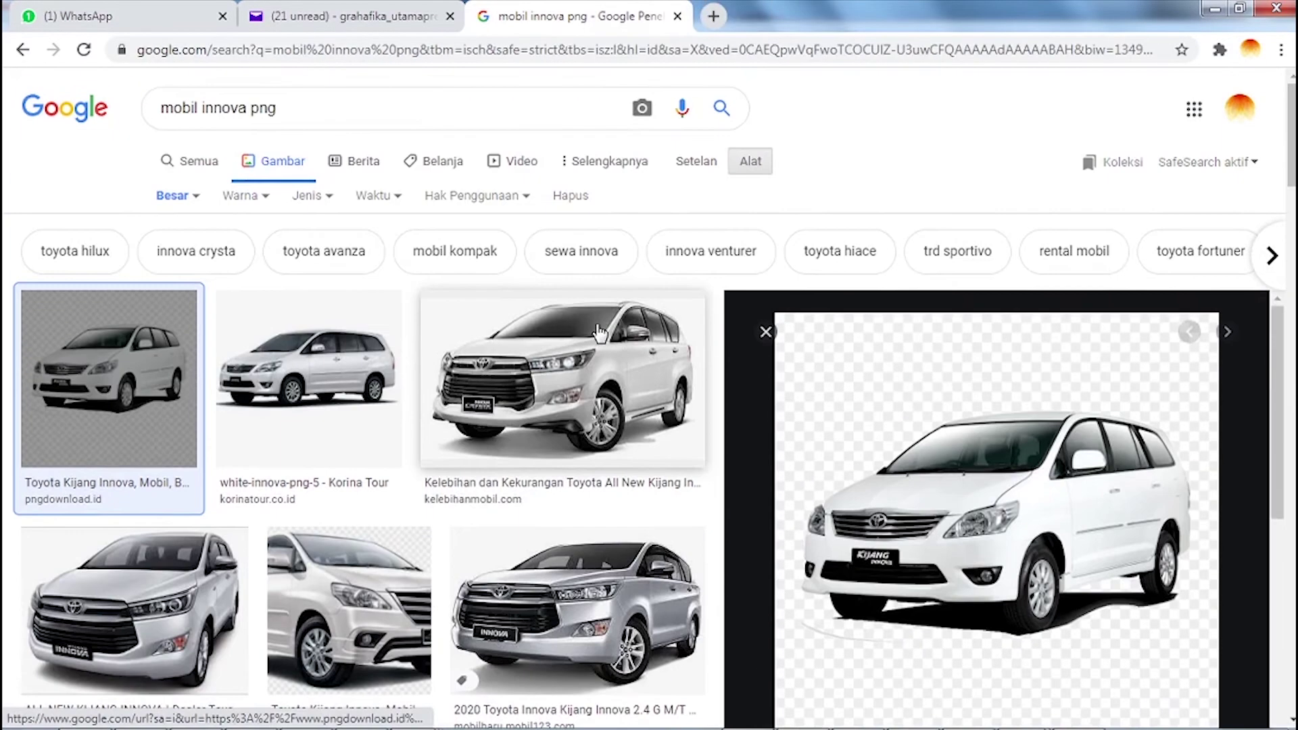
{"action": "scroll", "coordinate": [600, 332], "scroll_direction": "down", "scroll_amount": 3}
{"action": "left_click", "coordinate": [588, 334]}
{"action": "scroll", "coordinate": [588, 334], "scroll_direction": "up", "scroll_amount": 3}
{"action": "scroll", "coordinate": [529, 443], "scroll_direction": "down", "scroll_amount": 1}
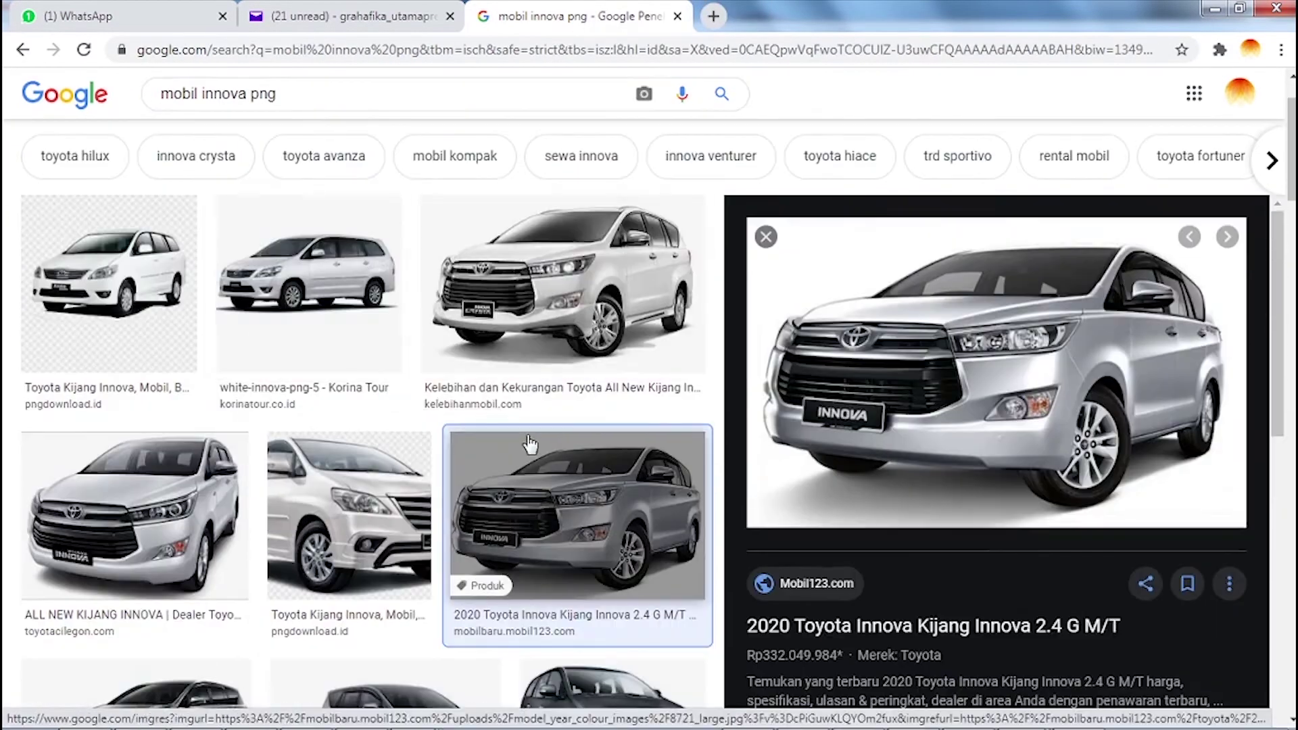
{"action": "scroll", "coordinate": [530, 442], "scroll_direction": "down", "scroll_amount": 4}
{"action": "scroll", "coordinate": [527, 453], "scroll_direction": "down", "scroll_amount": 4}
{"action": "scroll", "coordinate": [524, 467], "scroll_direction": "down", "scroll_amount": 4}
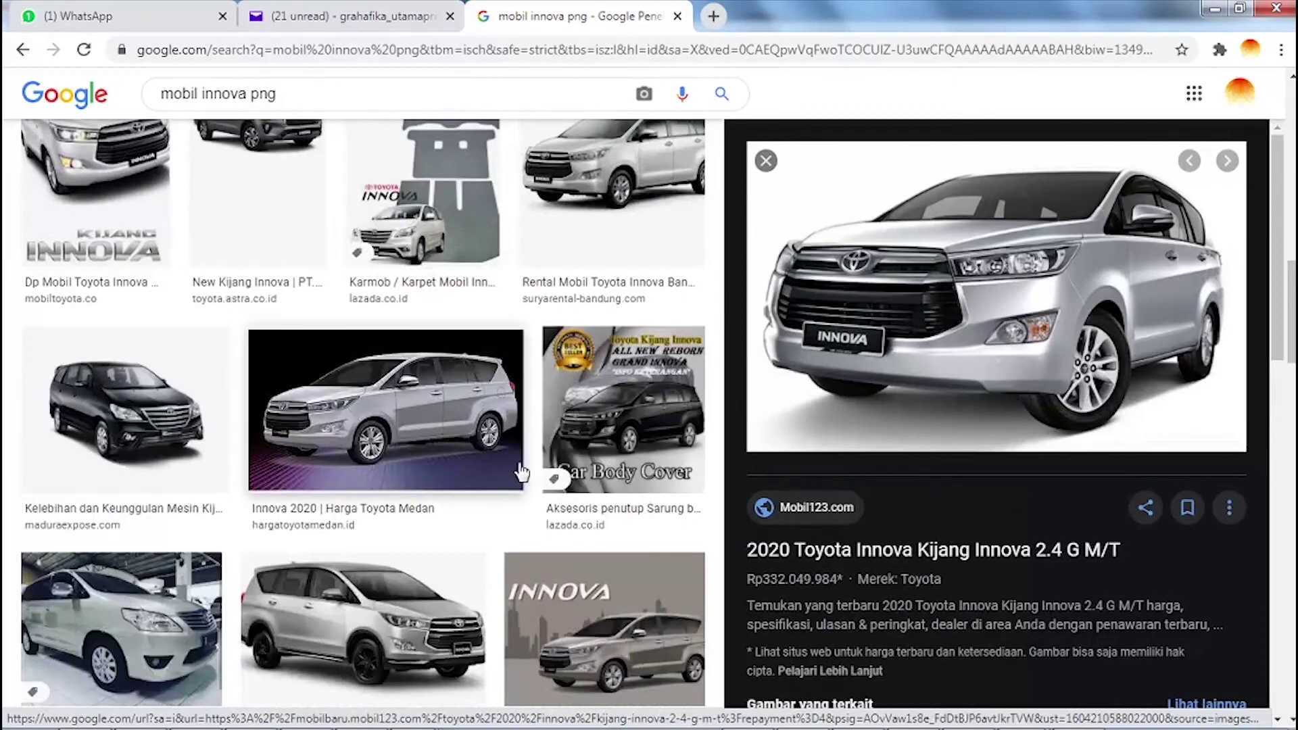
{"action": "scroll", "coordinate": [520, 468], "scroll_direction": "down", "scroll_amount": 1}
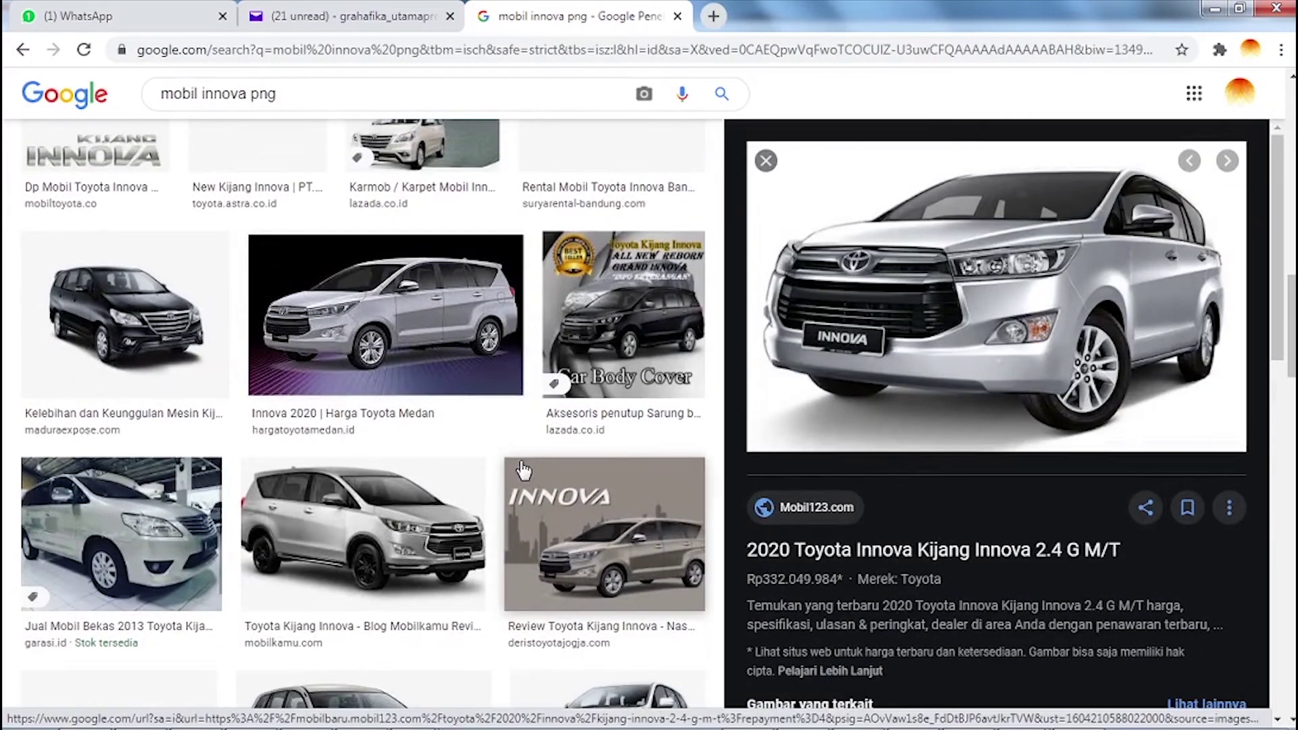
{"action": "left_click", "coordinate": [206, 287]}
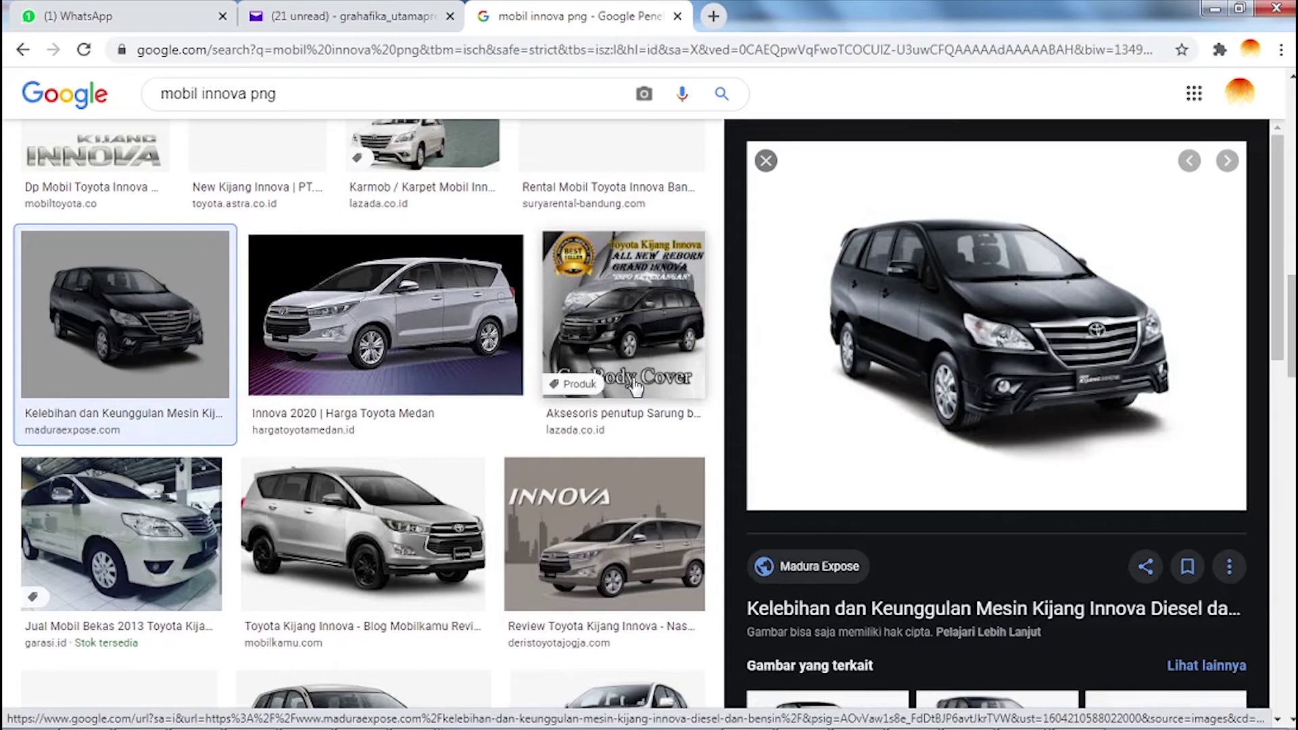
Open the black Innova full size and save it to DATA (E:) as toyota-kijang-innova-hitam.
{"action": "right_click", "coordinate": [973, 374]}
{"action": "left_click", "coordinate": [1088, 541]}
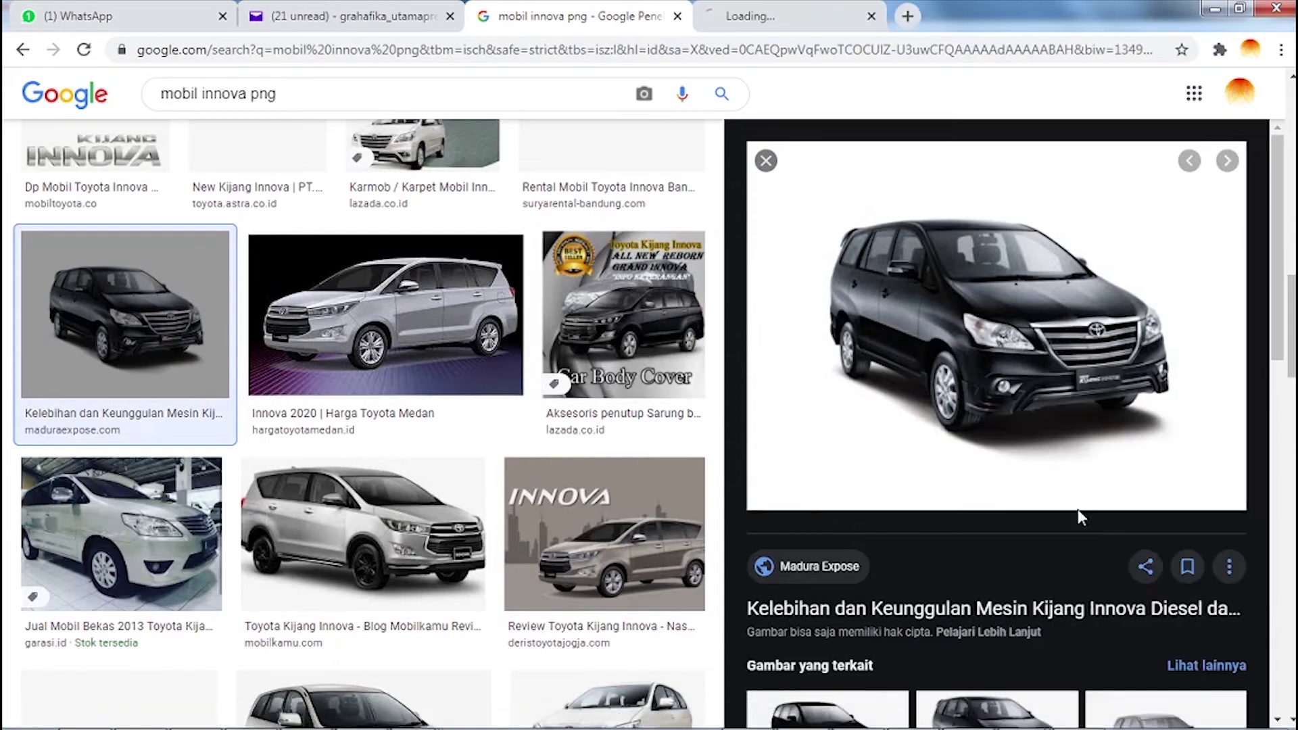
{"action": "left_click", "coordinate": [784, 16]}
{"action": "right_click", "coordinate": [681, 381]}
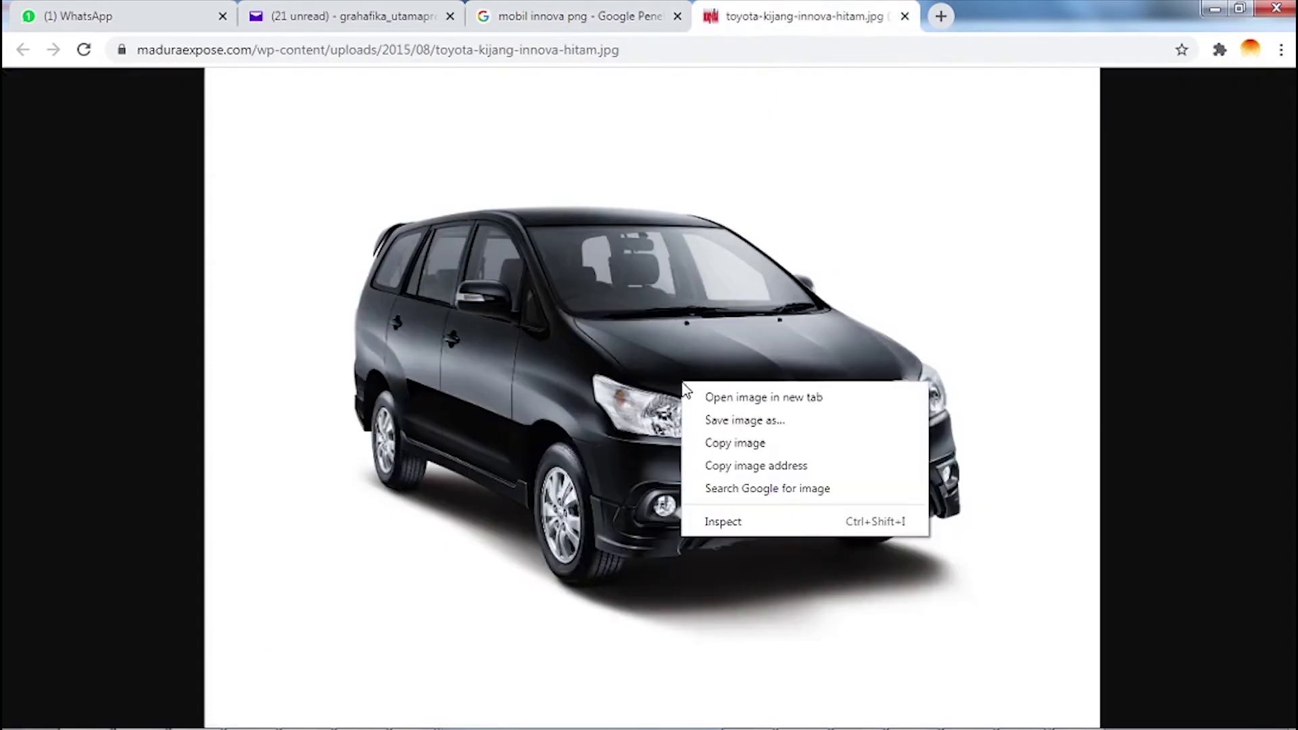
{"action": "left_click", "coordinate": [795, 421]}
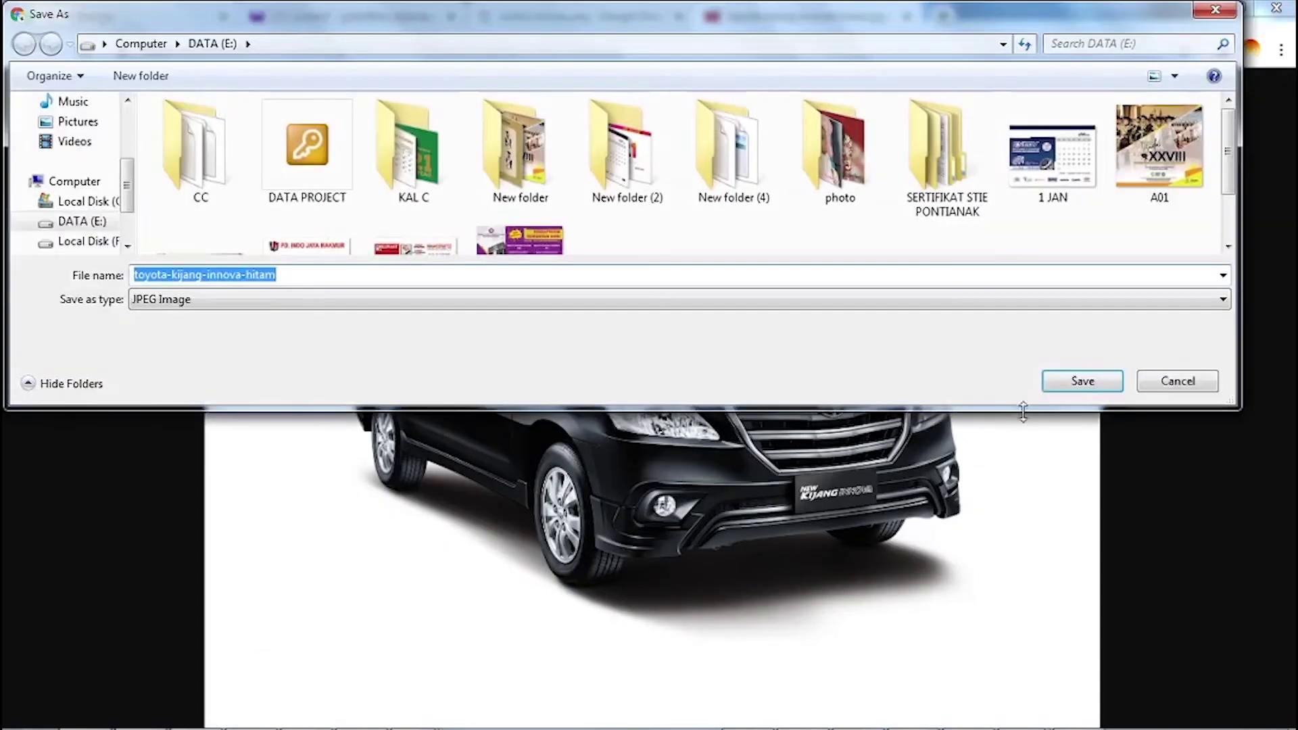
{"action": "left_click", "coordinate": [1077, 380]}
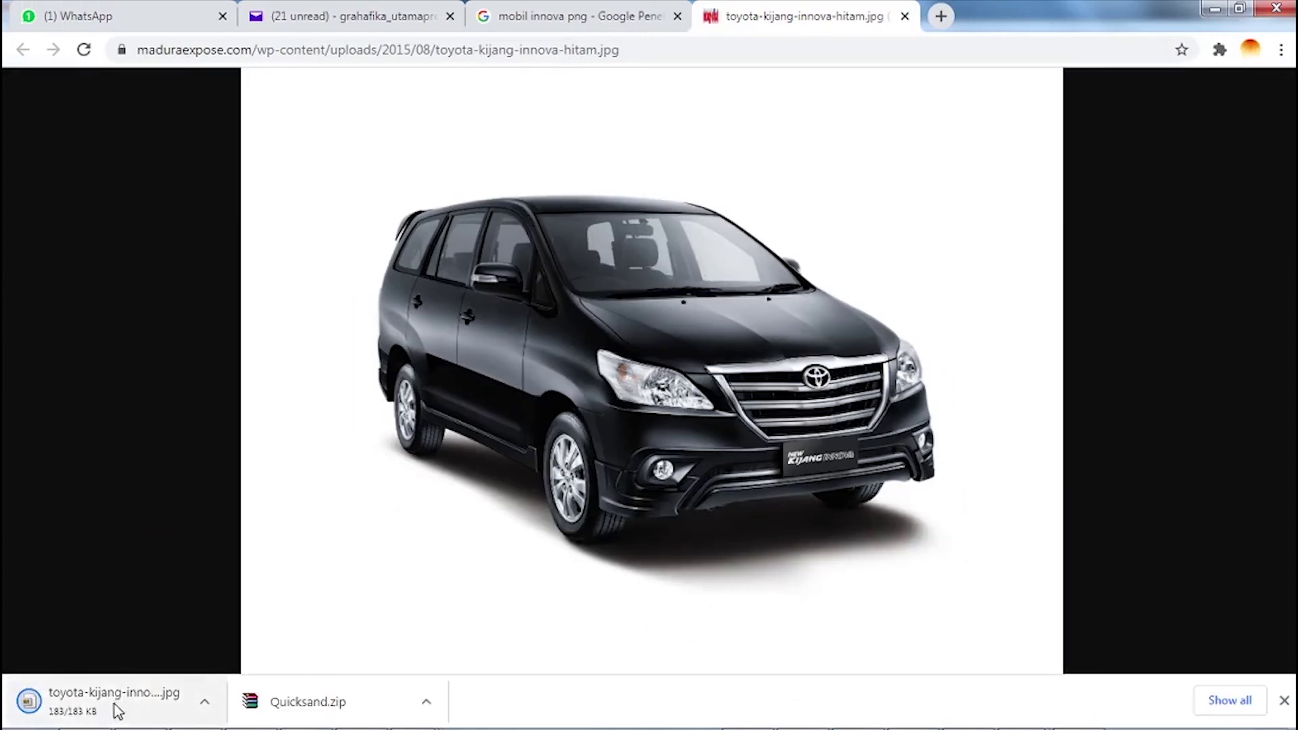
Open the Innova car JPG in Photoshop and Magic Wand-select its white background.
{"action": "left_click", "coordinate": [747, 720]}
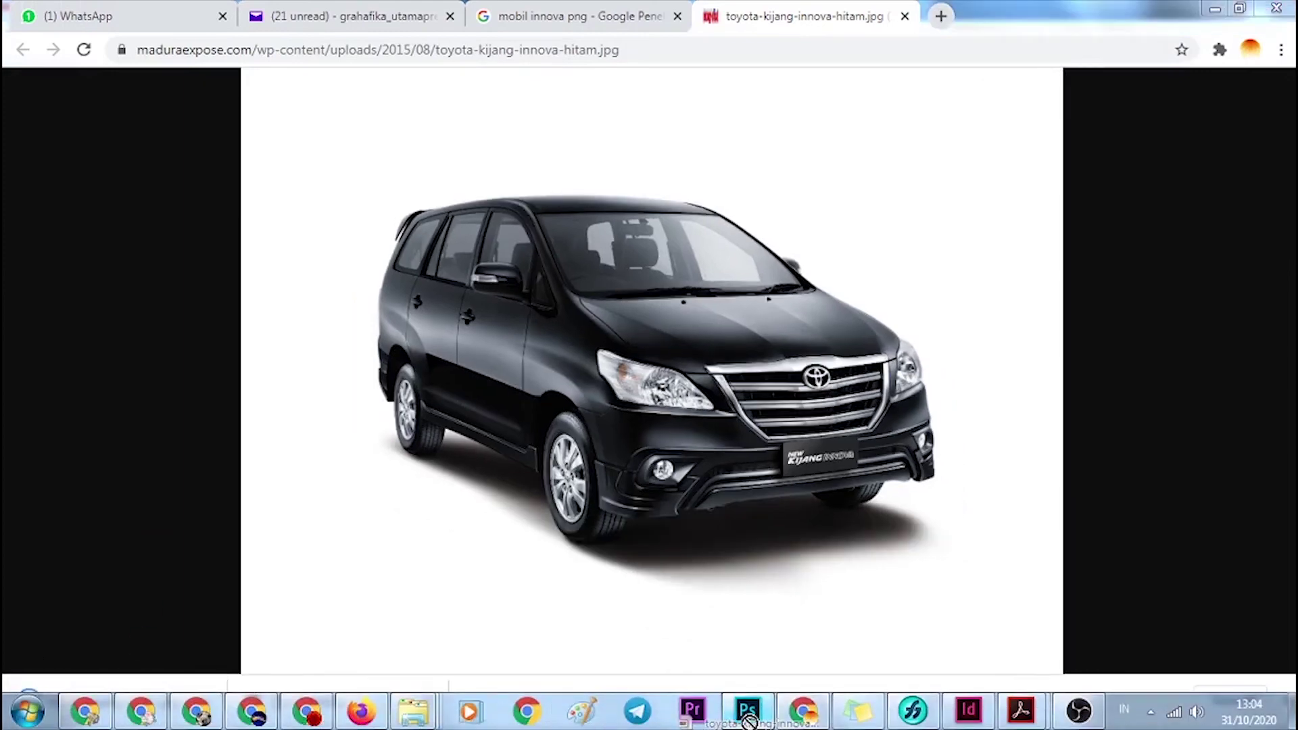
{"action": "left_click_drag", "start_coordinate": [863, 167], "coordinate": [858, 68]}
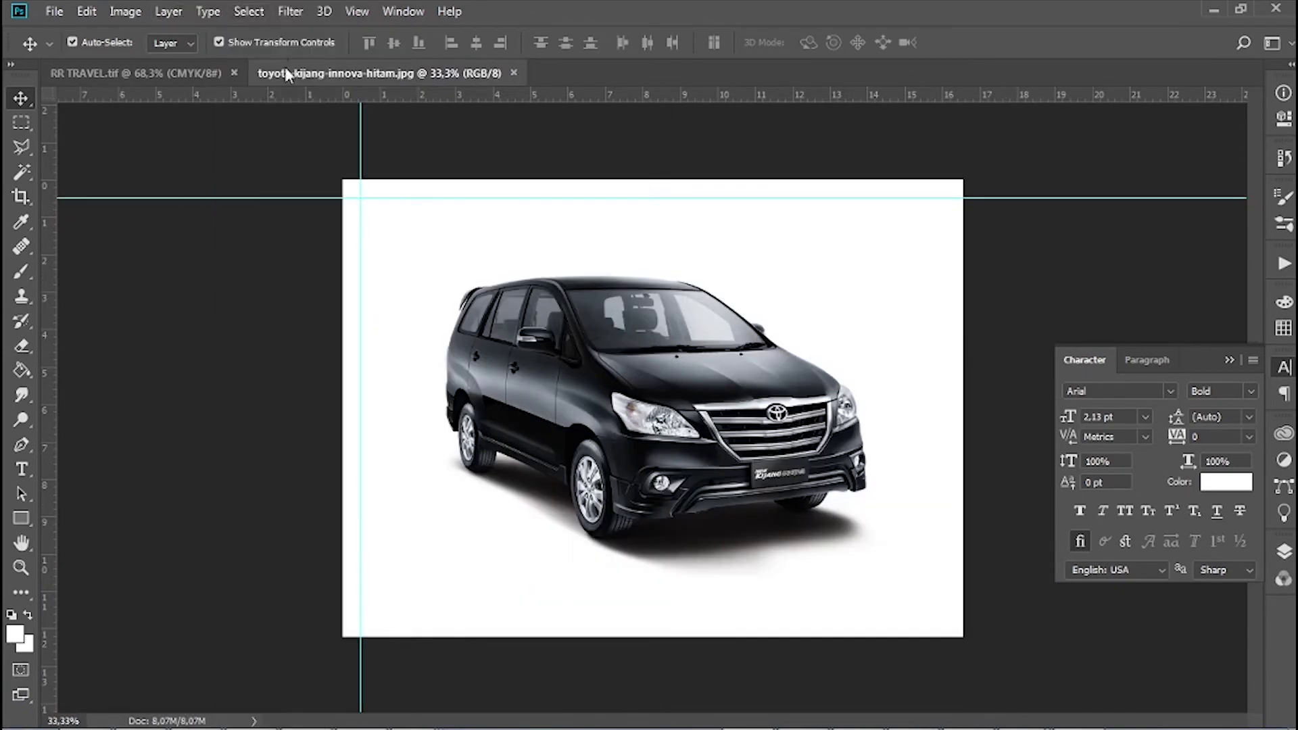
{"action": "left_click", "coordinate": [20, 175]}
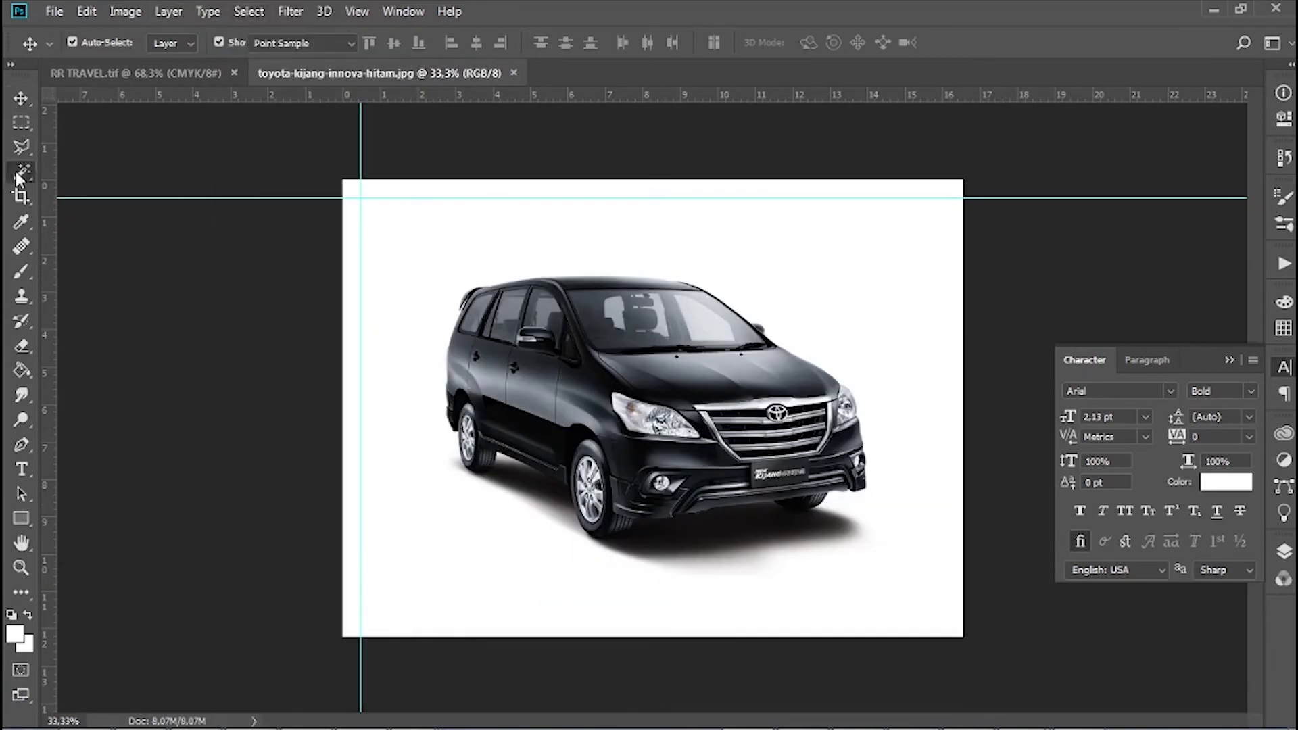
{"action": "left_click", "coordinate": [814, 295]}
{"action": "key", "text": "ctrl+plus"}
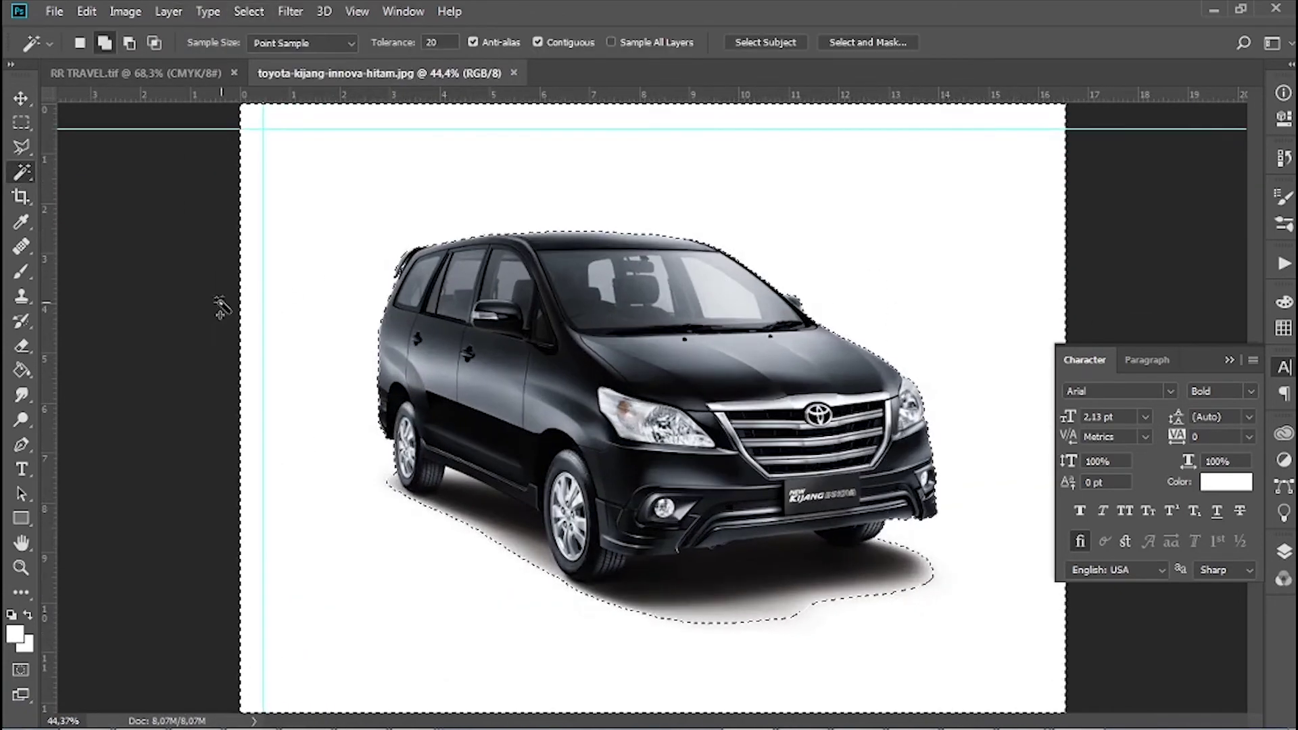
{"action": "left_click", "coordinate": [21, 122]}
{"action": "left_click", "coordinate": [298, 171]}
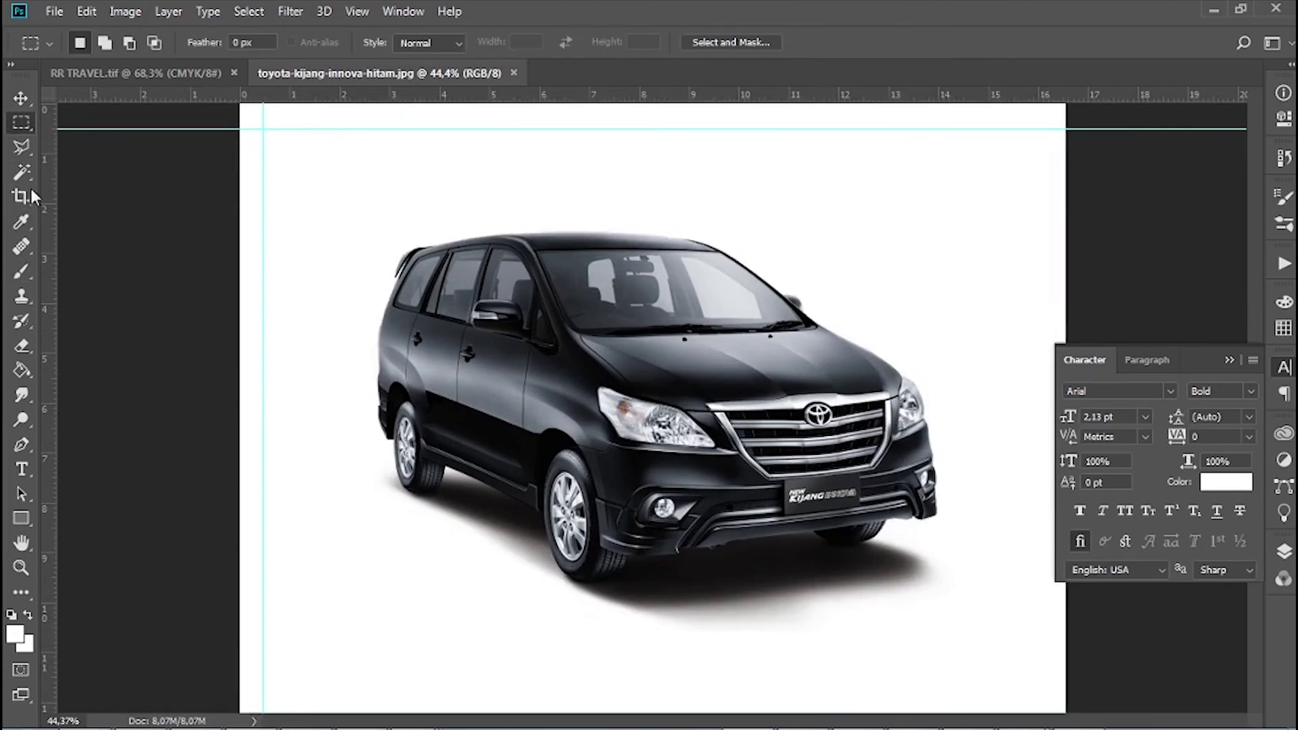
{"action": "key", "text": "w"}
{"action": "left_click", "coordinate": [565, 171]}
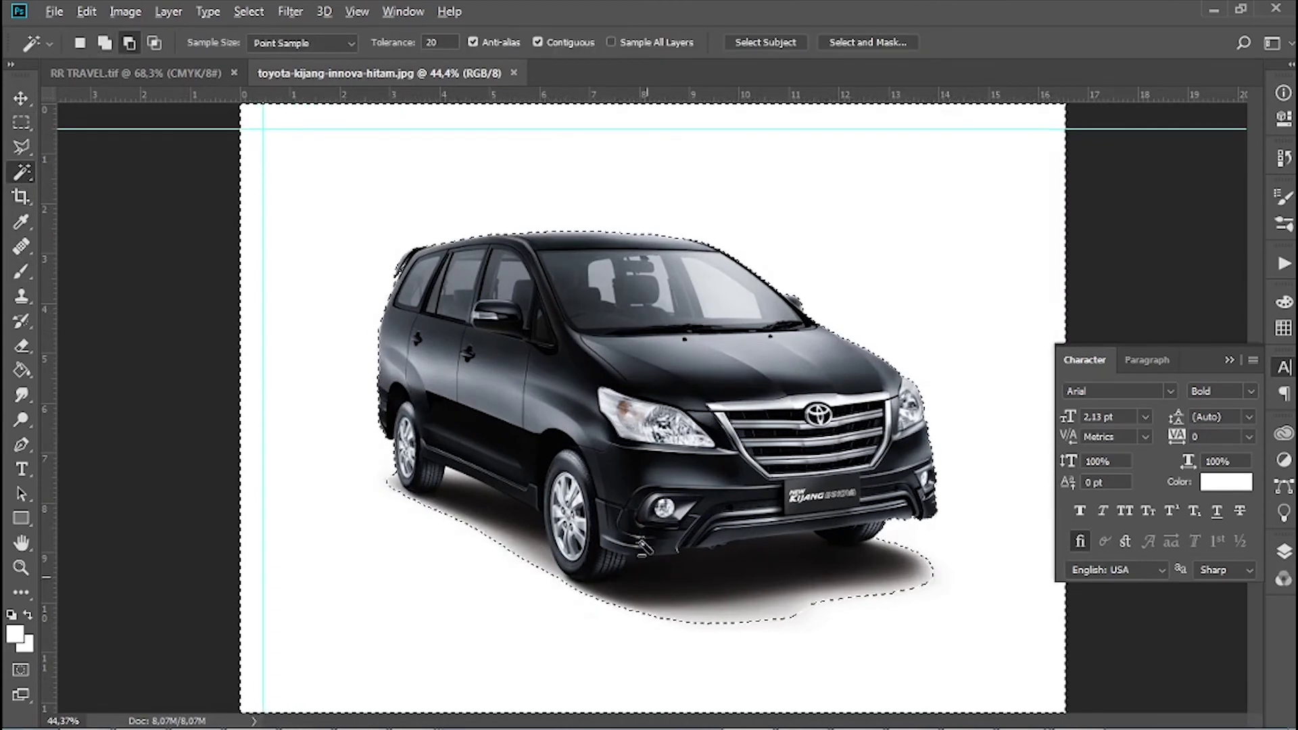
{"action": "scroll", "coordinate": [744, 608], "scroll_direction": "down", "scroll_amount": 1}
{"action": "scroll", "coordinate": [785, 599], "scroll_direction": "down", "scroll_amount": 1}
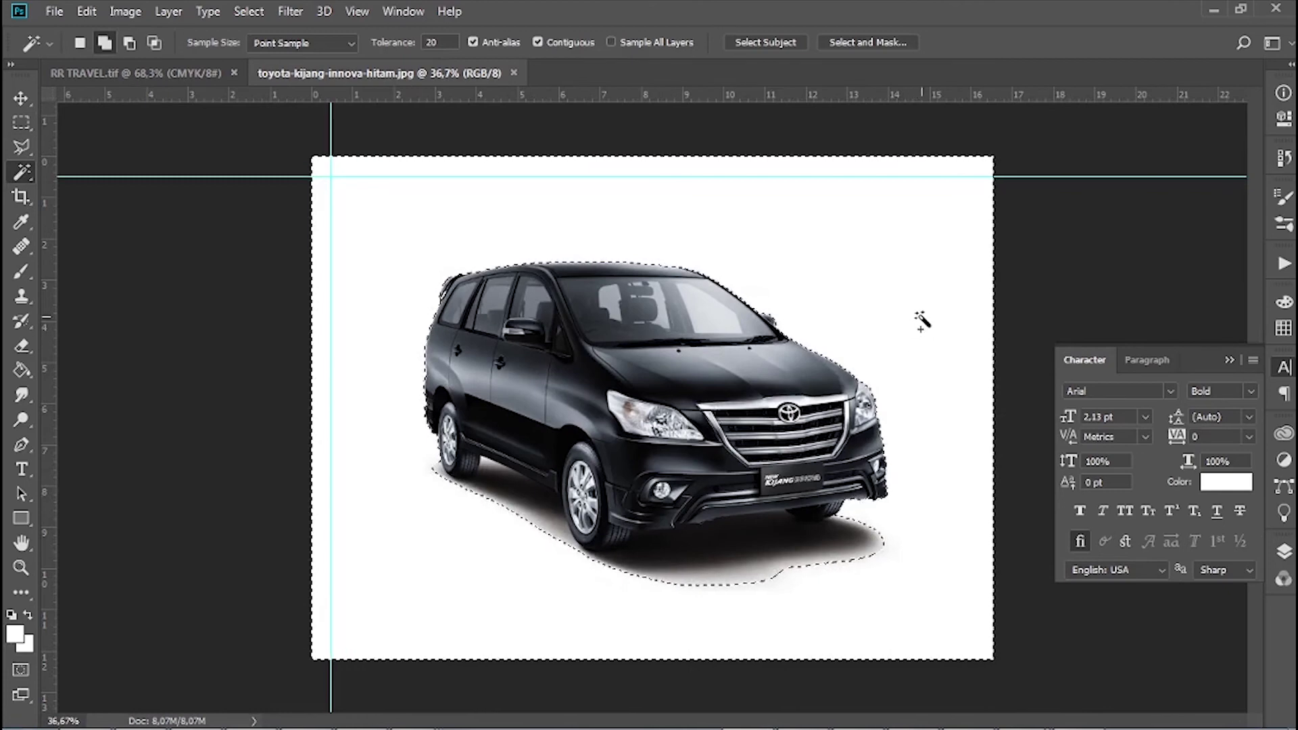
Feather the background selection by 3 pixels.
{"action": "right_click", "coordinate": [703, 215]}
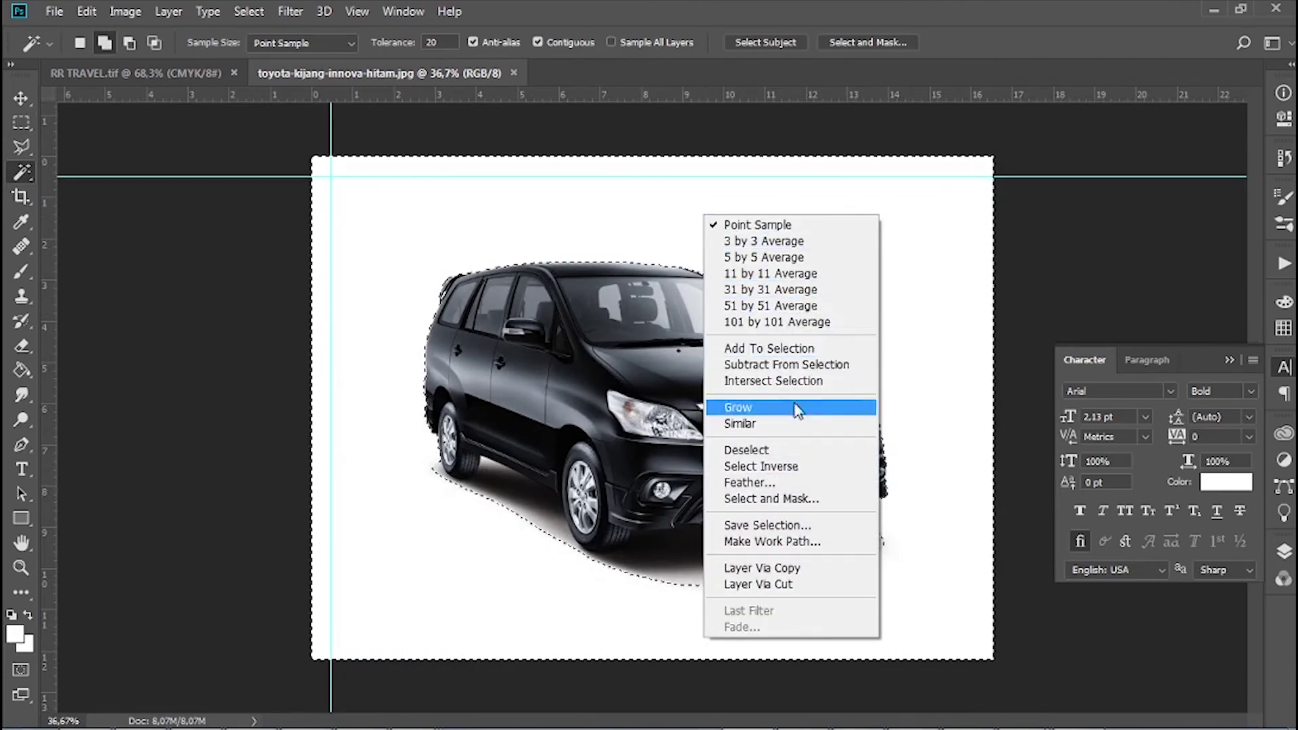
{"action": "left_click", "coordinate": [785, 483]}
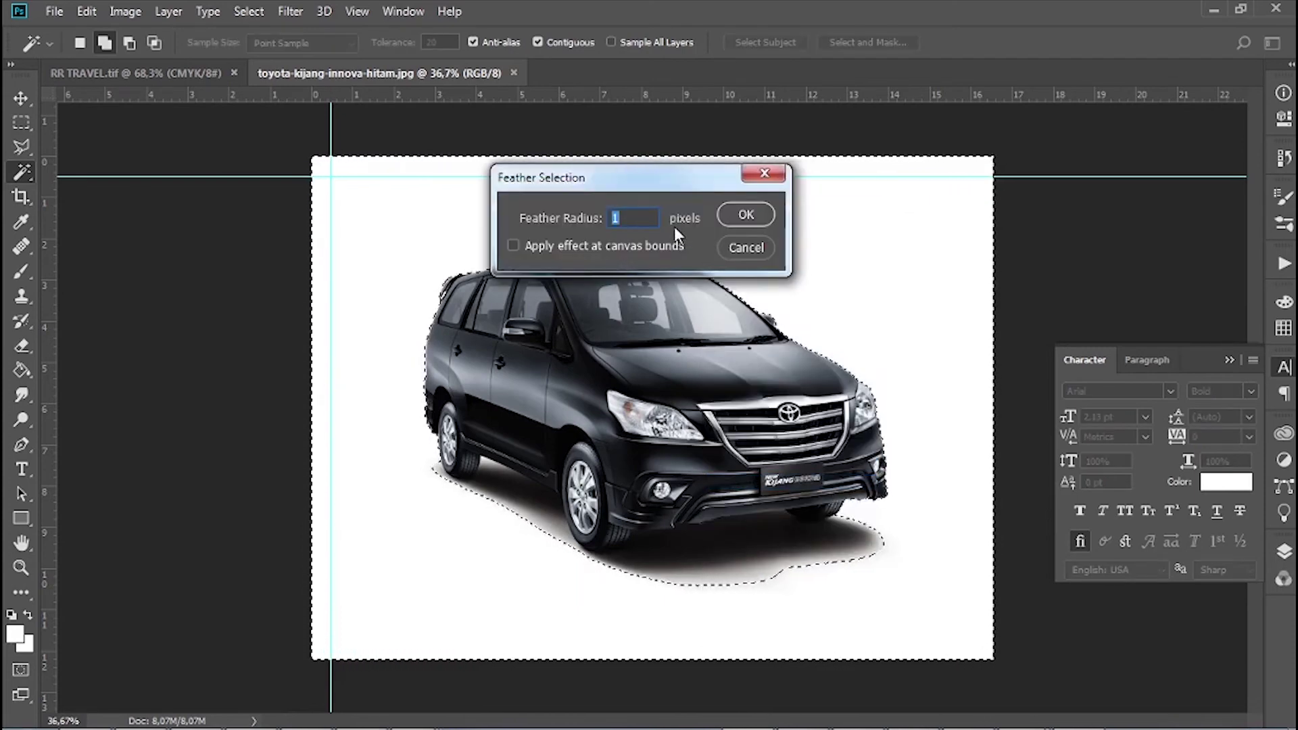
{"action": "type", "text": "3"}
{"action": "left_click", "coordinate": [746, 214]}
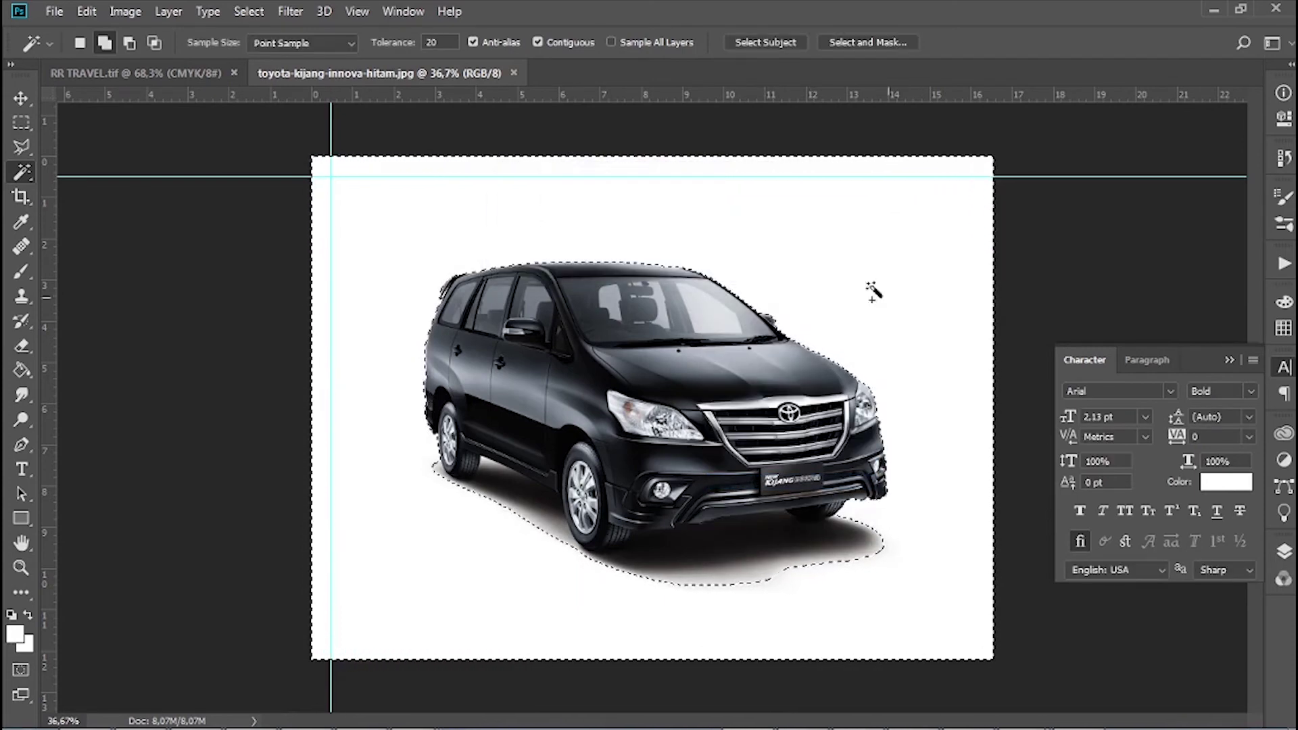
Unlock the Background as Layer 0, delete the white area, and deselect.
{"action": "left_click", "coordinate": [1281, 550]}
{"action": "double_click", "coordinate": [1106, 366]}
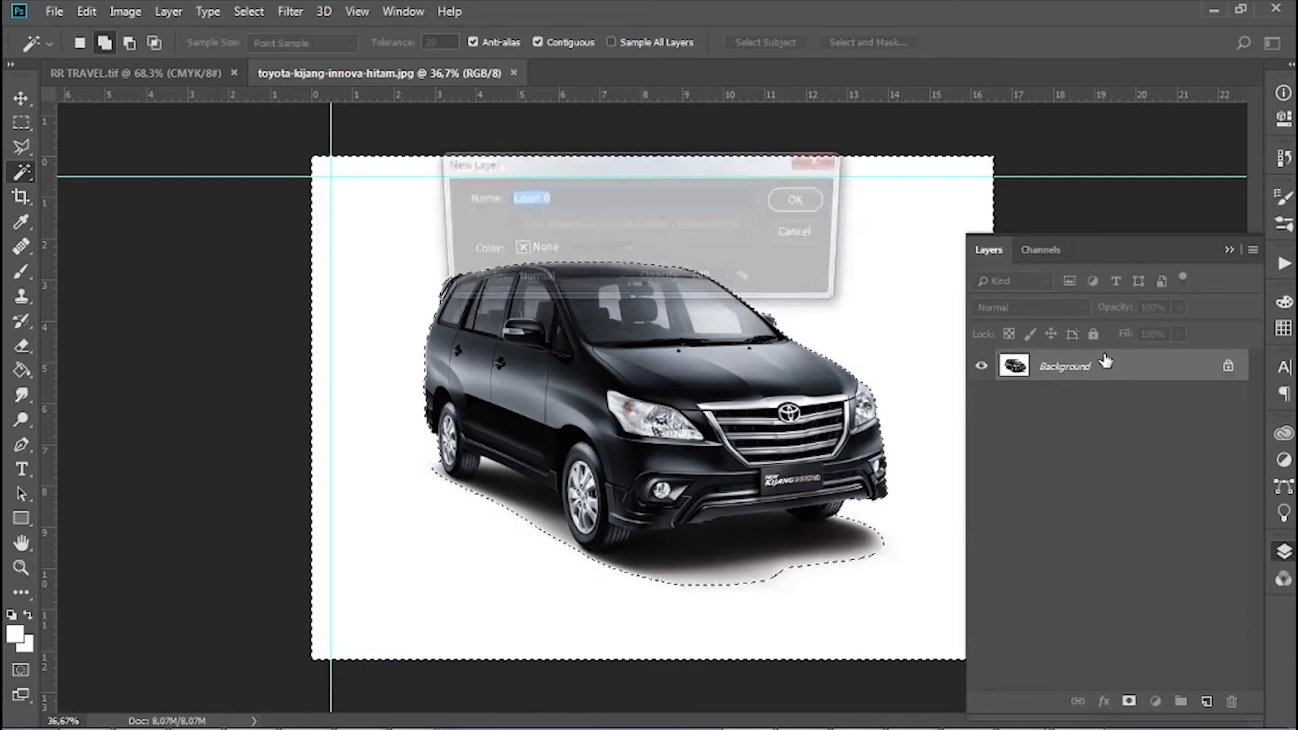
{"action": "left_click", "coordinate": [804, 202]}
{"action": "key", "text": "Delete"}
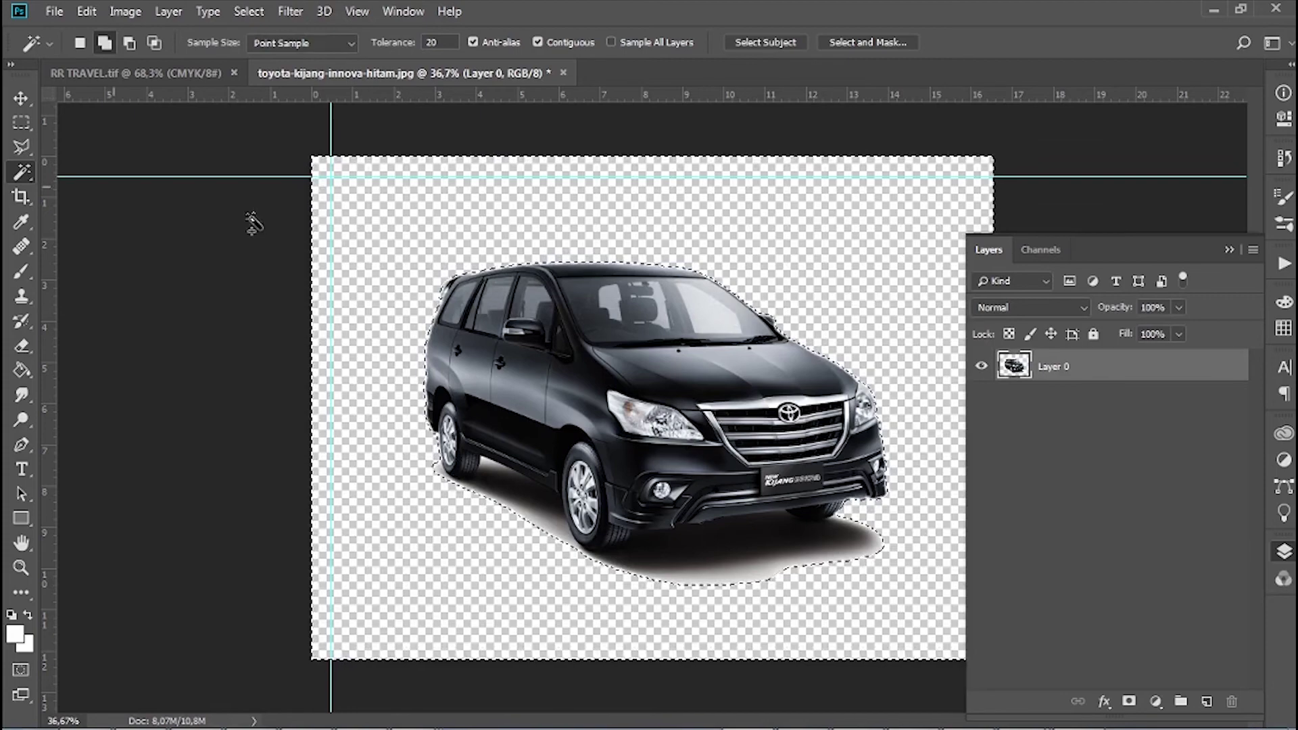
{"action": "key", "text": "ctrl+d"}
Drag the car onto the RR TRAVEL card and scale it down to fit.
{"action": "key", "text": "m"}
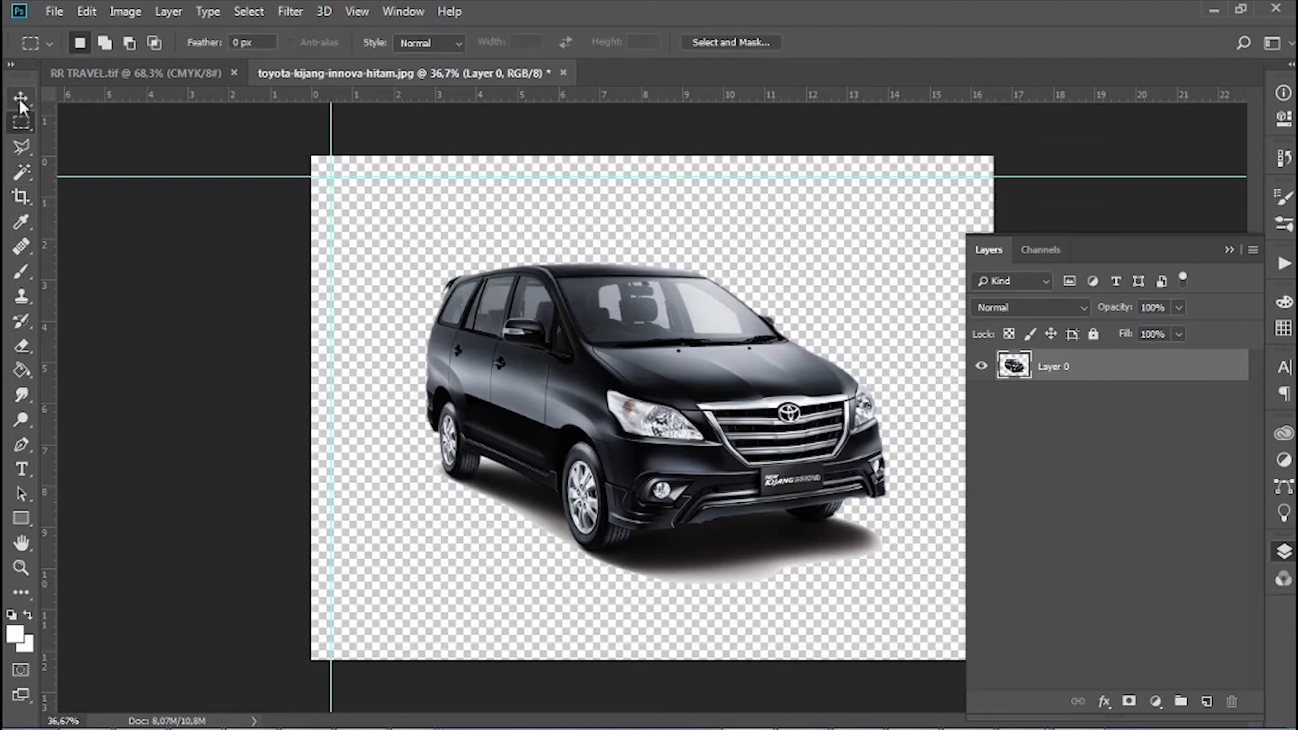
{"action": "left_click", "coordinate": [21, 100]}
{"action": "key", "text": "ctrl+minus"}
{"action": "left_click_drag", "start_coordinate": [777, 436], "coordinate": [684, 419]}
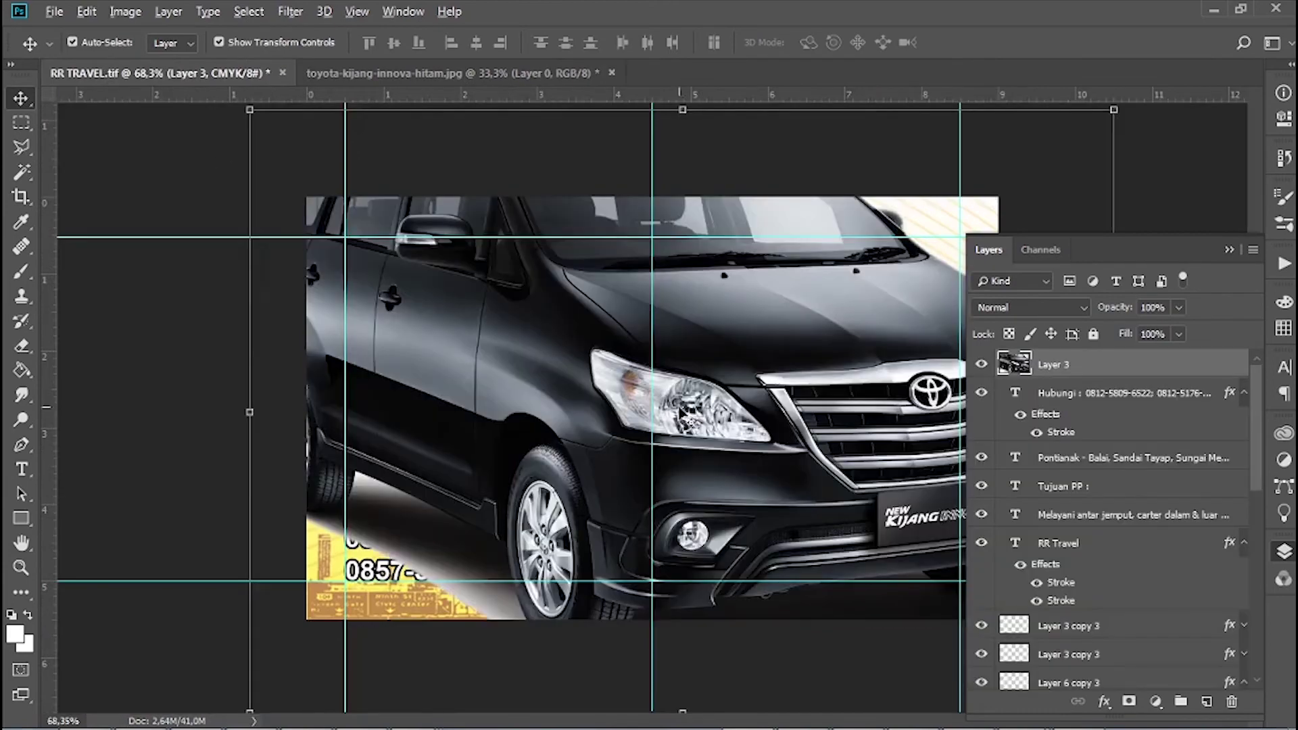
{"action": "scroll", "coordinate": [641, 400], "scroll_direction": "down", "scroll_amount": 3}
{"action": "left_click_drag", "start_coordinate": [445, 253], "coordinate": [683, 422]}
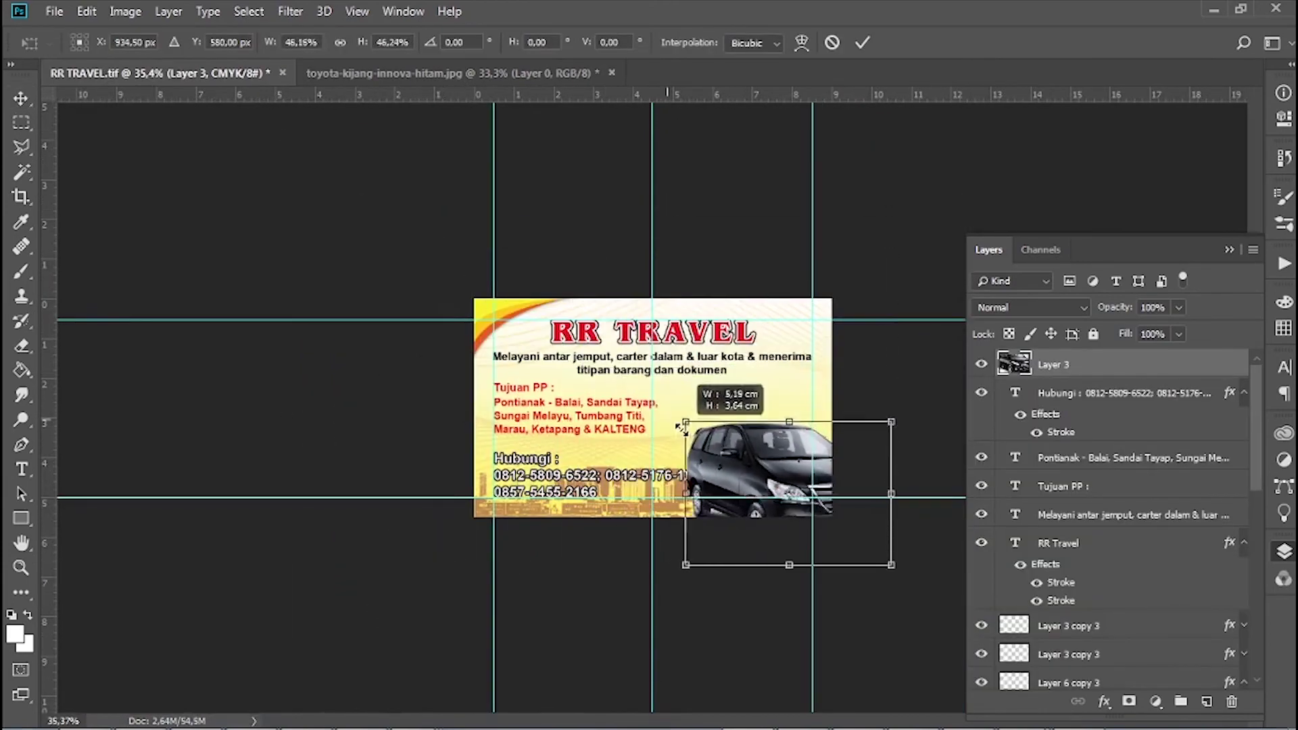
{"action": "mouse_move", "coordinate": [804, 476]}
{"action": "left_mouse_down"}
{"action": "mouse_move", "coordinate": [673, 368]}
{"action": "mouse_move", "coordinate": [692, 387]}
{"action": "left_mouse_up"}
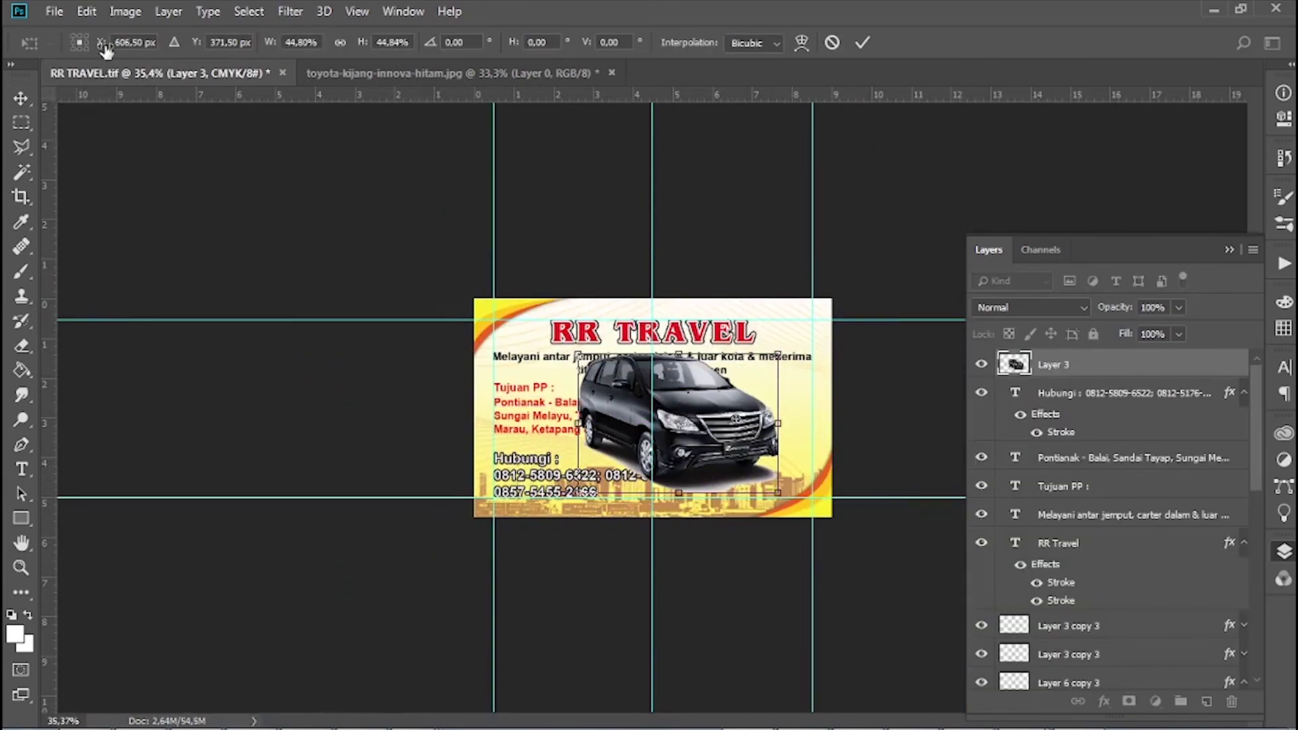
{"action": "left_click", "coordinate": [20, 100]}
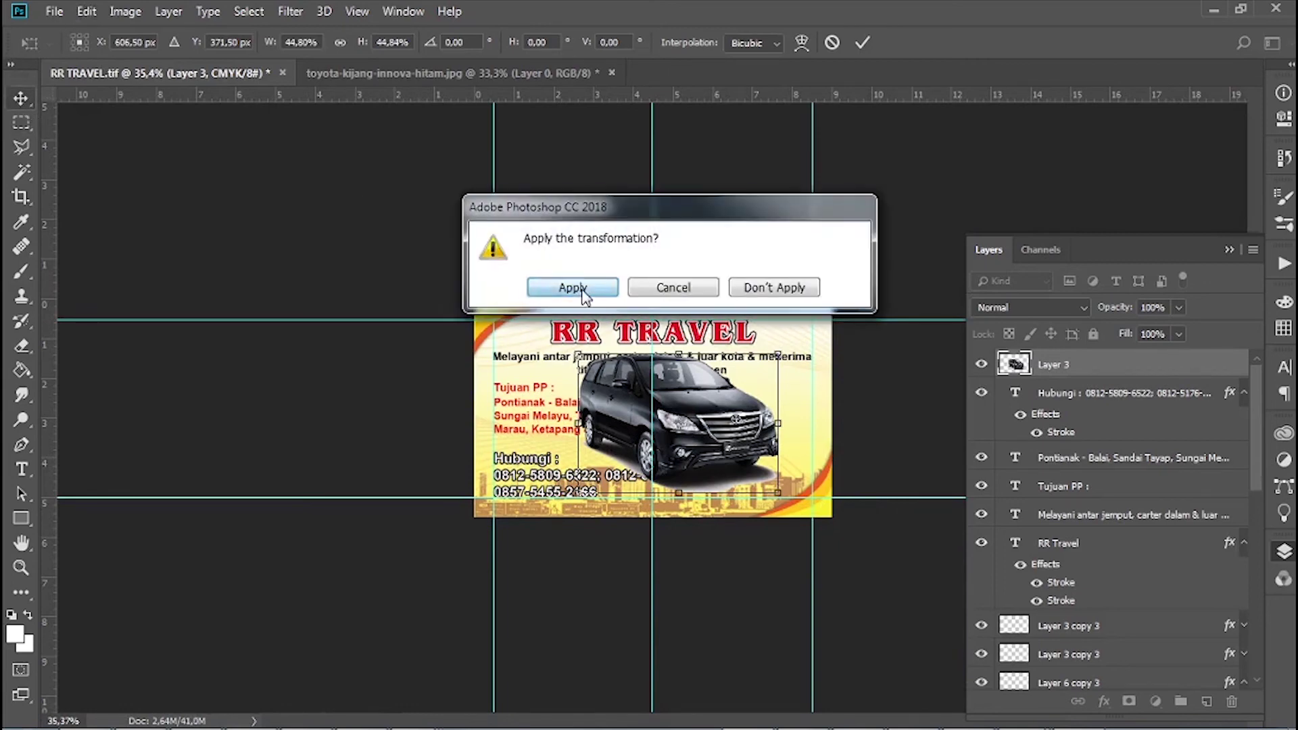
{"action": "left_click", "coordinate": [581, 291]}
Flip the car horizontally, fit it at 85.6% lower right, and move Layer 3 beneath the curves.
{"action": "left_click", "coordinate": [90, 11]}
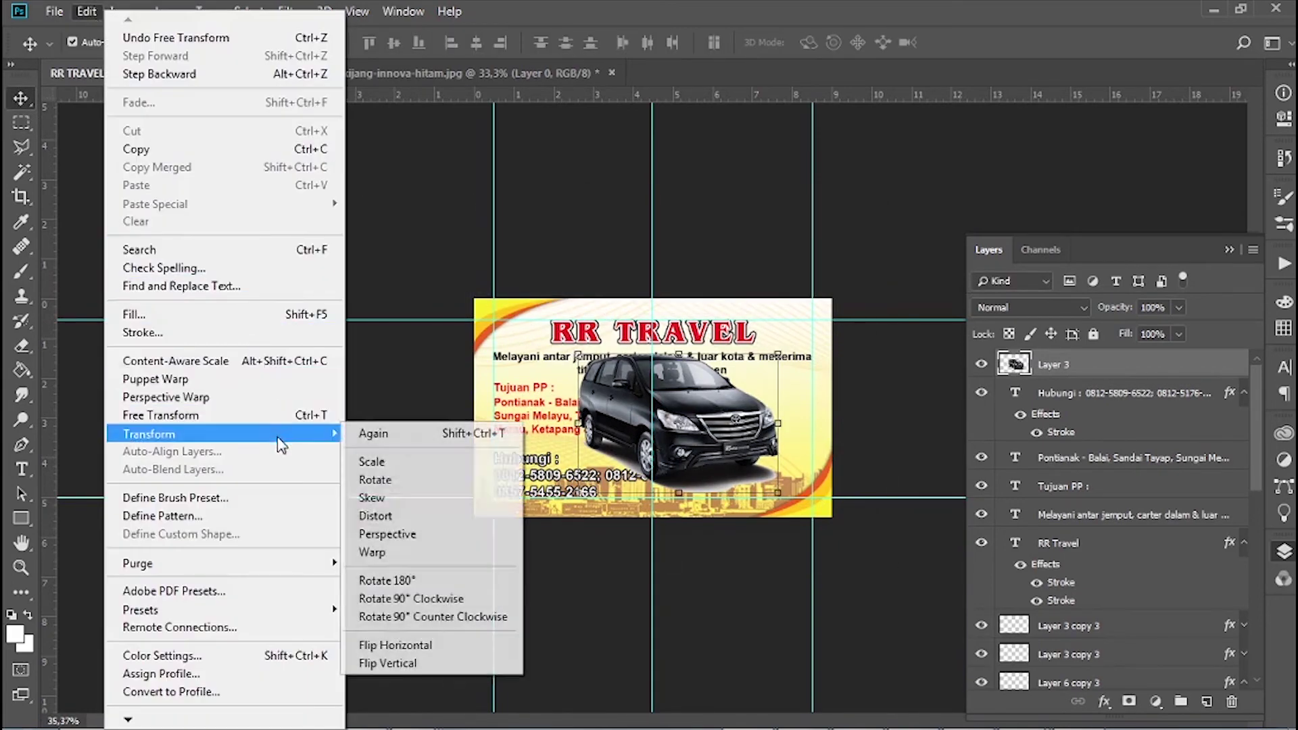
{"action": "left_click", "coordinate": [406, 645]}
{"action": "left_click_drag", "start_coordinate": [752, 402], "coordinate": [828, 424]}
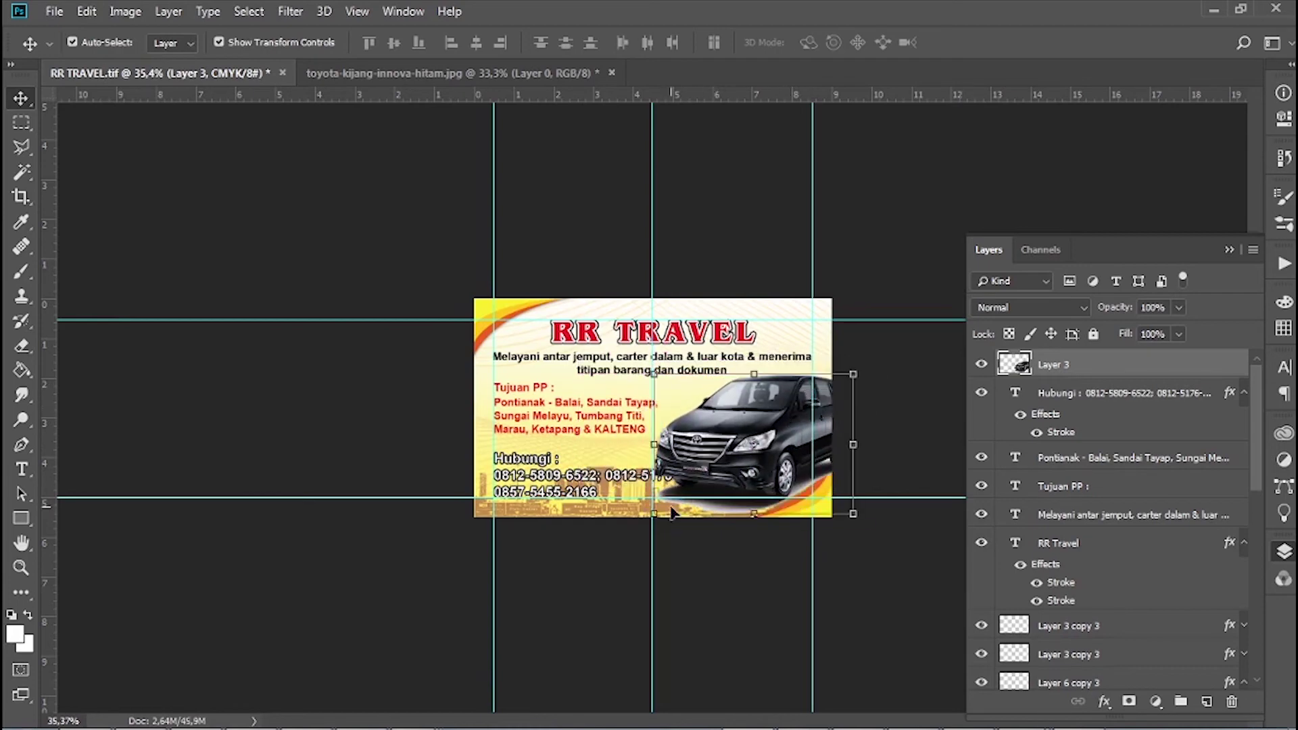
{"action": "left_click_drag", "start_coordinate": [651, 373], "coordinate": [694, 422]}
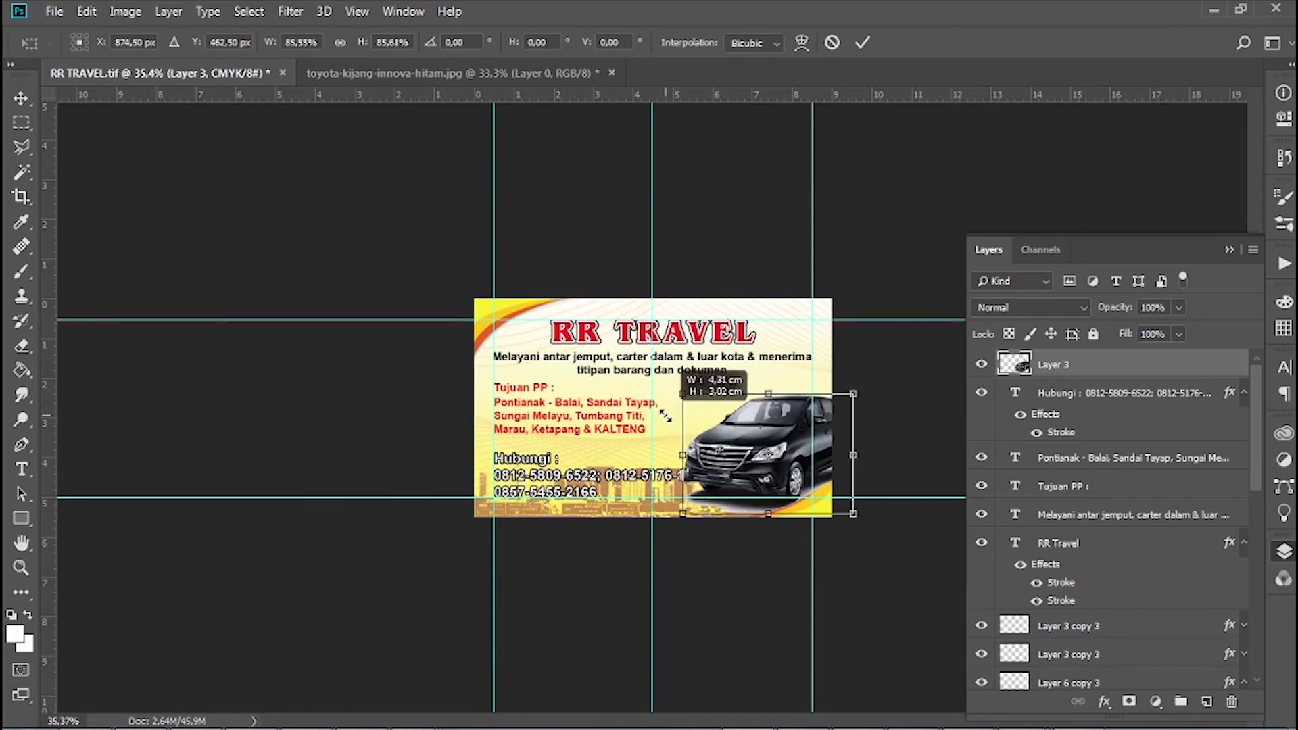
{"action": "left_click_drag", "start_coordinate": [694, 422], "coordinate": [682, 395]}
{"action": "key", "text": "ctrl+plus"}
{"action": "key", "text": "ctrl+plus"}
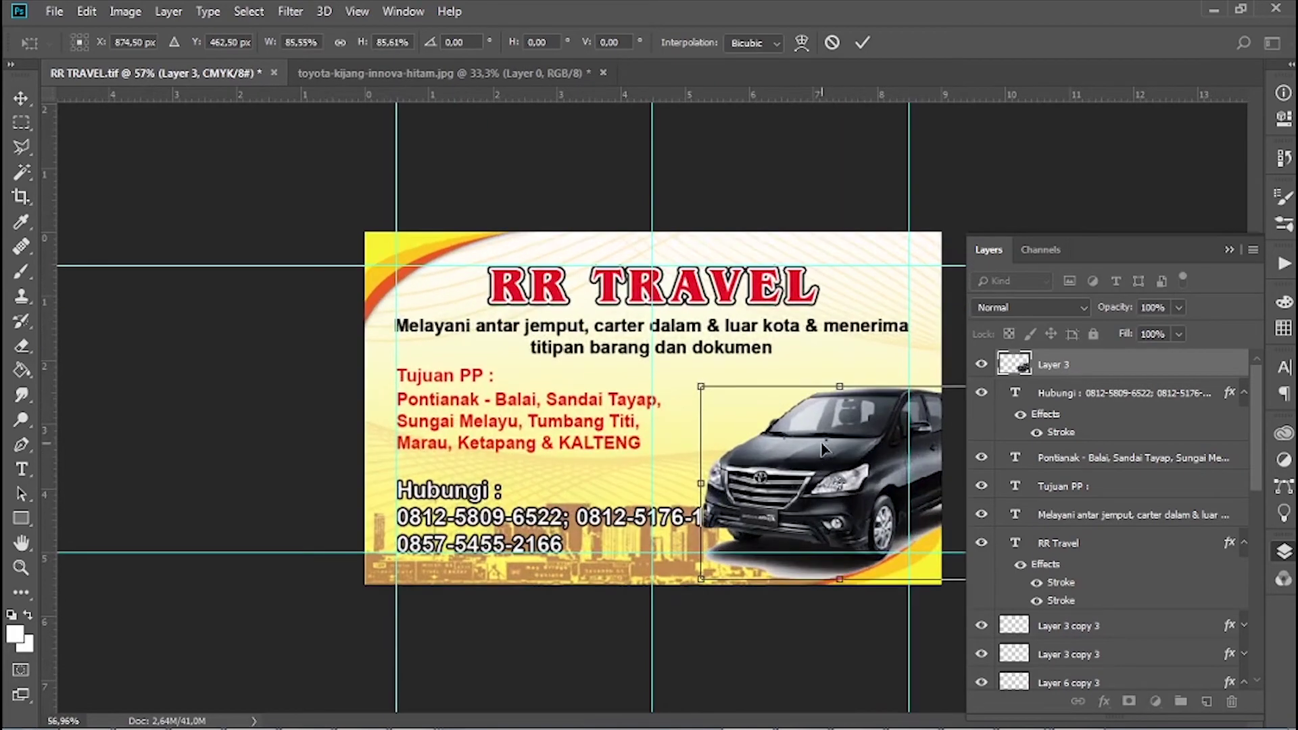
{"action": "left_click_drag", "start_coordinate": [870, 424], "coordinate": [872, 427]}
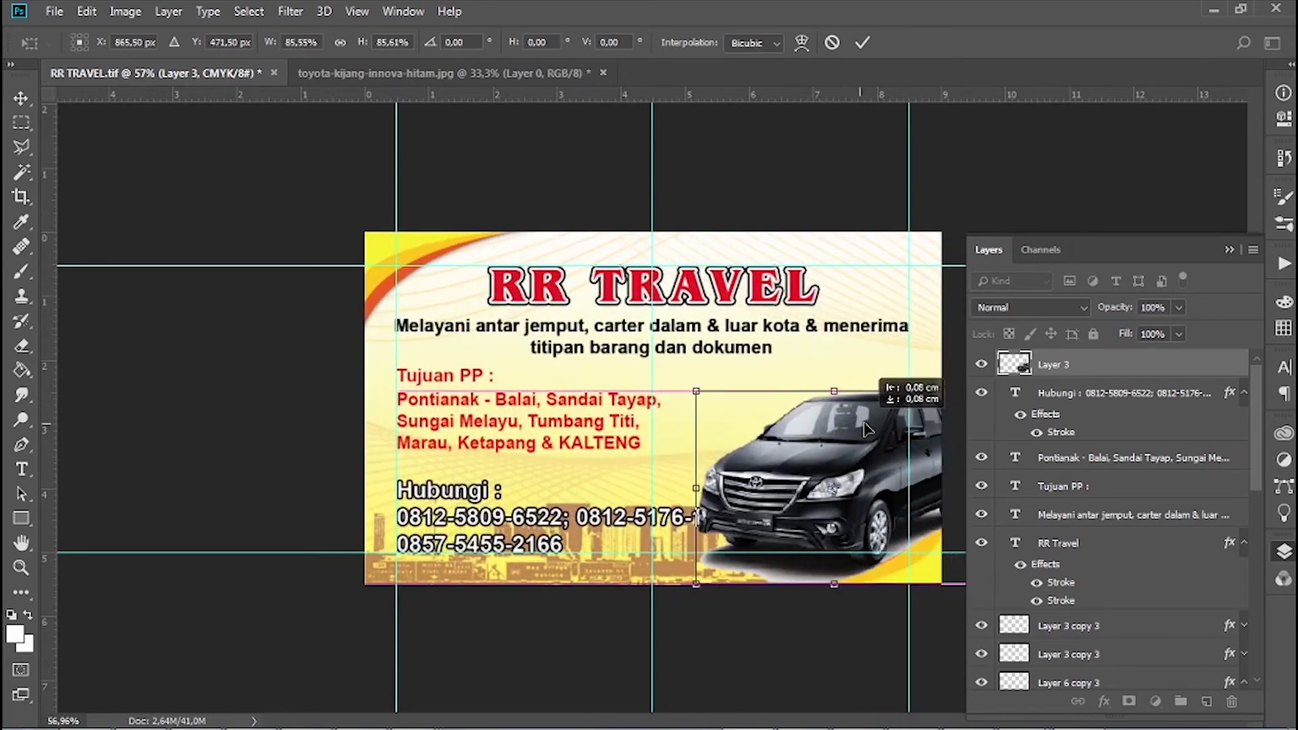
{"action": "left_click", "coordinate": [21, 98]}
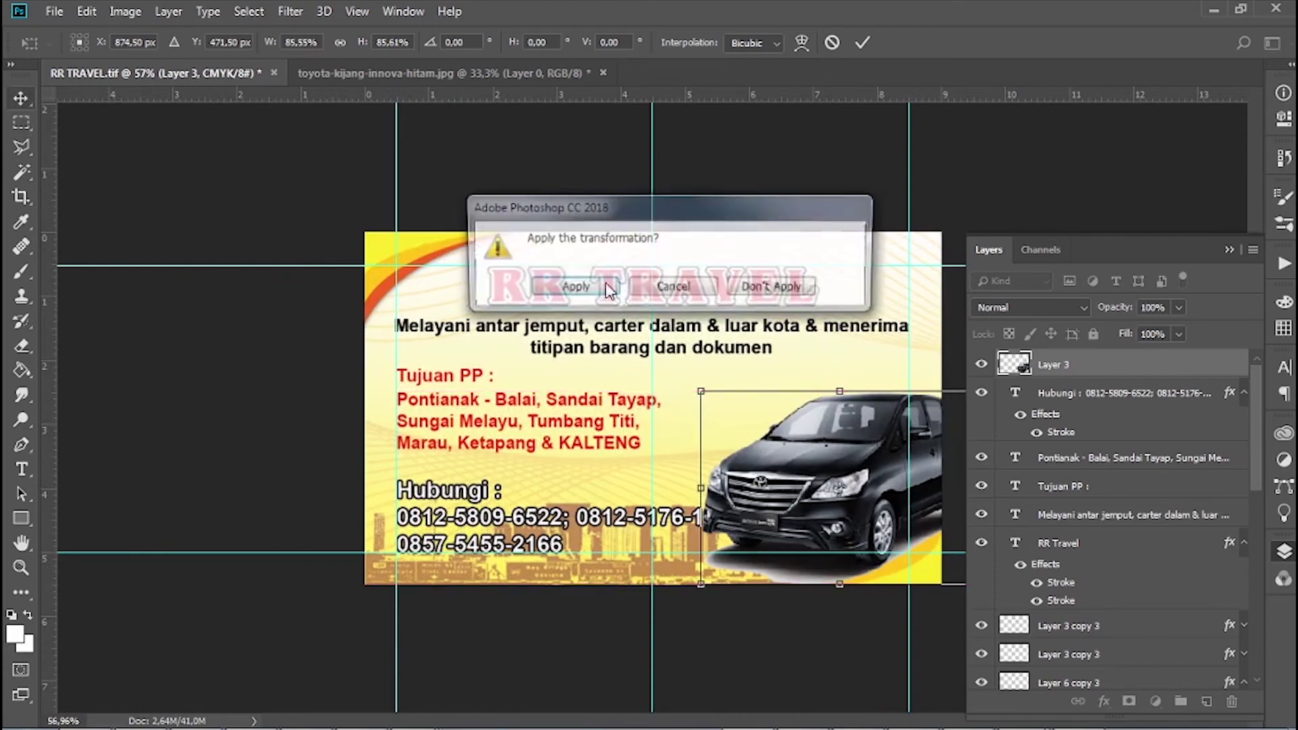
{"action": "left_click", "coordinate": [570, 286]}
{"action": "mouse_move", "coordinate": [1101, 365]}
{"action": "left_mouse_down"}
{"action": "mouse_move", "coordinate": [1084, 578]}
{"action": "mouse_move", "coordinate": [1089, 553]}
{"action": "left_mouse_up"}
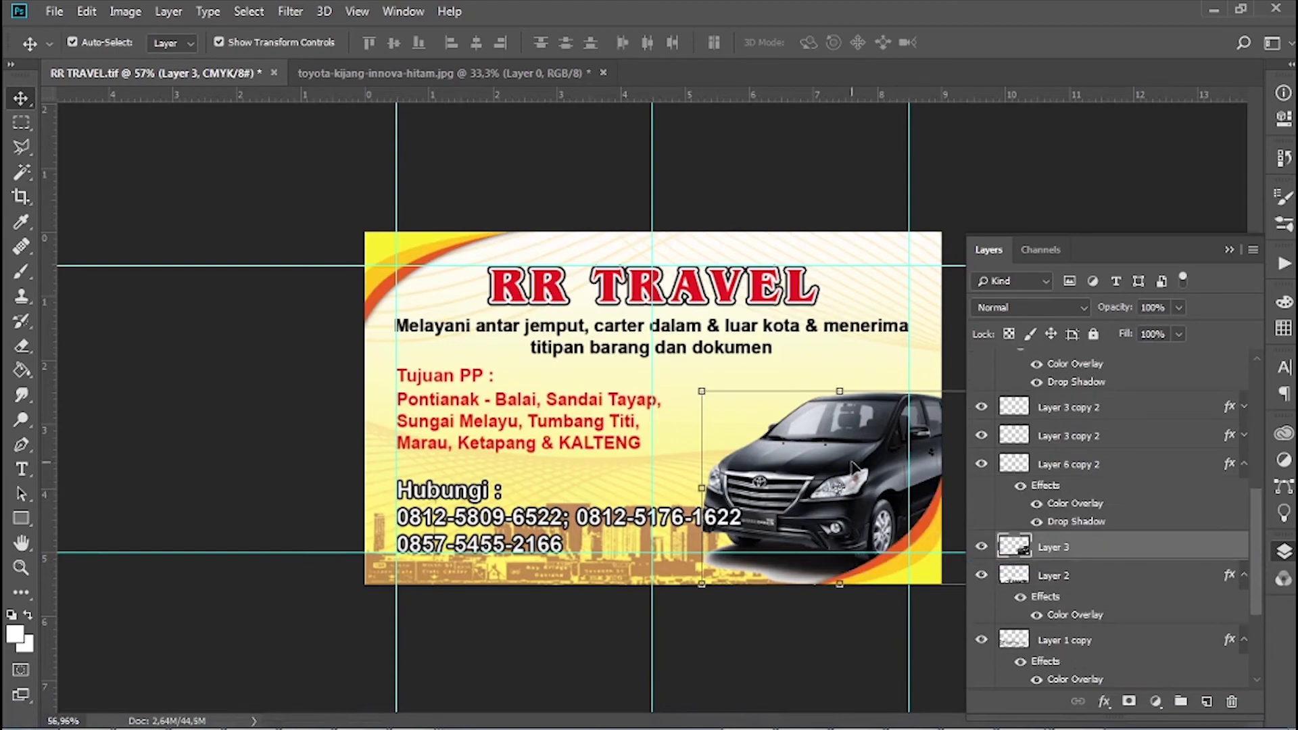
Nudge the car left, add a mask to Layer 3, and hide the shadow's left edge.
{"action": "scroll", "coordinate": [761, 450], "scroll_direction": "up", "scroll_amount": 3}
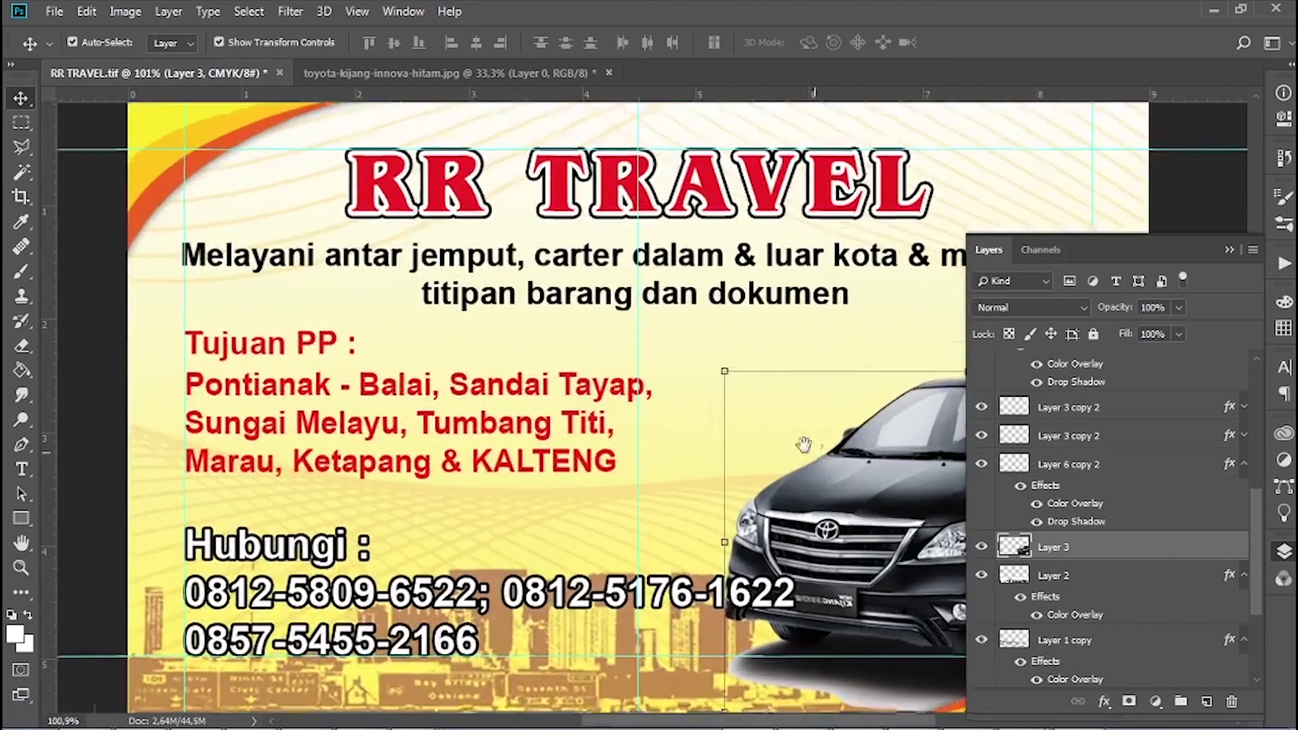
{"action": "scroll", "coordinate": [723, 450], "scroll_direction": "up", "scroll_amount": 2}
{"action": "left_click_drag", "start_coordinate": [597, 372], "coordinate": [578, 372]}
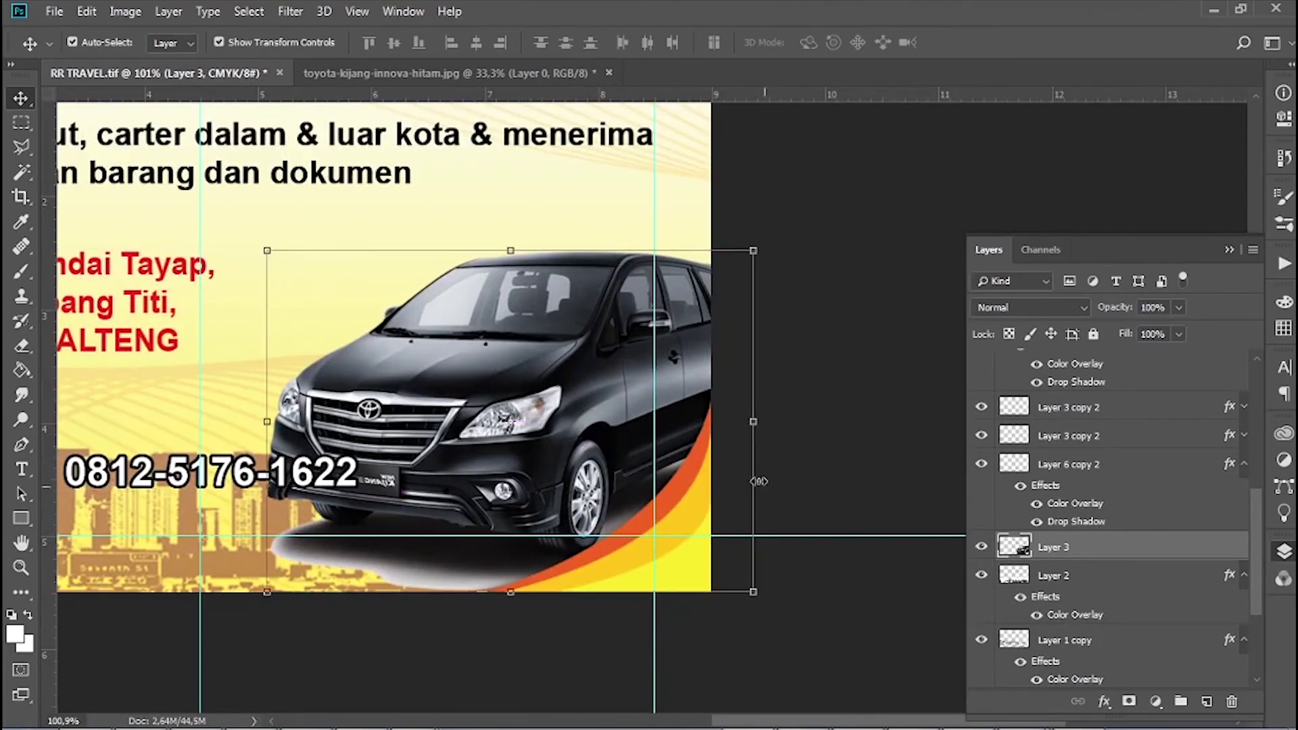
{"action": "left_click", "coordinate": [1127, 703]}
{"action": "left_click", "coordinate": [22, 272]}
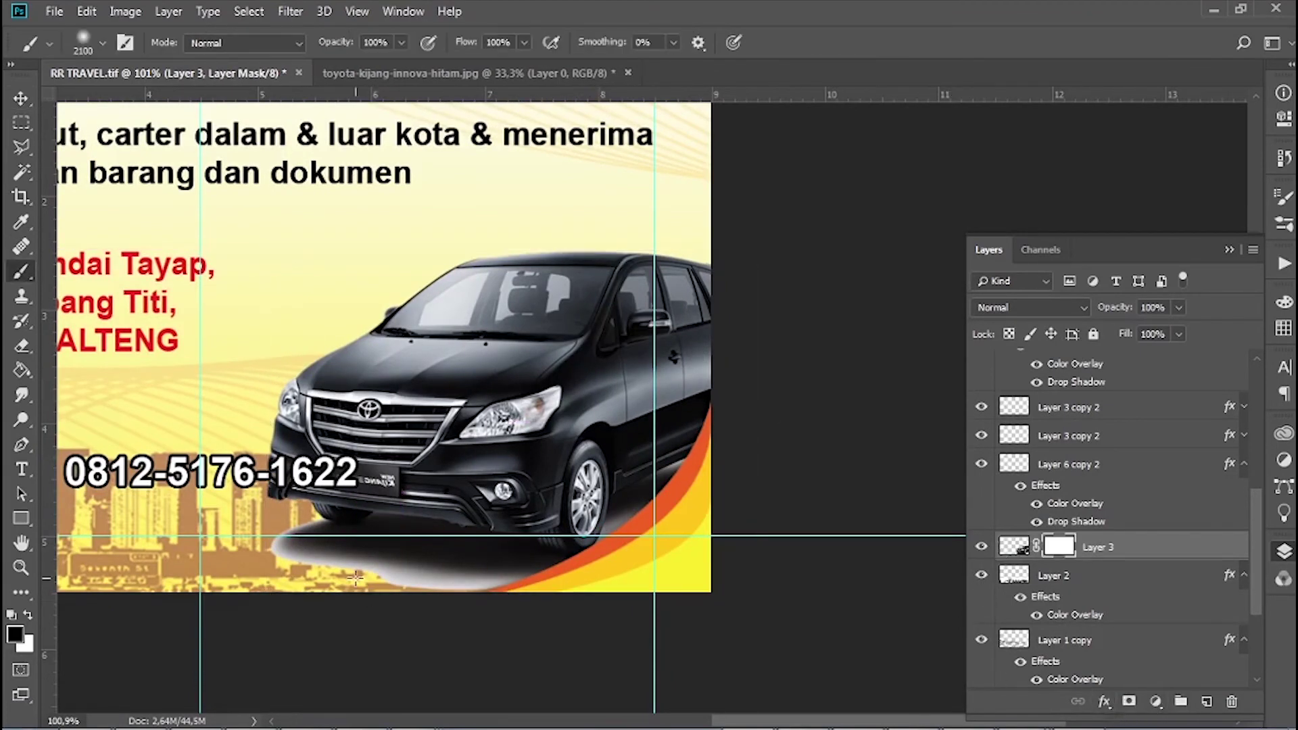
{"action": "key", "text": "bracketleft"}
{"action": "key", "text": "bracketleft"}
{"action": "key", "text": "bracketleft"}
{"action": "key", "text": "bracketleft"}
{"action": "key", "text": "bracketleft"}
{"action": "key", "text": "bracketleft"}
{"action": "left_click_drag", "start_coordinate": [276, 549], "coordinate": [328, 579]}
Paint the mask at 35% opacity to fade the shadow along the bottom and orange curve.
{"action": "type", "text": "35"}
{"action": "left_click_drag", "start_coordinate": [280, 546], "coordinate": [266, 533]}
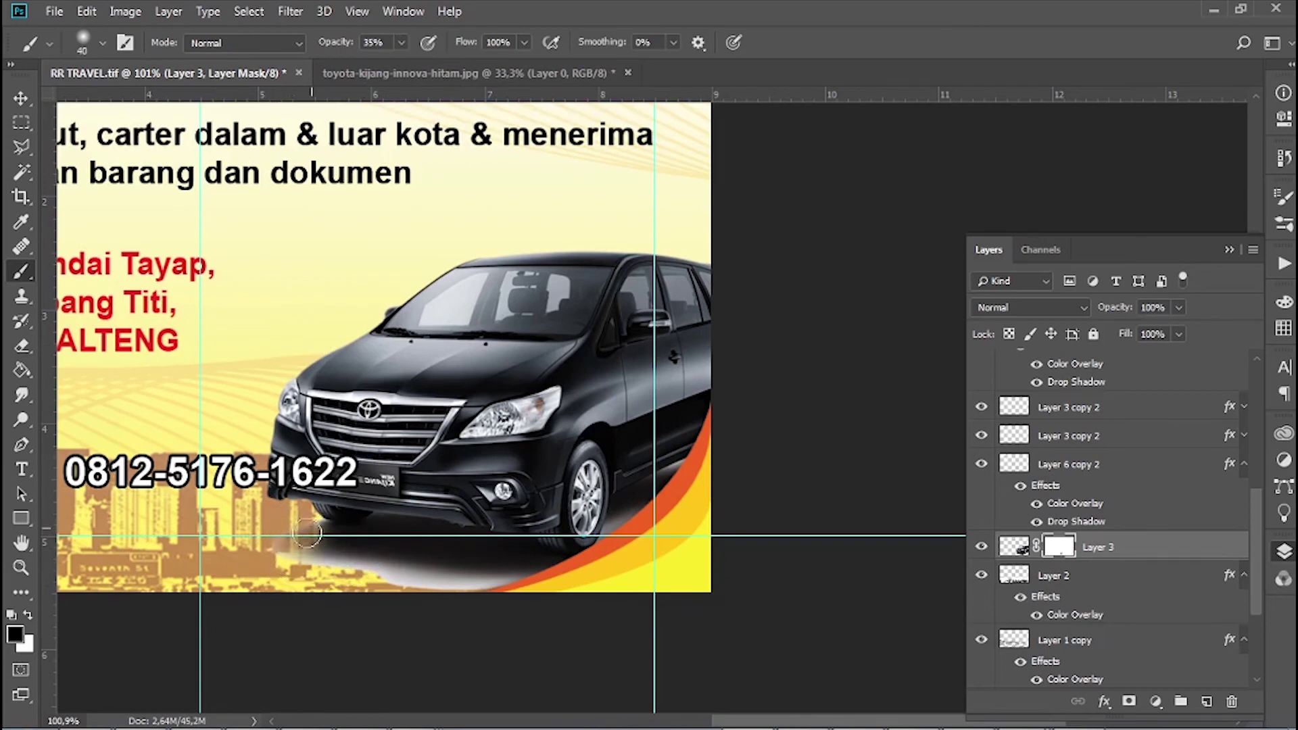
{"action": "left_click_drag", "start_coordinate": [329, 583], "coordinate": [351, 576]}
{"action": "mouse_move", "coordinate": [495, 590]}
{"action": "left_mouse_down"}
{"action": "mouse_move", "coordinate": [303, 562]}
{"action": "mouse_move", "coordinate": [341, 578]}
{"action": "left_mouse_up"}
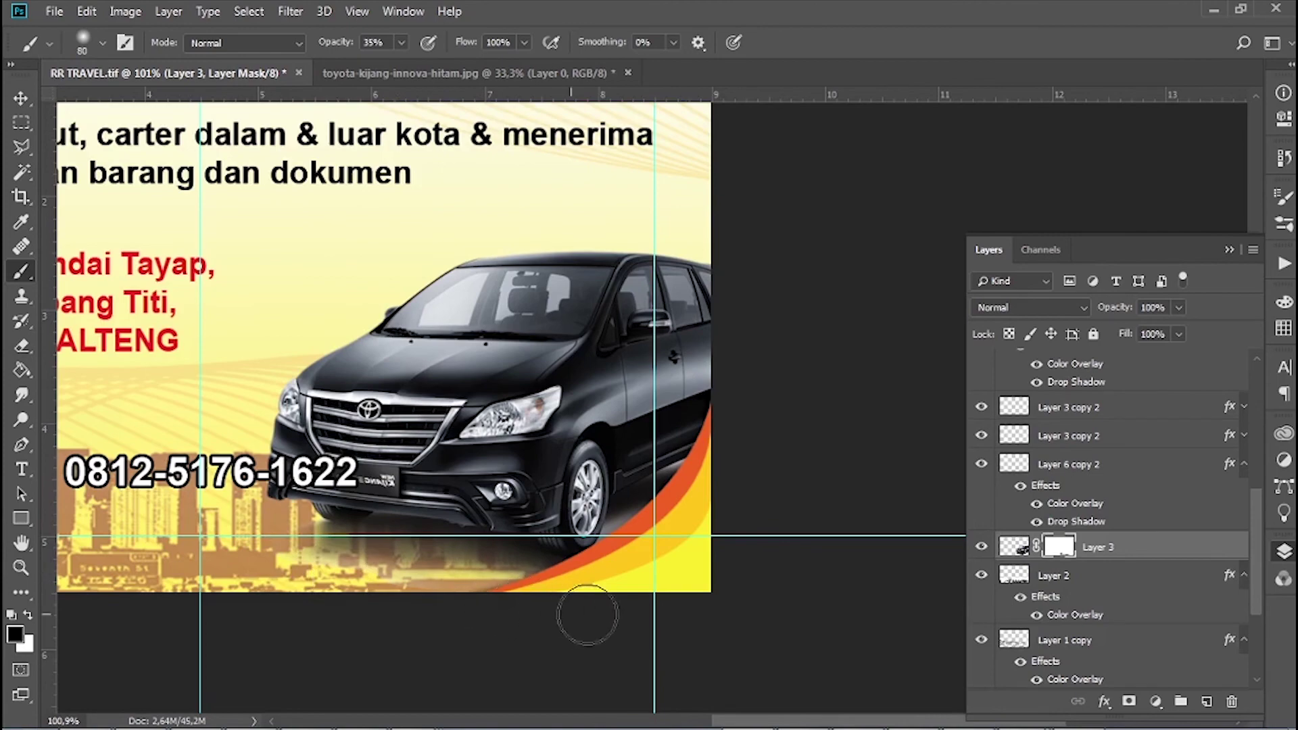
{"action": "left_click_drag", "start_coordinate": [623, 556], "coordinate": [662, 512]}
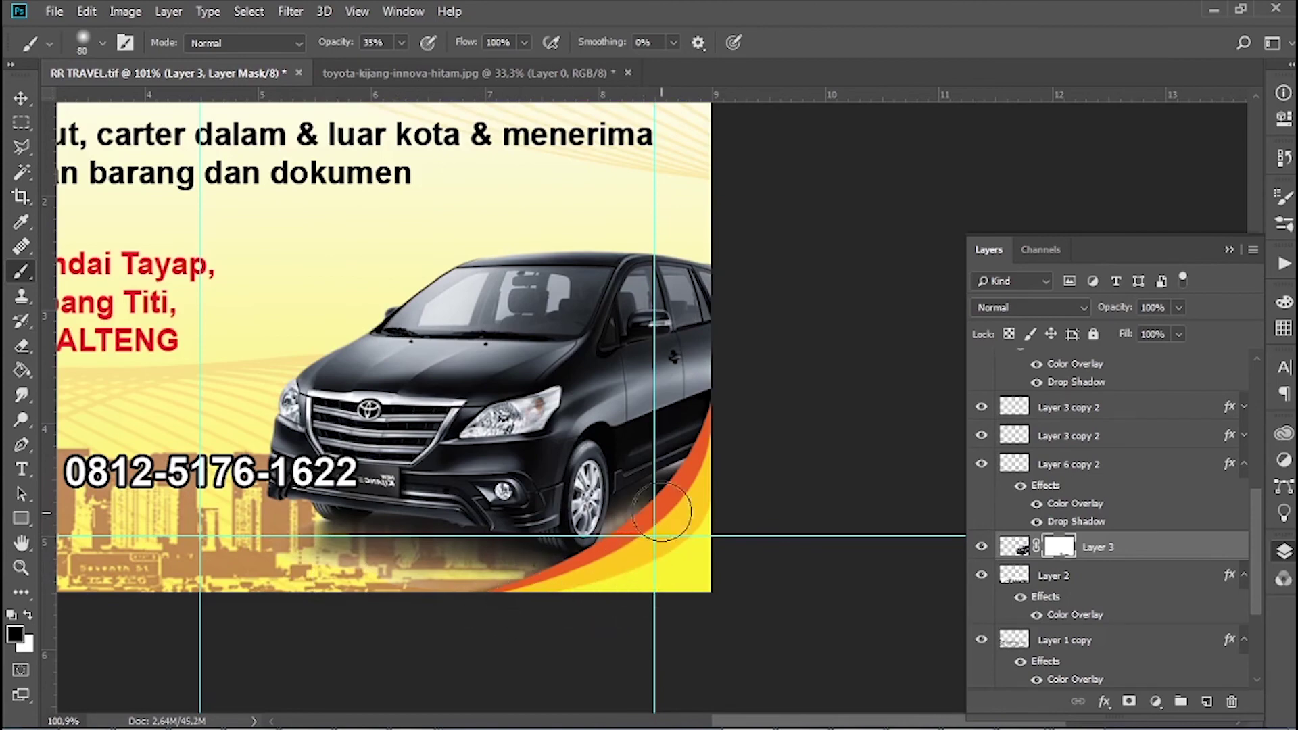
{"action": "left_click", "coordinate": [23, 99]}
{"action": "scroll", "coordinate": [513, 406], "scroll_direction": "down", "scroll_amount": 3}
{"action": "scroll", "coordinate": [513, 406], "scroll_direction": "up", "scroll_amount": 2}
Scale the Hubungi contact block down to about 80%.
{"action": "left_click", "coordinate": [560, 598]}
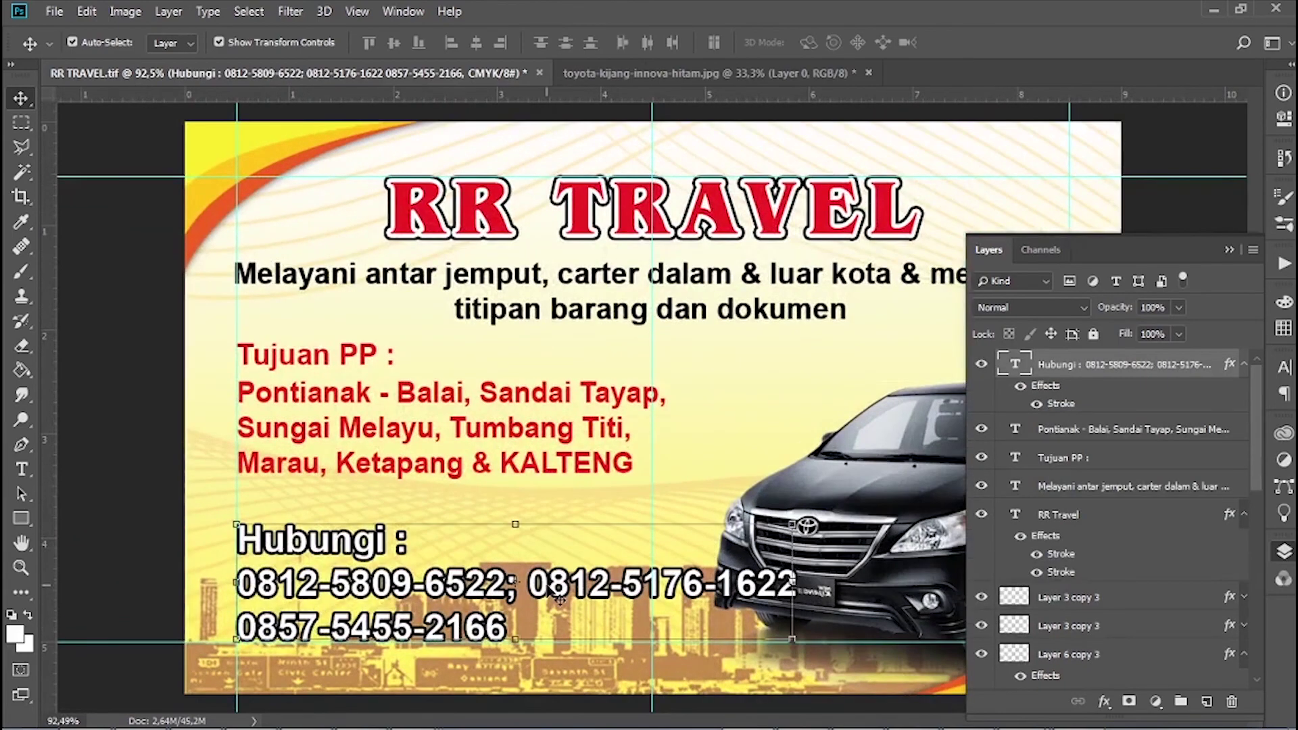
{"action": "left_click_drag", "start_coordinate": [792, 524], "coordinate": [684, 549]}
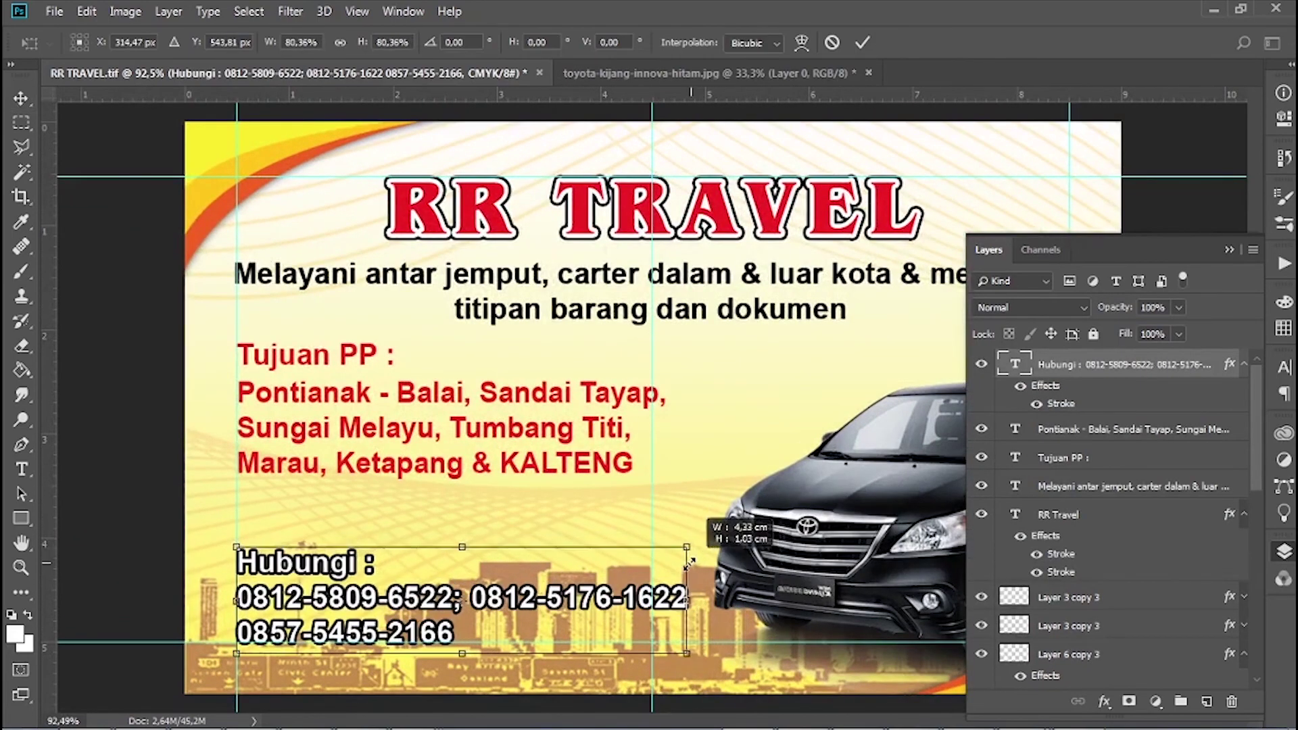
{"action": "left_click", "coordinate": [22, 468]}
{"action": "left_click", "coordinate": [568, 299]}
Rewrap the destination list into three lines, replacing '&' with 'dan' before KALTENG.
{"action": "left_click", "coordinate": [377, 414]}
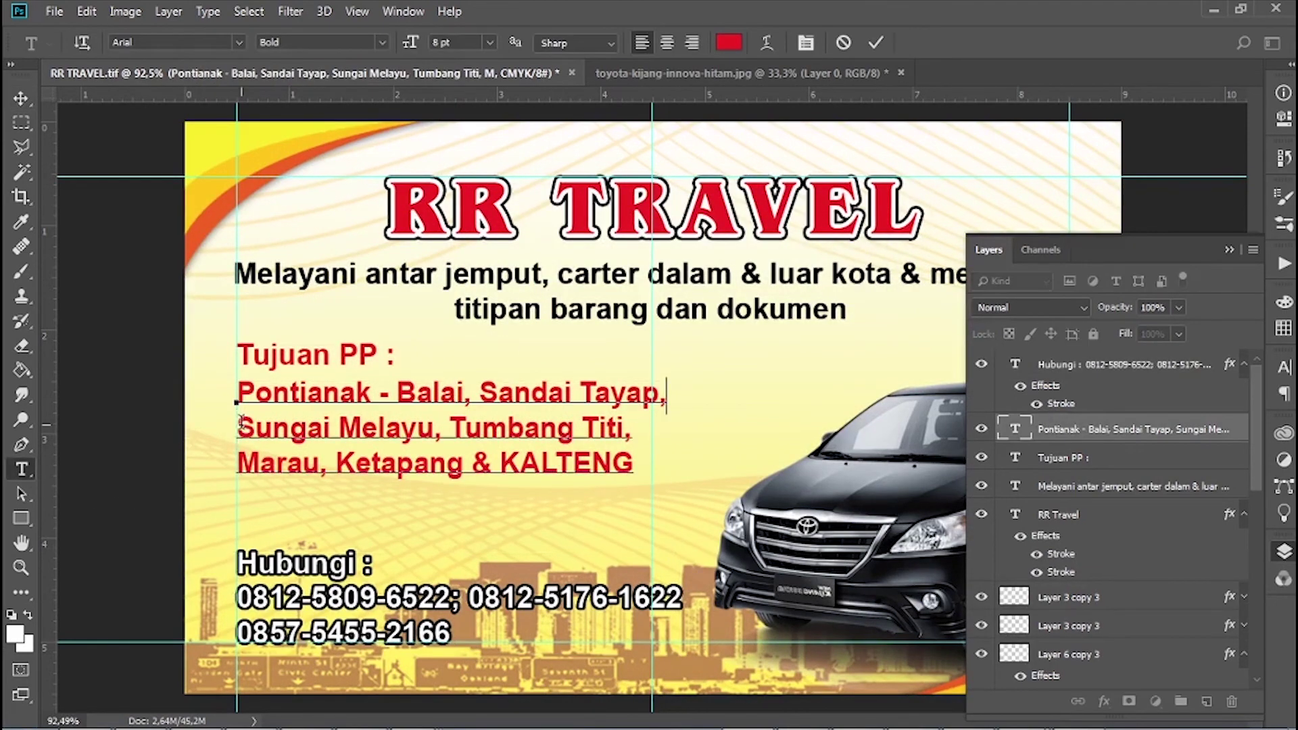
{"action": "key", "text": "BackSpace"}
{"action": "key", "text": "Return"}
{"action": "key", "text": "Delete"}
{"action": "double_click", "coordinate": [671, 429]}
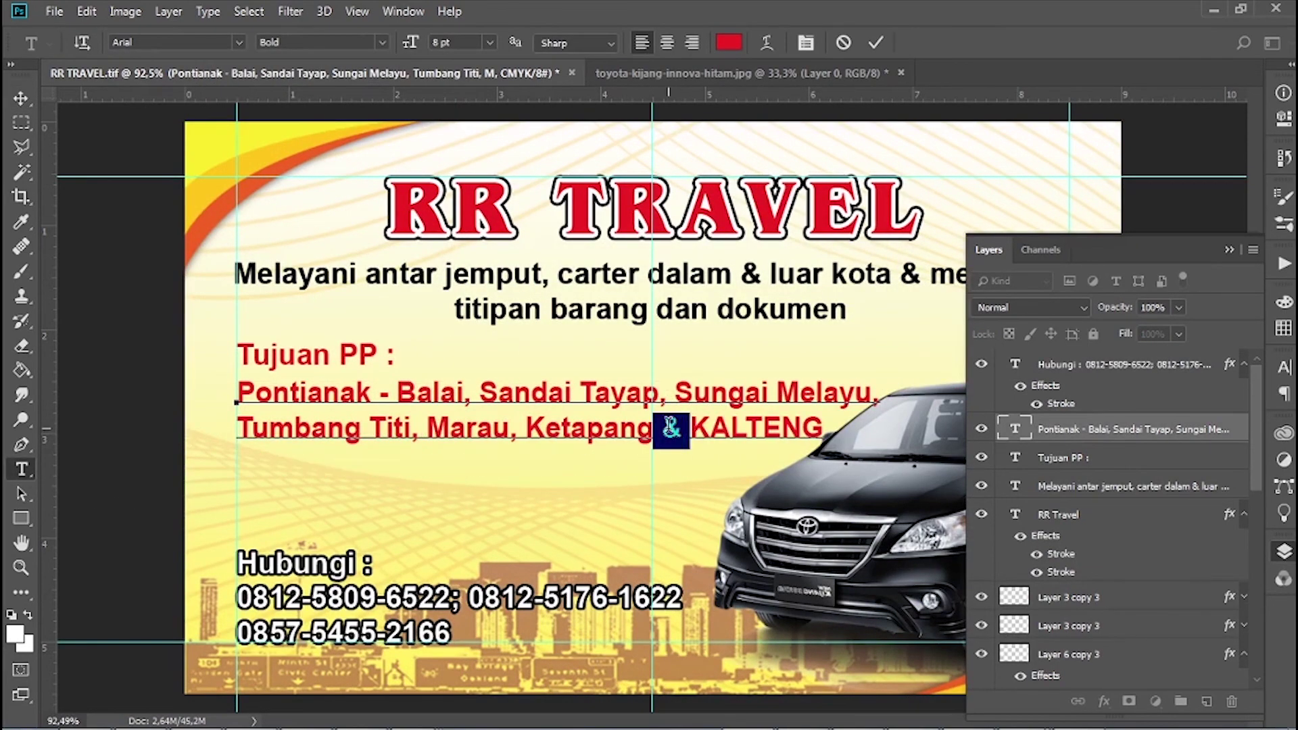
{"action": "key", "text": "Left"}
{"action": "key", "text": "Return"}
{"action": "key", "text": "shift+Right"}
{"action": "type", "text": "dan"}
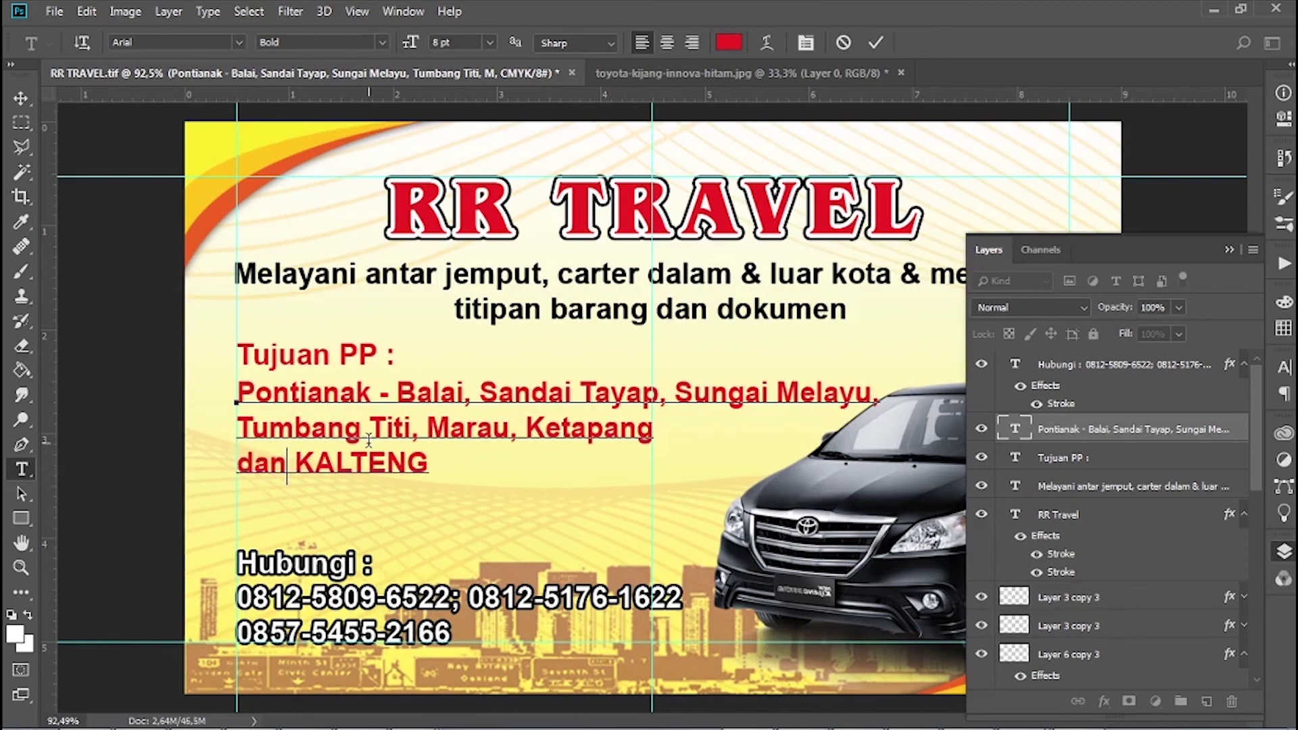
{"action": "key", "text": "ctrl+a"}
{"action": "key", "text": "ctrl+Return"}
{"action": "key", "text": "v"}
{"action": "key", "text": "ctrl+minus"}
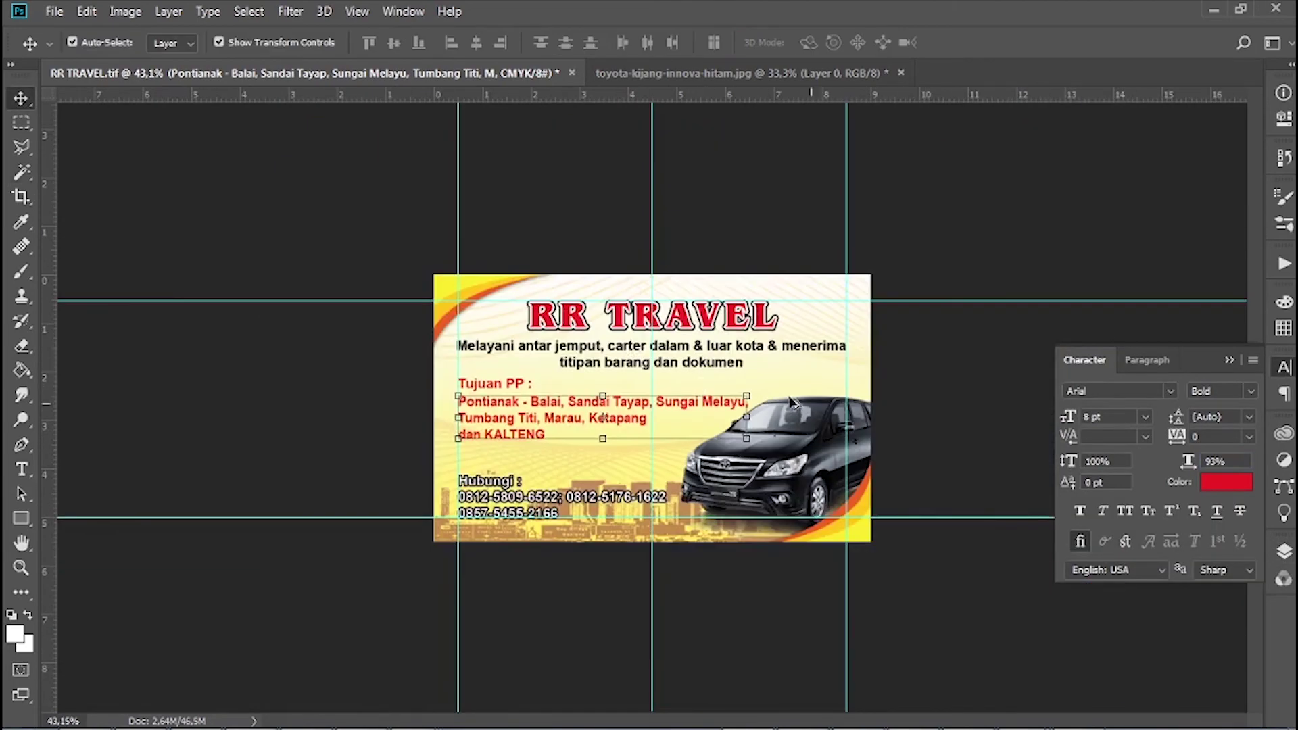
Colour the Tujuan PP destination text yellow, sampled from the card's curved band.
{"action": "left_click", "coordinate": [830, 465]}
{"action": "scroll", "coordinate": [1153, 357], "scroll_direction": "up", "scroll_amount": 2, "text": "alt"}
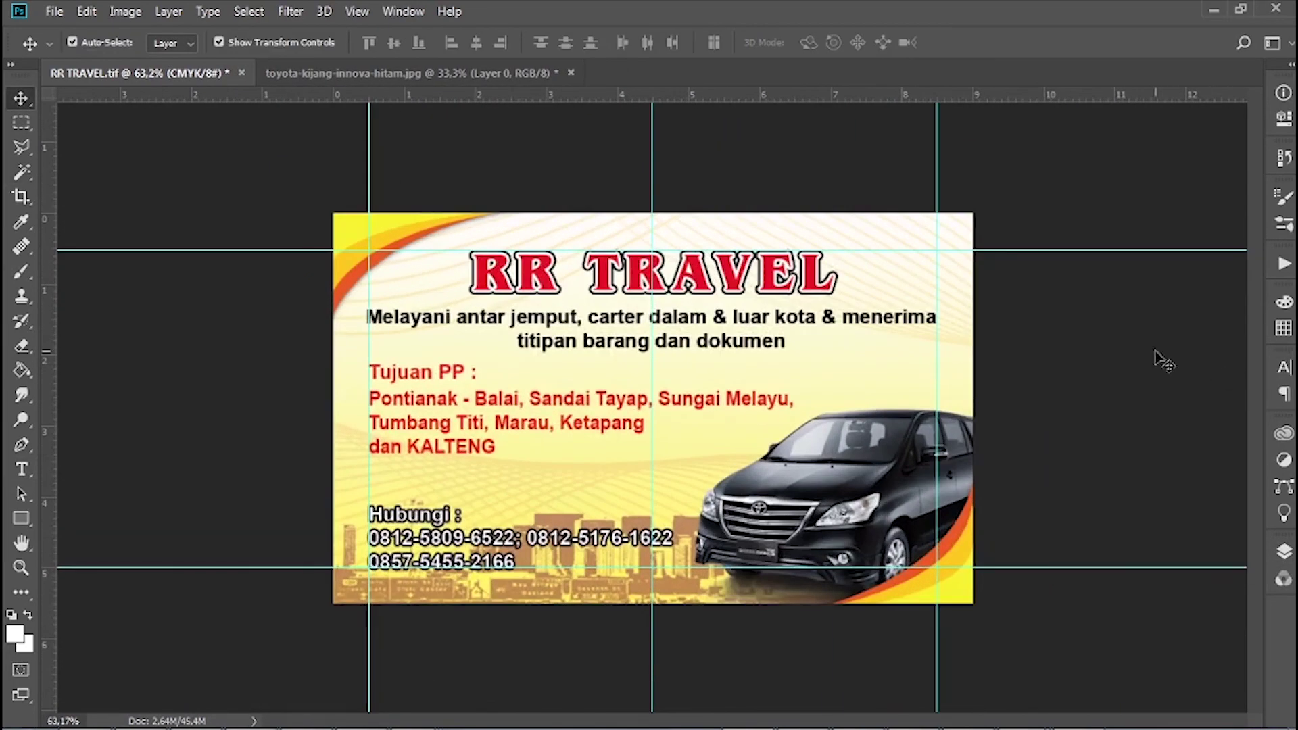
{"action": "scroll", "coordinate": [632, 420], "scroll_direction": "up", "scroll_amount": 2, "text": "alt"}
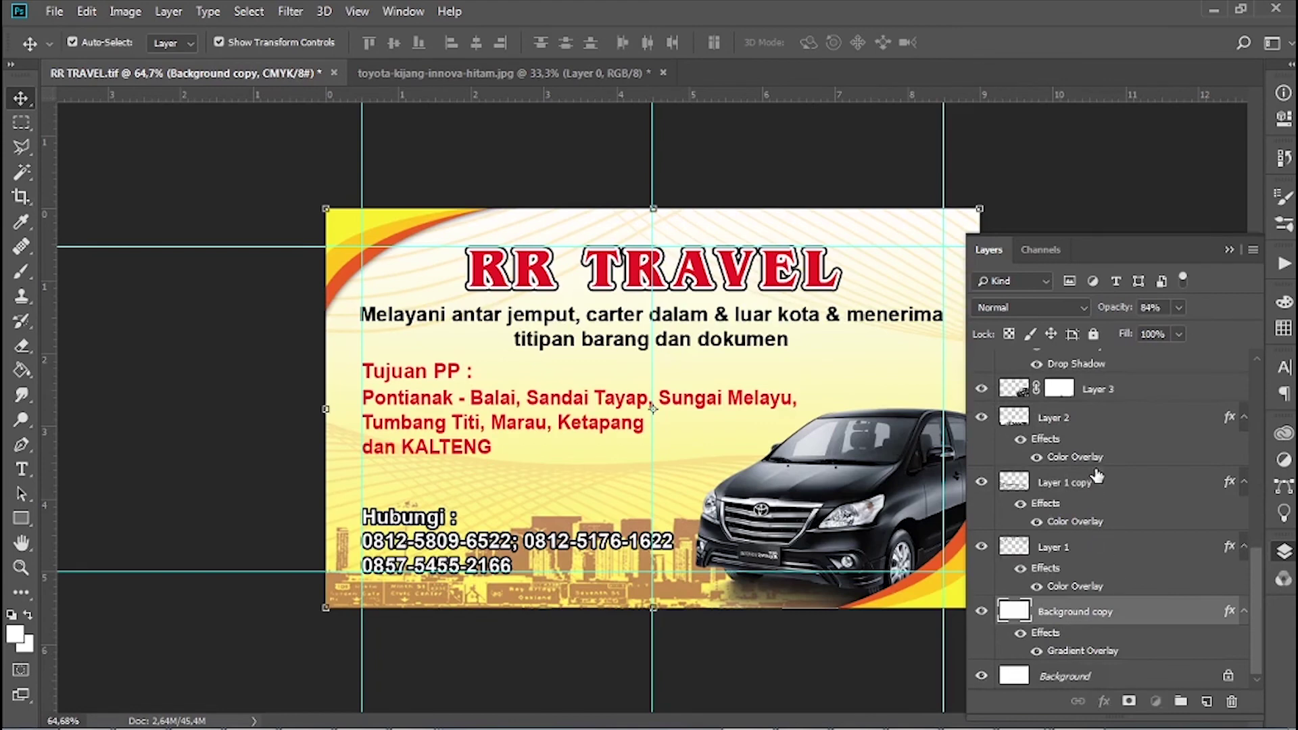
{"action": "left_click", "coordinate": [1096, 476]}
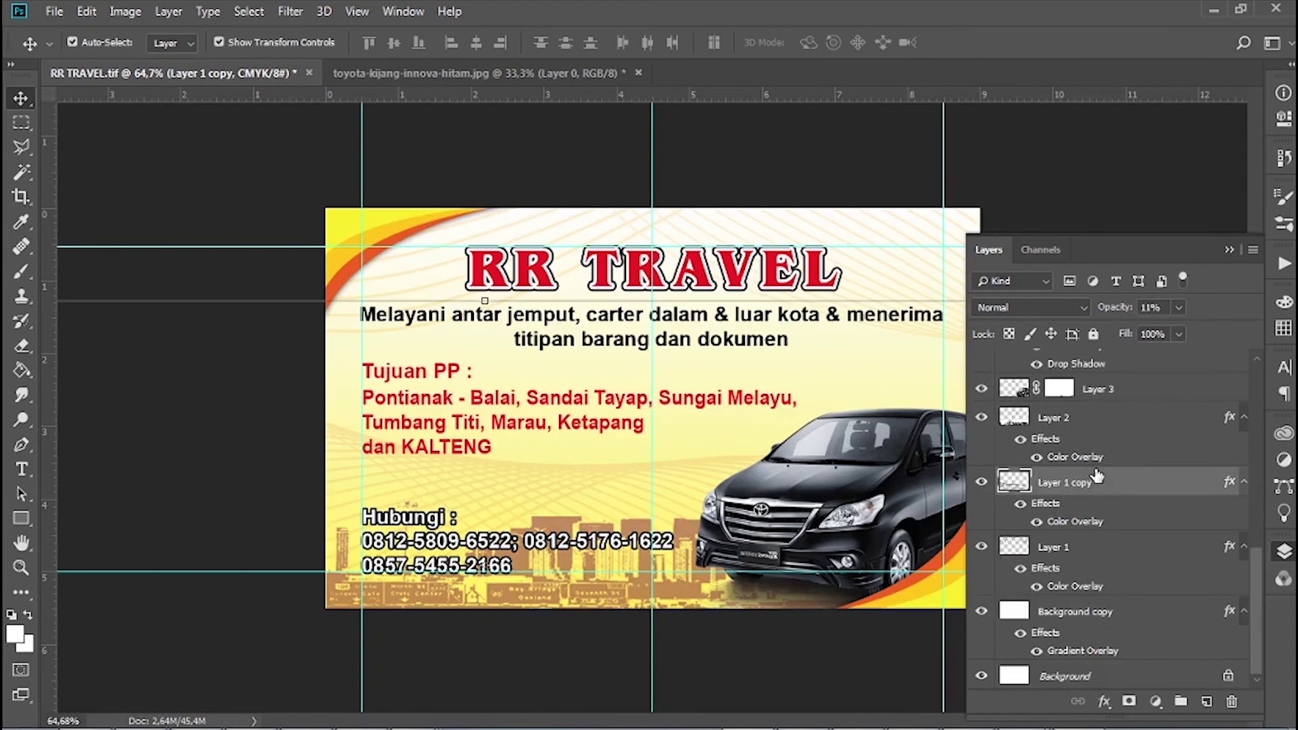
{"action": "left_click", "coordinate": [1080, 549]}
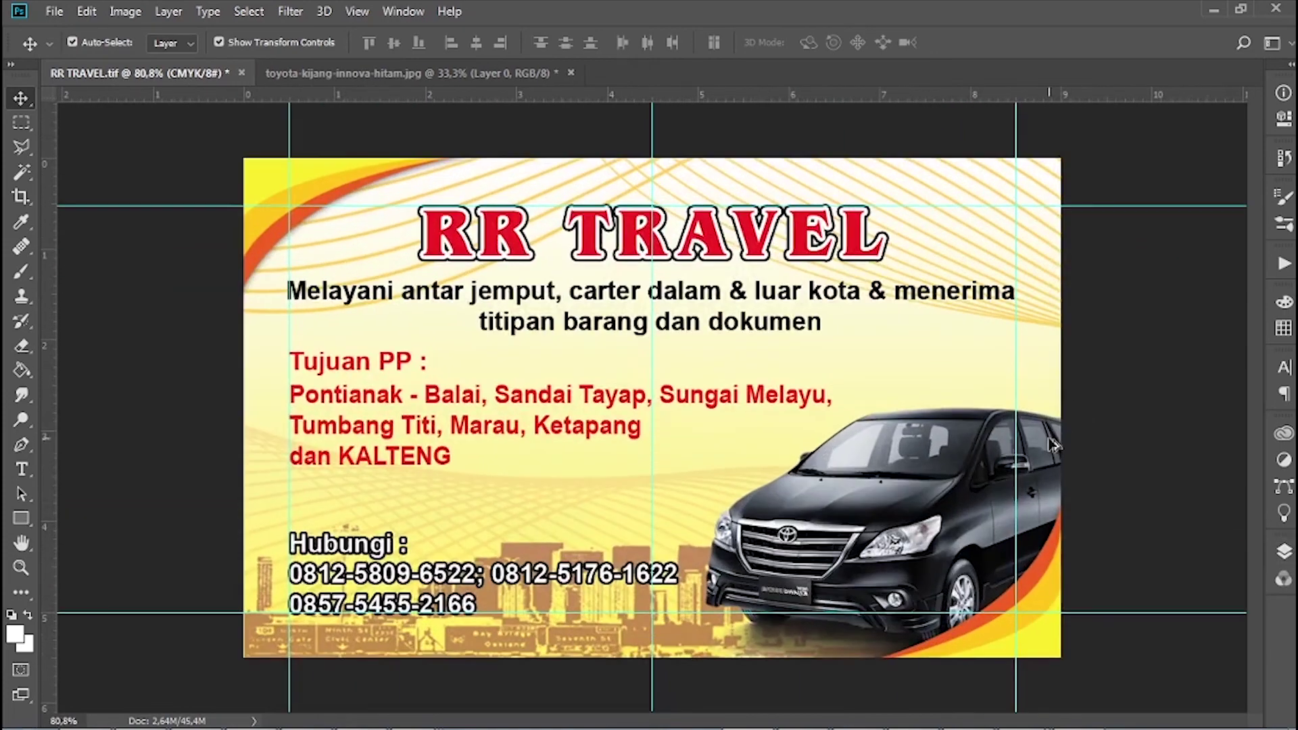
{"action": "double_click", "coordinate": [575, 426]}
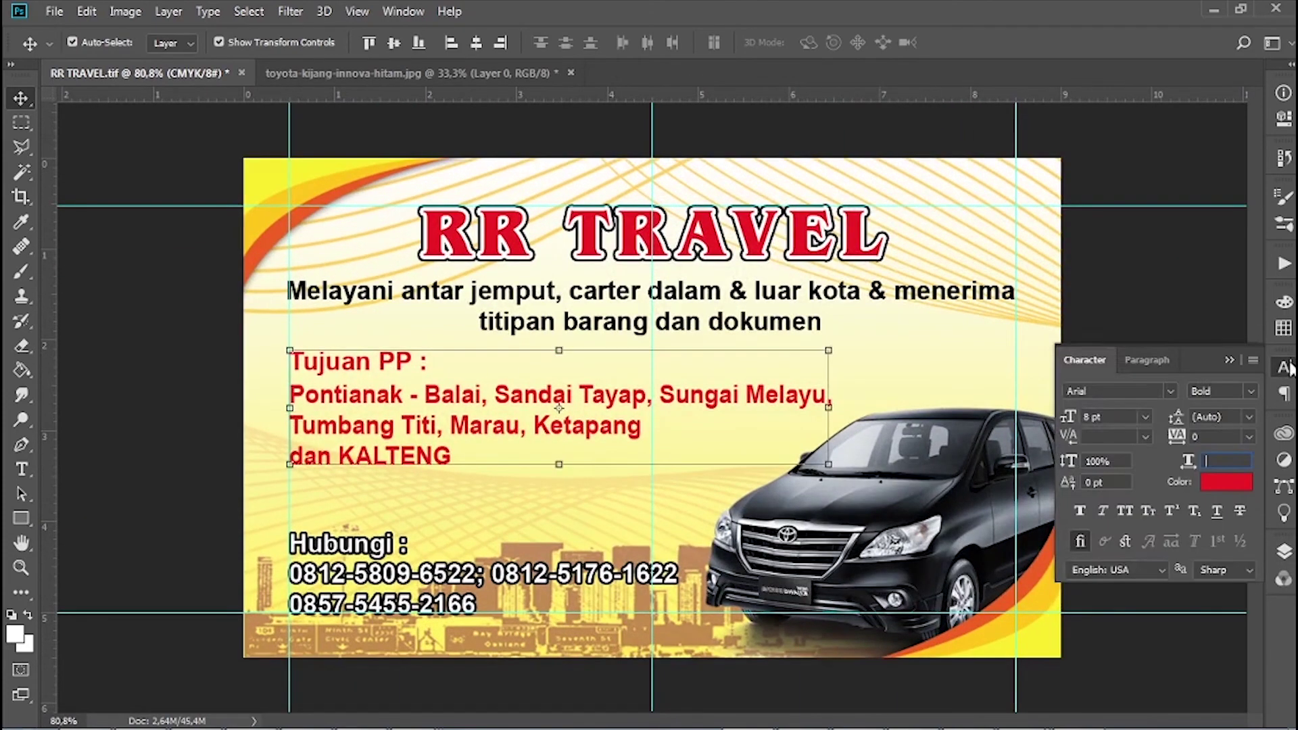
{"action": "left_click", "coordinate": [1225, 481]}
{"action": "left_click", "coordinate": [308, 182]}
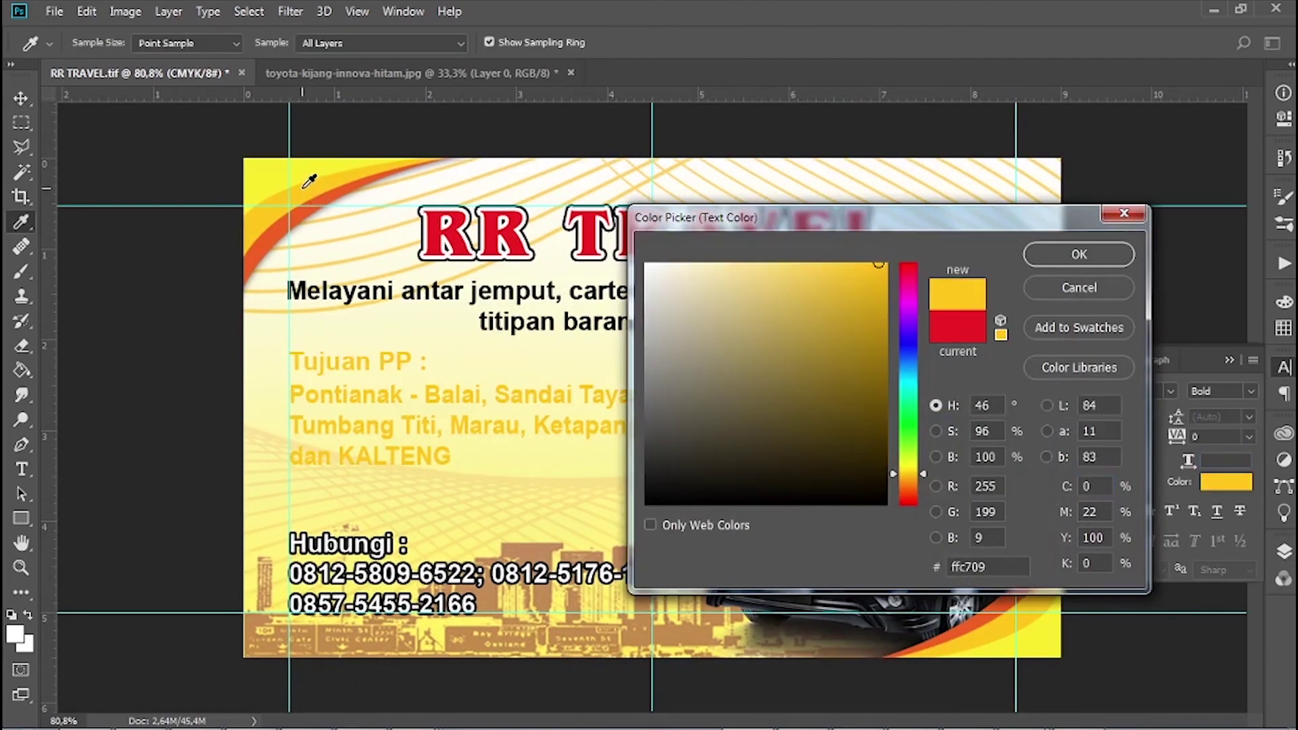
{"action": "left_click", "coordinate": [1097, 266]}
Add a 2 px black Stroke effect to Group 1.
{"action": "left_click", "coordinate": [1284, 552]}
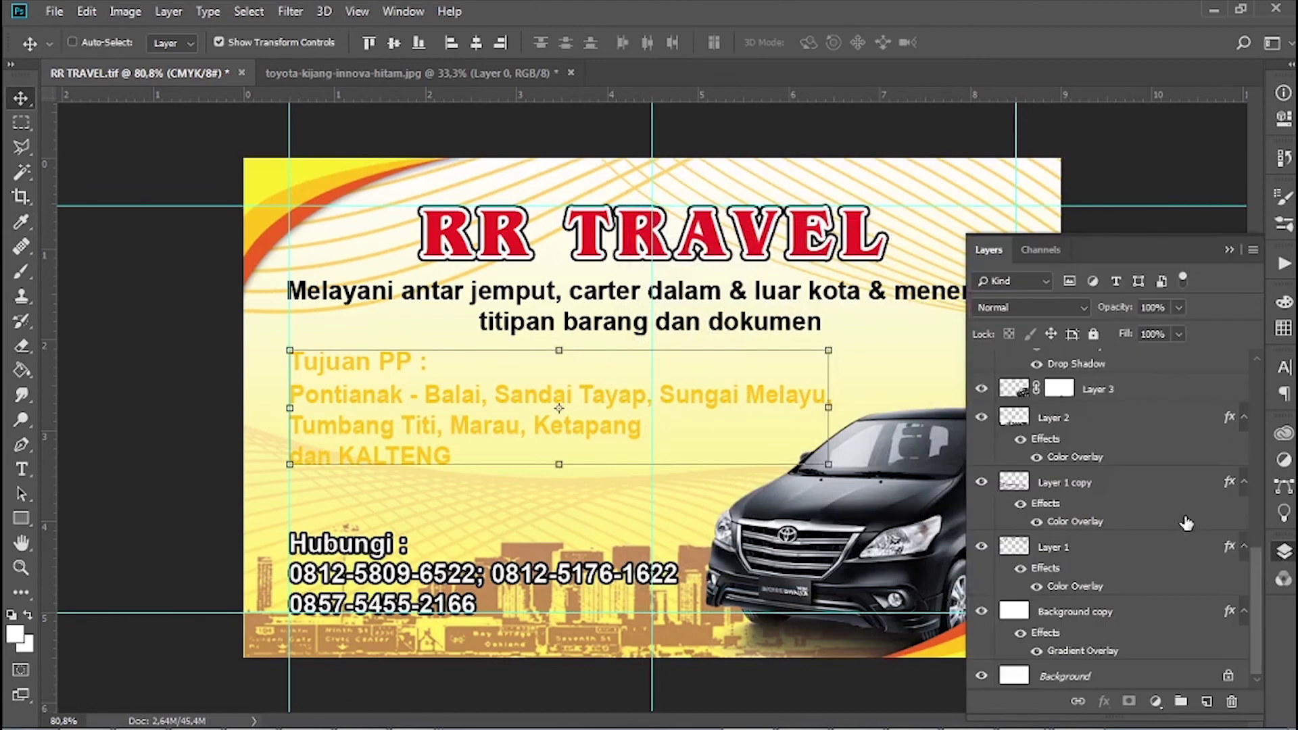
{"action": "left_click", "coordinate": [1101, 703]}
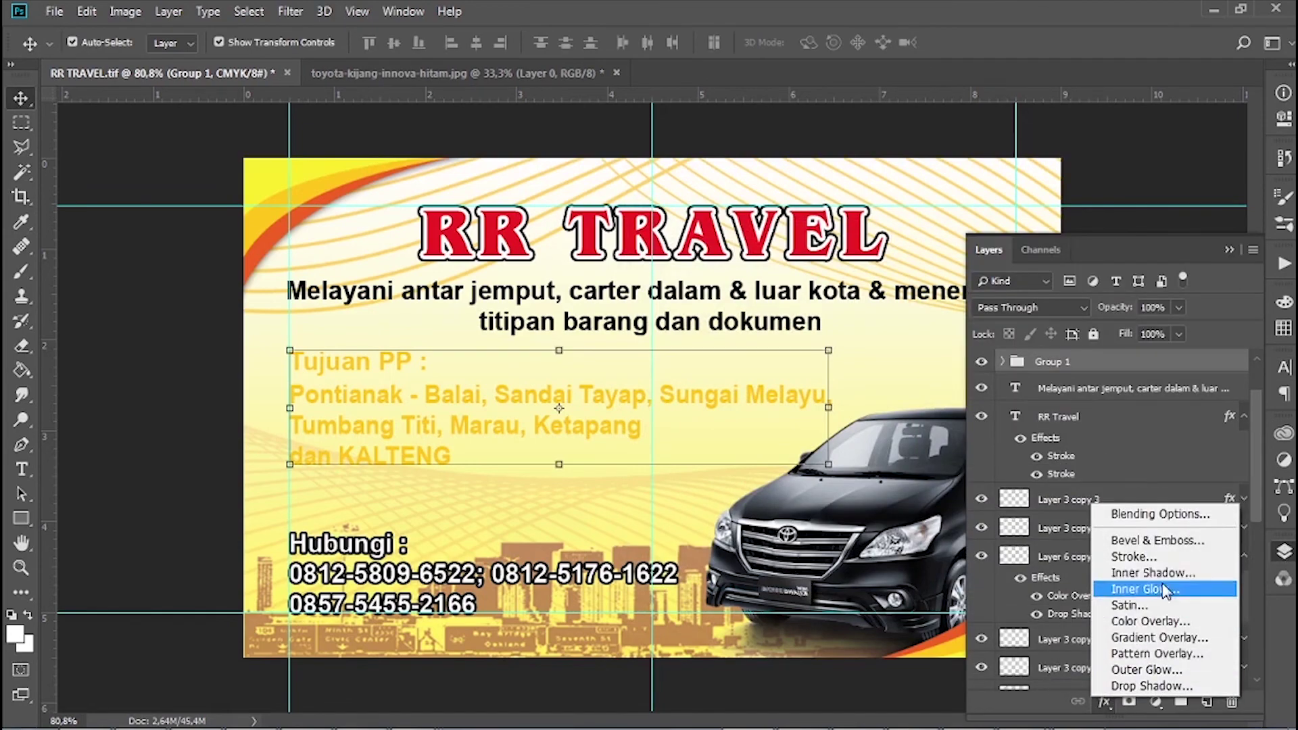
{"action": "left_click", "coordinate": [1112, 549]}
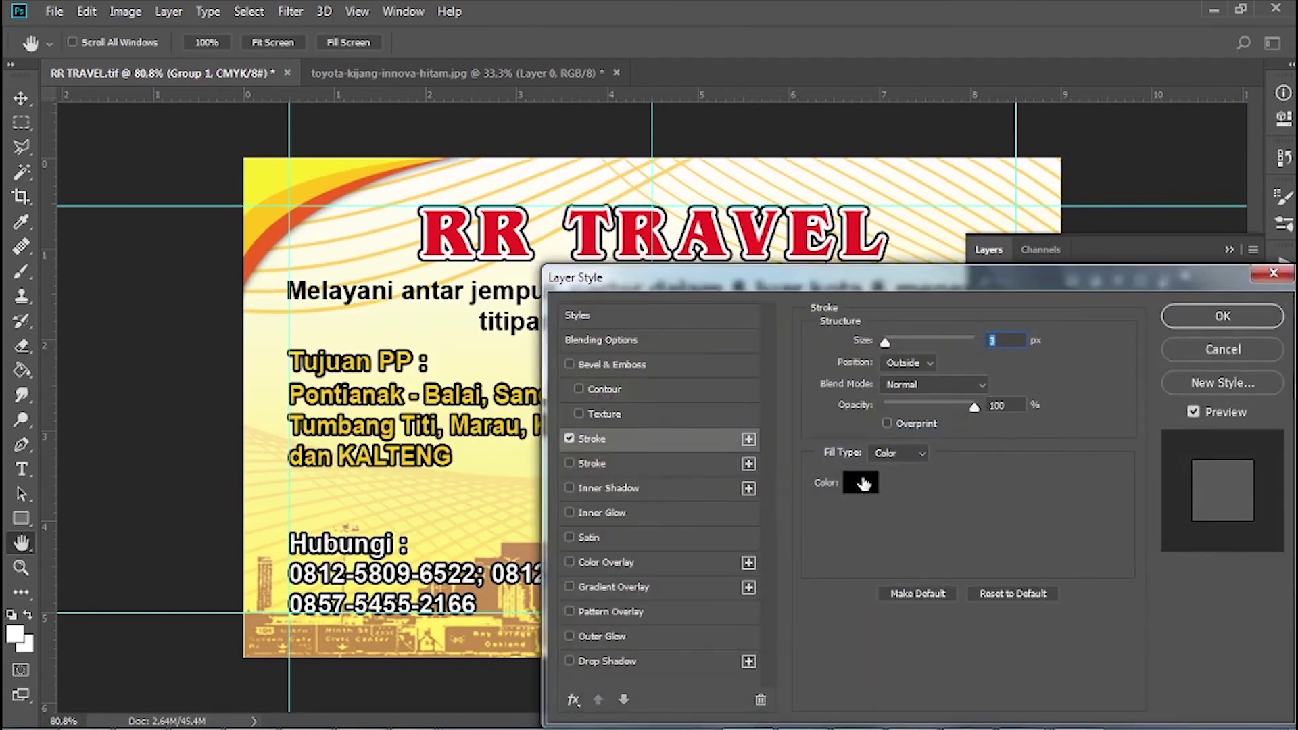
{"action": "left_click", "coordinate": [863, 484]}
{"action": "left_click", "coordinate": [649, 195]}
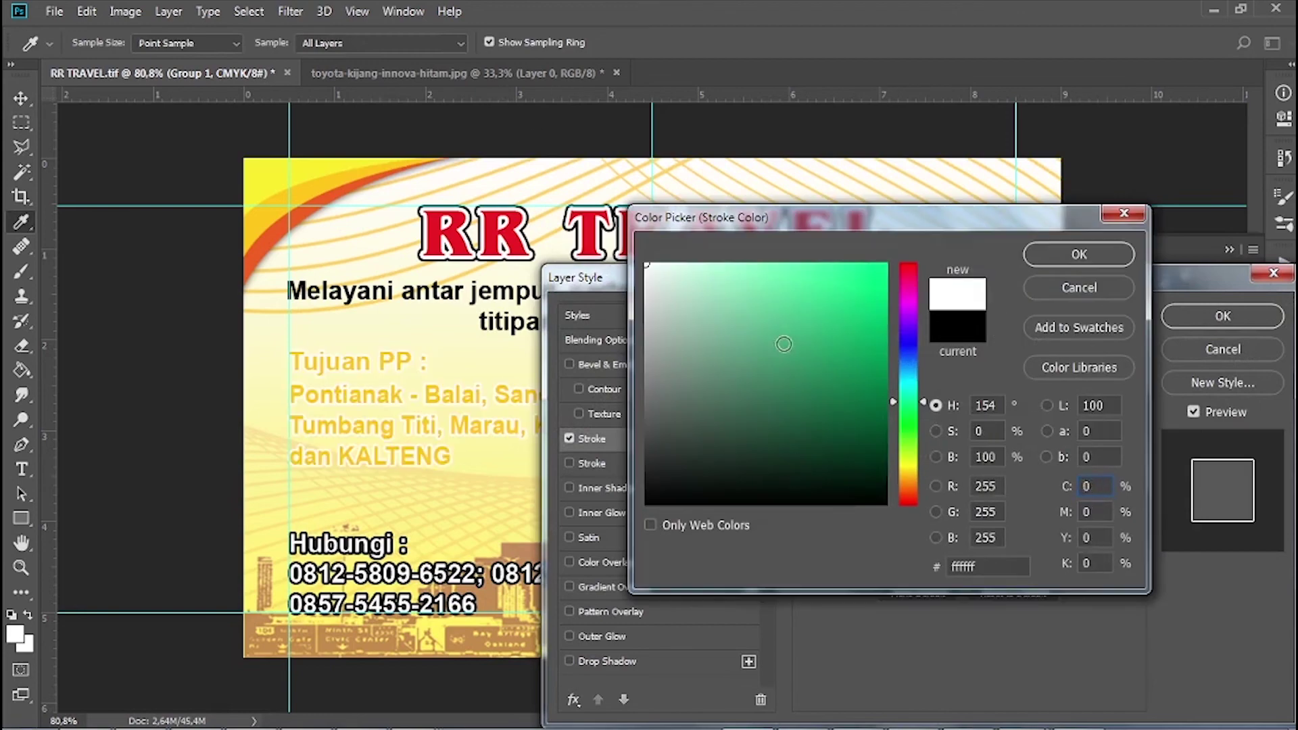
{"action": "left_click", "coordinate": [957, 327]}
{"action": "left_click", "coordinate": [1079, 254]}
{"action": "left_click_drag", "start_coordinate": [1027, 293], "coordinate": [1157, 371]}
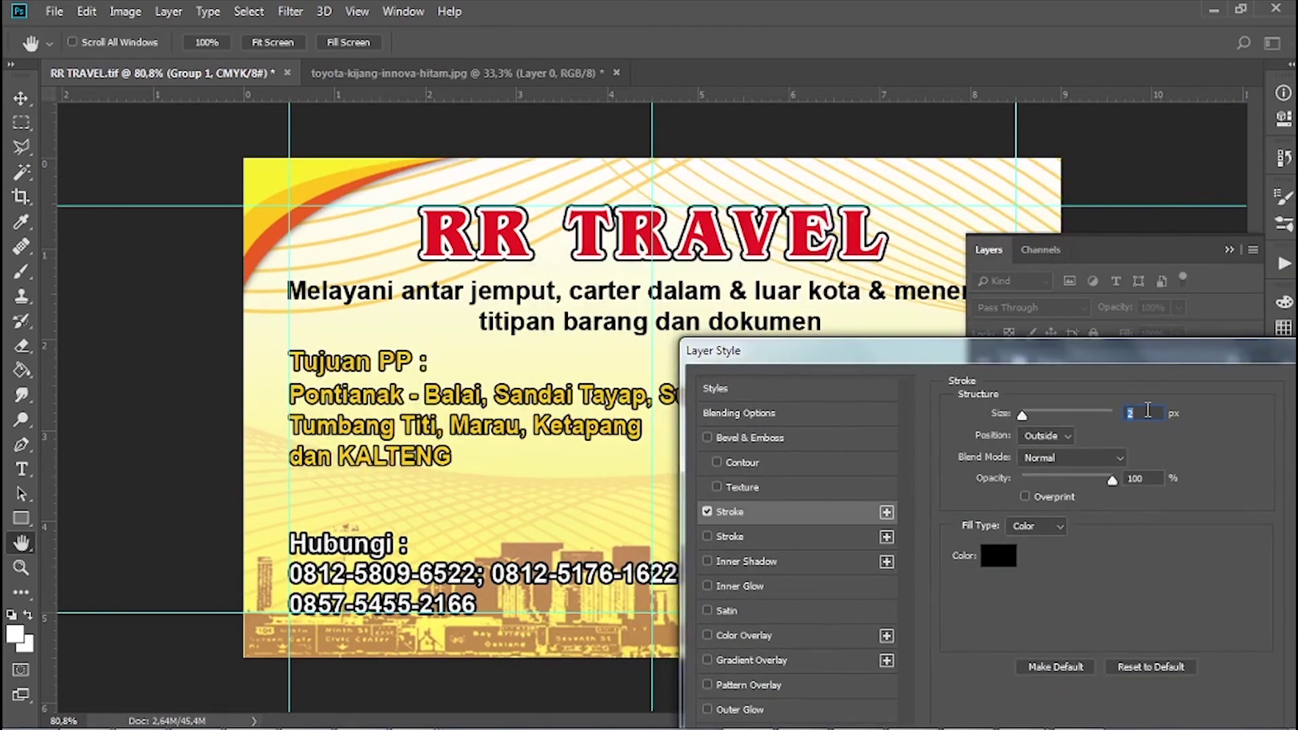
{"action": "key", "text": "Return"}
{"action": "left_click", "coordinate": [1003, 361]}
{"action": "left_click", "coordinate": [1095, 423]}
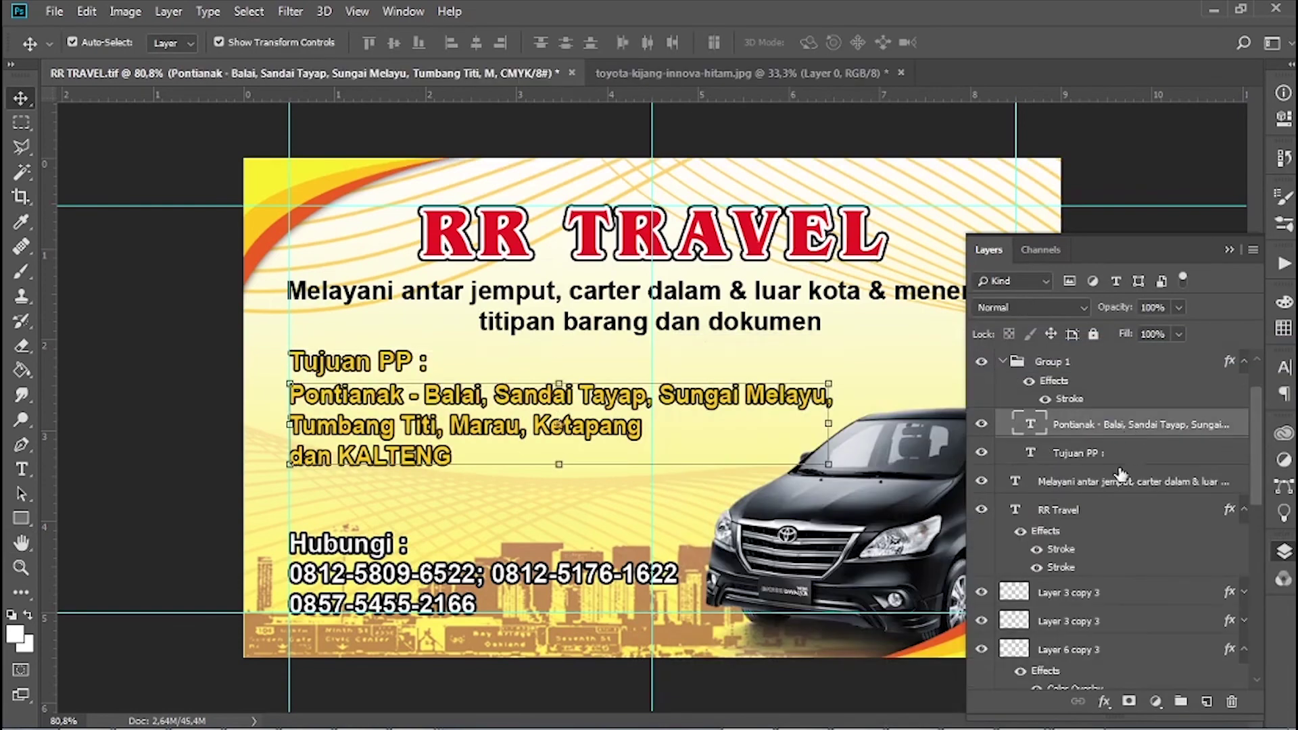
Set the destination text's tracking to 20.
{"action": "left_click", "coordinate": [1284, 367]}
{"action": "left_click", "coordinate": [1225, 436]}
{"action": "type", "text": "20"}
{"action": "key", "text": "Return"}
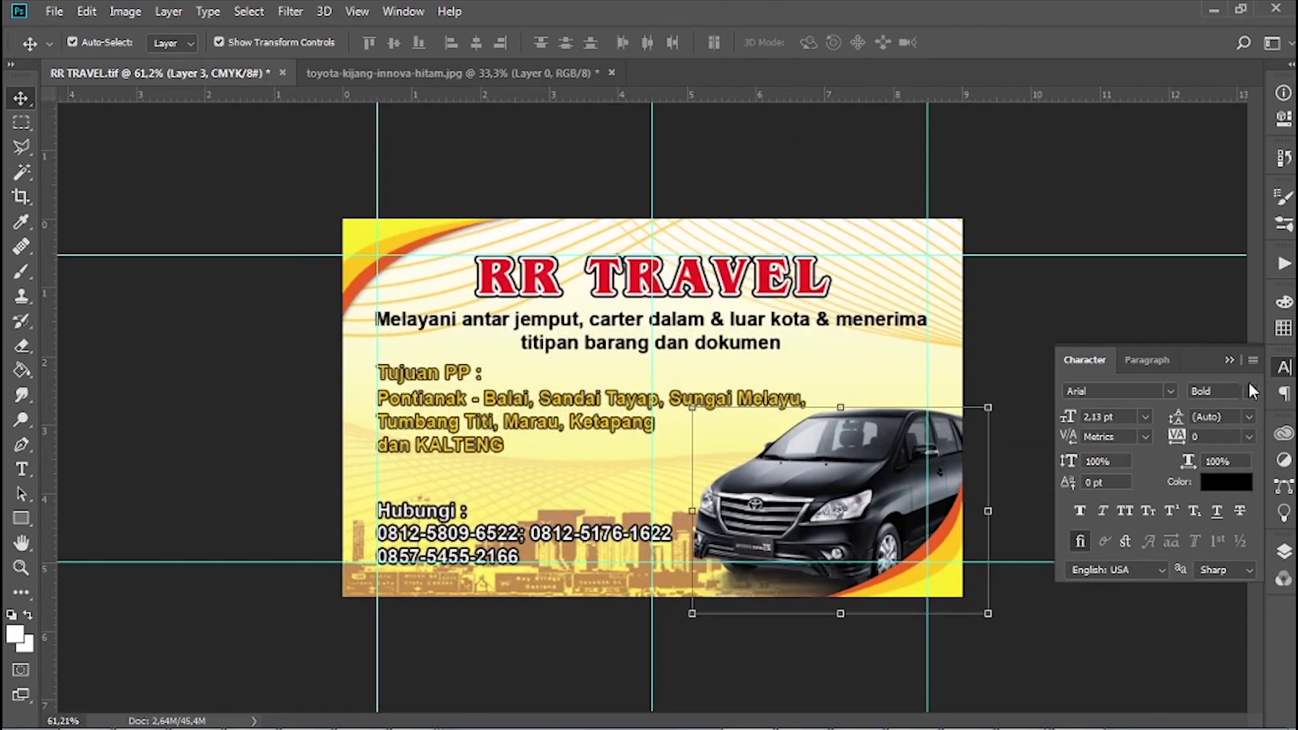
Place Layer 3 copy below Layer 3, enlarge it to about 128%, and shift it up-left.
{"action": "left_click", "coordinate": [1284, 367]}
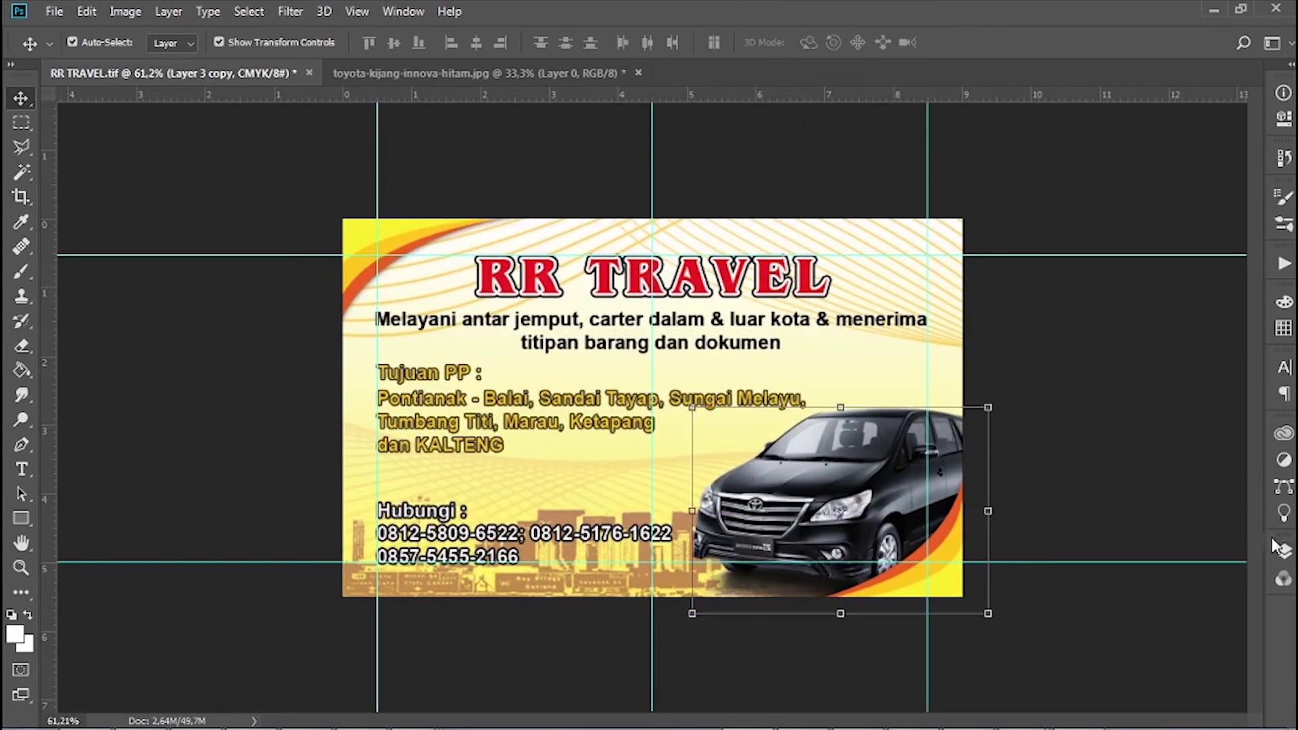
{"action": "left_click", "coordinate": [1280, 550]}
{"action": "scroll", "coordinate": [1149, 539], "scroll_direction": "down", "scroll_amount": 3}
{"action": "scroll", "coordinate": [1136, 539], "scroll_direction": "down", "scroll_amount": 3}
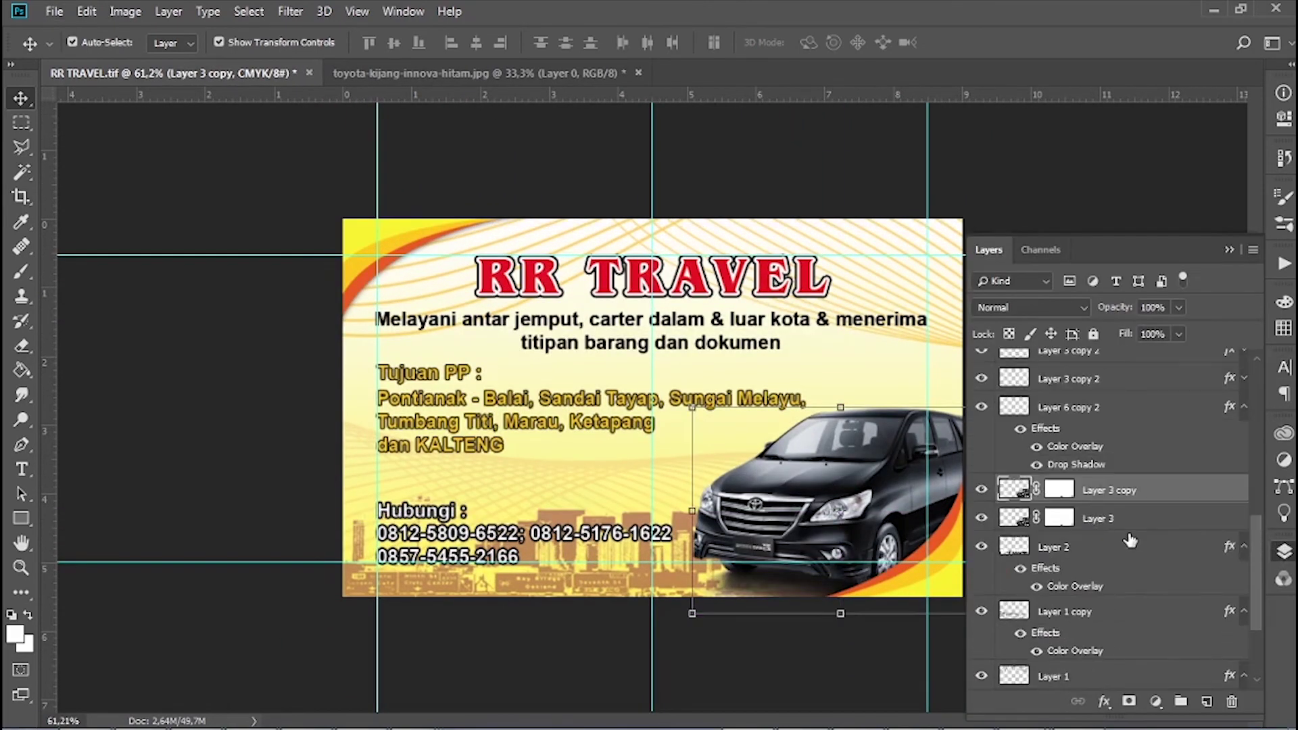
{"action": "left_click_drag", "start_coordinate": [1141, 495], "coordinate": [1142, 531]}
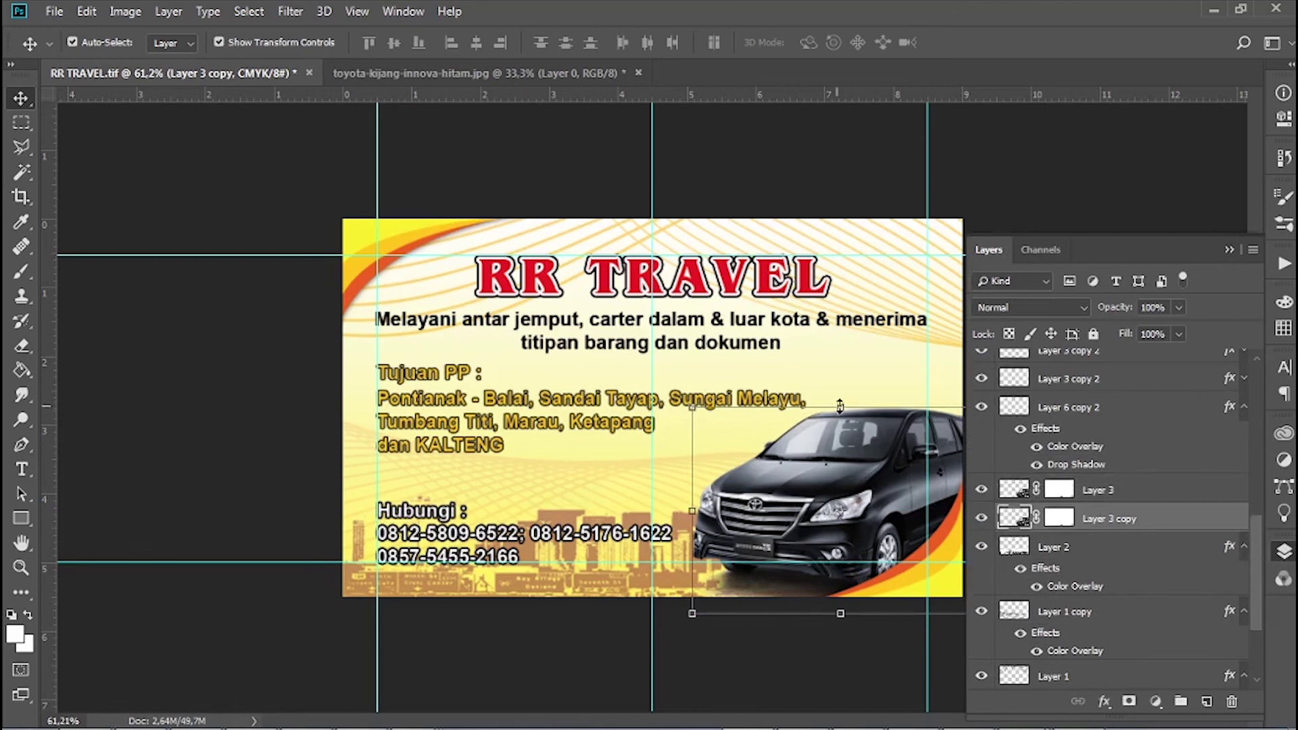
{"action": "left_click", "coordinate": [1229, 249]}
{"action": "scroll", "coordinate": [953, 447], "scroll_direction": "down", "scroll_amount": 1}
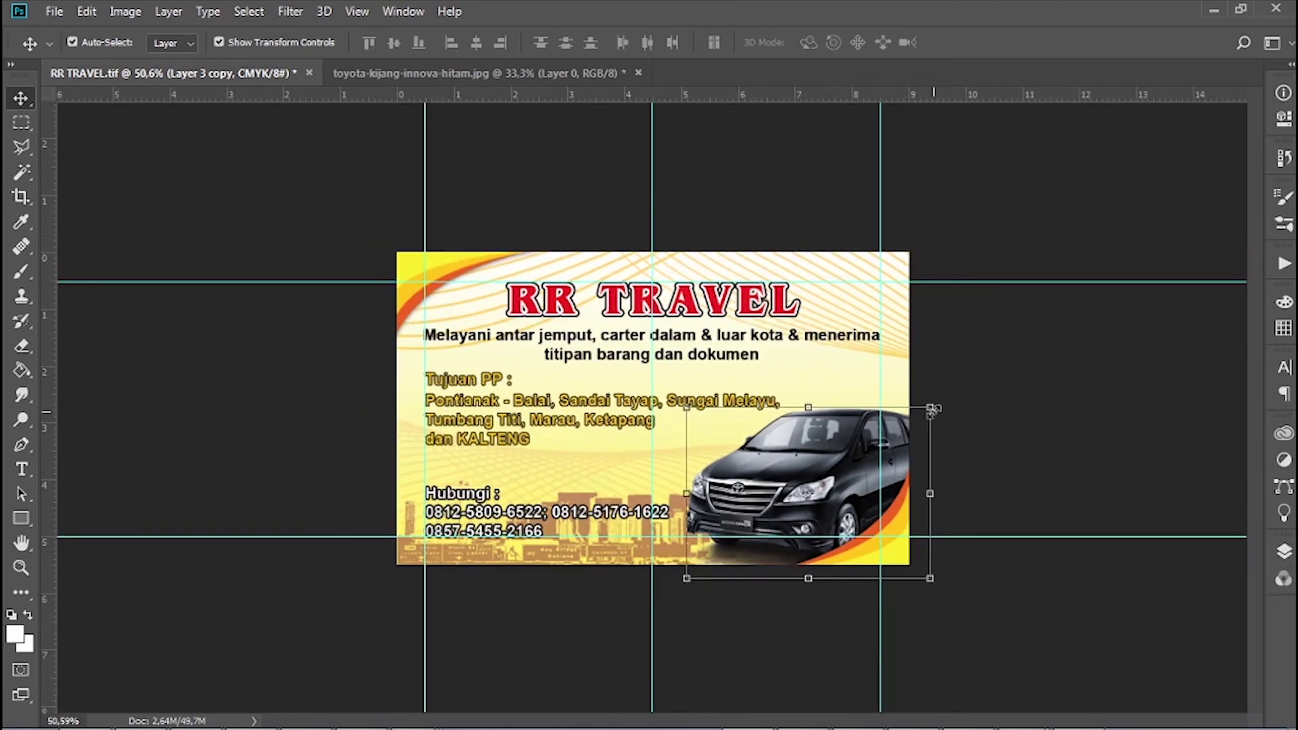
{"action": "left_click_drag", "start_coordinate": [931, 409], "coordinate": [1000, 359]}
{"action": "left_click_drag", "start_coordinate": [902, 395], "coordinate": [870, 380]}
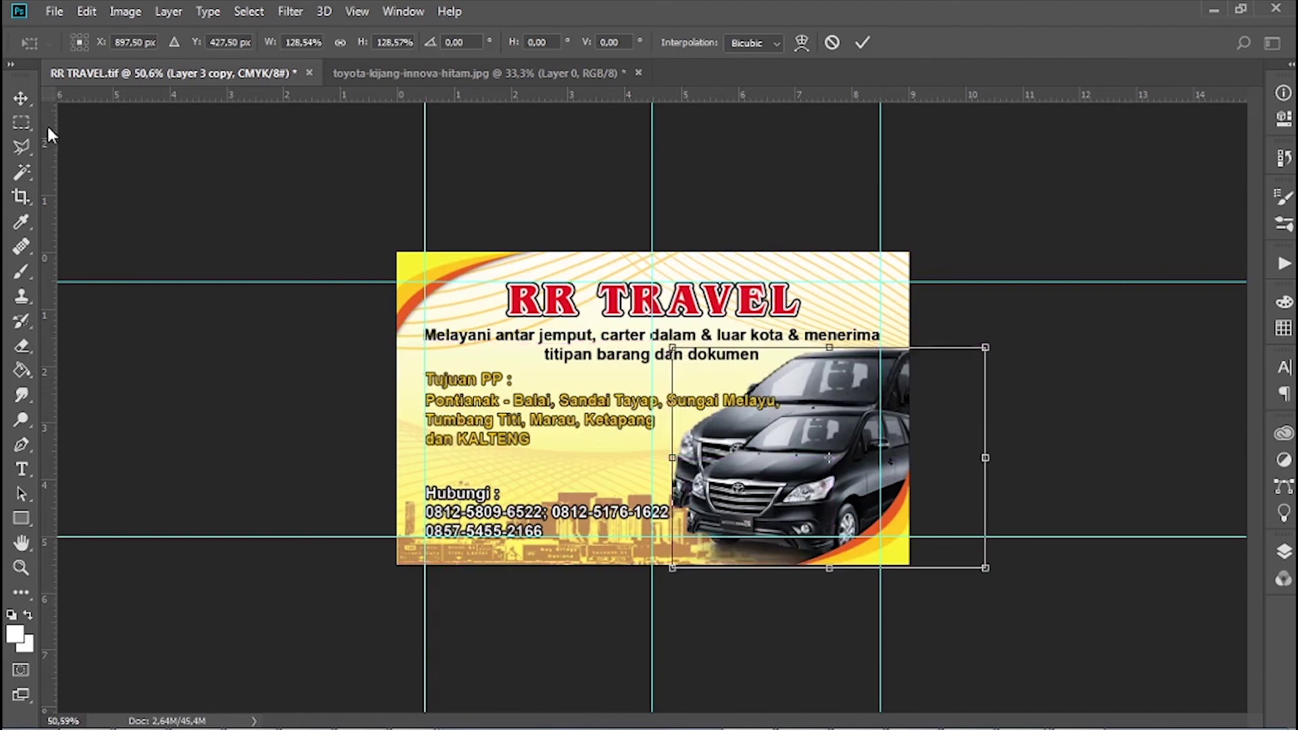
{"action": "left_click", "coordinate": [21, 98]}
{"action": "left_click", "coordinate": [574, 289]}
{"action": "left_click_drag", "start_coordinate": [811, 360], "coordinate": [792, 361]}
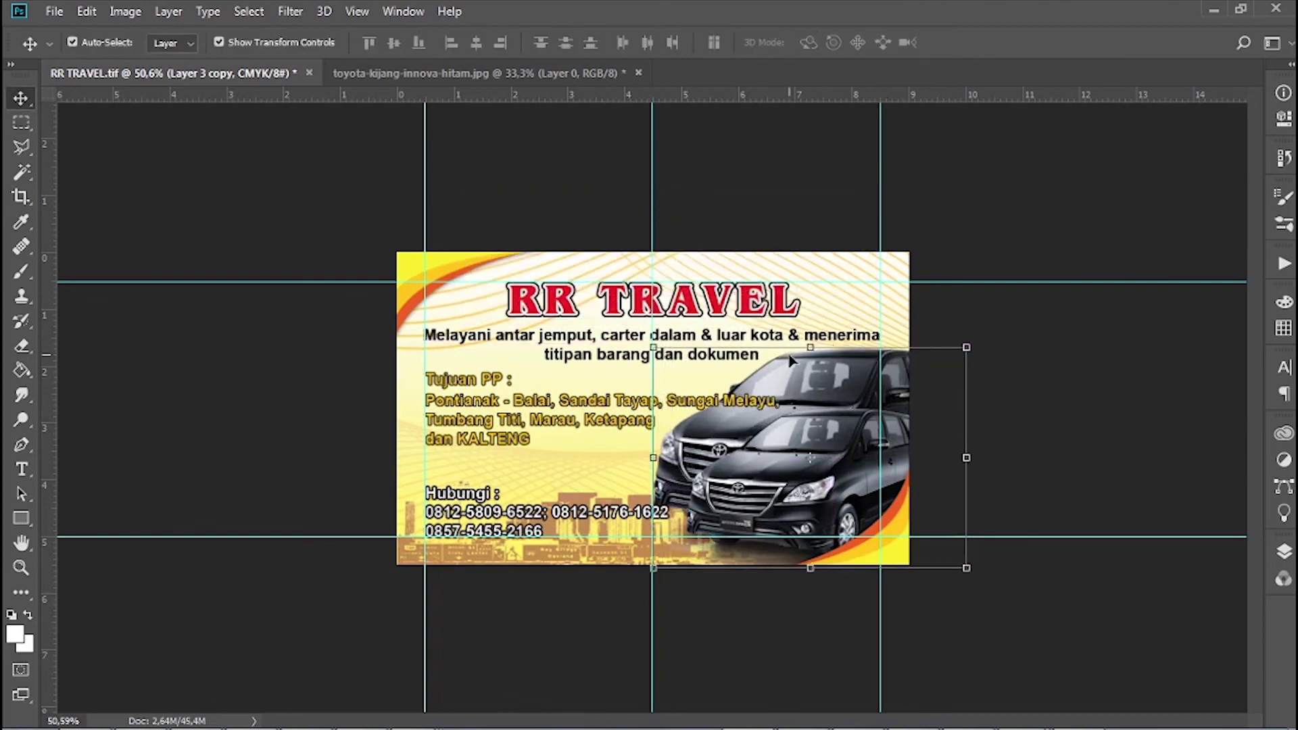
Lower Layer 3 copy's opacity to about 11%.
{"action": "left_click", "coordinate": [1285, 552]}
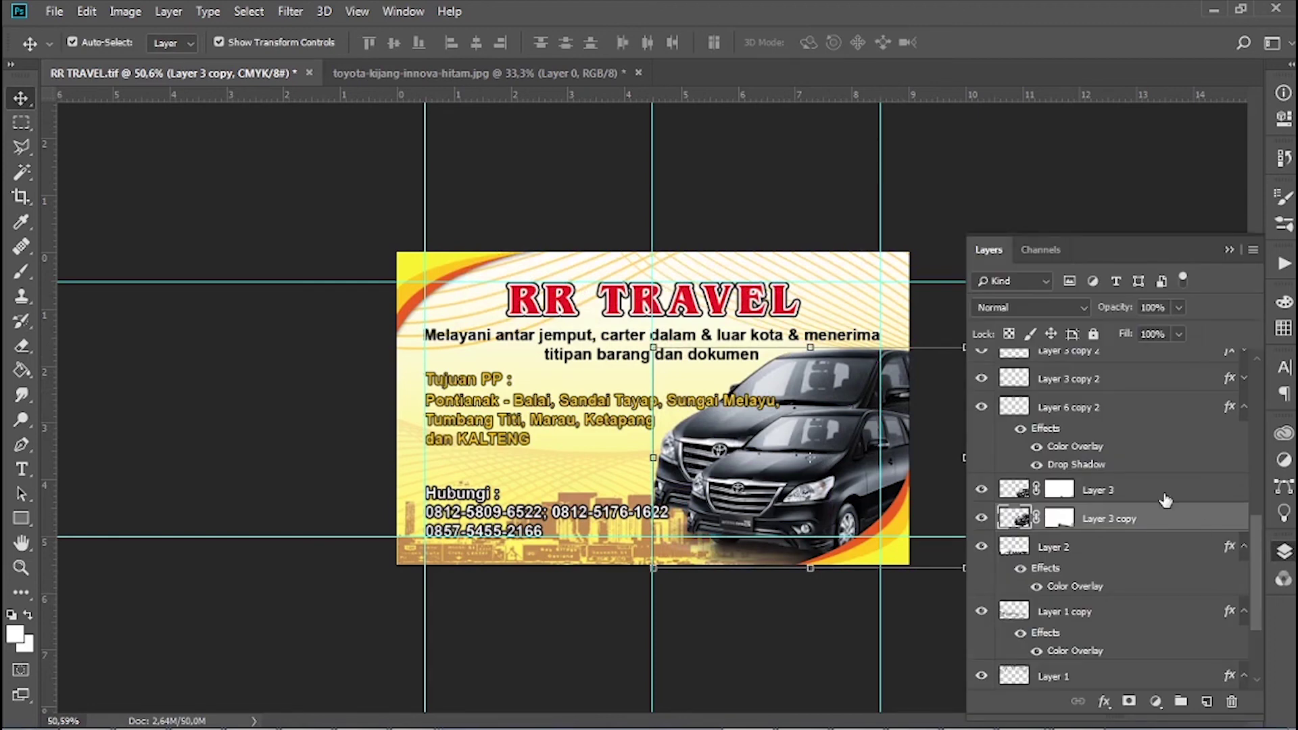
{"action": "left_click", "coordinate": [1179, 333]}
{"action": "left_click_drag", "start_coordinate": [1158, 331], "coordinate": [1101, 333]}
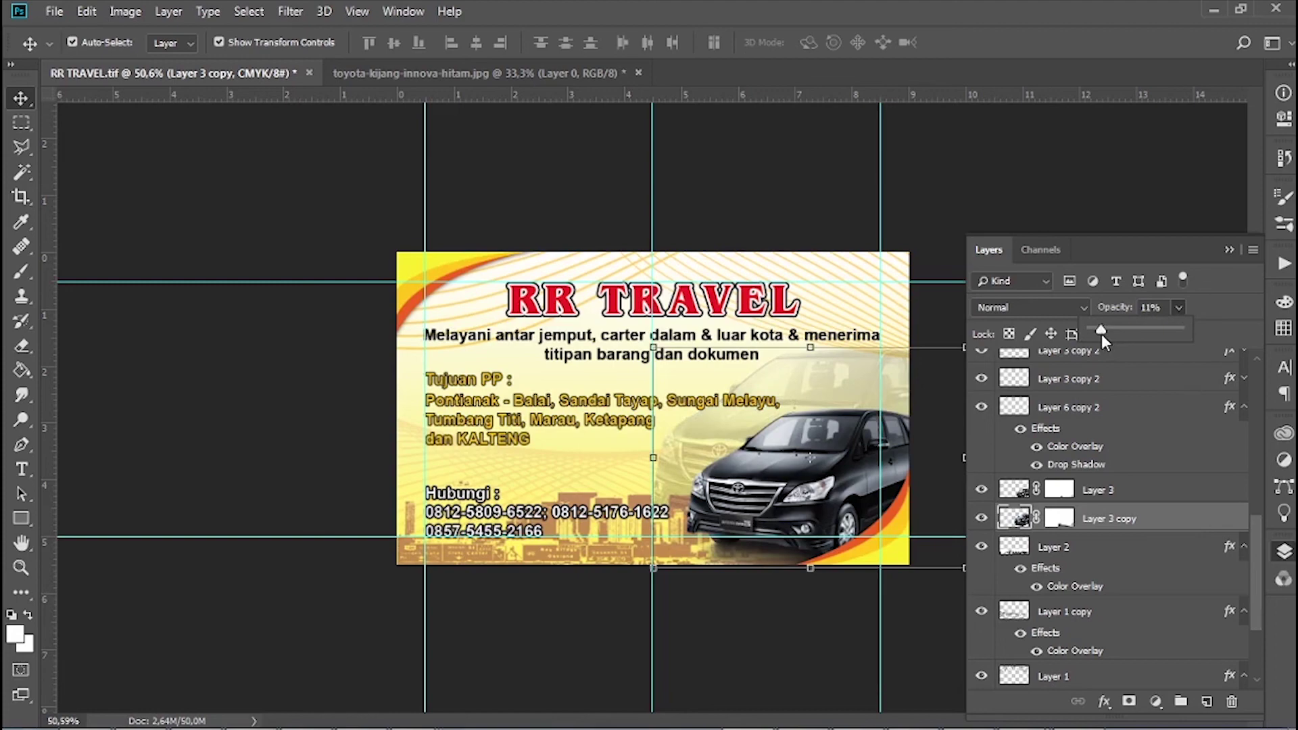
{"action": "left_click", "coordinate": [1217, 270]}
Deselect the car copy, hide guides with Ctrl+;, and zoom to check the finished card.
{"action": "left_click", "coordinate": [993, 246]}
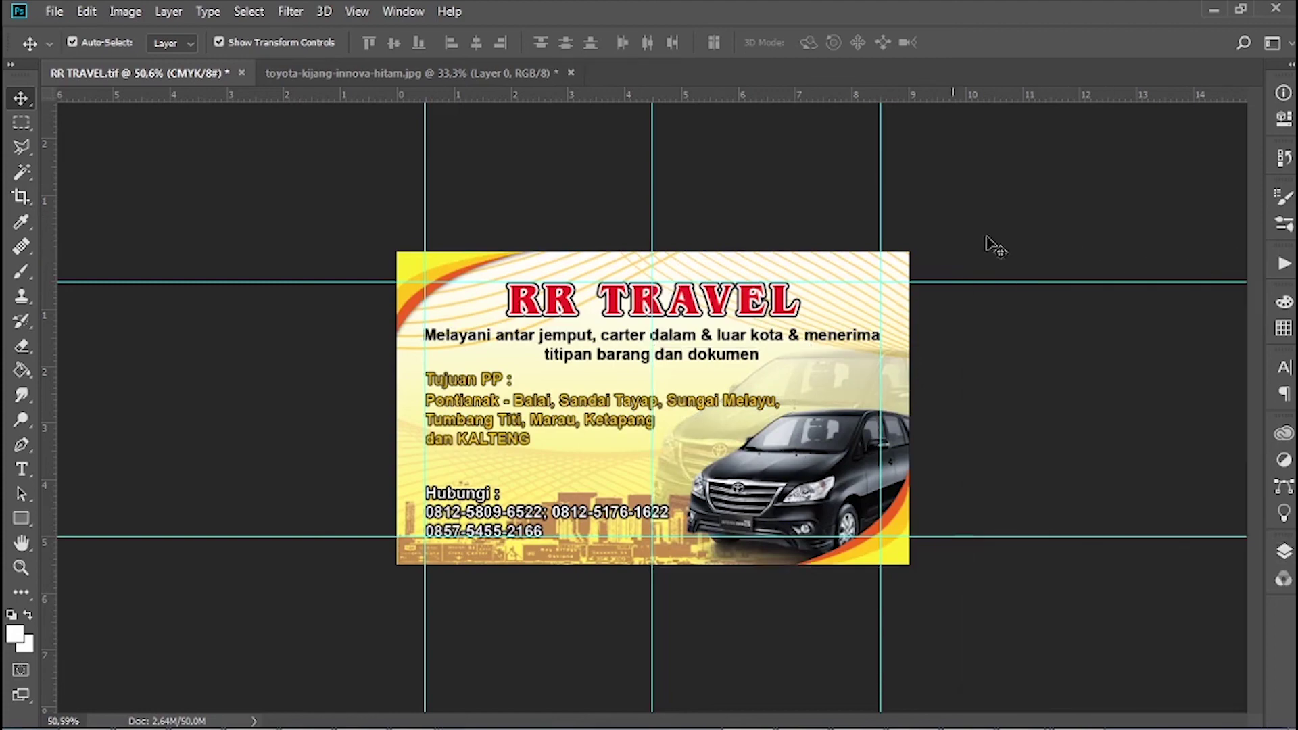
{"action": "scroll", "coordinate": [911, 414], "scroll_direction": "up", "scroll_amount": 3}
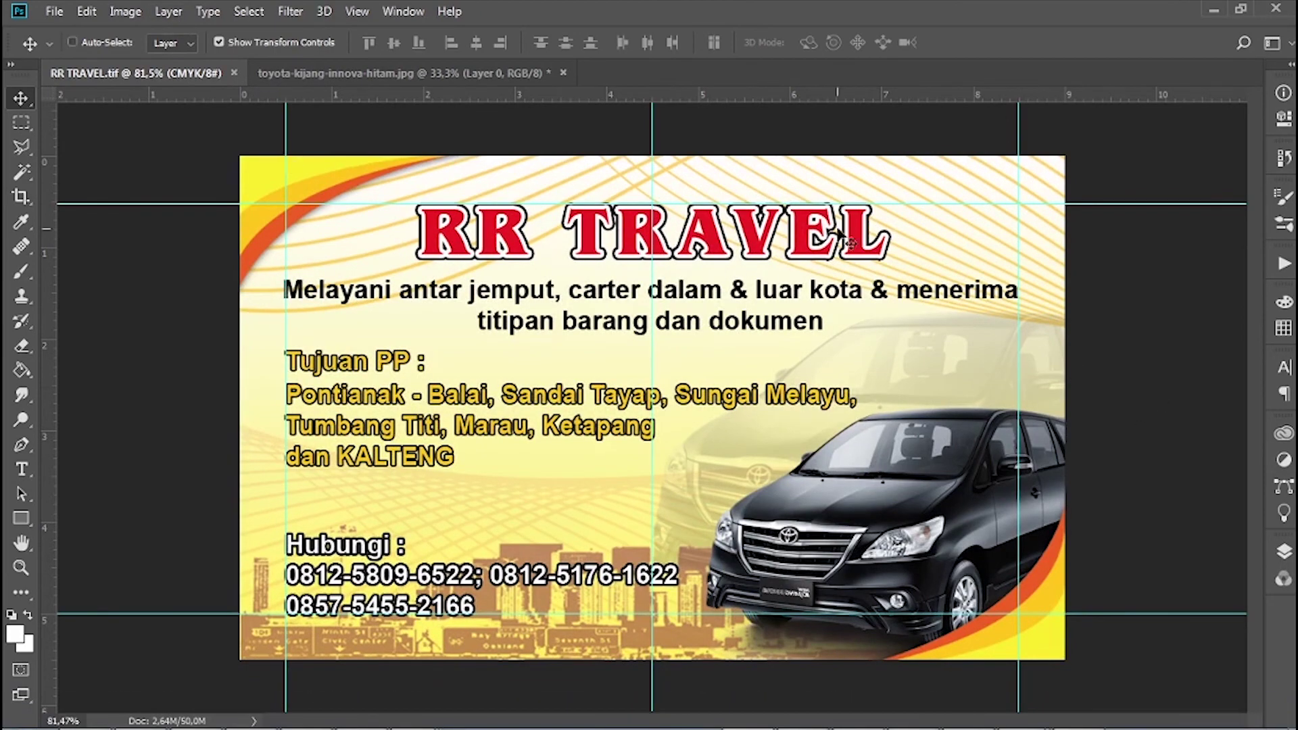
{"action": "key", "text": "ctrl+semicolon"}
{"action": "scroll", "coordinate": [1095, 320], "scroll_direction": "up", "scroll_amount": 1}
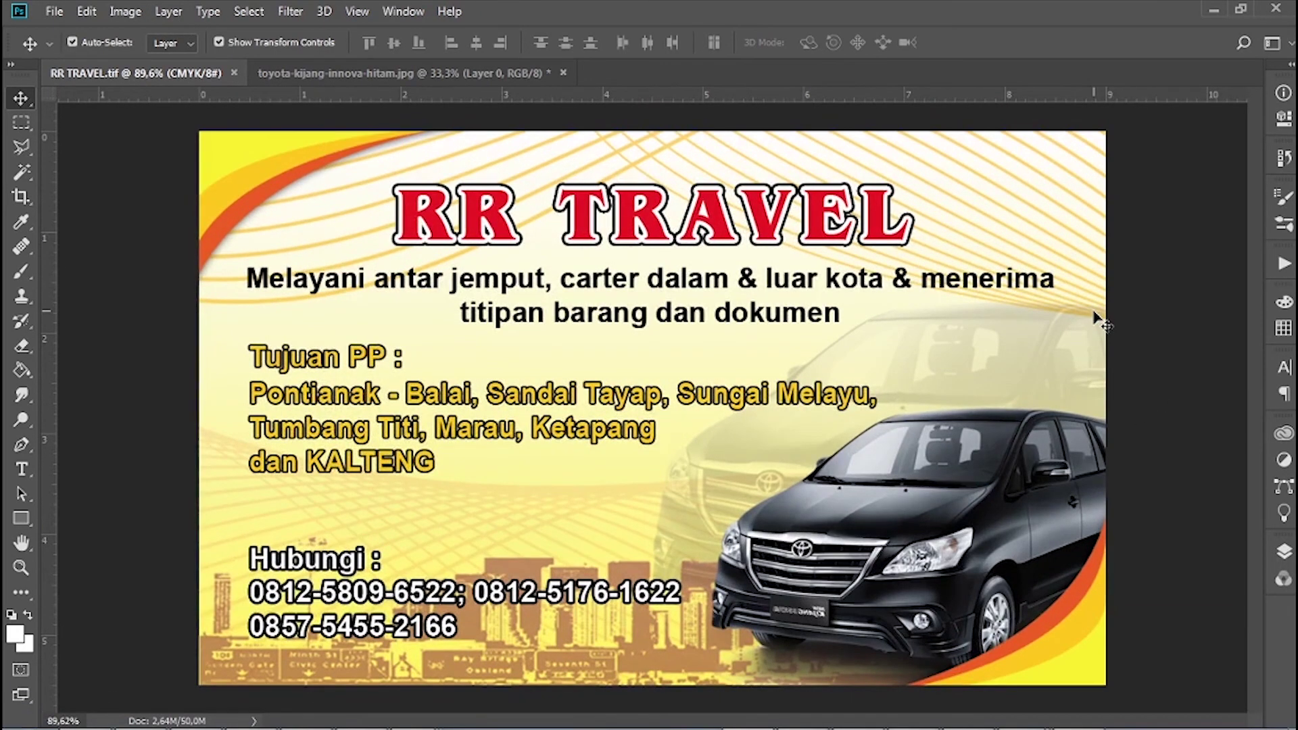
{"action": "scroll", "coordinate": [1163, 574], "scroll_direction": "down", "scroll_amount": 2}
{"action": "scroll", "coordinate": [1167, 559], "scroll_direction": "down", "scroll_amount": 1}
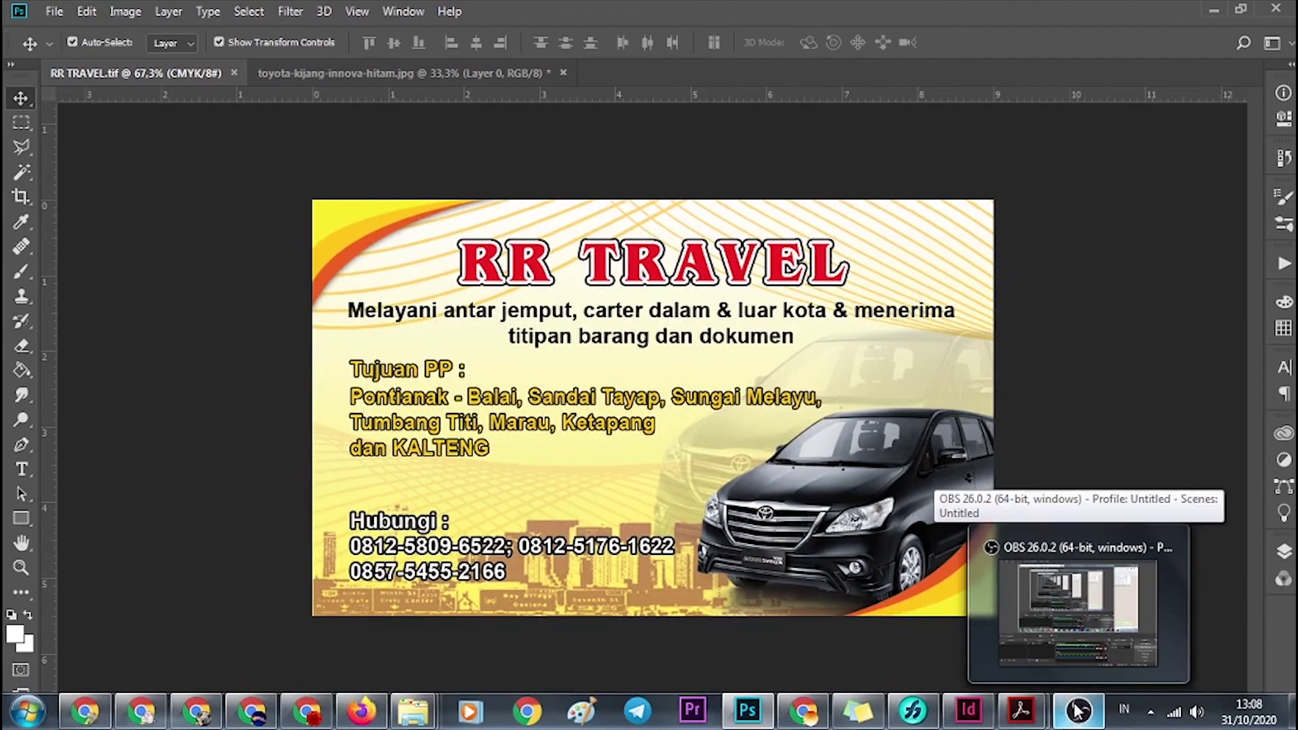